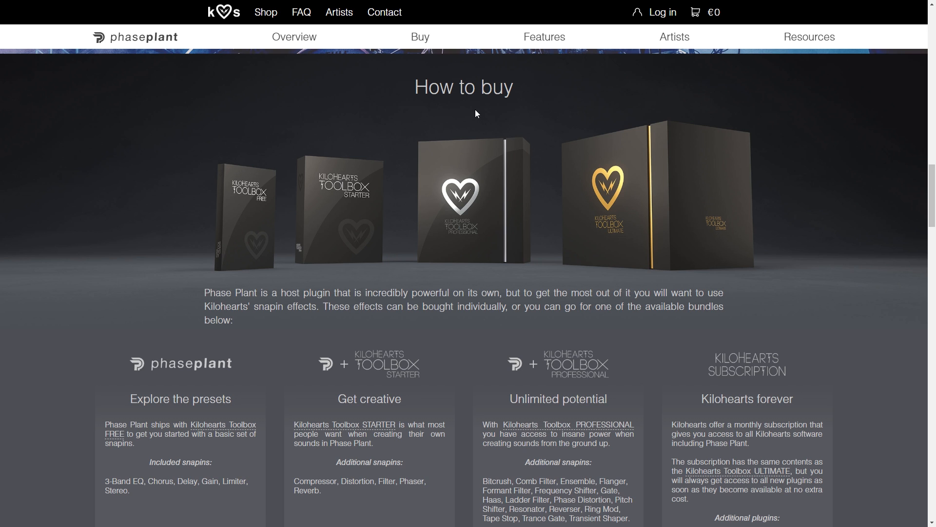
Review the Phase Plant purchase bundles, their included snapins and their prices.
scroll(468, 115, down, 2)
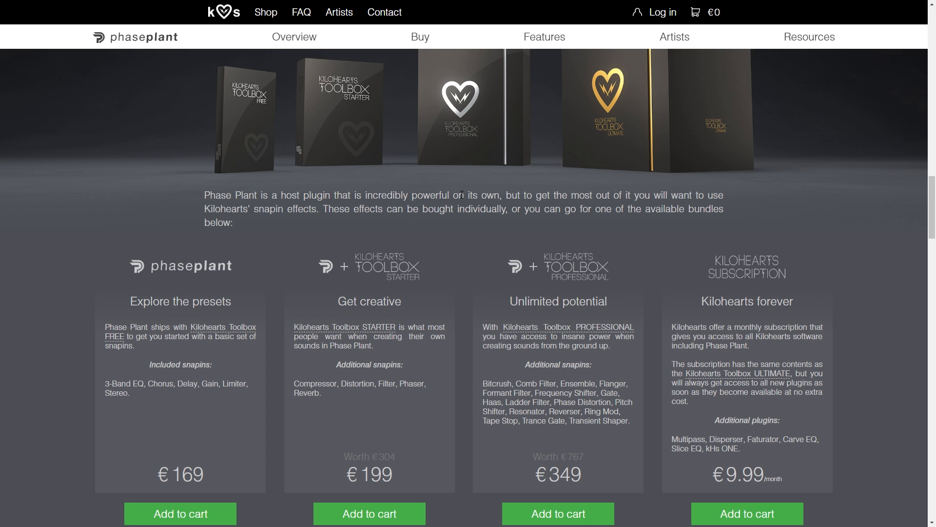
scroll(578, 284, down, 1)
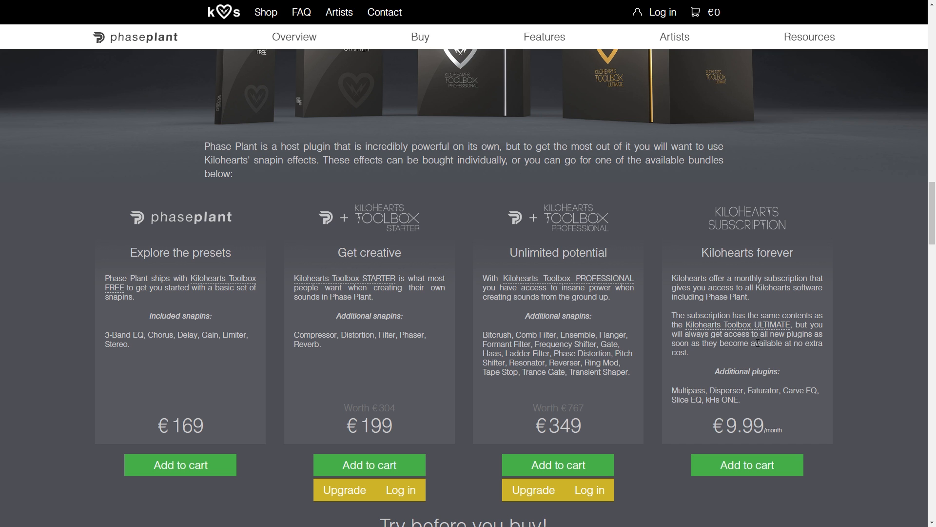
scroll(758, 342, down, 1)
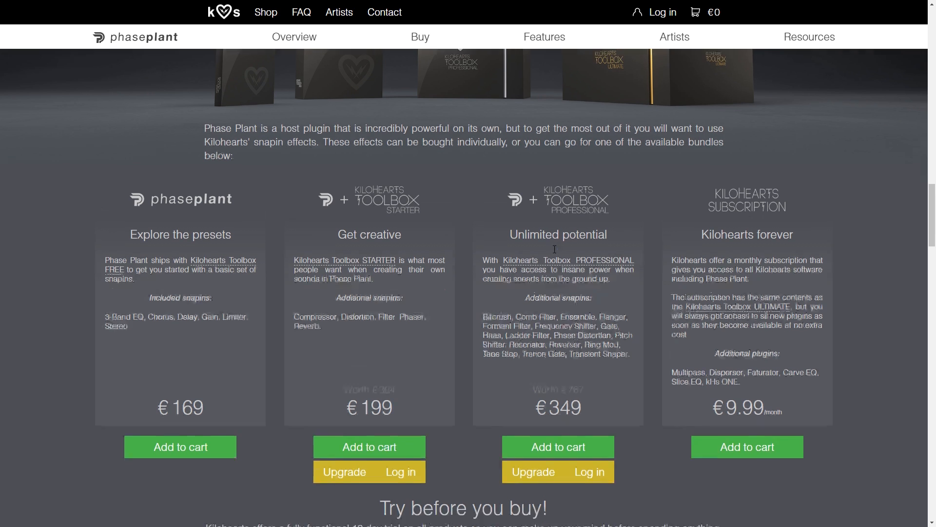
scroll(497, 273, up, 2)
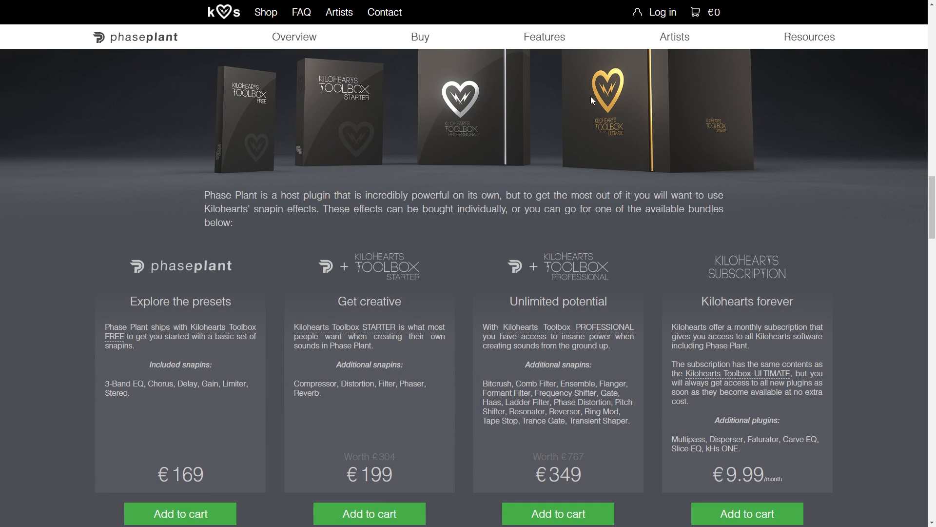
scroll(453, 276, down, 1)
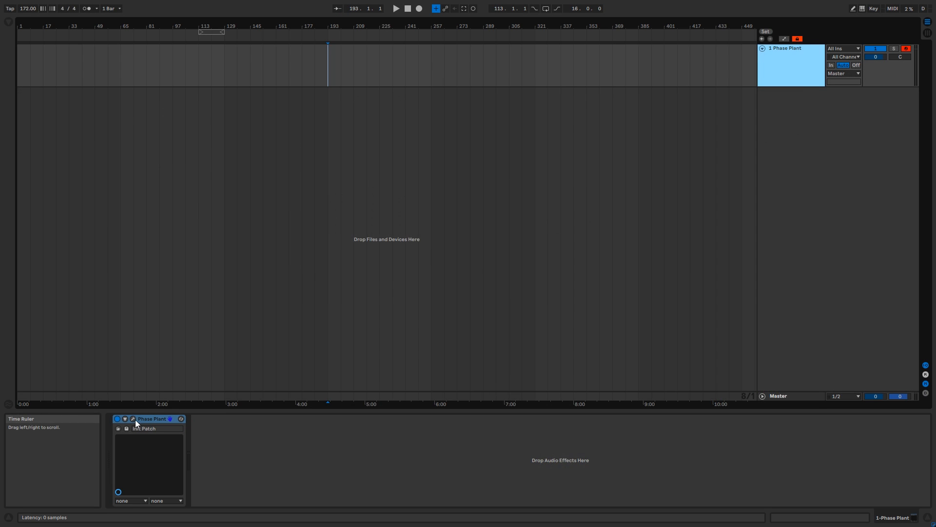
Switch to Ableton Live and open the Phase Plant instrument's window, shifting it slightly up.
click(133, 418)
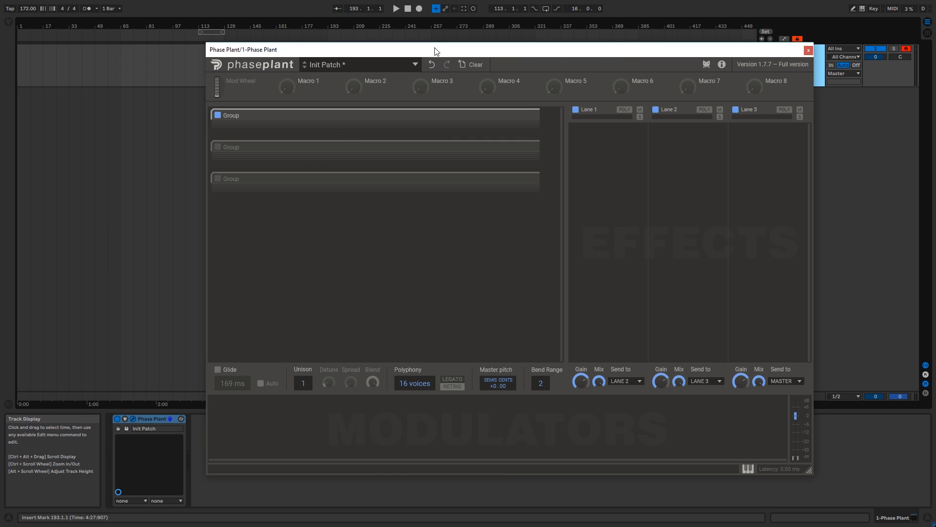
drag(436, 50, 439, 43)
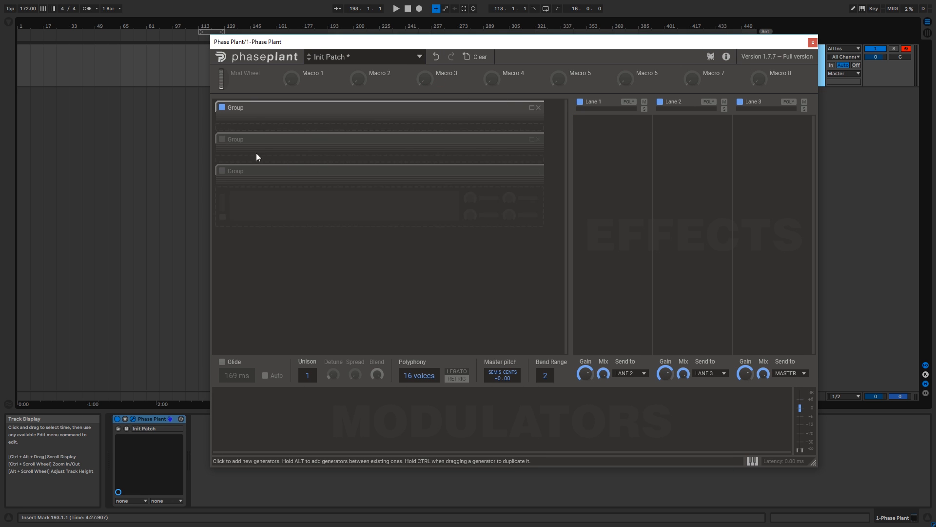
Audition the three generator groups in turn: the F reese sample, Timpani_C and F_Brass Stab 2.
click(532, 108)
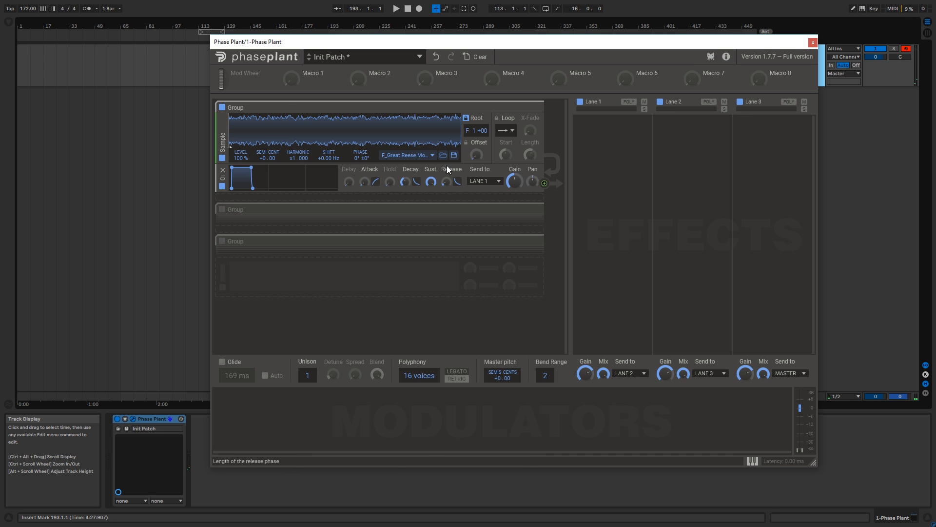
click(222, 107)
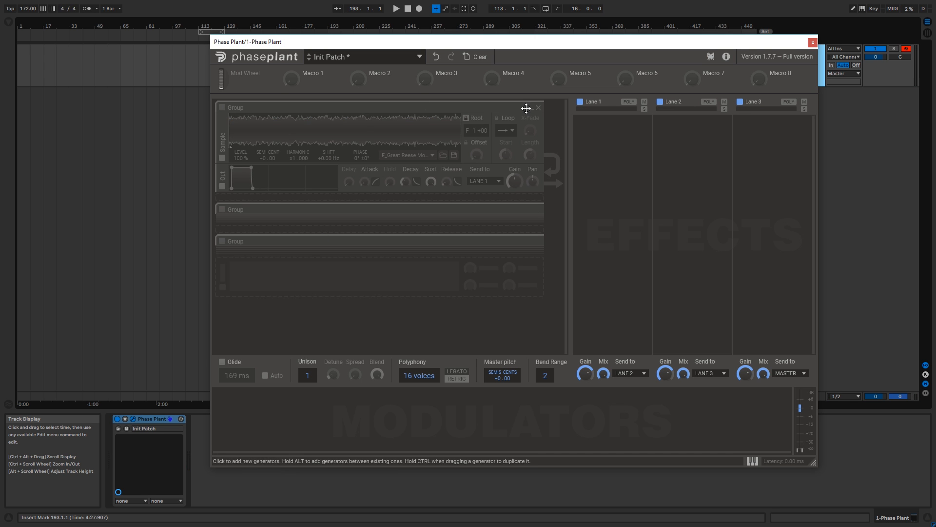
click(532, 108)
click(222, 139)
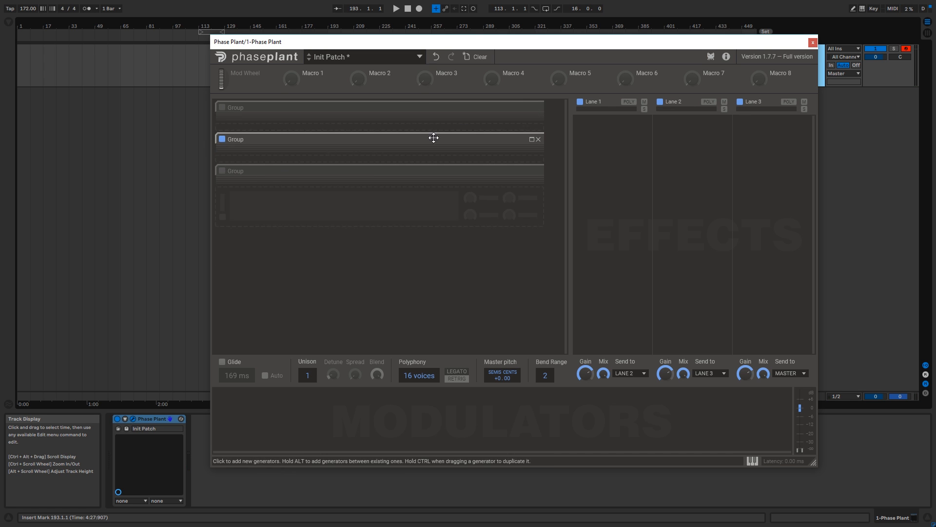
click(533, 140)
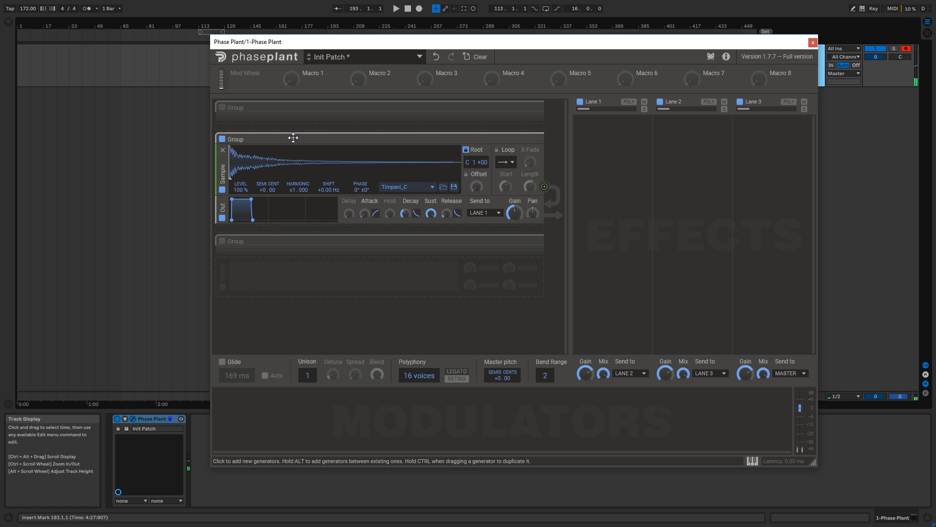
click(532, 139)
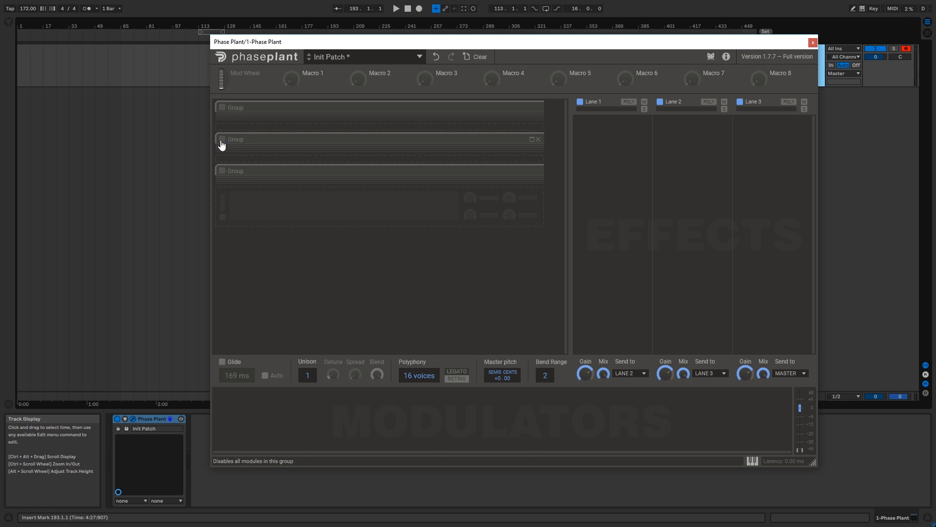
click(532, 172)
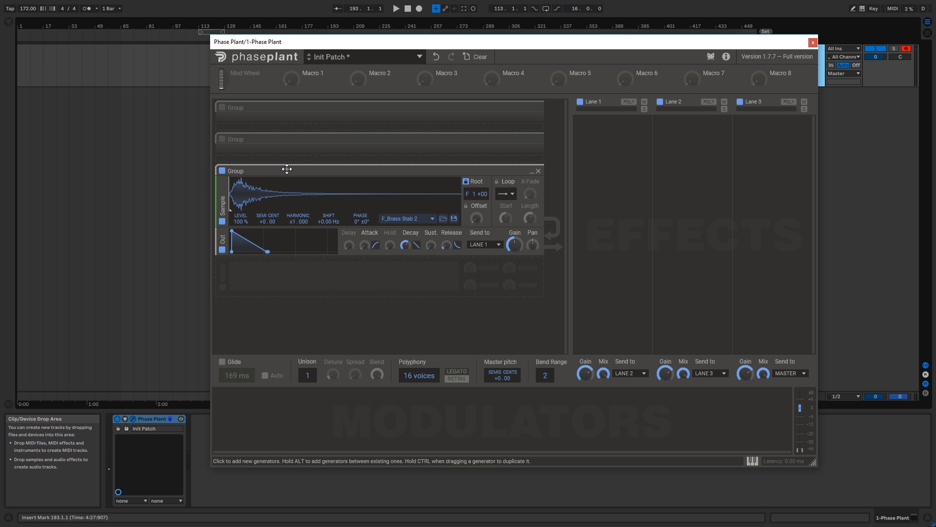
click(532, 173)
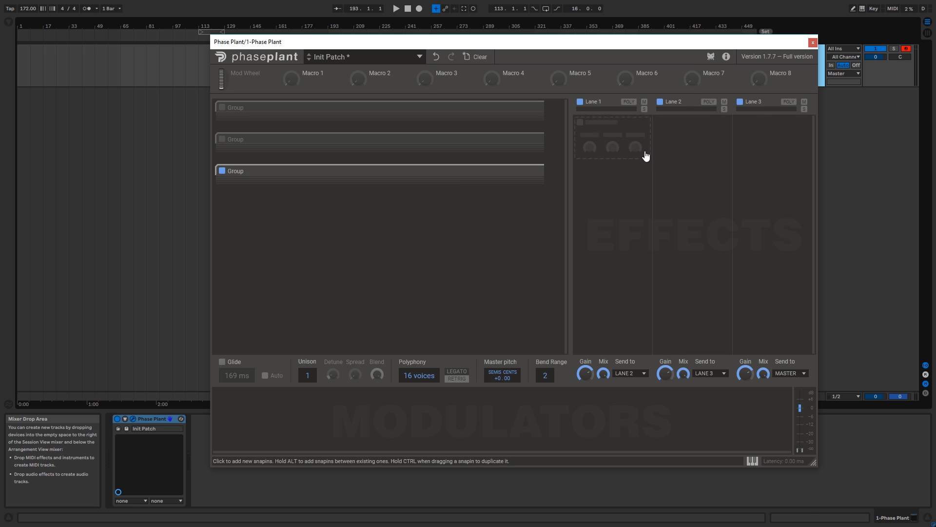
Add a 3-Band EQ to Lane 1 for the first group's reese sample, boosting lows and highs and cutting mids.
click(615, 137)
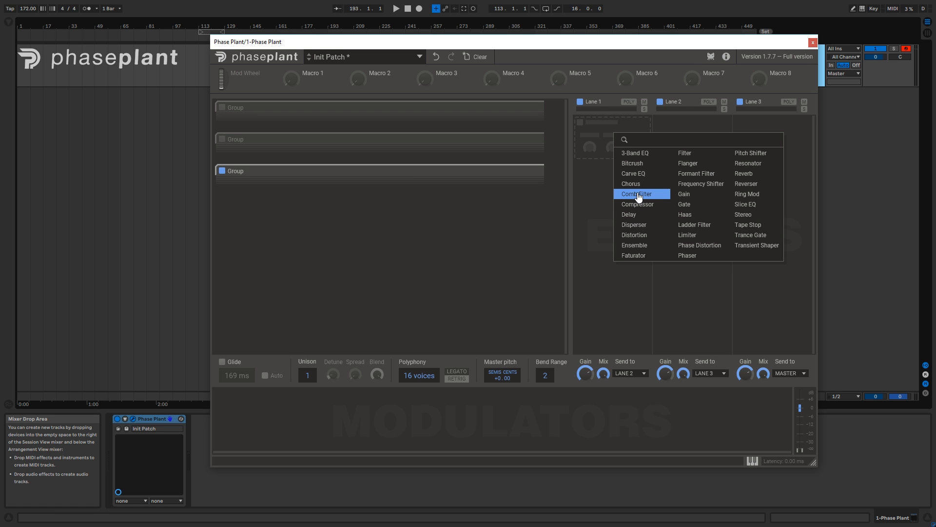
click(644, 154)
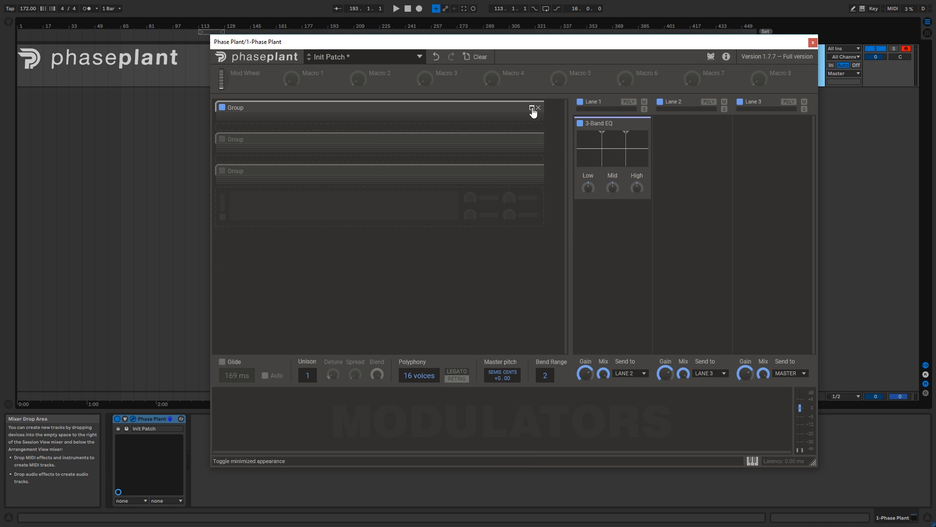
click(532, 109)
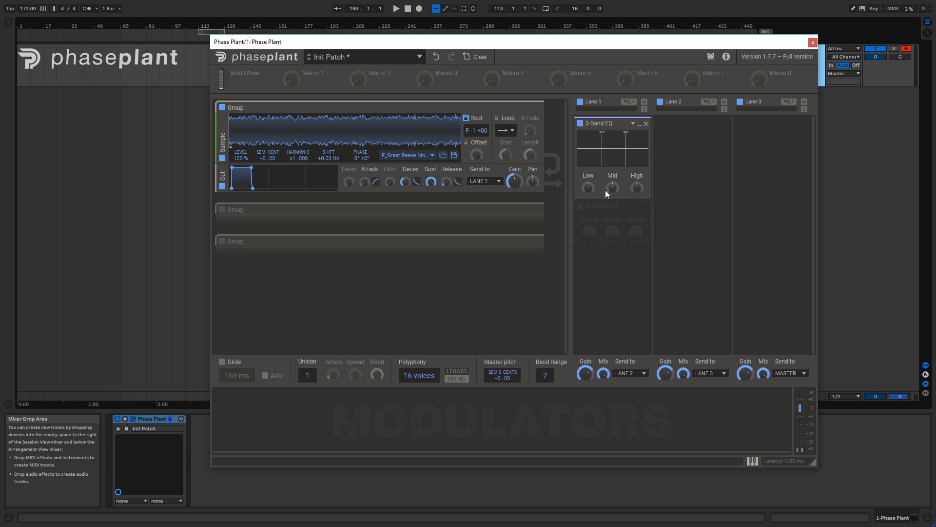
drag(590, 189, 642, 192)
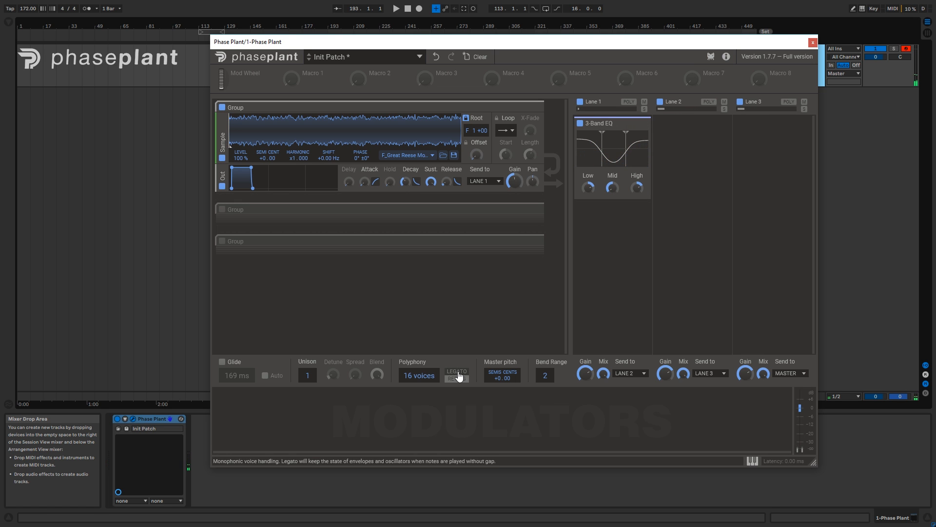
Set the polyphony to 1 voice and enable Glide with its Auto option.
drag(417, 376, 417, 388)
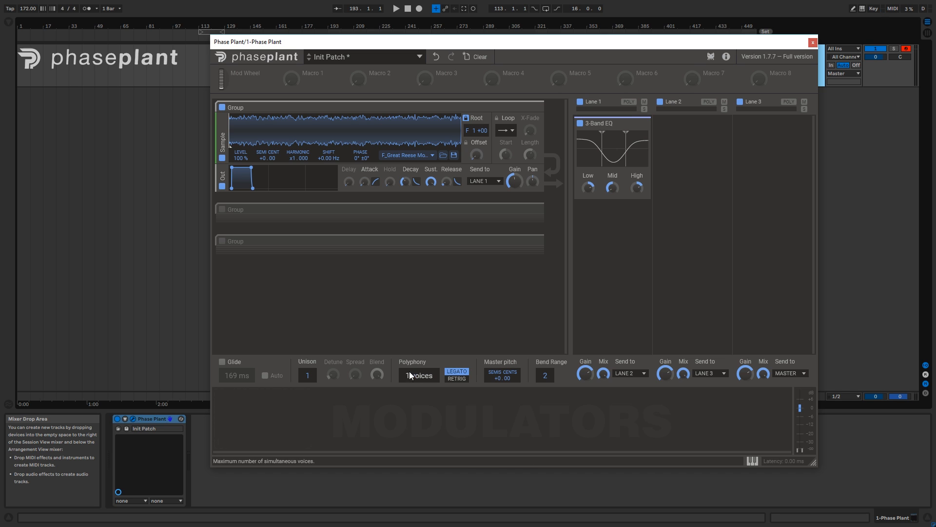
click(222, 361)
click(265, 375)
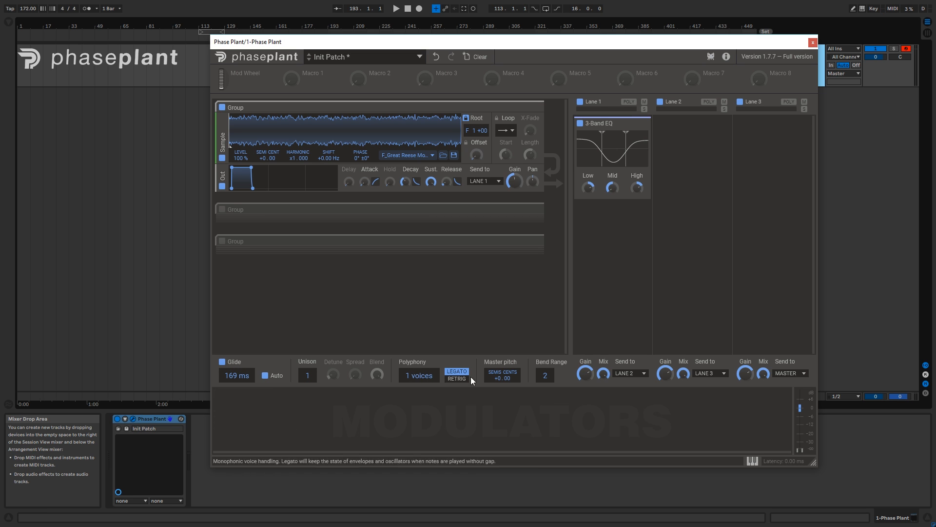
drag(421, 375, 420, 372)
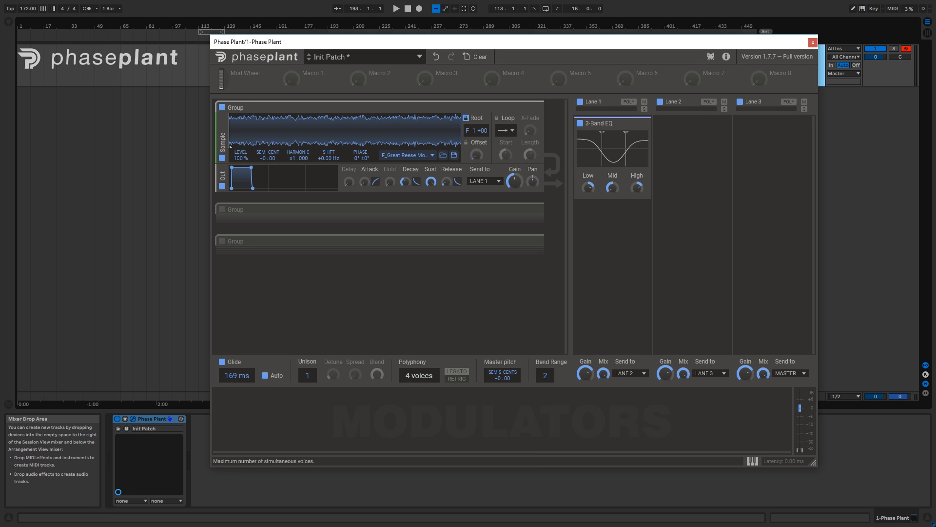
drag(411, 373, 411, 382)
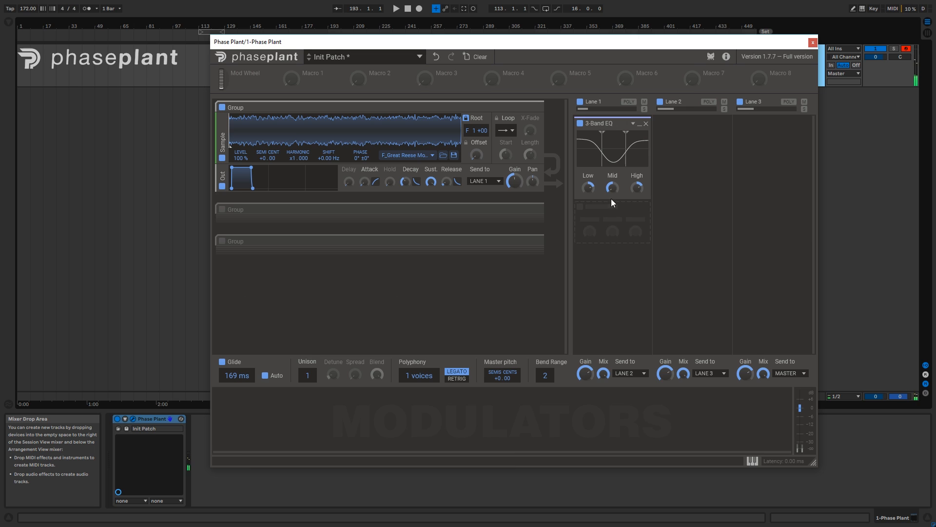
Soften the 3-Band EQ's mid cut and shift its low and high split frequencies.
drag(613, 186, 613, 171)
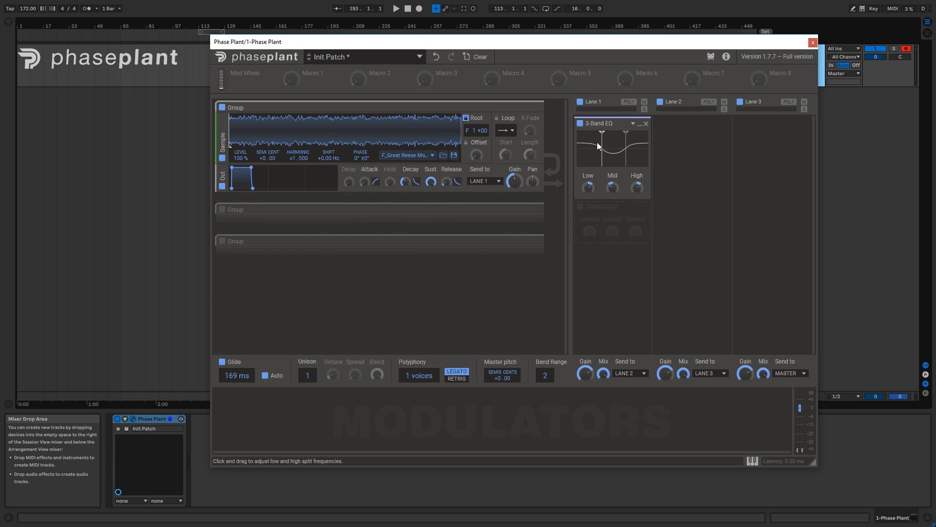
drag(602, 131, 622, 133)
double_click(625, 131)
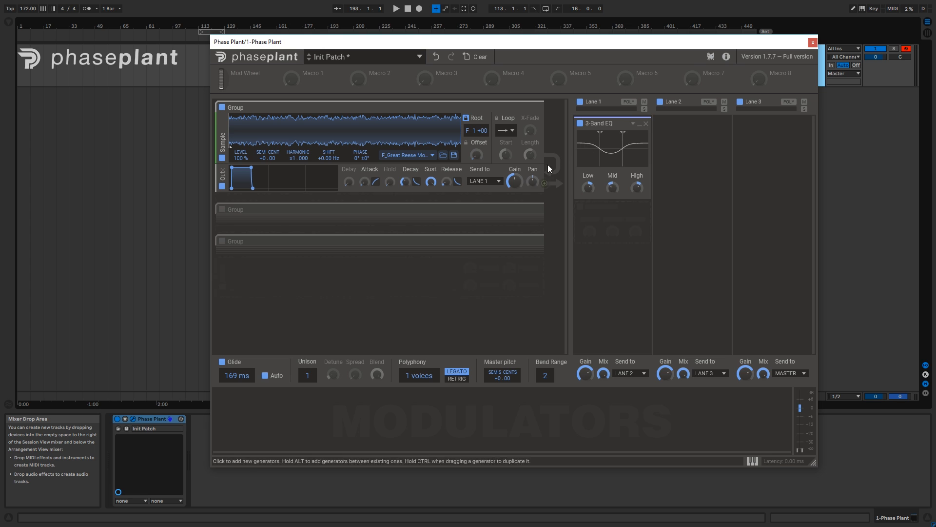
Randomize the 3-Band EQ's patch several times from its settings.
click(633, 125)
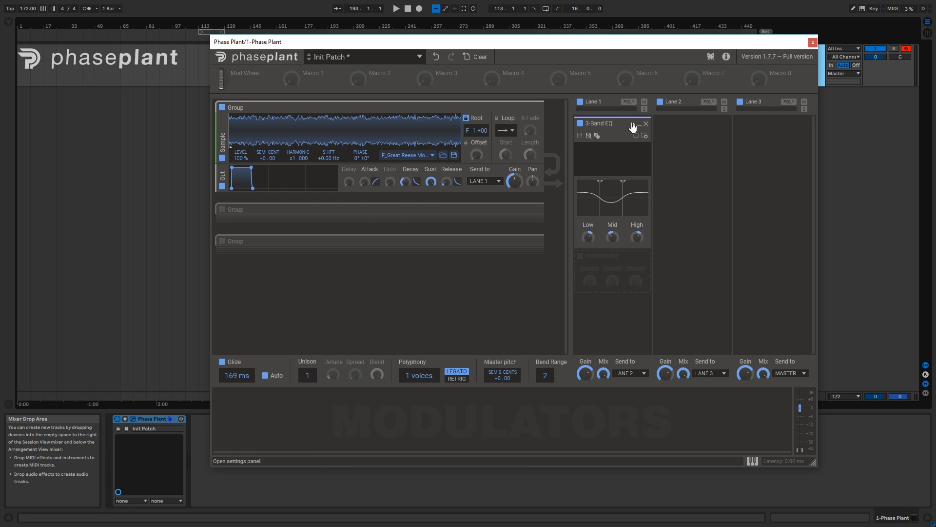
click(633, 125)
click(633, 124)
click(633, 126)
click(633, 125)
click(597, 136)
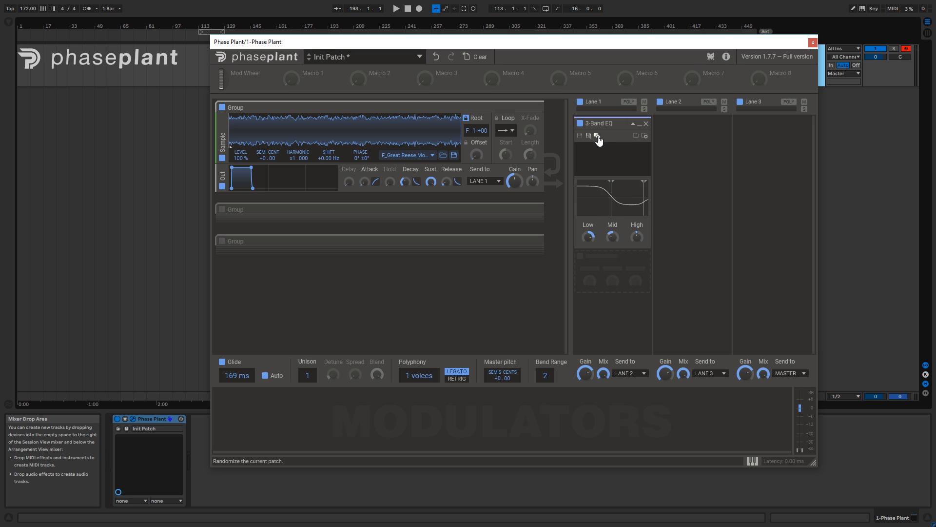
click(598, 136)
click(597, 136)
click(597, 137)
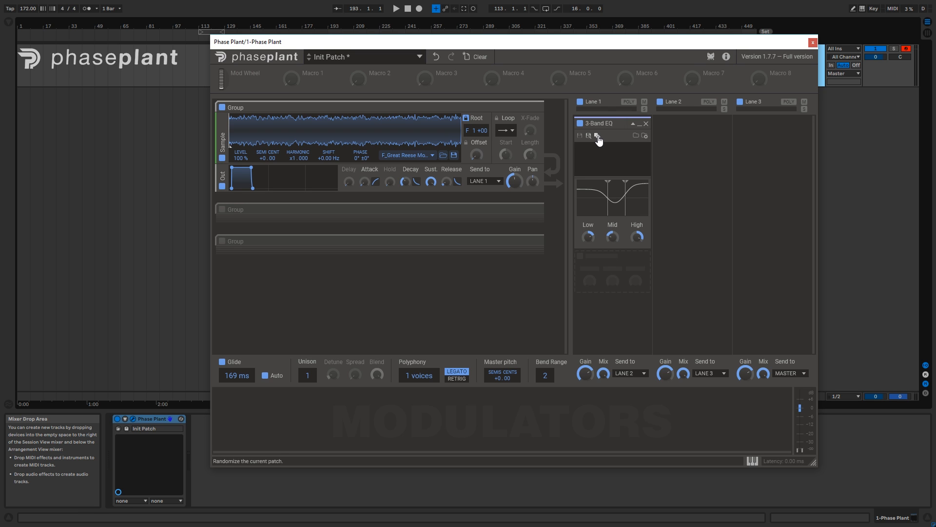
click(597, 137)
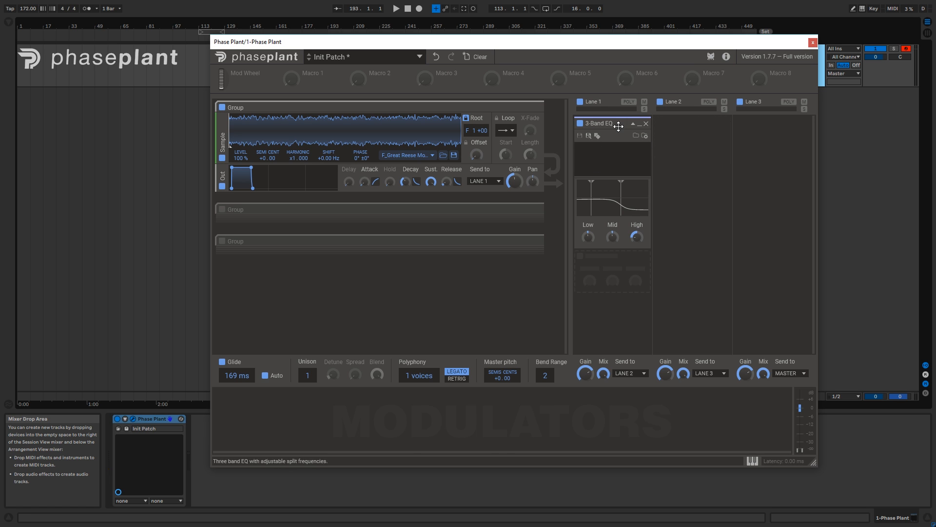
click(633, 123)
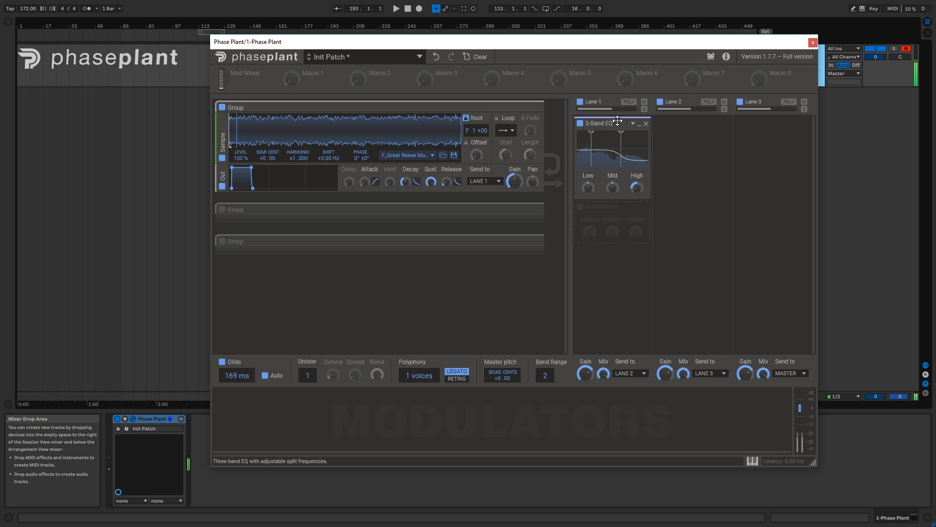
Replace the 3-Band EQ in Lane 1 with a Chorus and raise the effect's mix.
click(645, 125)
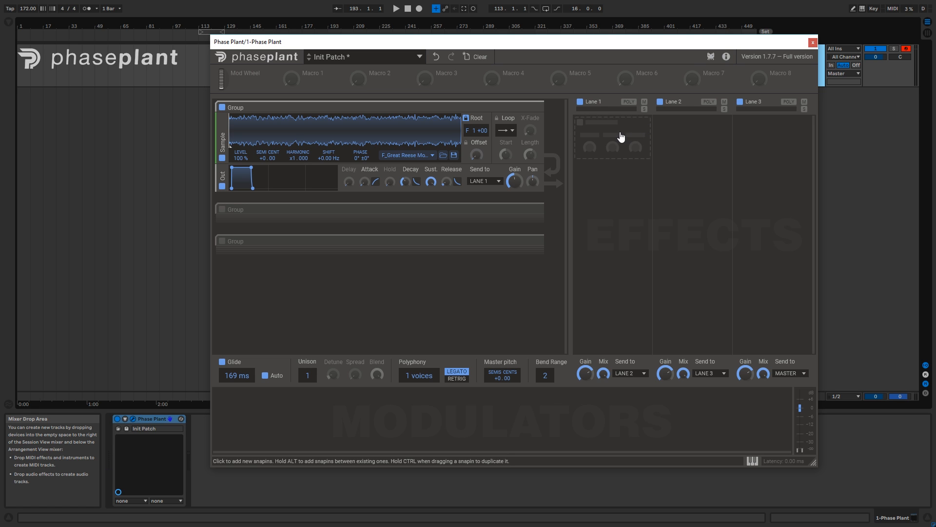
click(619, 133)
click(631, 179)
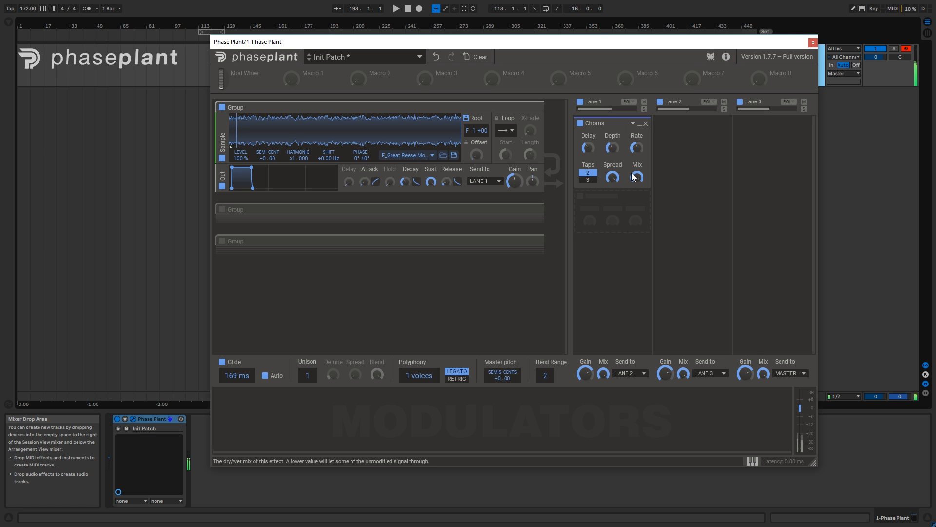
mouse_move(634, 177)
mouse_down()
mouse_move(634, 189)
mouse_move(638, 131)
mouse_move(639, 146)
mouse_move(610, 147)
mouse_move(610, 139)
mouse_move(588, 148)
mouse_move(609, 201)
mouse_move(609, 156)
mouse_move(631, 156)
mouse_move(631, 164)
mouse_up()
Sweep the Chorus delay up to 100 ms and return it to the minimum.
drag(586, 144, 587, 142)
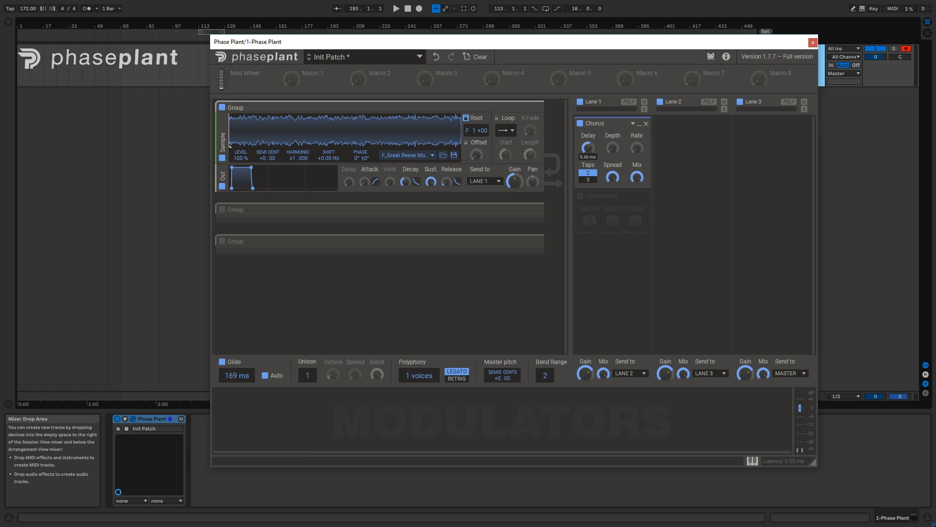
drag(587, 146, 588, 149)
mouse_move(588, 148)
mouse_down()
mouse_move(587, 138)
mouse_move(589, 150)
mouse_up()
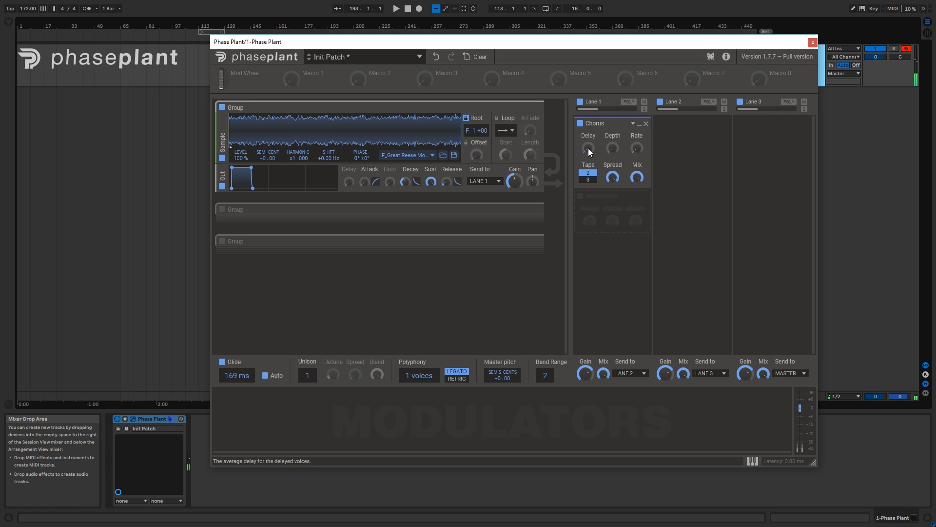
drag(588, 148, 585, 156)
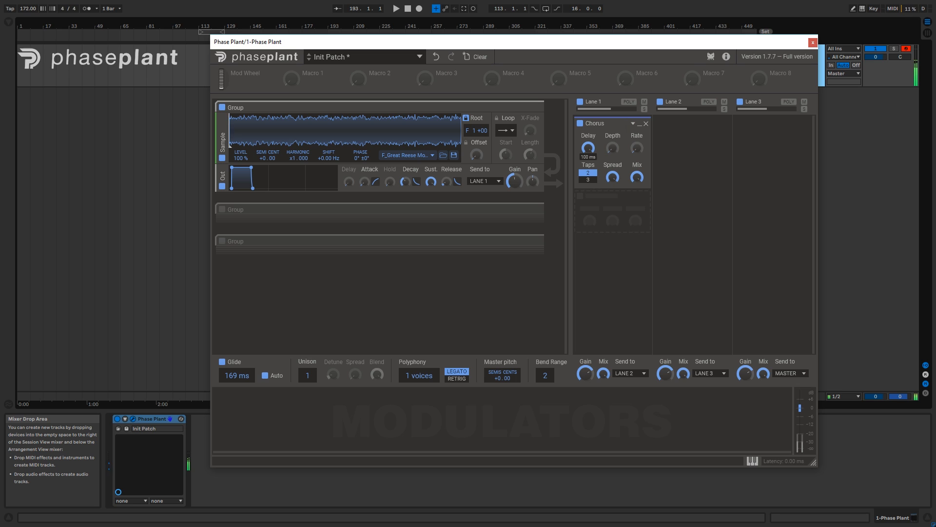
double_click(589, 148)
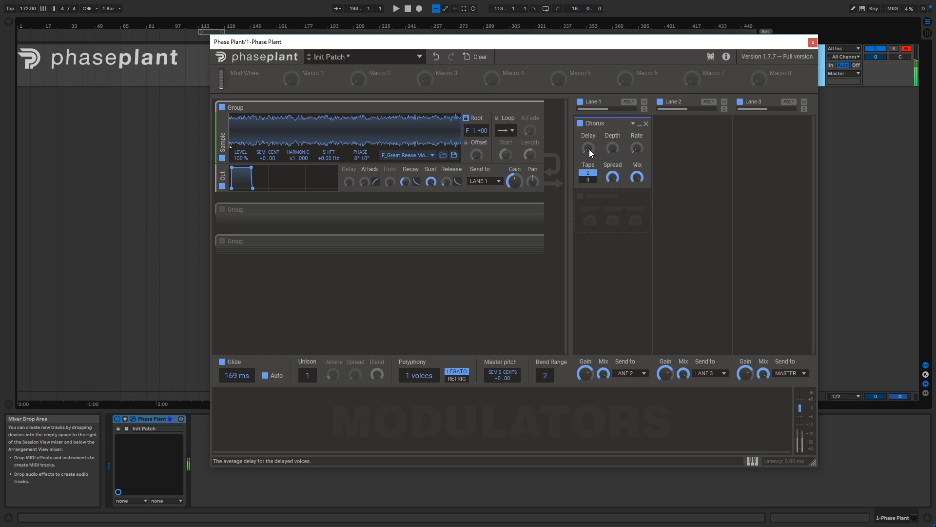
Sweep the Chorus delay, leave it moderately raised, and increase the modulation depth.
click(590, 146)
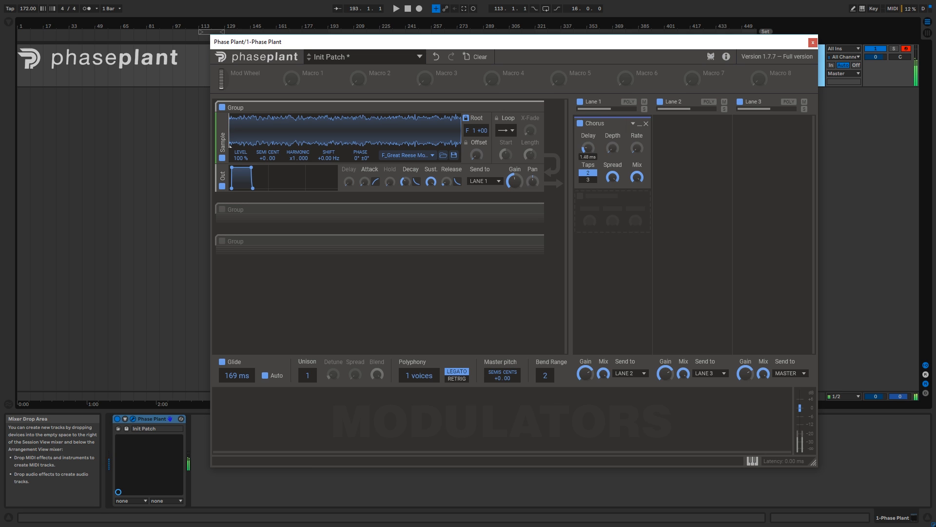
drag(589, 147, 589, 190)
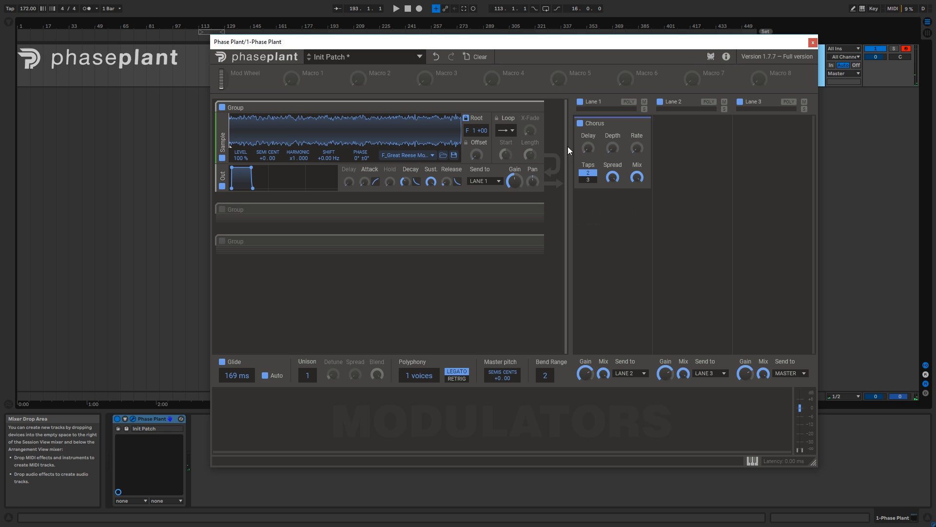
drag(588, 148, 614, 148)
click(614, 149)
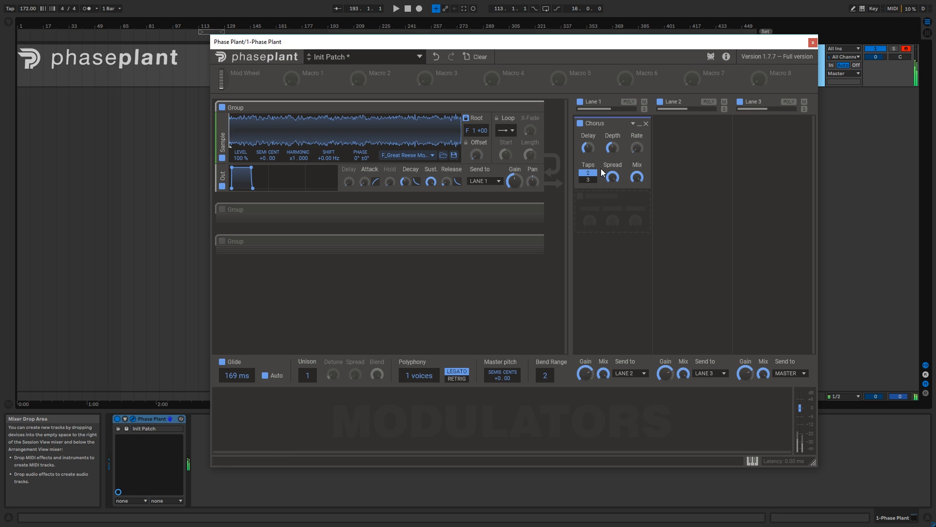
drag(613, 147, 589, 151)
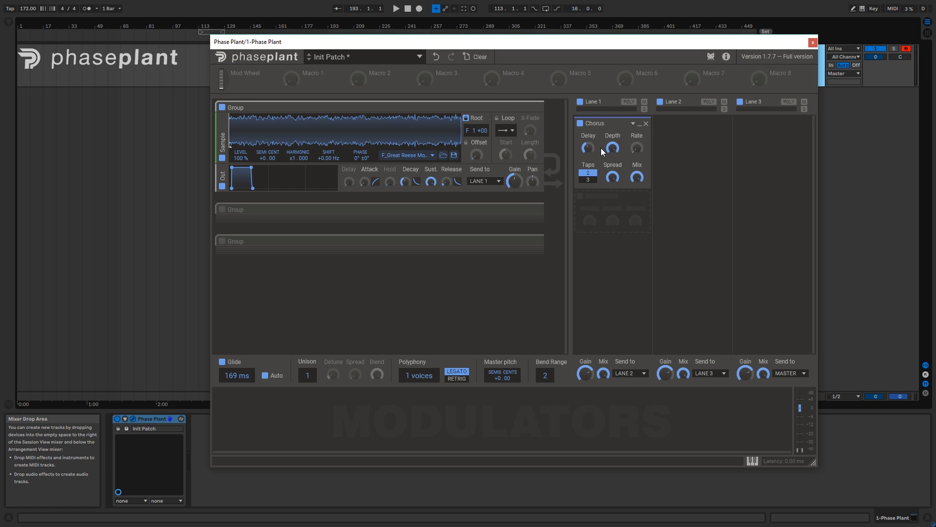
Raise the Chorus rate, reduce its depth to a moderate amount, and switch the effect to 3 taps.
drag(636, 148, 639, 146)
drag(636, 146, 619, 137)
drag(613, 147, 613, 157)
mouse_move(612, 147)
mouse_down()
mouse_move(636, 146)
mouse_move(613, 150)
mouse_up()
click(588, 180)
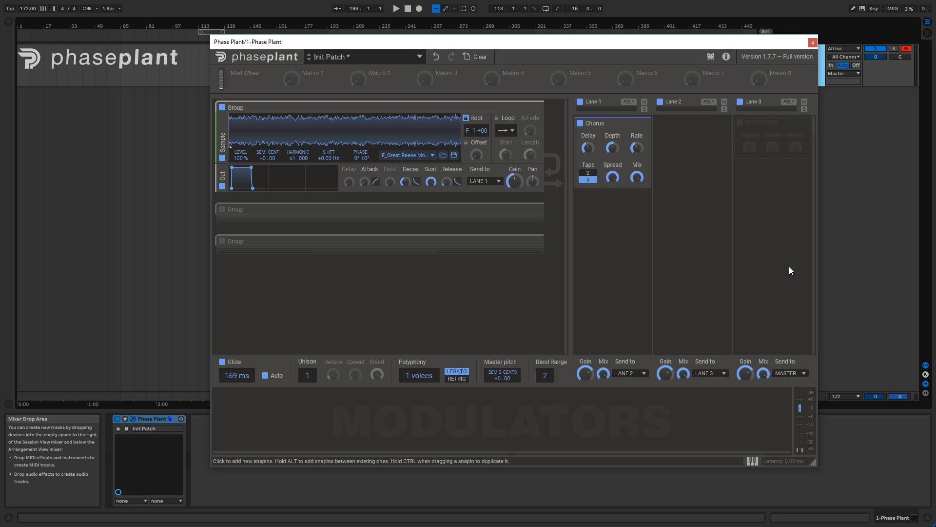
Bring the Chorus spread down to zero and back up partway, and lower the effect's mix.
drag(612, 177, 613, 225)
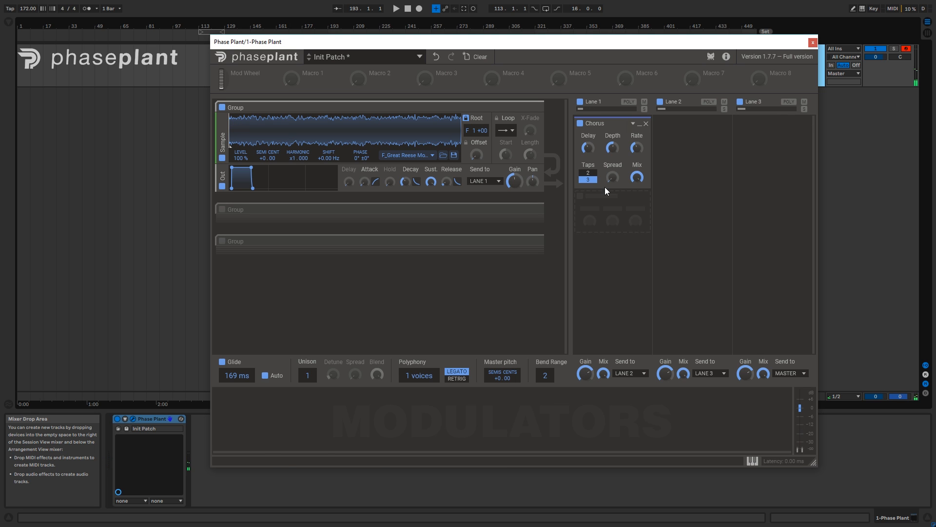
mouse_move(614, 177)
mouse_down()
mouse_move(613, 165)
mouse_move(613, 177)
mouse_up()
mouse_move(610, 181)
mouse_down()
mouse_move(611, 197)
mouse_move(613, 177)
mouse_up()
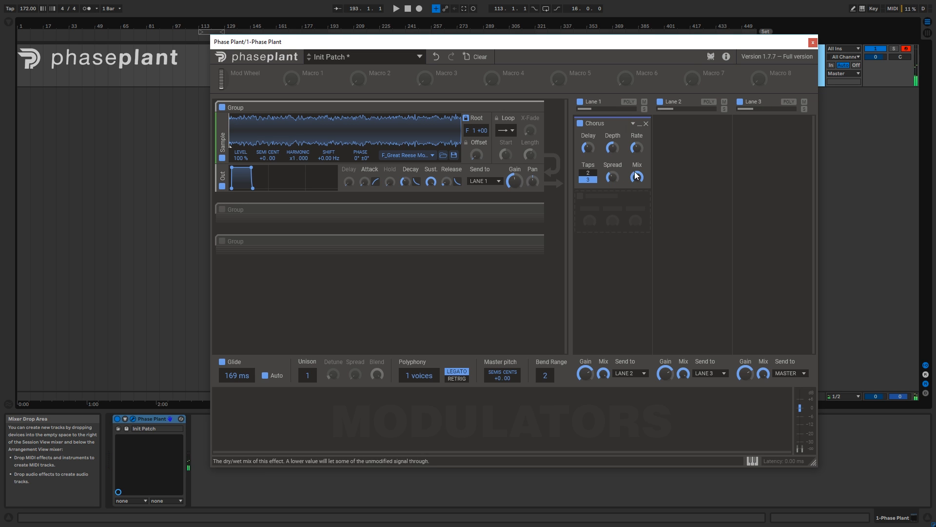
drag(639, 178, 639, 178)
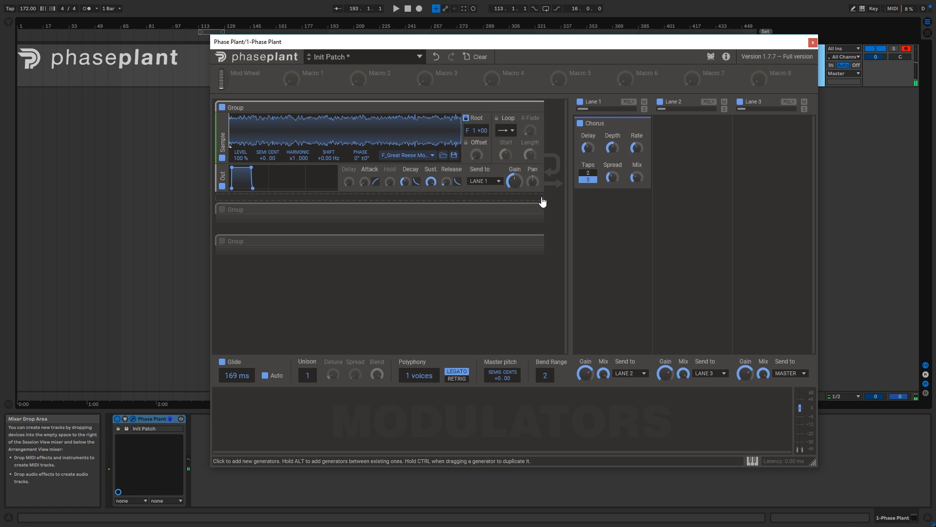
Expand the Chorus preset options and randomize its patch repeatedly.
click(629, 123)
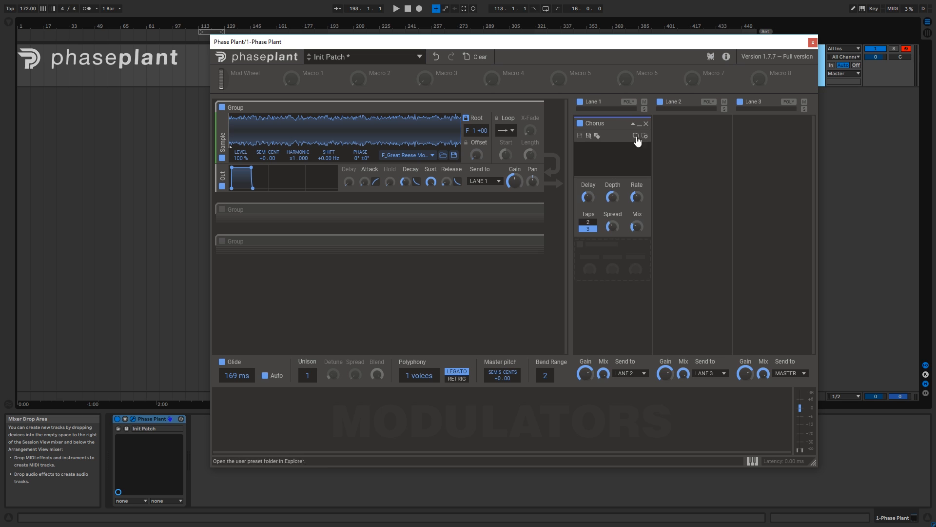
click(597, 136)
click(597, 136)
click(597, 136)
click(598, 136)
click(597, 136)
click(598, 136)
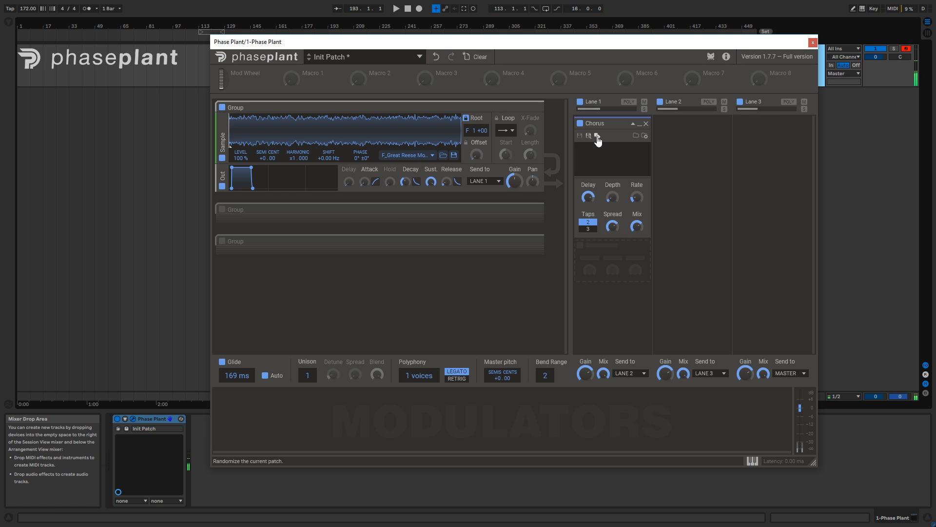
click(597, 138)
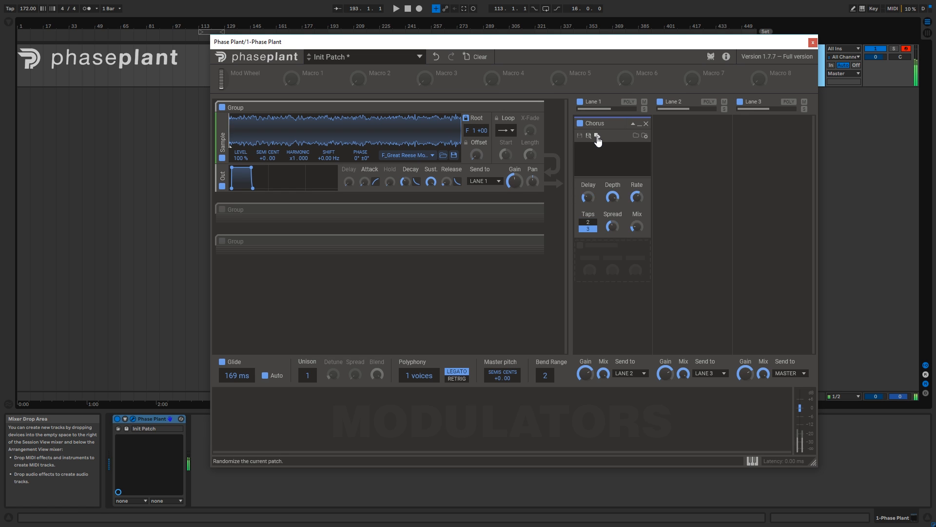
click(597, 138)
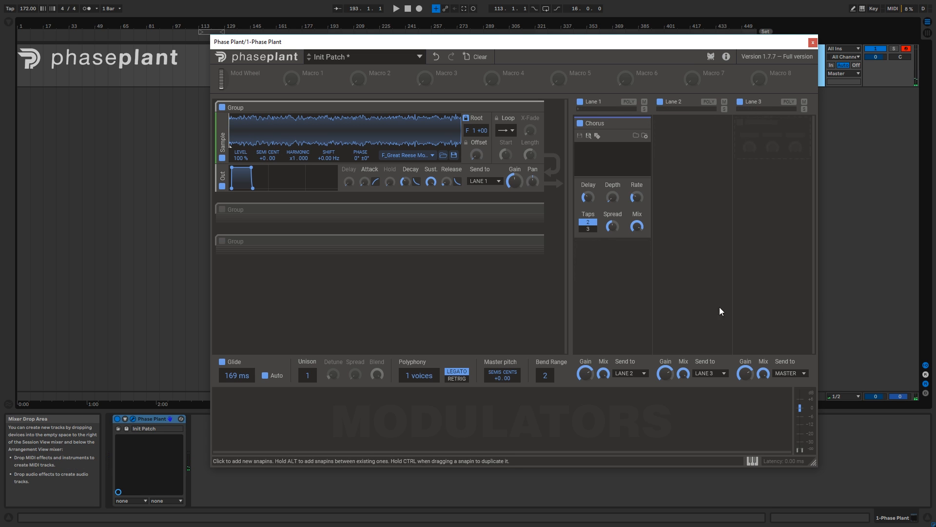
Remove the Chorus from Lane 1 and switch from the reese sample group to the F_Brass Stab 2 group.
click(646, 124)
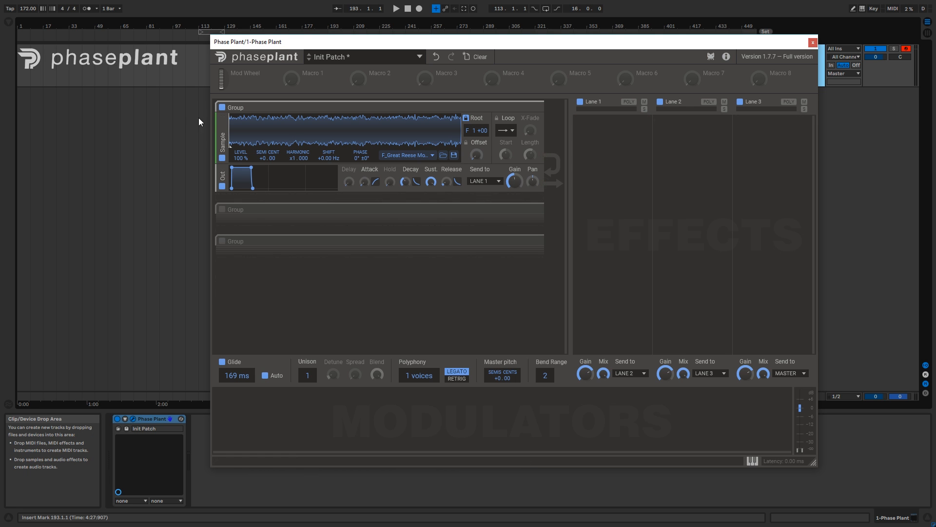
click(222, 109)
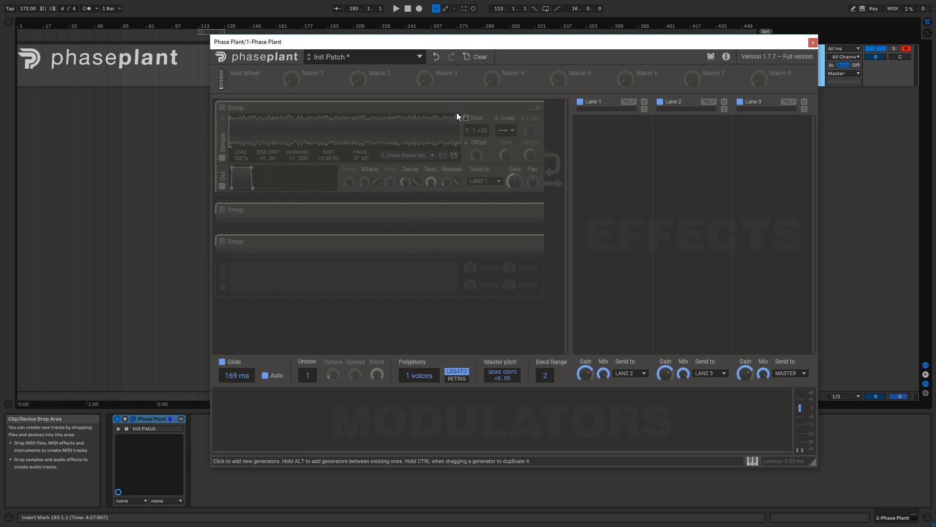
click(538, 108)
click(222, 172)
click(533, 172)
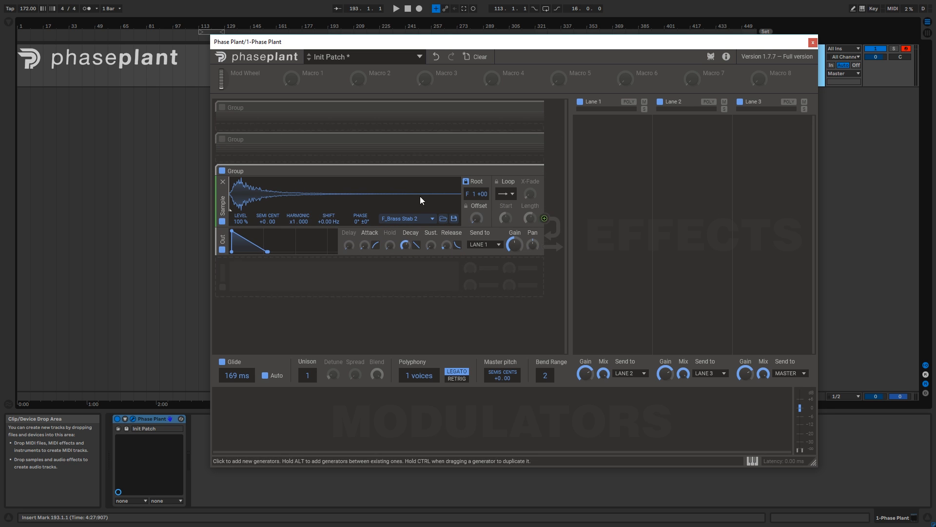
Add a Delay effect to Lane 1.
click(613, 138)
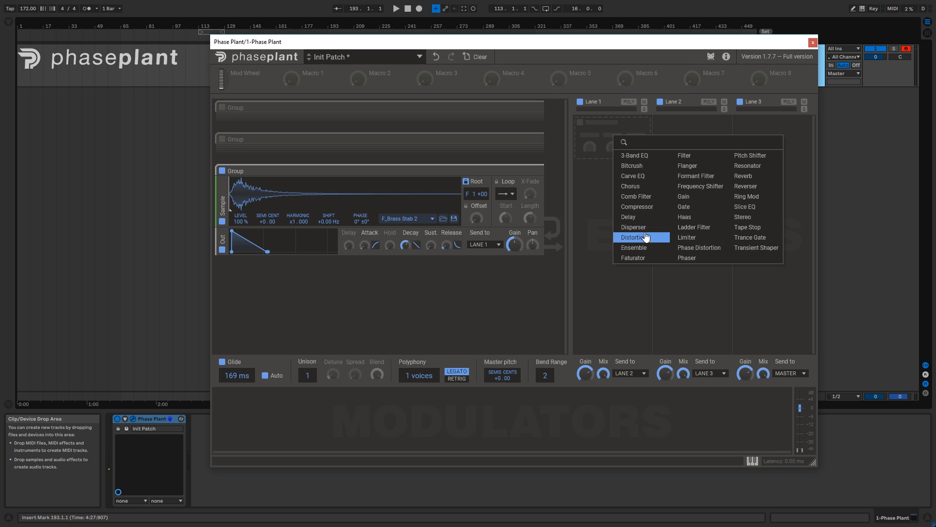
click(631, 216)
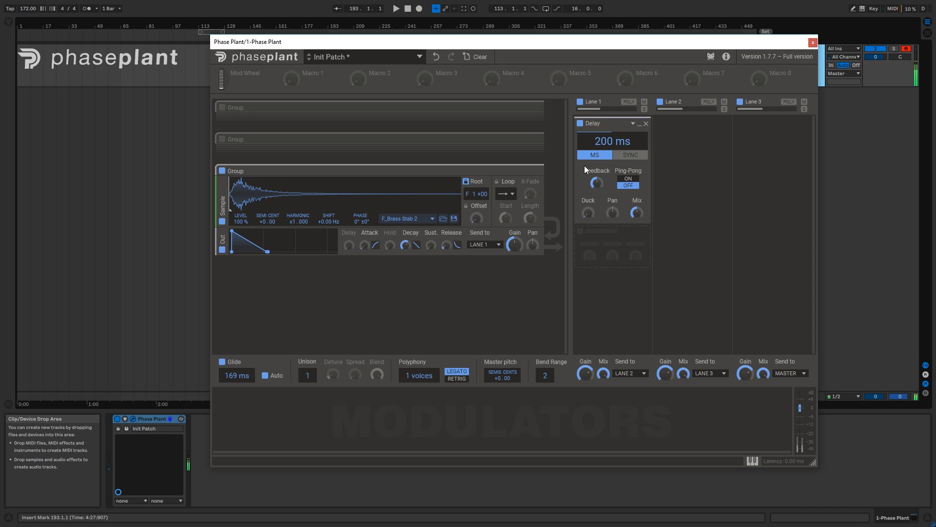
Turn off glide, switch the voice mode to retrigger, and set the polyphony to 8 voices.
click(222, 362)
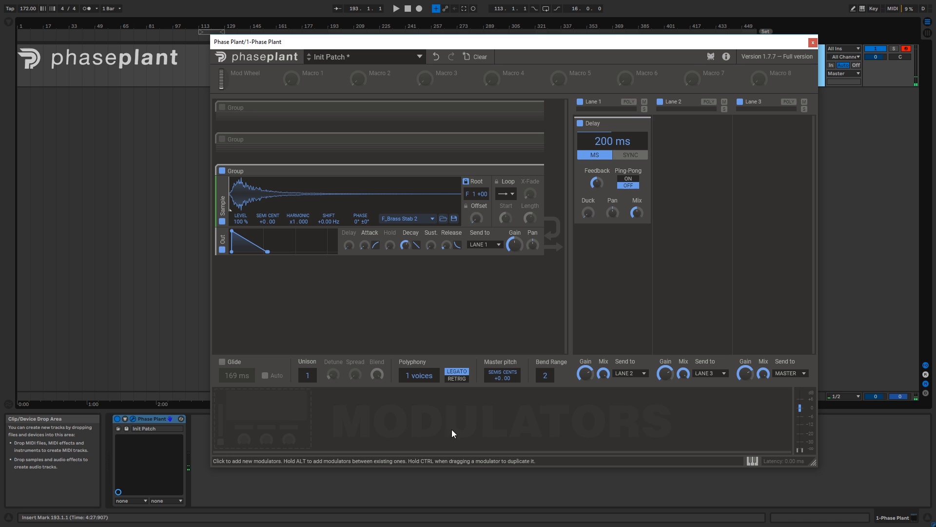
click(459, 380)
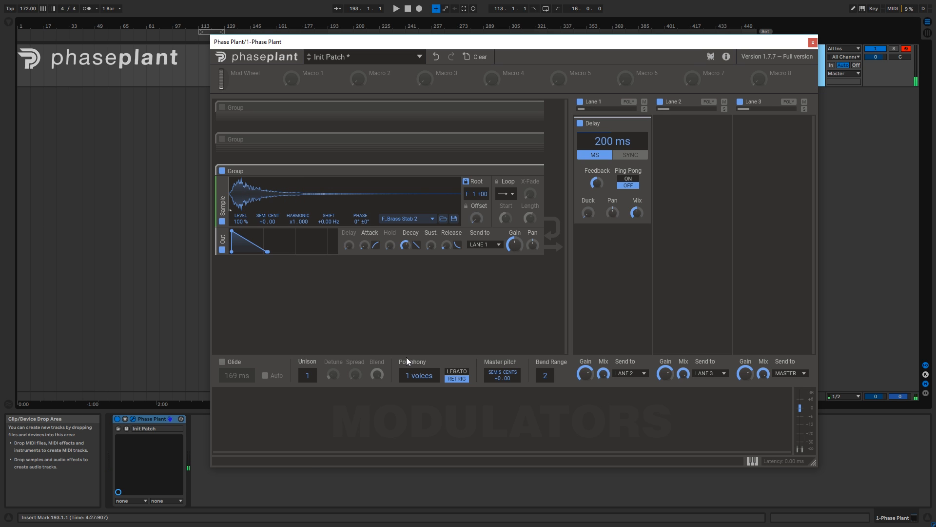
drag(409, 375, 406, 362)
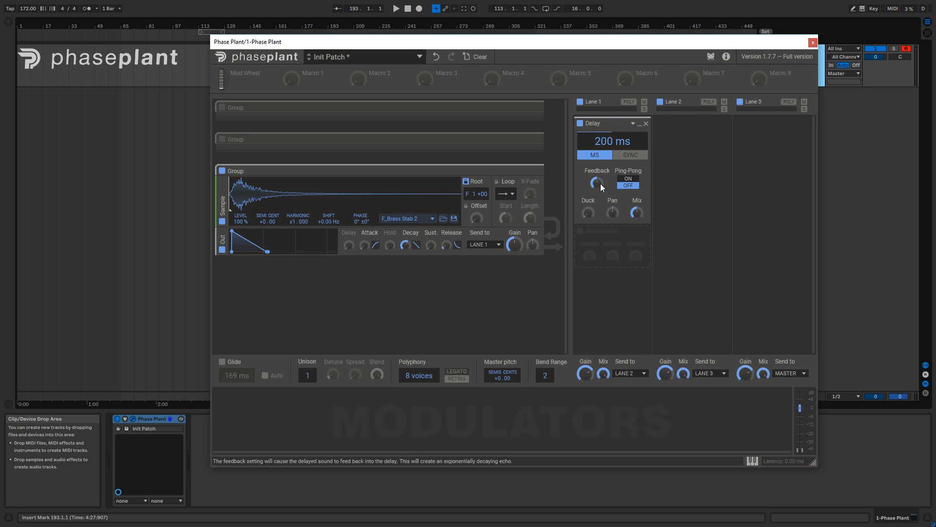
Set the Delay time to 647 ms and sweep its feedback high and low, leaving it at a moderate amount.
drag(617, 140, 618, 94)
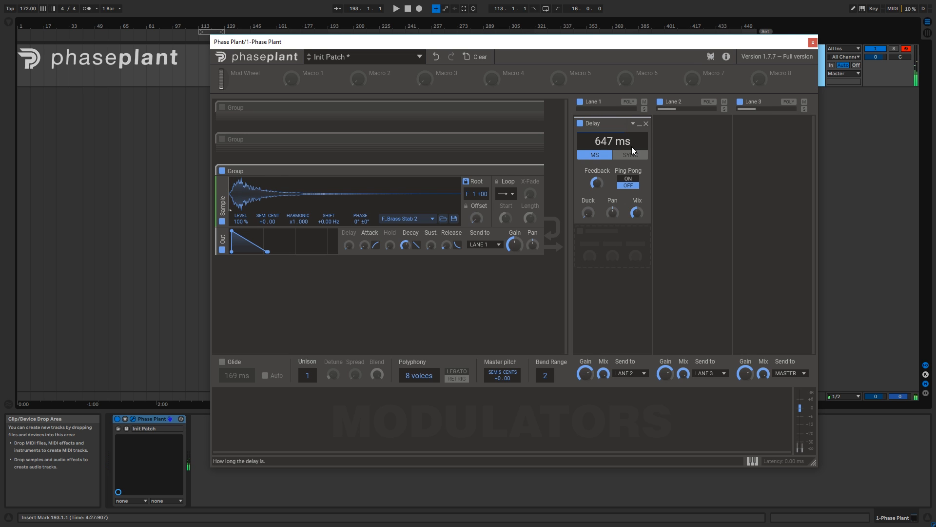
drag(596, 182, 596, 188)
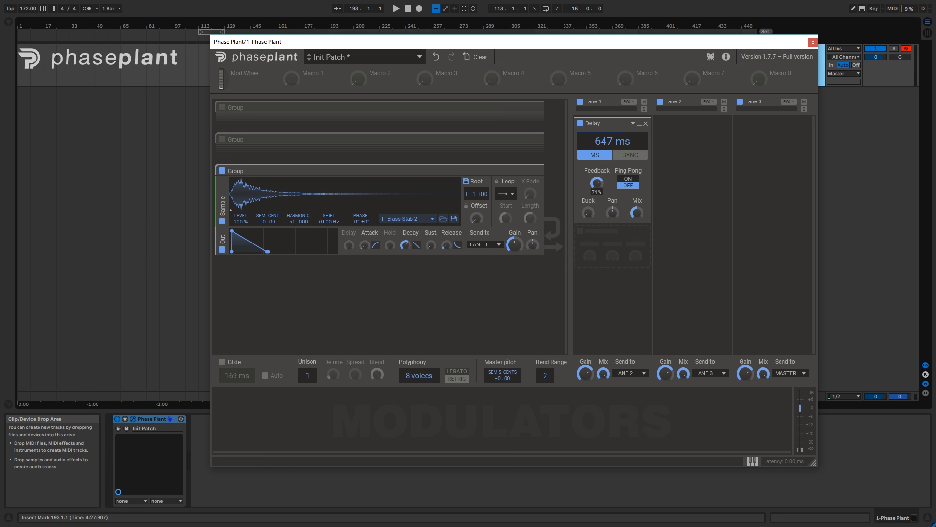
drag(595, 183, 598, 183)
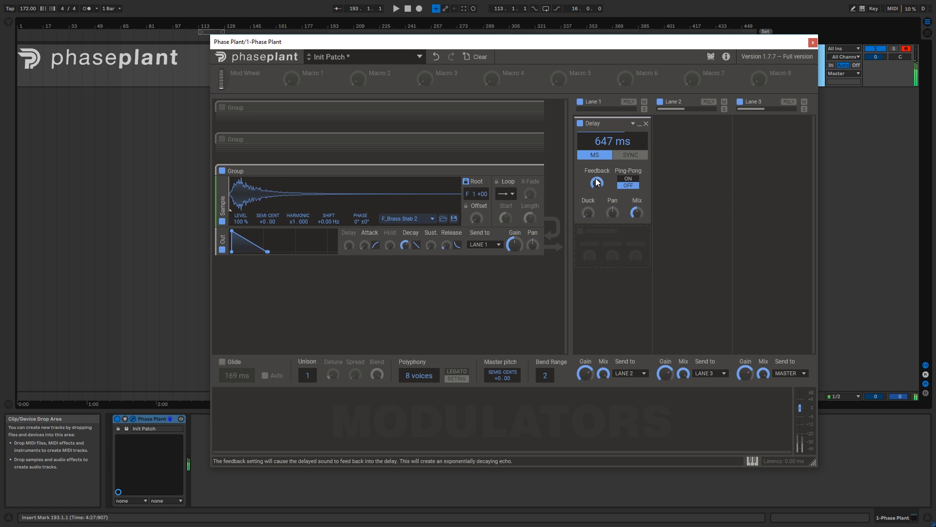
mouse_move(599, 180)
mouse_down()
mouse_move(598, 205)
mouse_move(607, 166)
mouse_up()
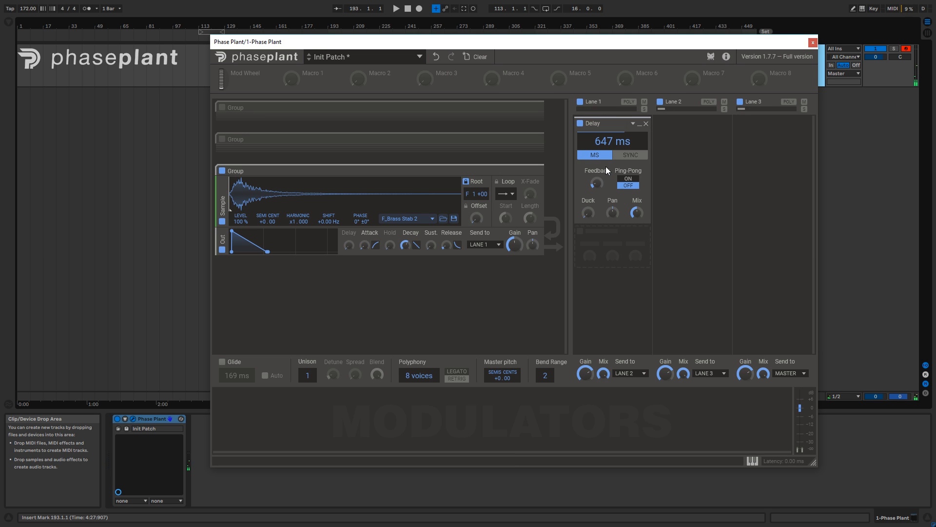
drag(597, 181, 597, 166)
Turn on the Delay's ping-pong mode, raise its mix, and pan the delayed sound 81% right.
click(632, 178)
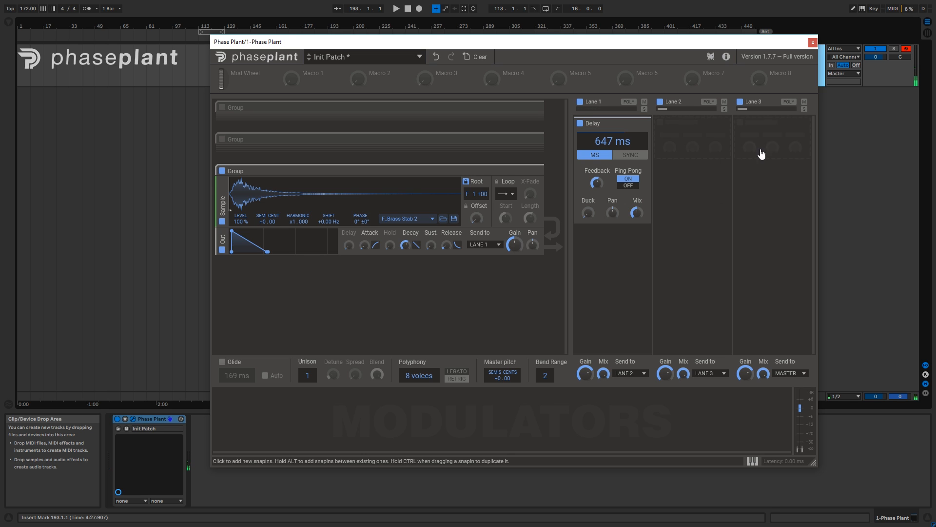
drag(636, 212, 636, 188)
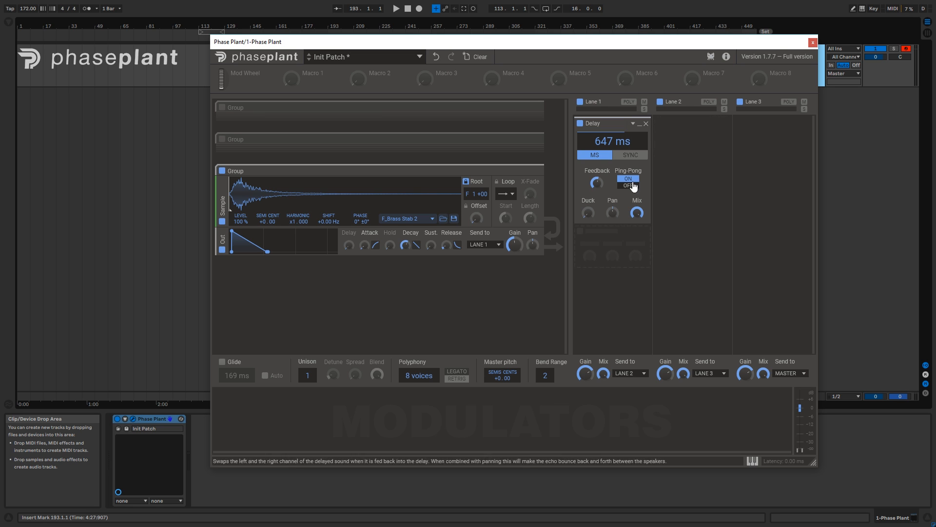
drag(612, 261, 613, 224)
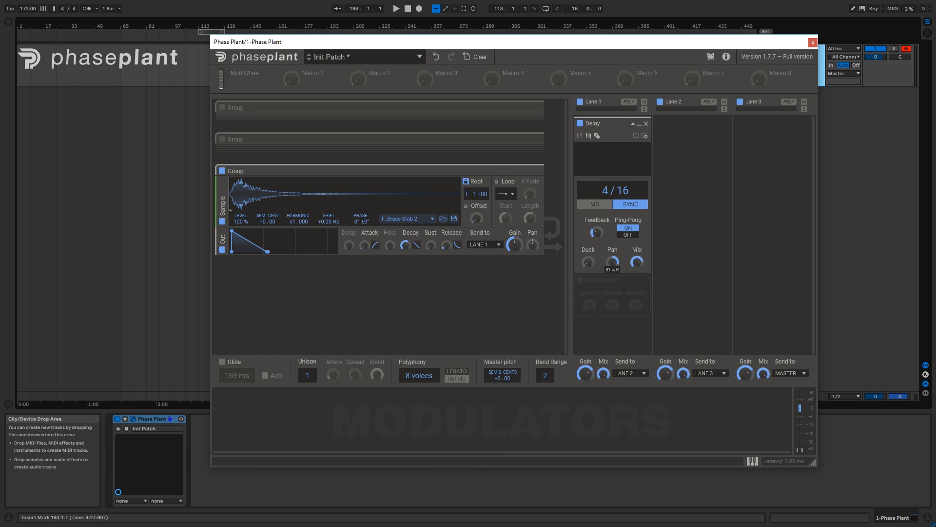
Raise the feedback of the 4/16 synced Delay, lower its mix, and fine-adjust its pan.
drag(596, 232, 596, 209)
drag(637, 264, 637, 275)
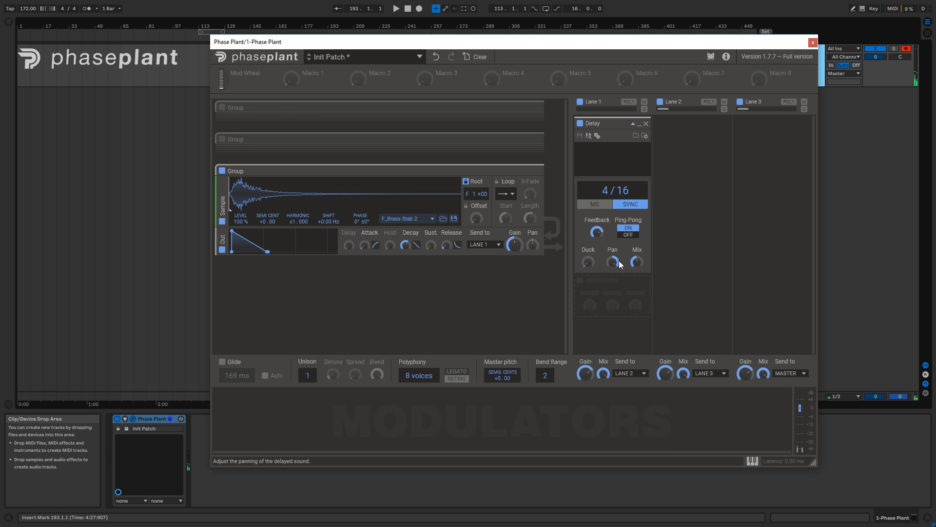
mouse_move(613, 261)
mouse_down()
mouse_move(613, 325)
mouse_move(614, 261)
mouse_up()
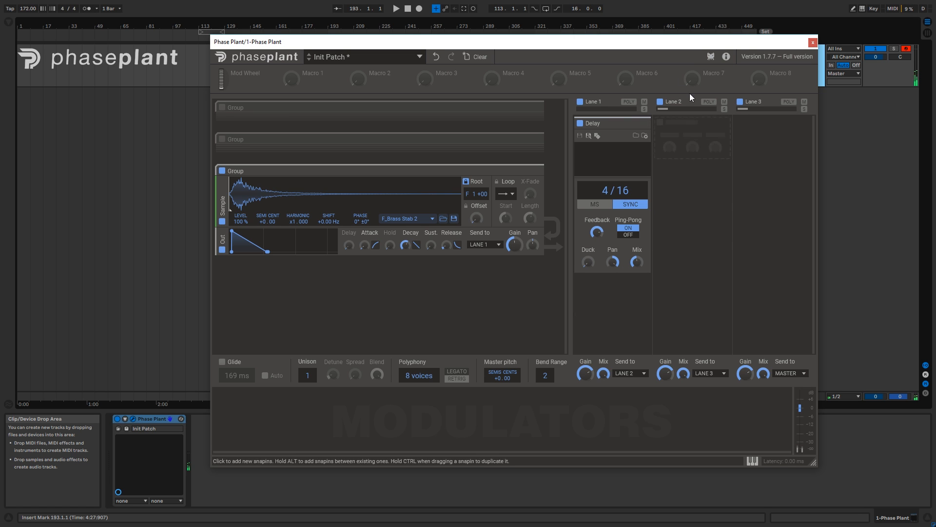
Replace the Delay in Lane 1 with a Gain effect set to -4.98 dB.
click(647, 124)
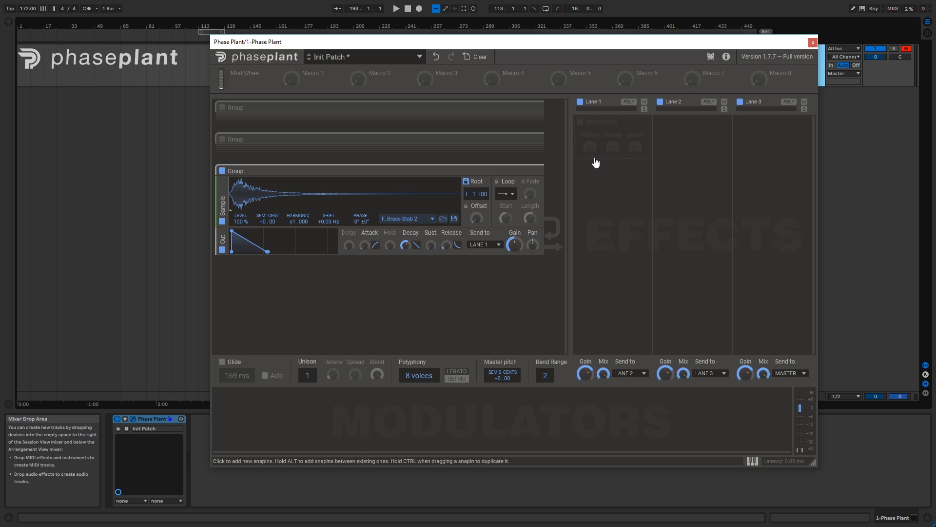
click(615, 130)
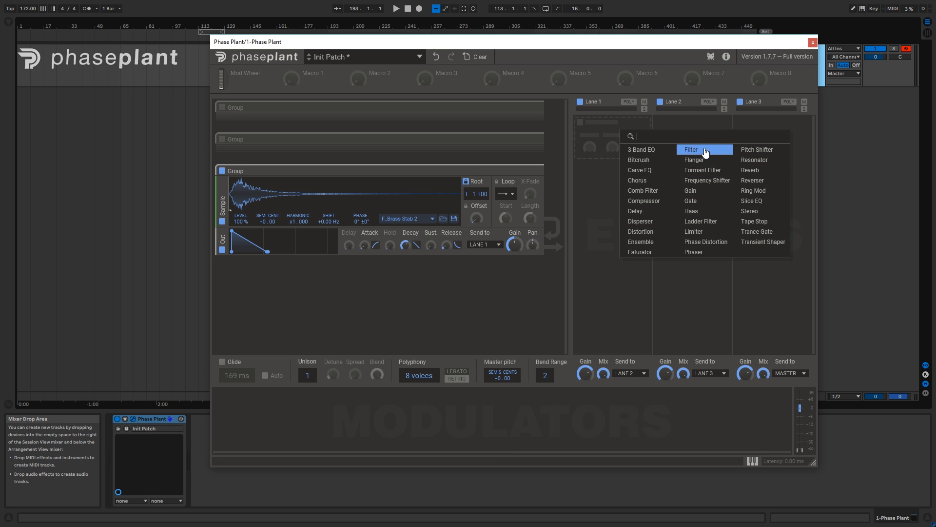
click(690, 190)
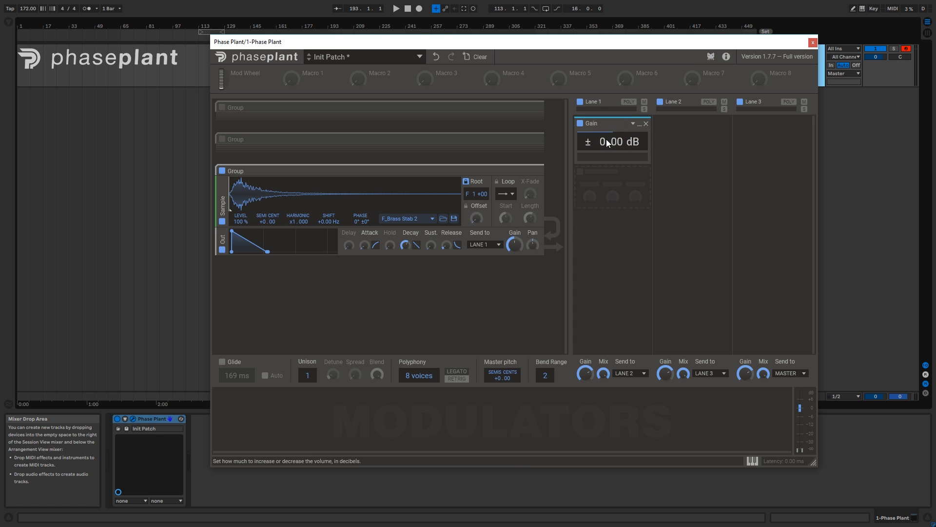
mouse_move(607, 139)
mouse_down()
mouse_move(608, 152)
mouse_move(607, 121)
mouse_move(608, 154)
mouse_up()
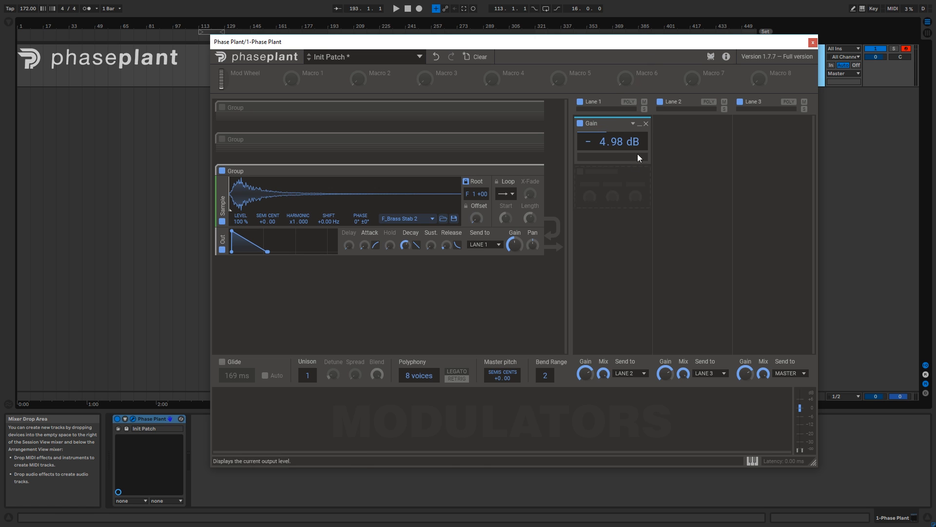
Expand the Gain effect's preset options and remove the effect from Lane 1.
click(633, 124)
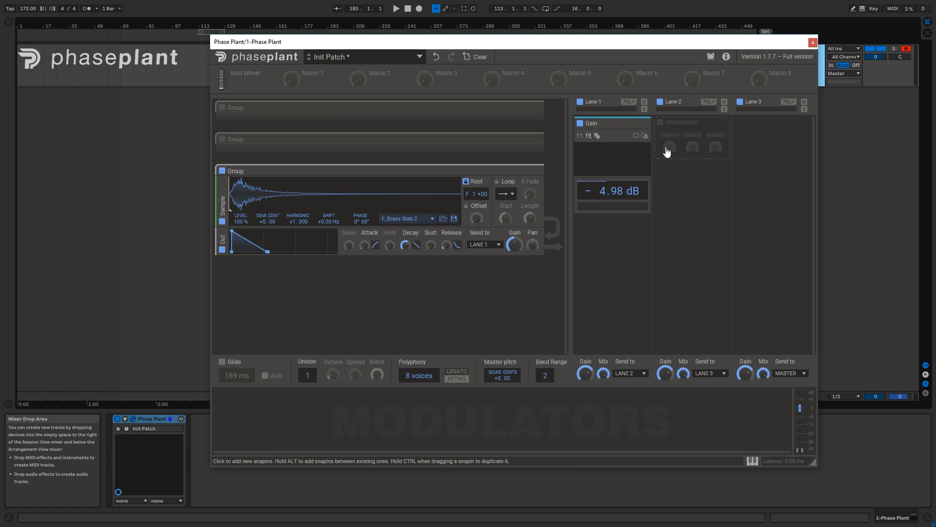
click(646, 124)
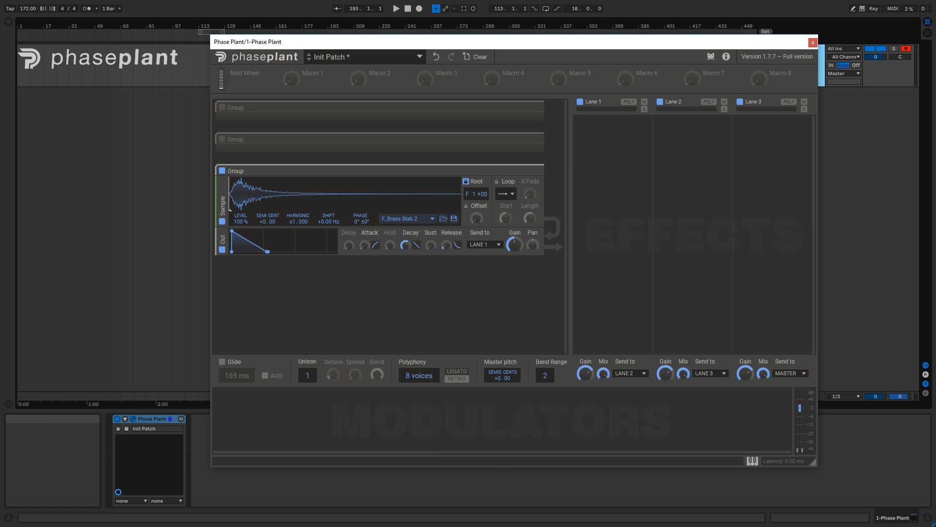
Add a Limiter effect to Lane 1 and switch the active, expanded generator group from the brass stab to the timpani sample.
click(608, 134)
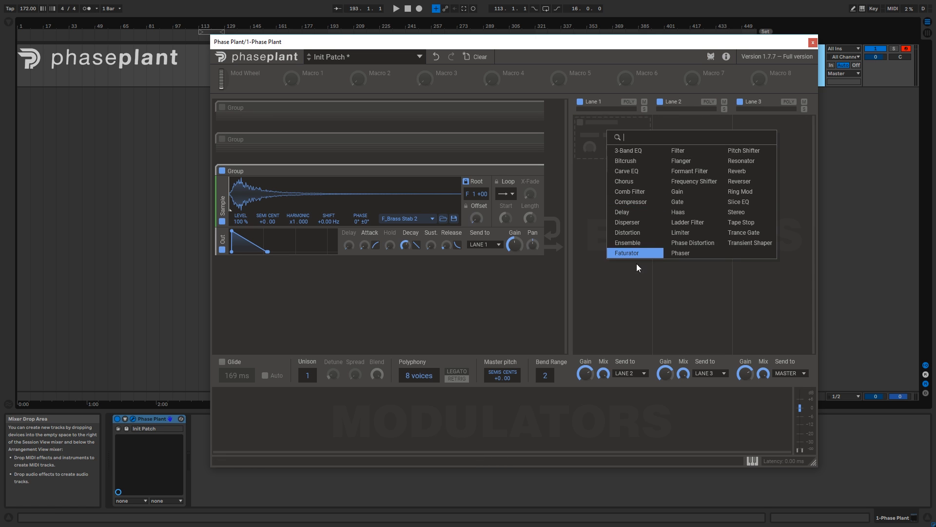
click(692, 236)
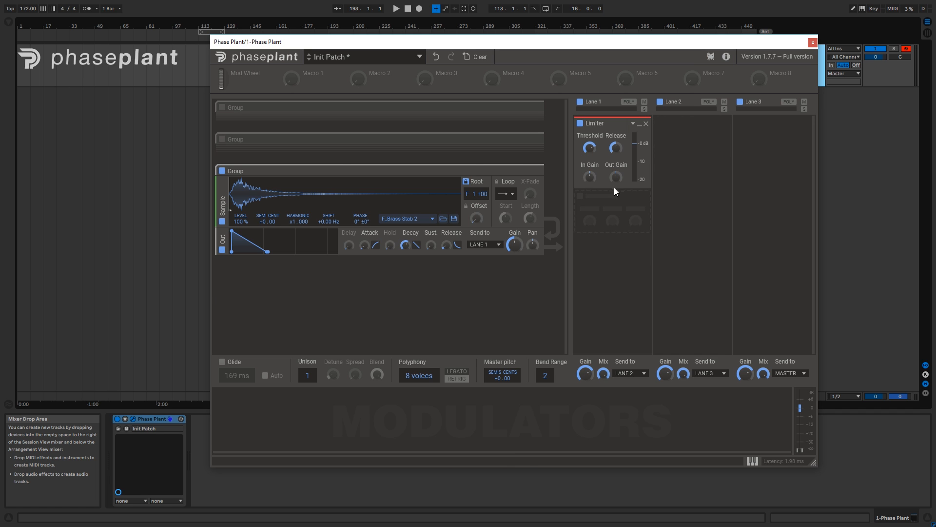
click(220, 170)
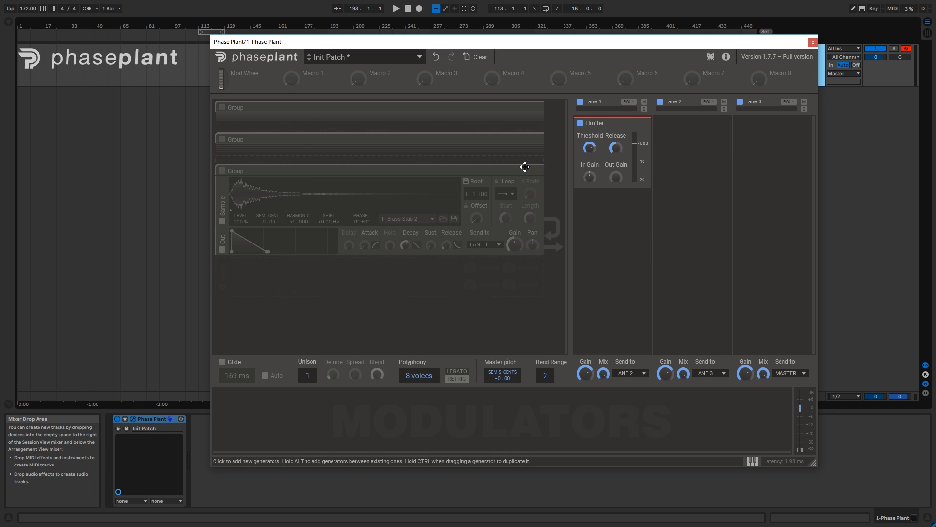
click(533, 174)
click(222, 139)
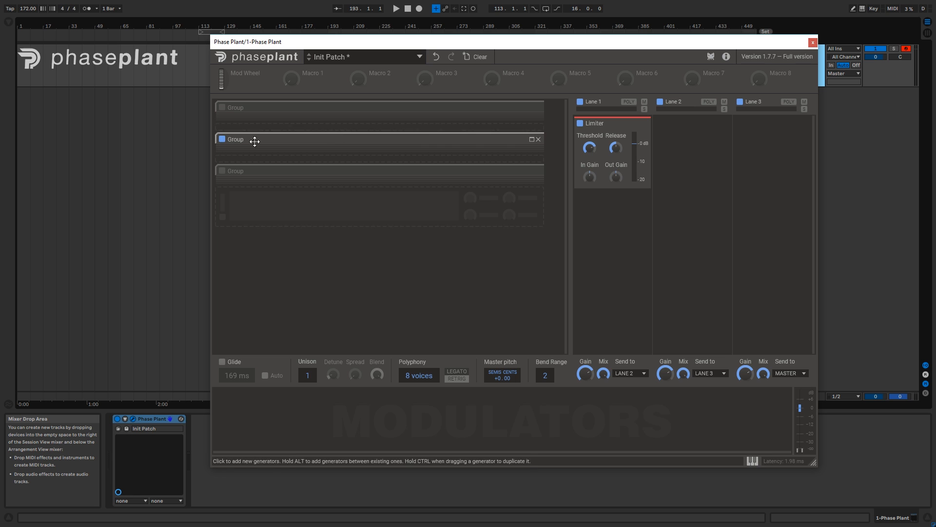
click(533, 141)
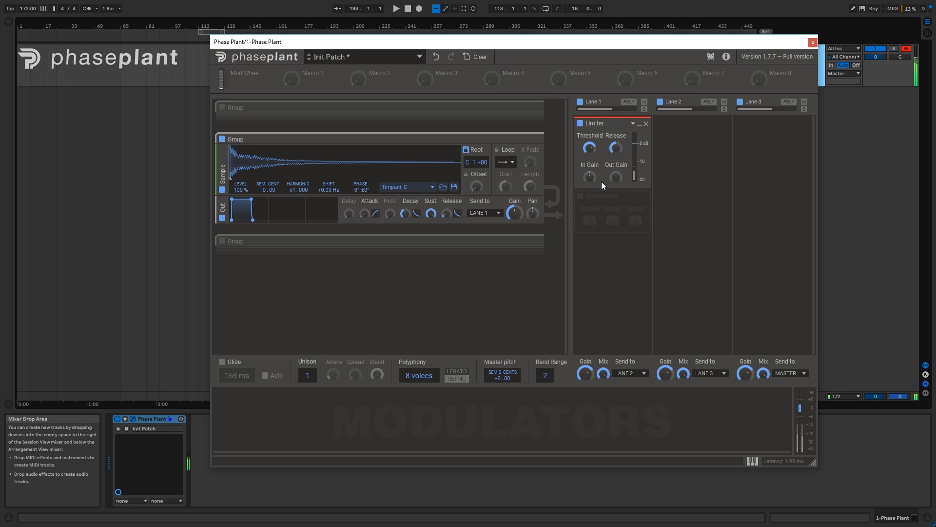
Lower the Limiter's threshold to its minimum and bypass and re-enable the effect to compare the sound.
drag(589, 148, 589, 162)
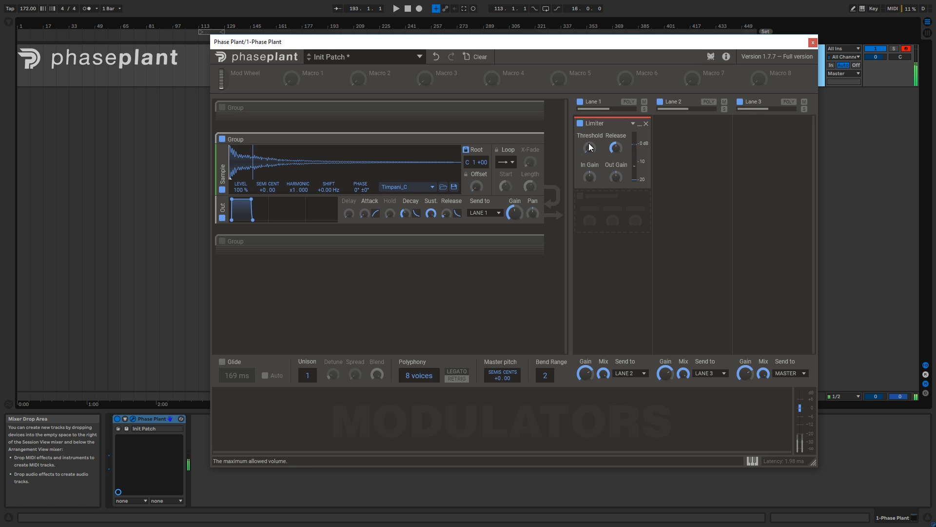
click(580, 124)
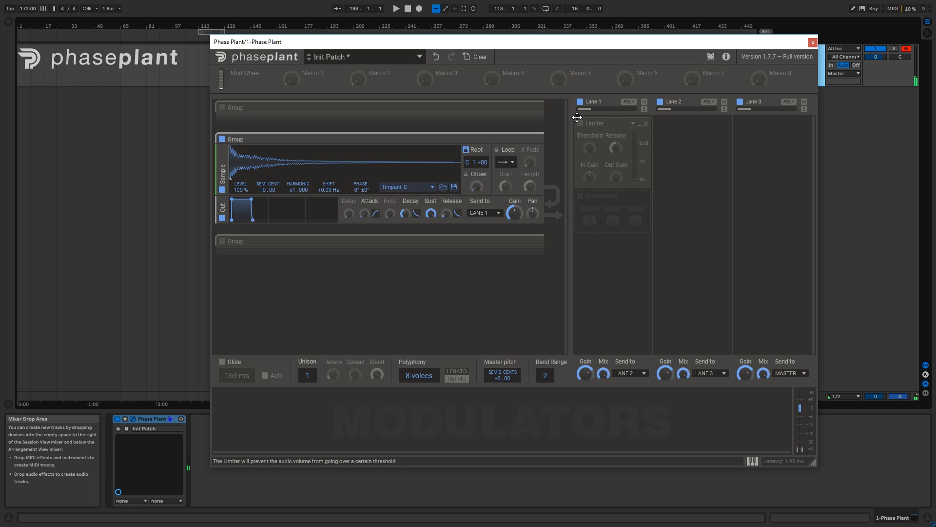
click(581, 124)
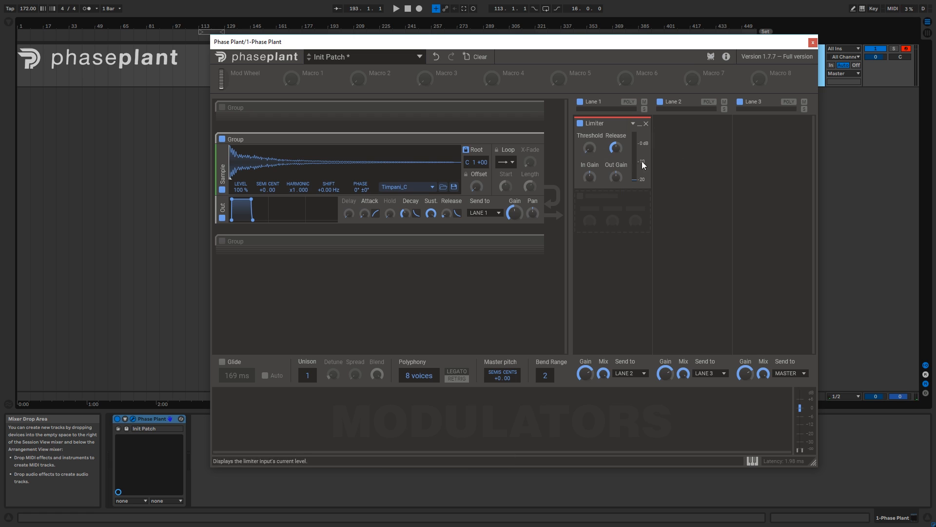
Raise the Limiter's threshold above its minimum and boost both its input gain and output gain.
drag(590, 147, 589, 141)
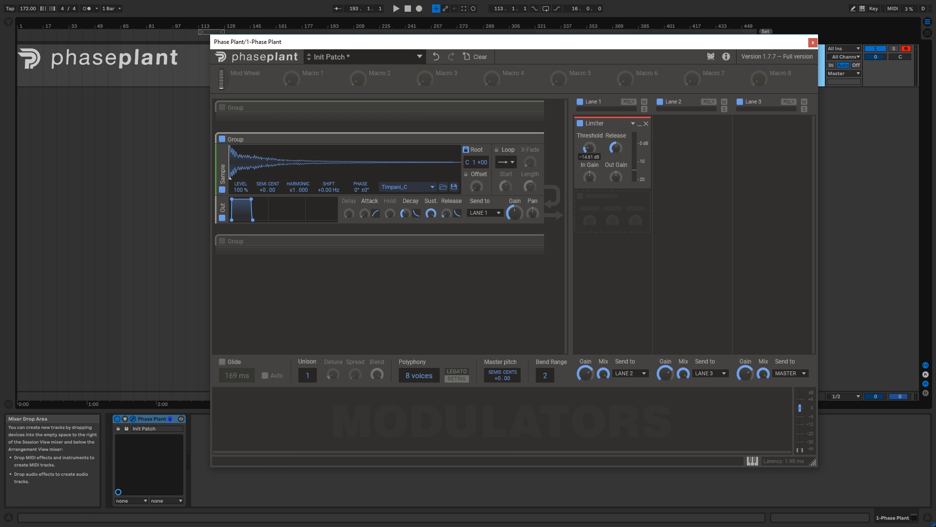
drag(590, 141, 589, 148)
drag(589, 149, 590, 148)
drag(589, 148, 589, 149)
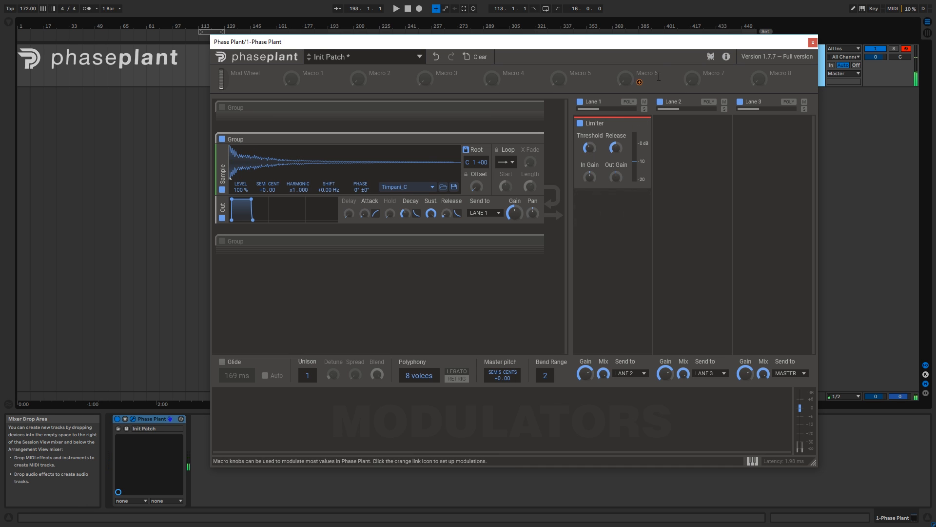
drag(589, 177, 591, 173)
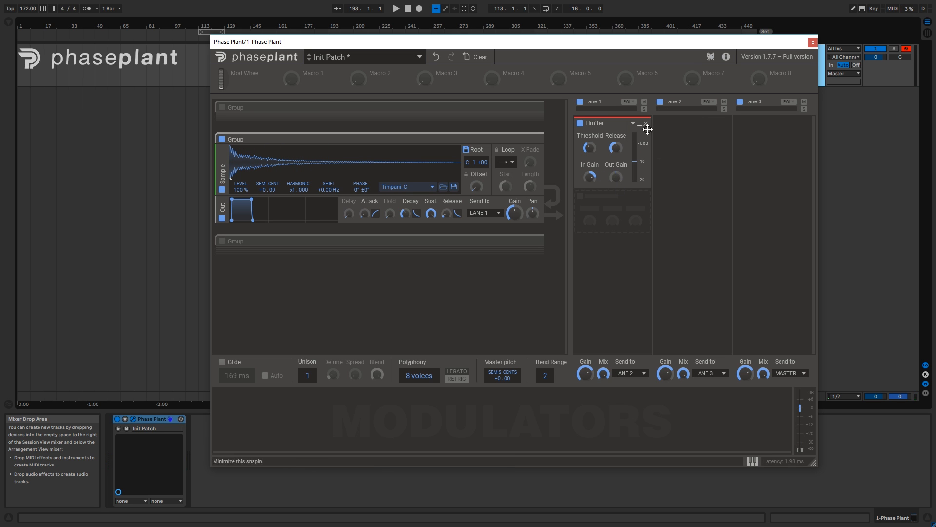
mouse_move(616, 176)
mouse_down()
mouse_move(616, 168)
mouse_move(616, 177)
mouse_up()
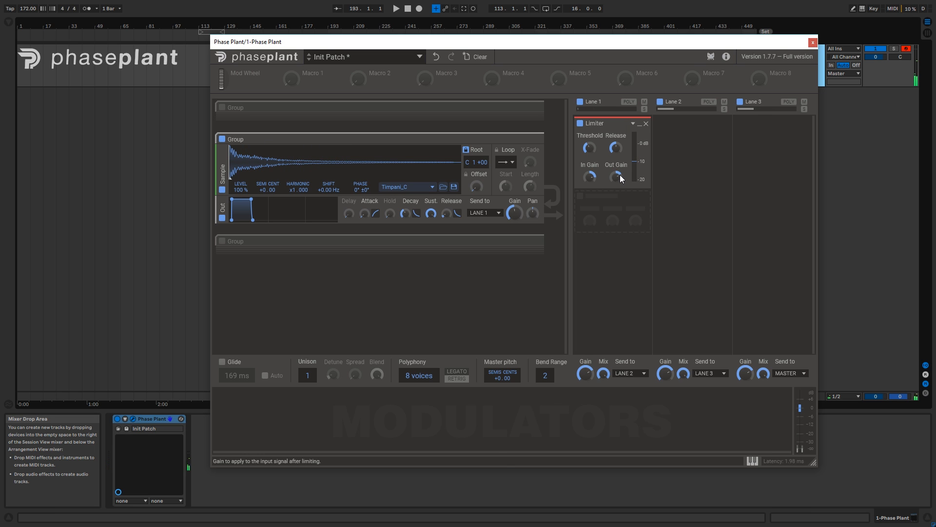
Try the Limiter's release at short and long times, including 14.0 ms and 6.06 ms, and finish at the maximum.
drag(619, 145, 619, 153)
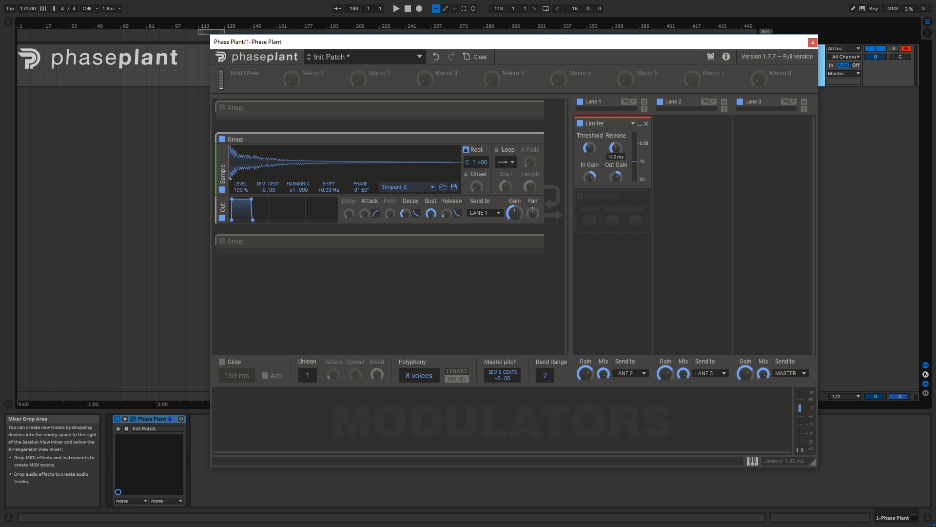
click(618, 147)
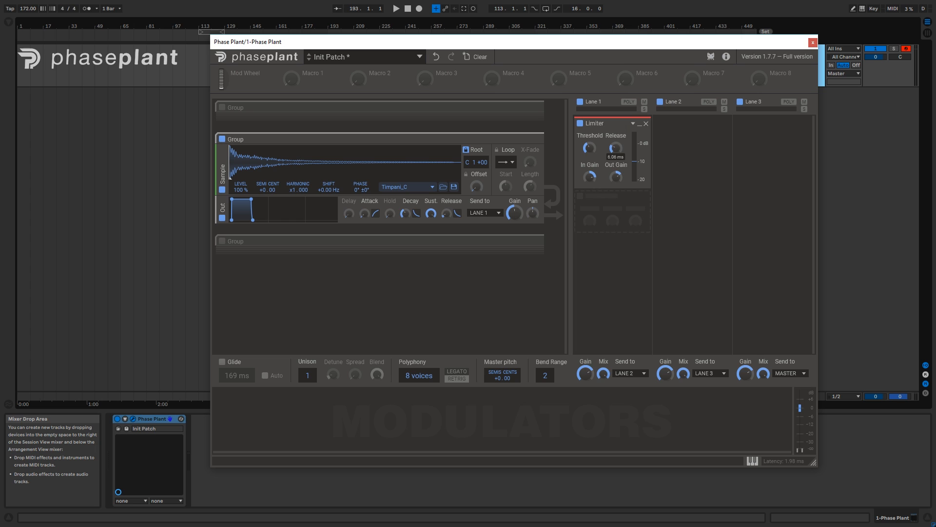
drag(617, 147, 617, 88)
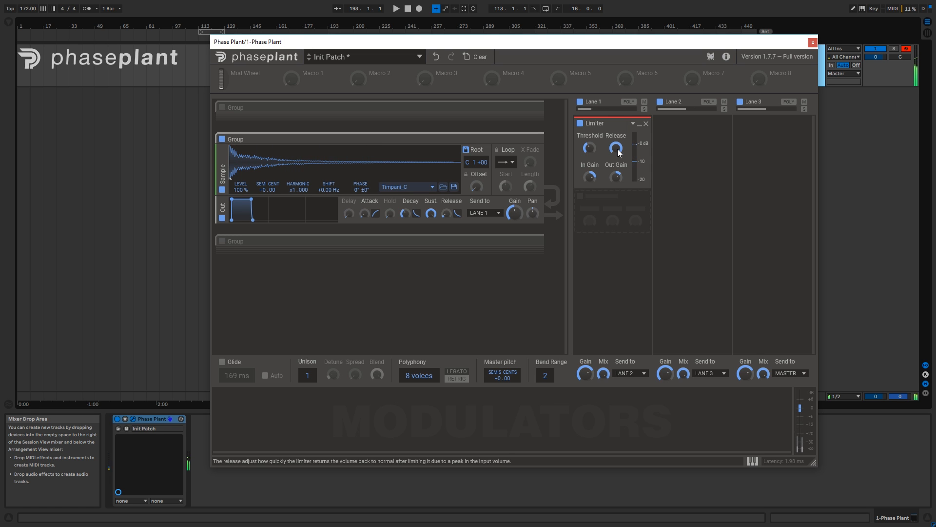
drag(618, 148, 618, 143)
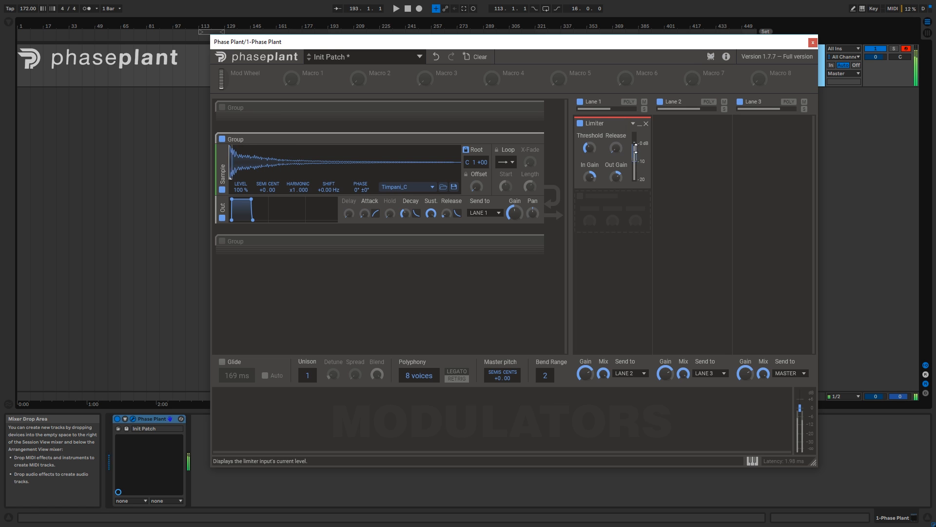
drag(616, 148, 616, 73)
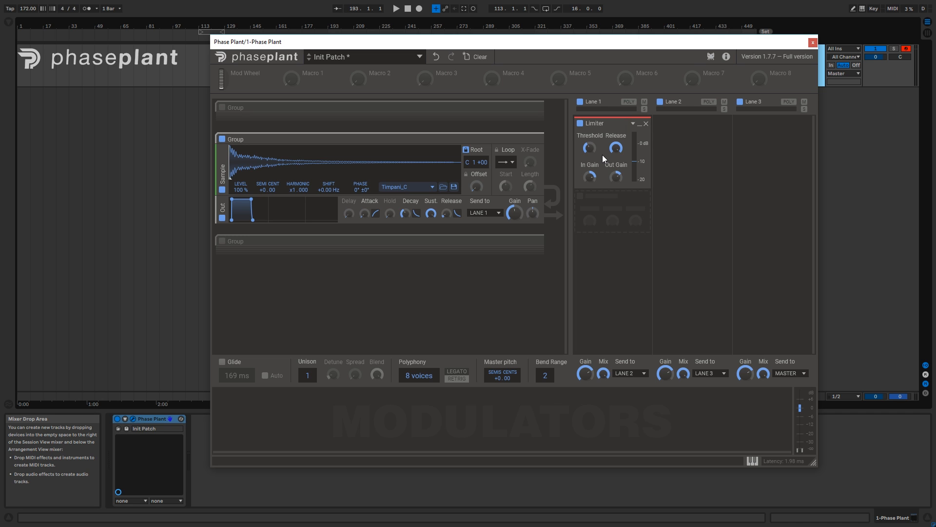
Remove the Limiter from Lane 1 and switch the active, expanded generator group from the timpani to the reese sample.
click(646, 123)
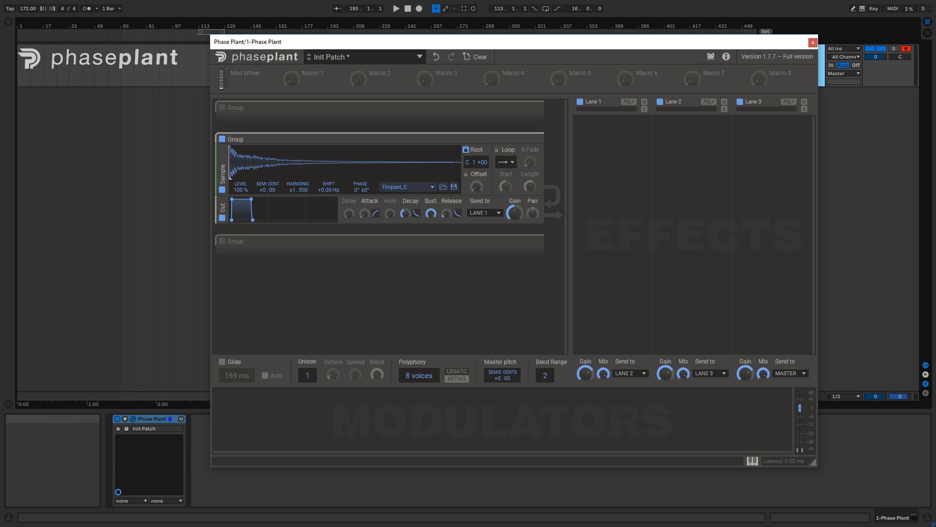
click(614, 148)
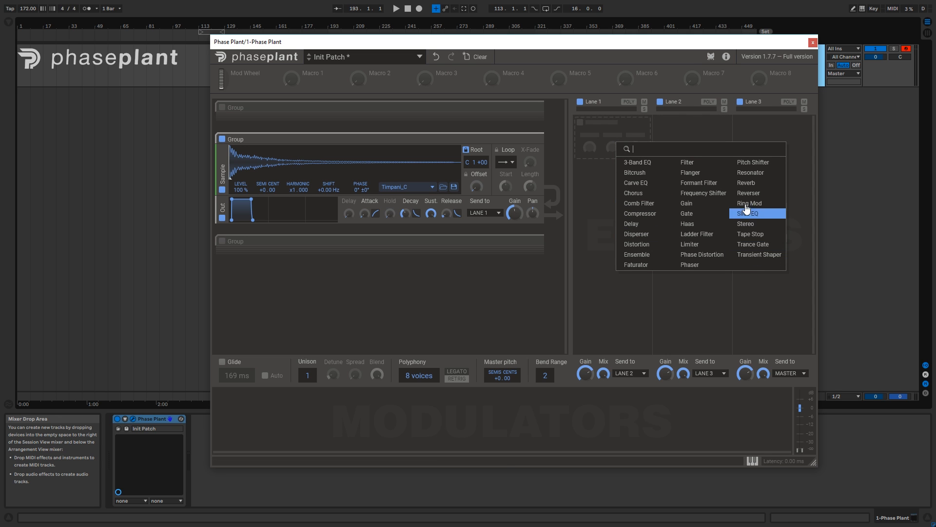
click(219, 106)
click(222, 108)
click(222, 139)
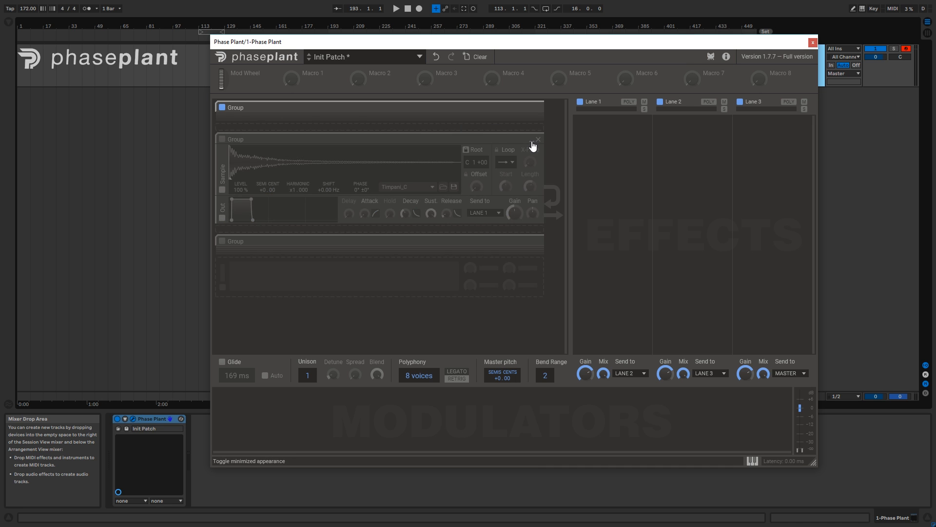
click(533, 141)
click(533, 109)
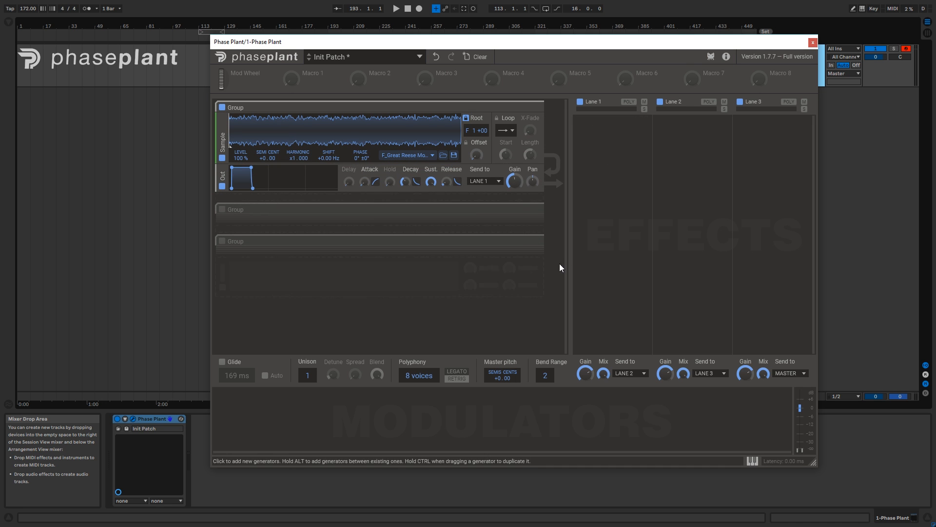
Add a Stereo effect to Lane 1, cut its Mid gain fully, and restore the Mid gain.
click(607, 151)
click(760, 235)
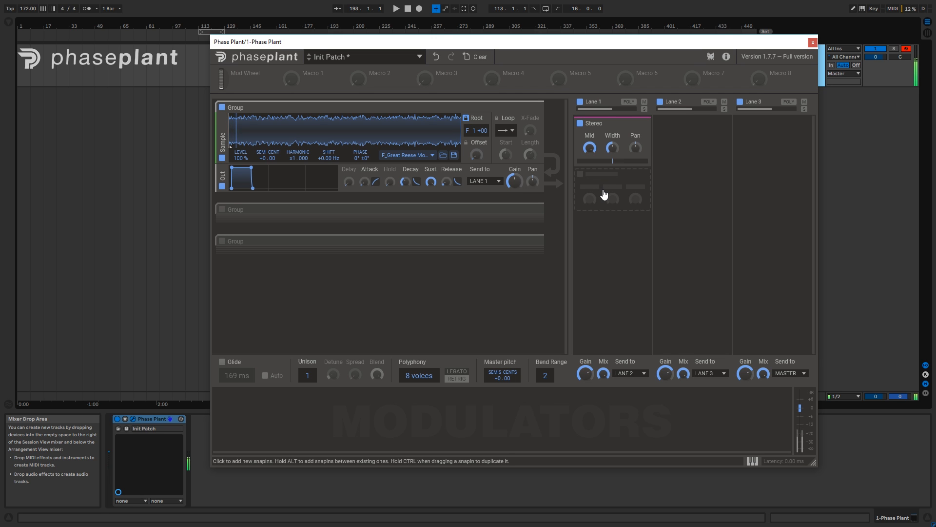
drag(589, 148, 590, 188)
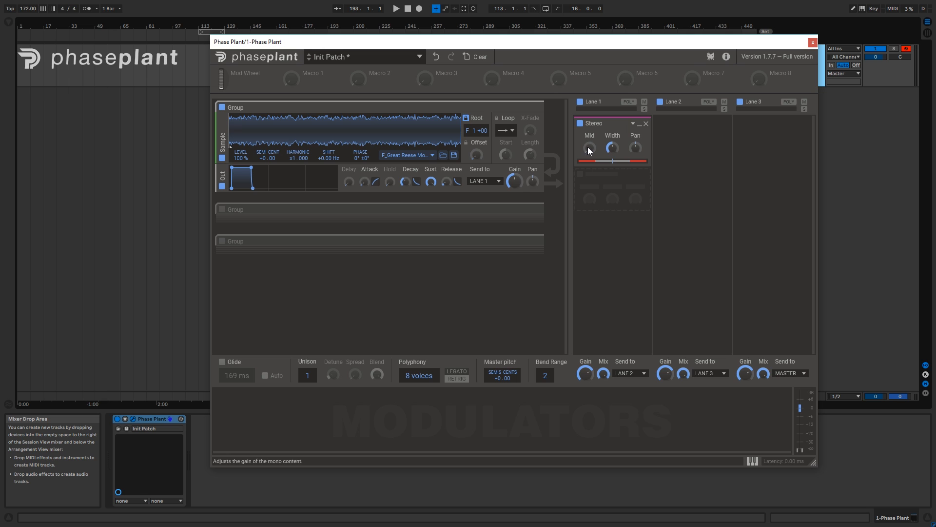
mouse_move(587, 151)
mouse_down()
mouse_move(587, 137)
mouse_move(587, 152)
mouse_up()
drag(587, 152, 589, 199)
drag(590, 148, 589, 148)
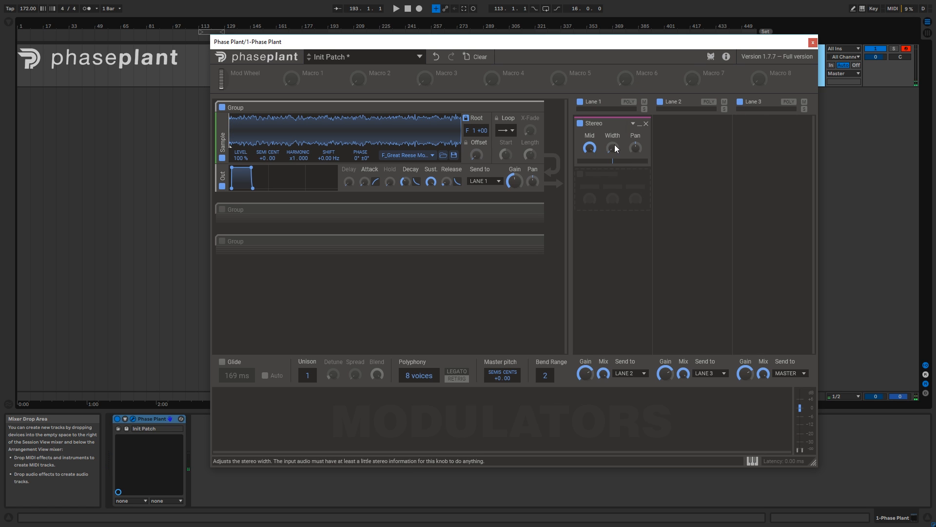
Raise the Stereo effect's width, pan the sound partly right, and reset the pan to center.
drag(613, 151, 613, 127)
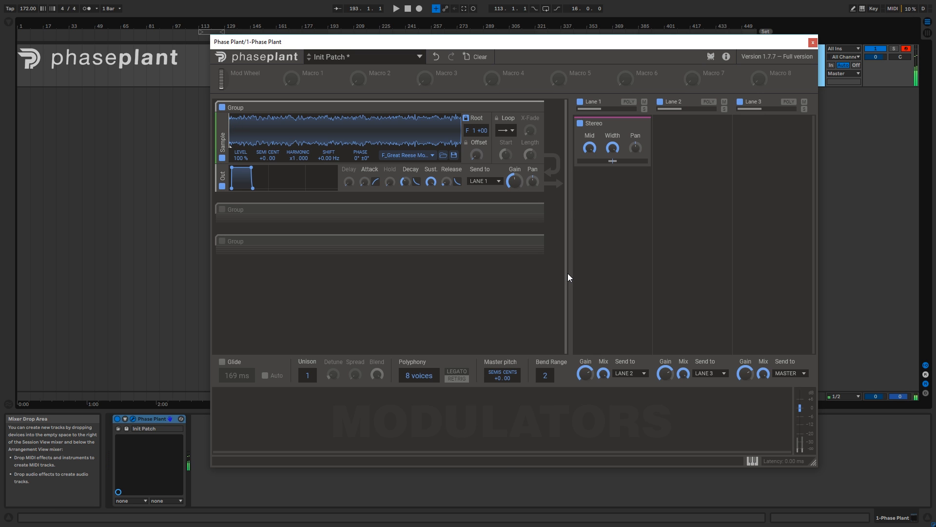
mouse_move(611, 147)
mouse_down()
mouse_move(612, 159)
mouse_move(635, 151)
mouse_move(635, 162)
mouse_move(635, 123)
mouse_move(635, 142)
mouse_up()
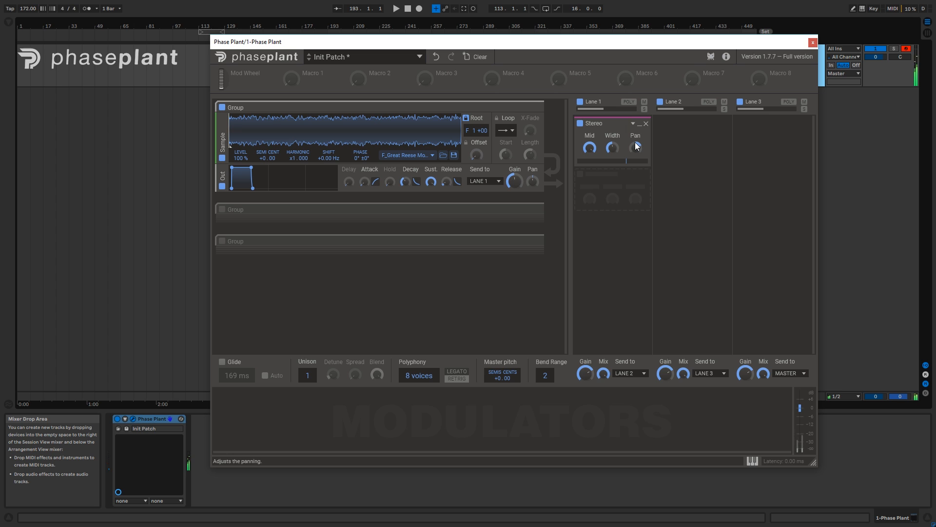
double_click(634, 145)
Move the Phase Plant window aside, show the Master track's devices, and enable its mono Utility.
drag(787, 48, 695, 45)
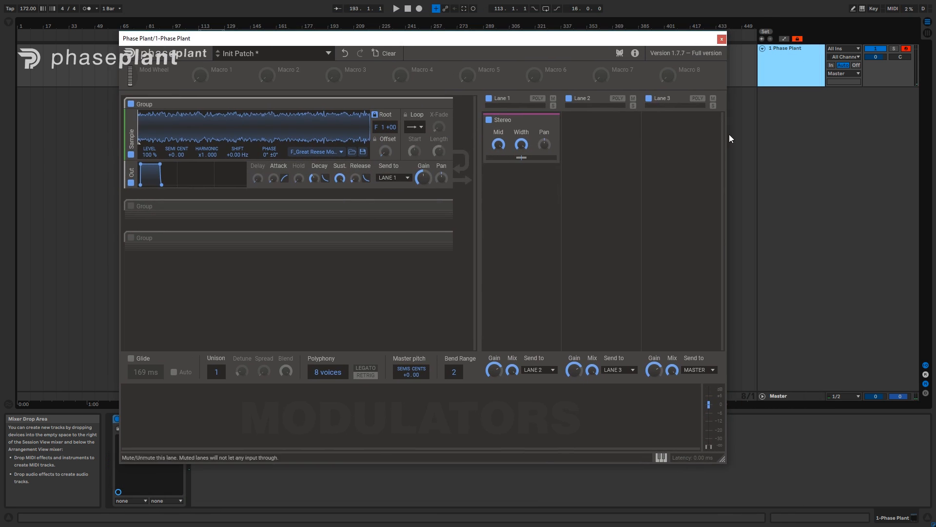
click(775, 397)
drag(520, 43, 436, 189)
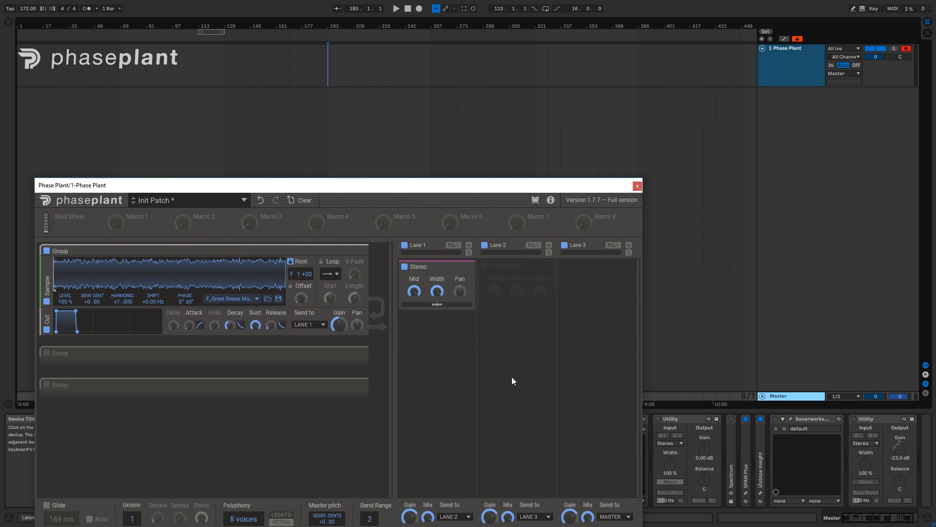
click(658, 418)
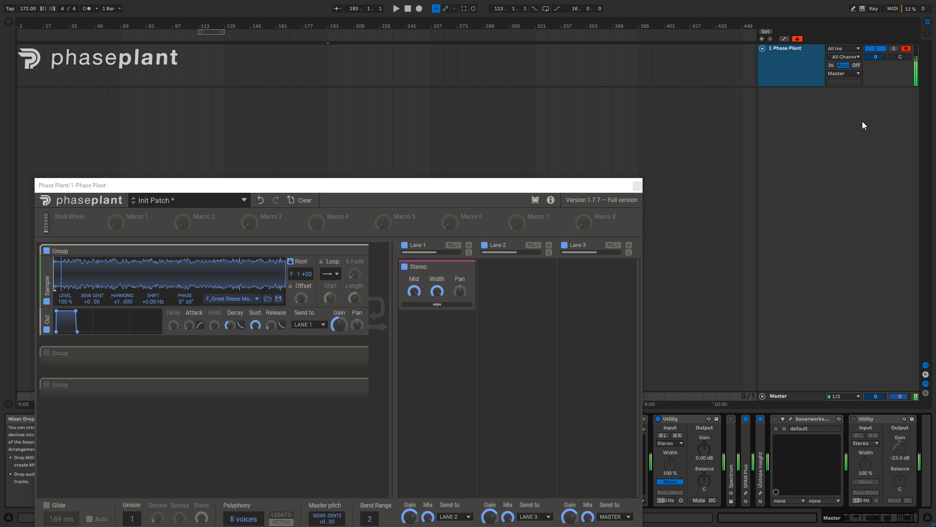
Toggle the Stereo effect off and on repeatedly to compare the widened reese in mono.
drag(412, 269, 409, 272)
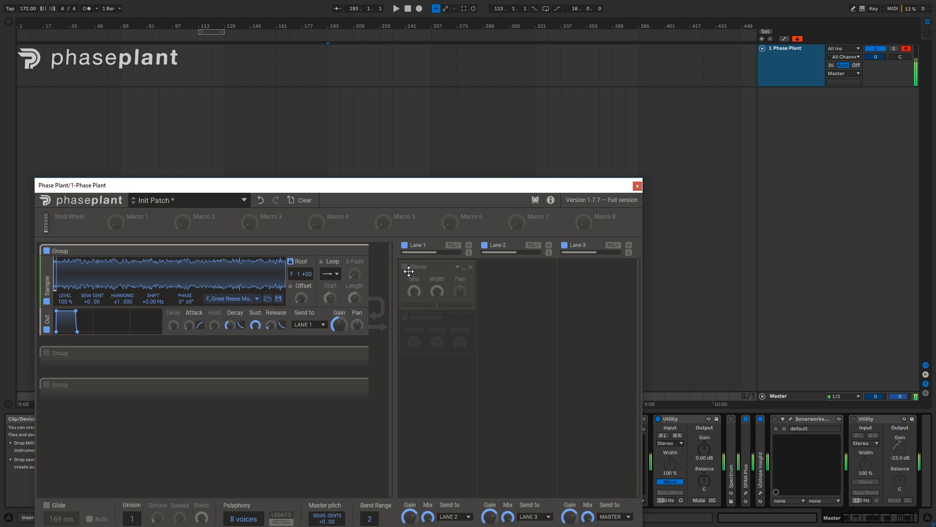
drag(408, 272, 405, 269)
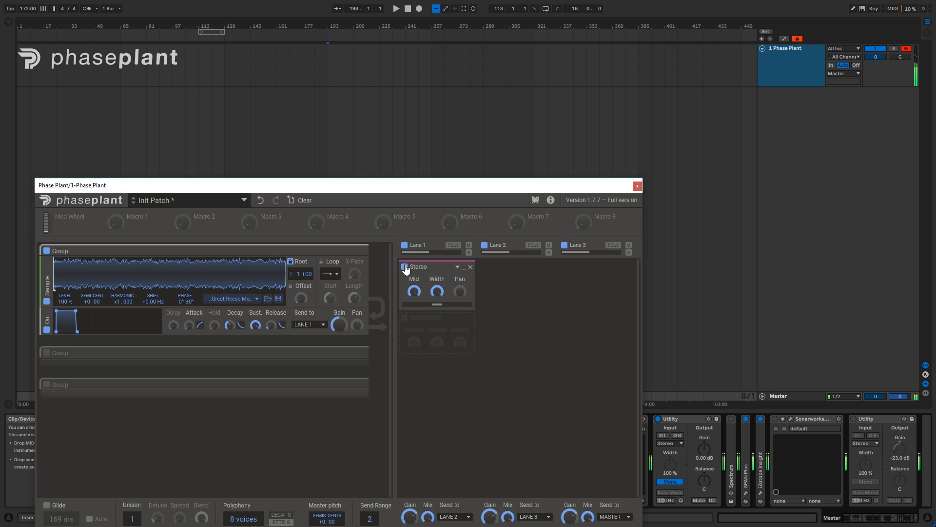
click(405, 267)
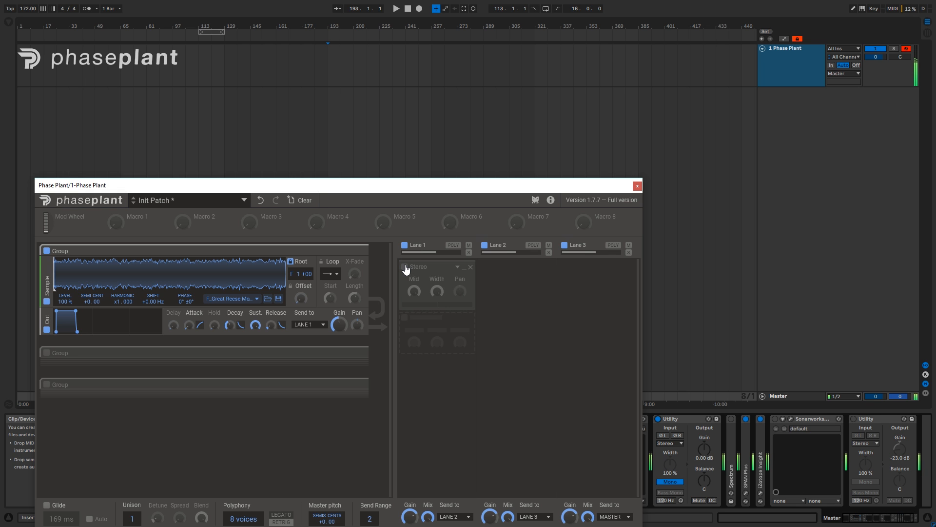
click(405, 267)
Move the Phase Plant window back up and try the Stereo effect's width at 113% and at wider settings.
drag(502, 189, 599, 51)
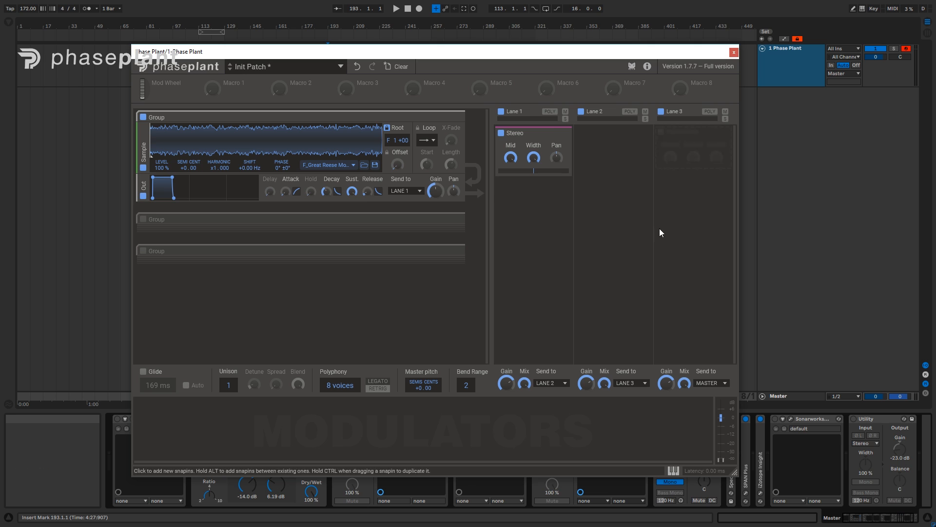
drag(534, 157, 533, 145)
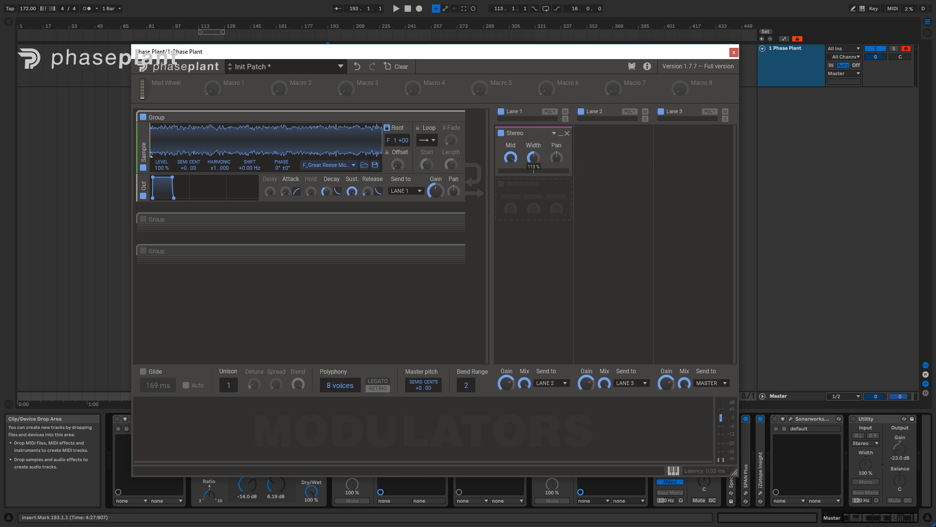
drag(533, 158, 532, 162)
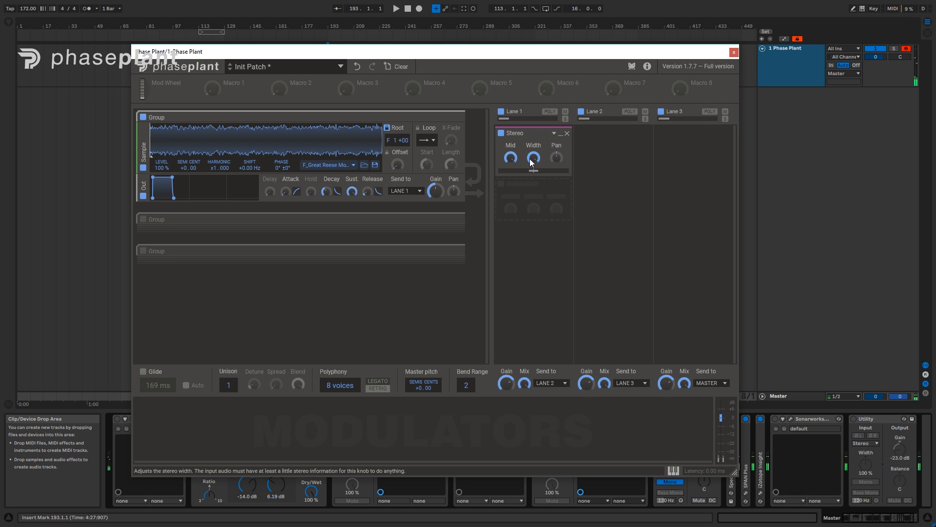
Select the Phase Plant track, move the plugin window aside, and remove the Stereo effect from Lane 1.
click(797, 62)
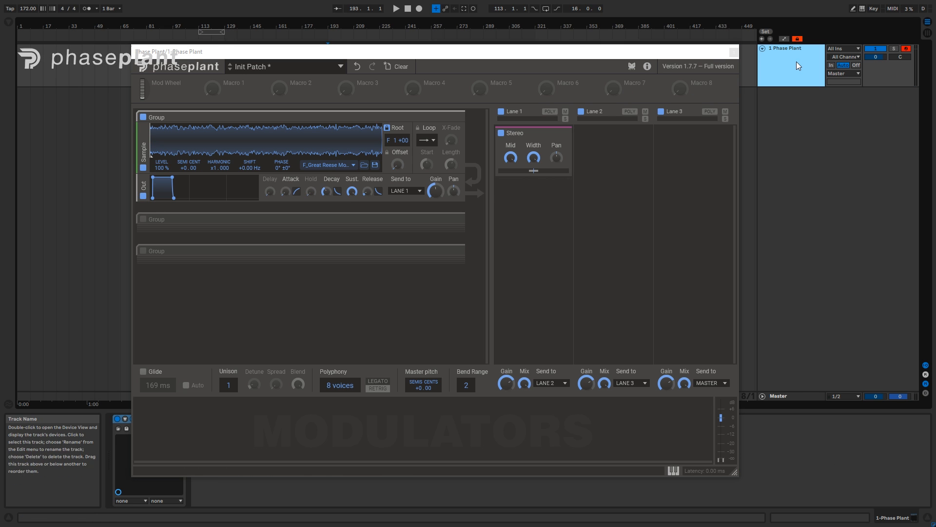
drag(575, 53, 689, 60)
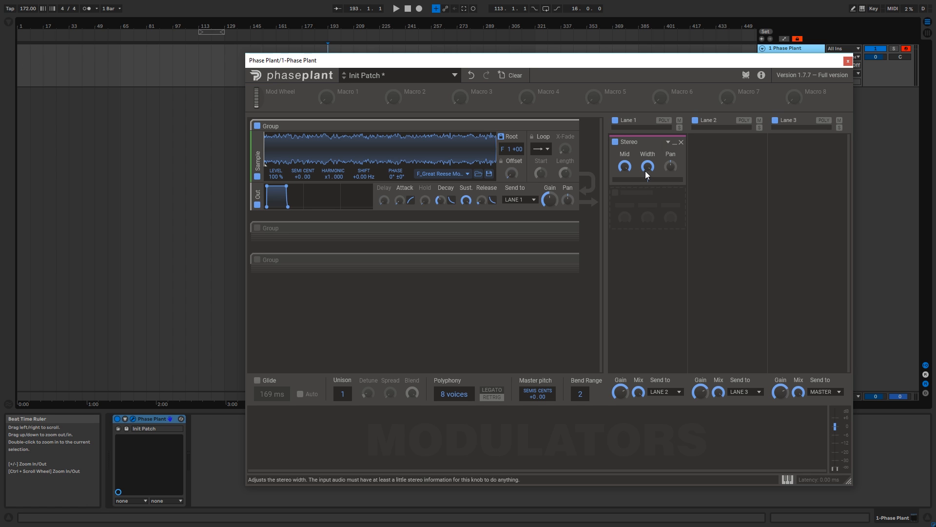
click(680, 142)
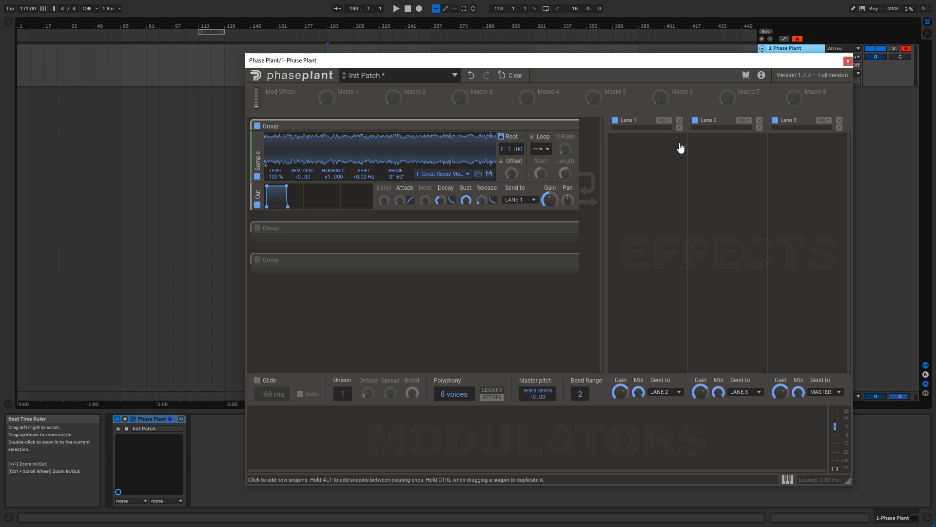
Collapse the reese sample group and add a Compressor effect to Lane 1.
click(566, 128)
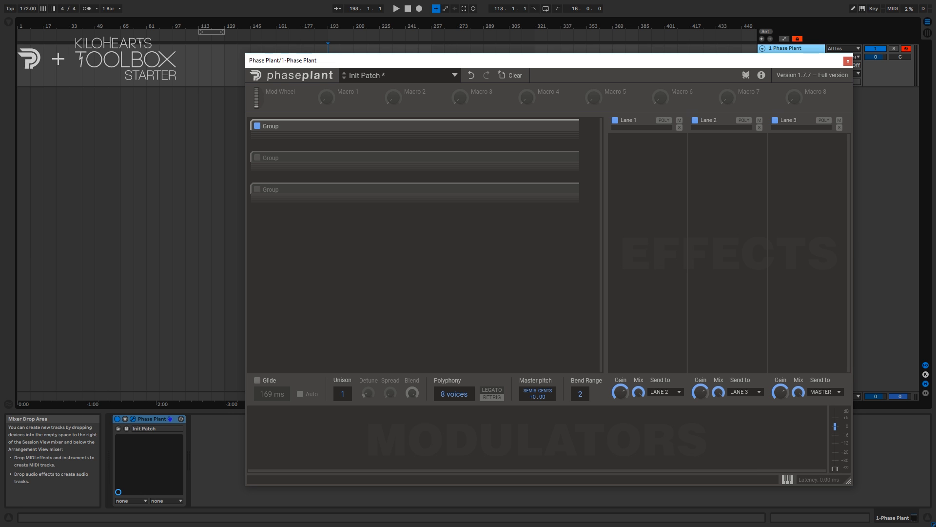
click(650, 167)
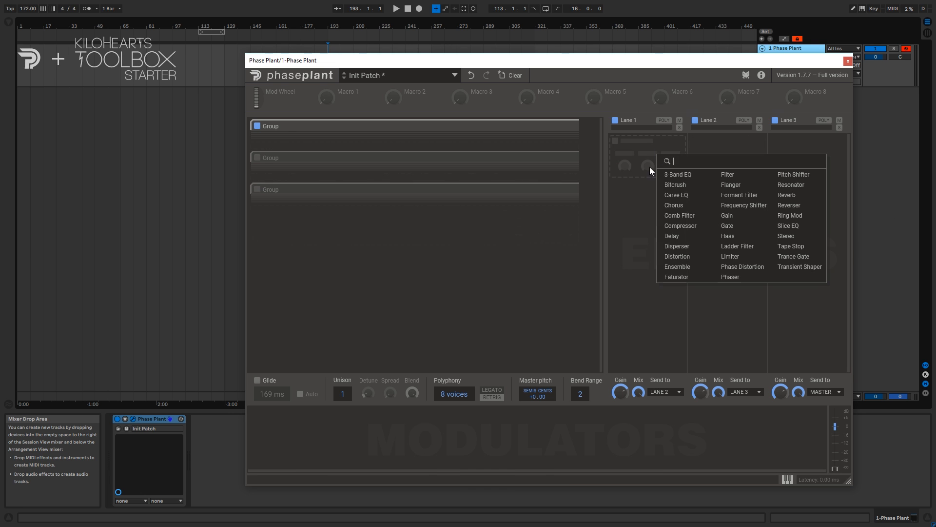
click(688, 227)
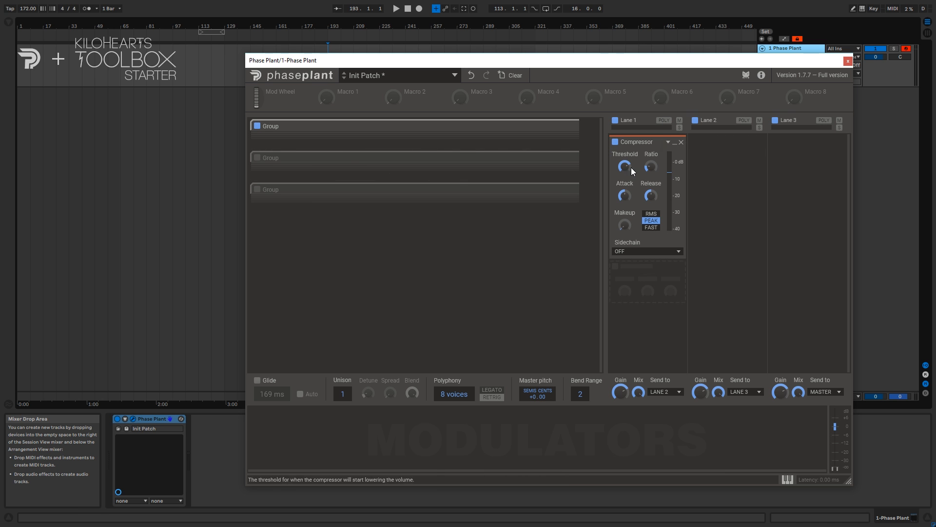
Disable the reese group, enable the second group, and leave only its Timpani_C sample expanded.
click(567, 127)
click(567, 127)
click(255, 158)
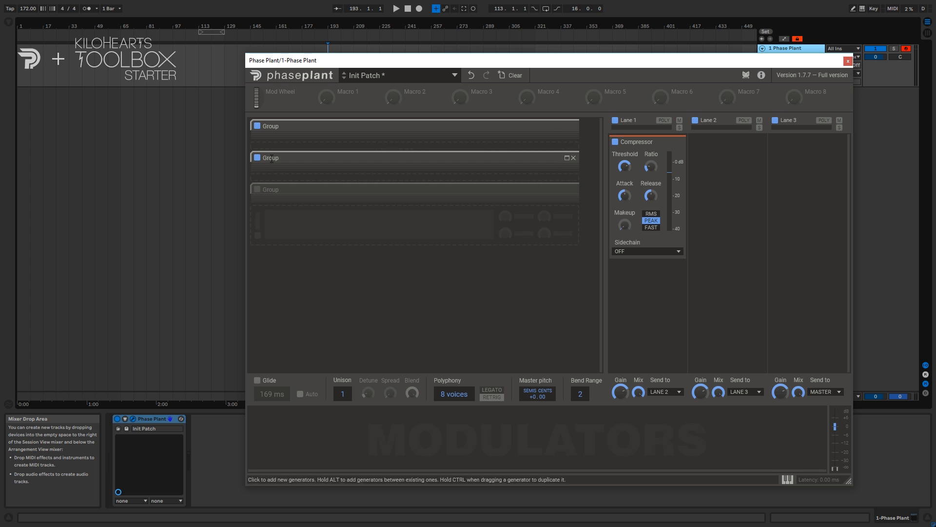
click(257, 126)
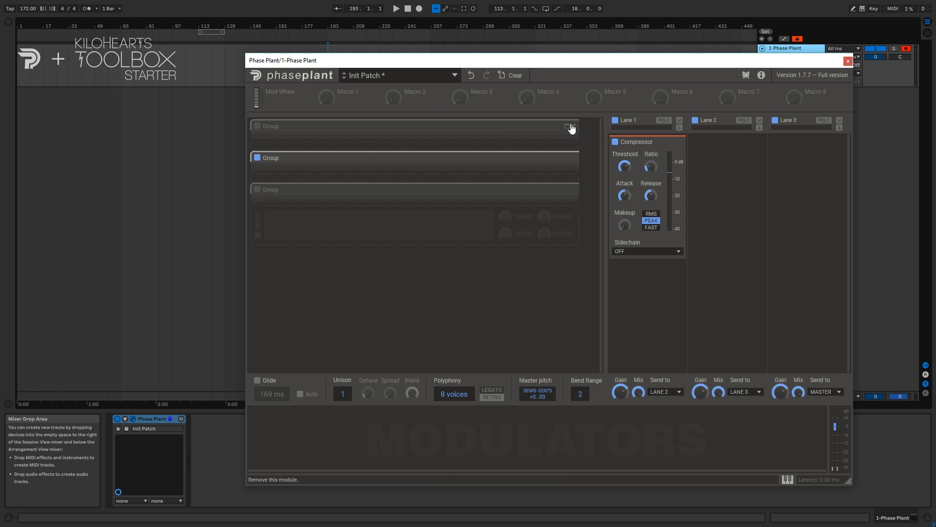
click(567, 126)
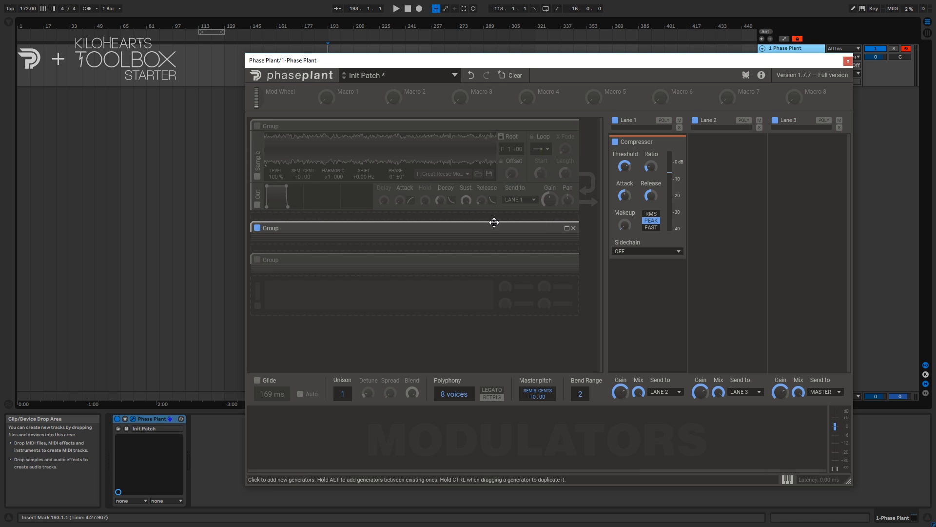
click(566, 228)
click(567, 126)
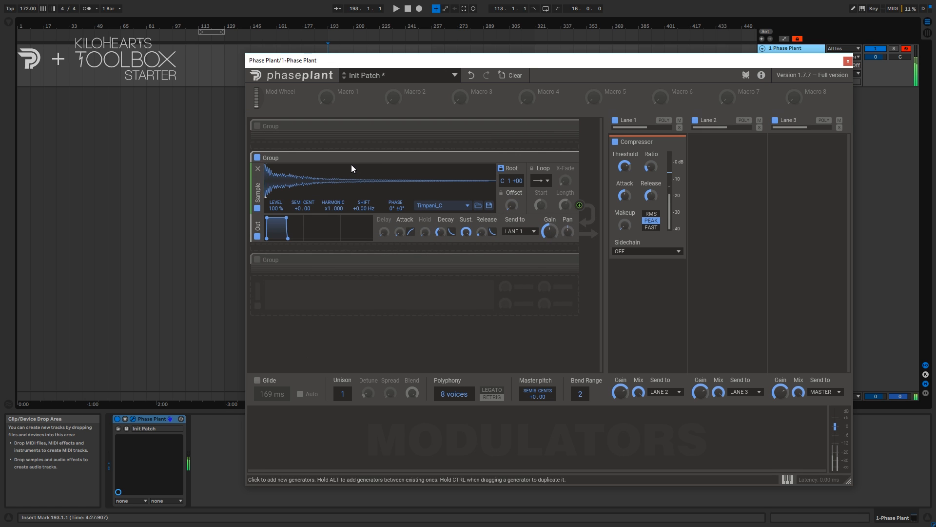
Lower the Compressor's threshold and adjust its ratio, attack and release while playing the timpani.
mouse_move(624, 166)
mouse_down()
mouse_move(624, 197)
mouse_move(626, 167)
mouse_up()
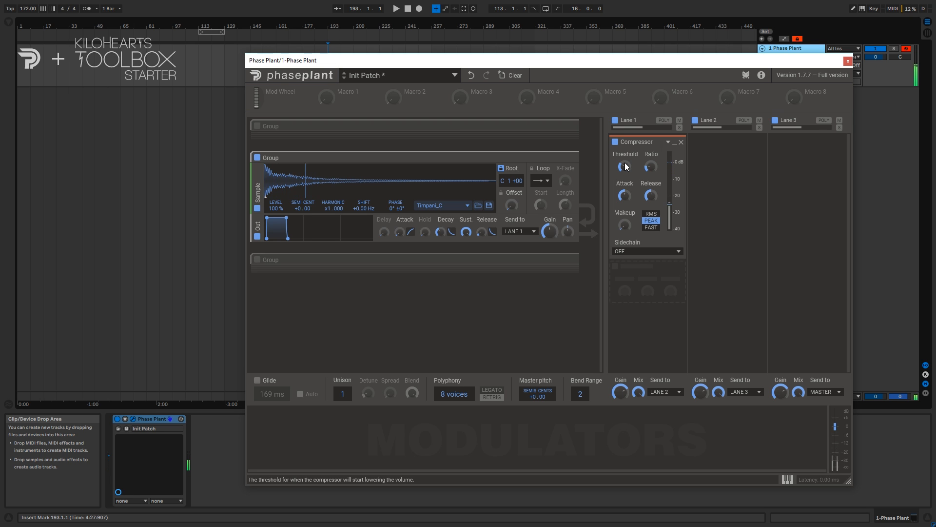
drag(651, 166, 651, 166)
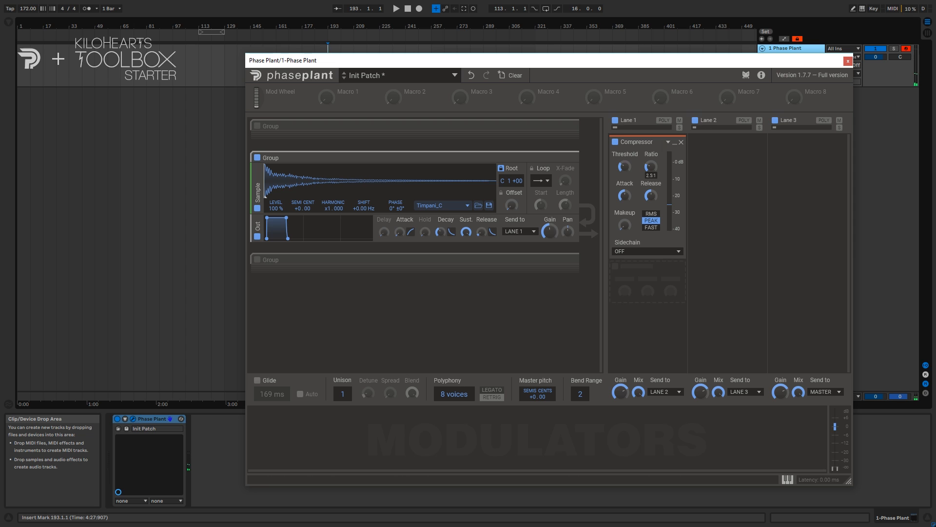
drag(625, 195, 625, 196)
drag(650, 196, 650, 196)
Try the Compressor's Fast, Peak and RMS detection modes in turn, finishing on Peak.
click(651, 227)
click(652, 220)
click(652, 214)
click(652, 221)
click(651, 228)
click(652, 222)
click(651, 215)
click(651, 222)
Raise the Compressor's makeup gain and readjust its release to a shorter time.
drag(625, 225, 625, 212)
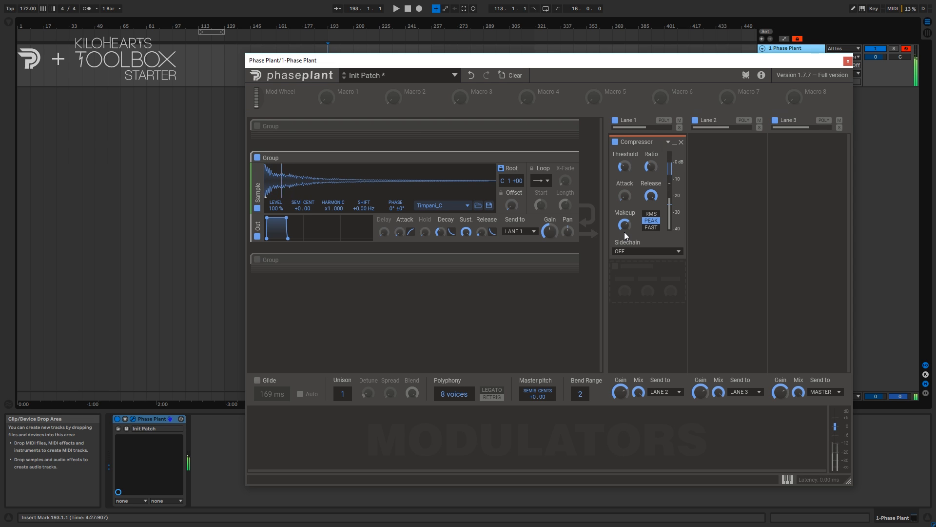
drag(652, 195, 653, 192)
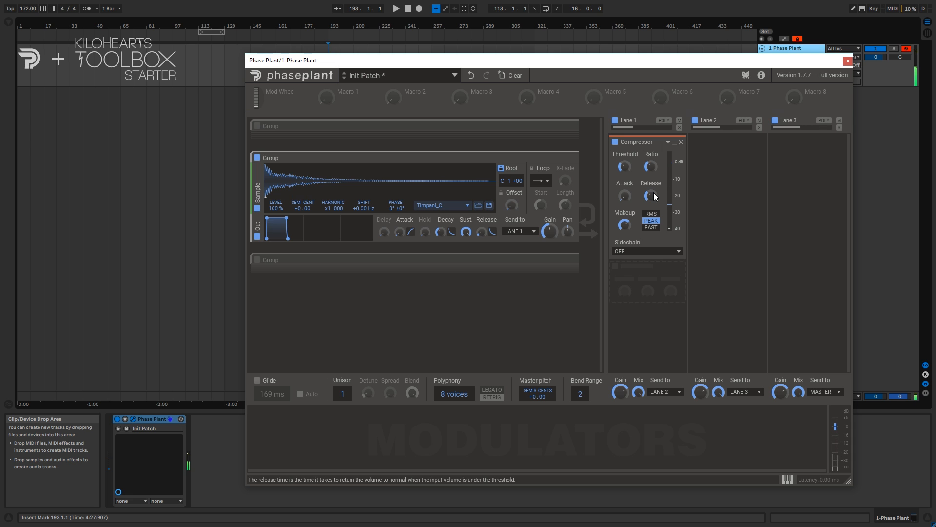
Add a Reverb above the Compressor in Lane 1 and compare the timpani with the Compressor off and on.
click(652, 278)
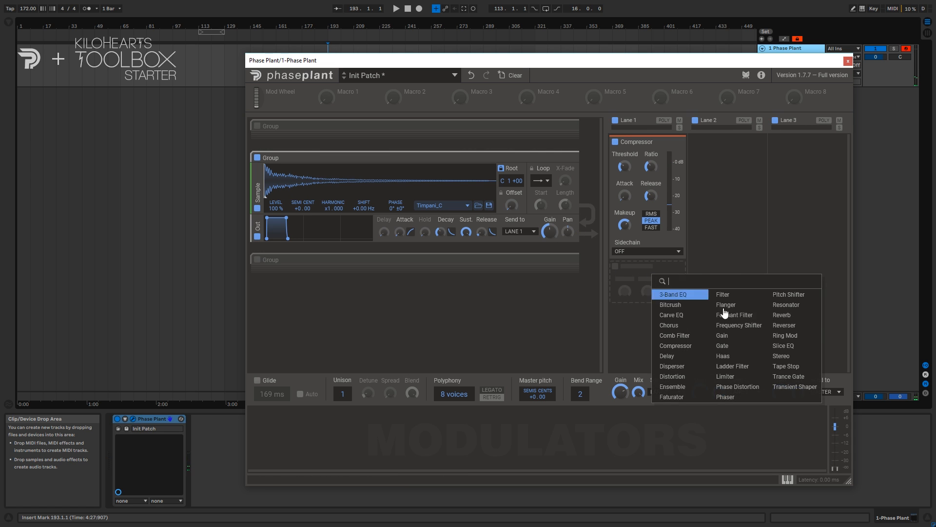
click(798, 317)
drag(639, 265, 639, 142)
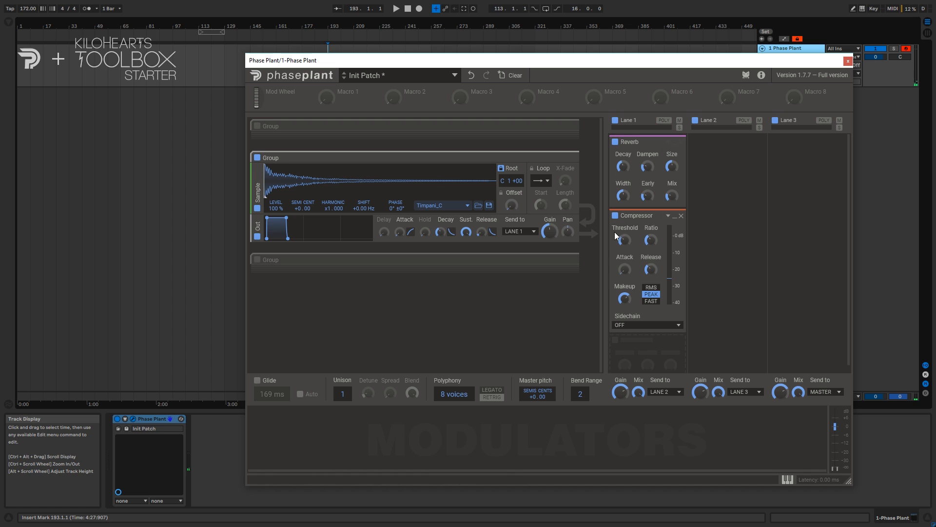
click(615, 216)
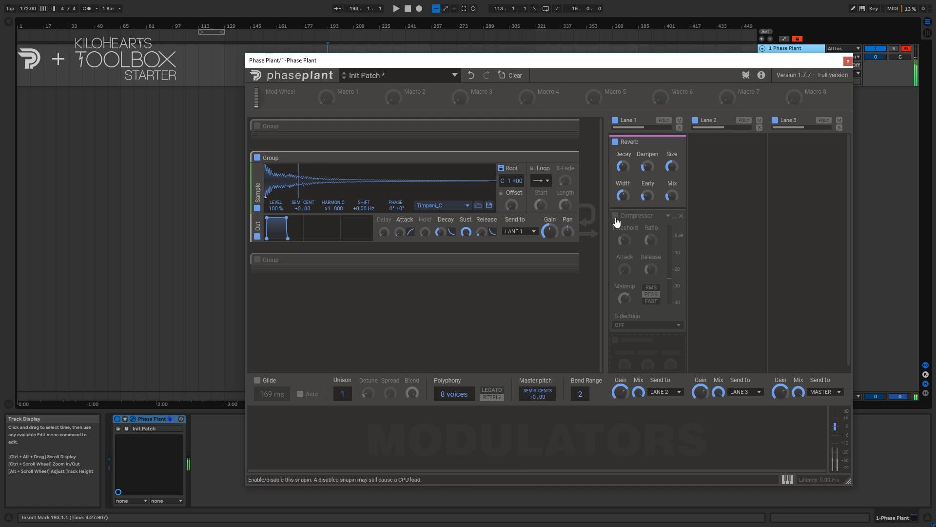
click(616, 217)
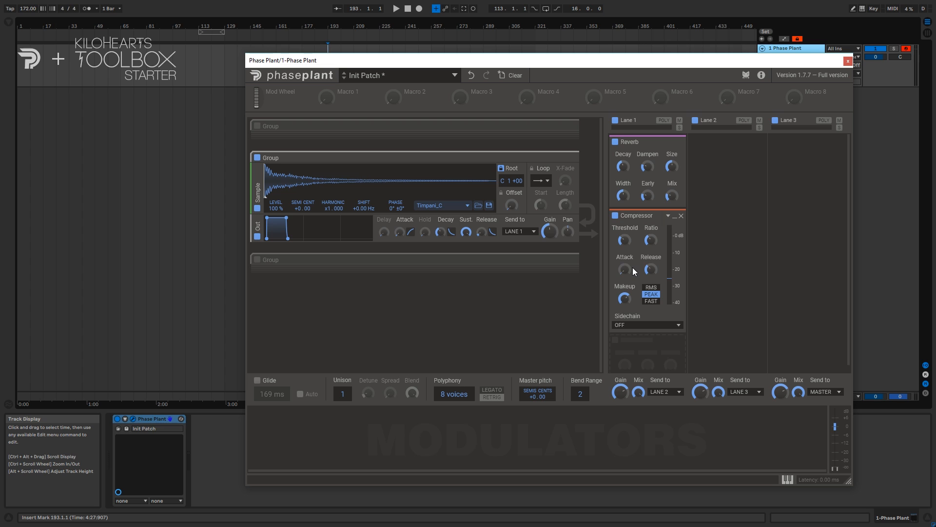
Examine the Compressor's Sideband sidechain option and the Sideband destination for the timpani group's output, leaving both routings as they are.
click(648, 325)
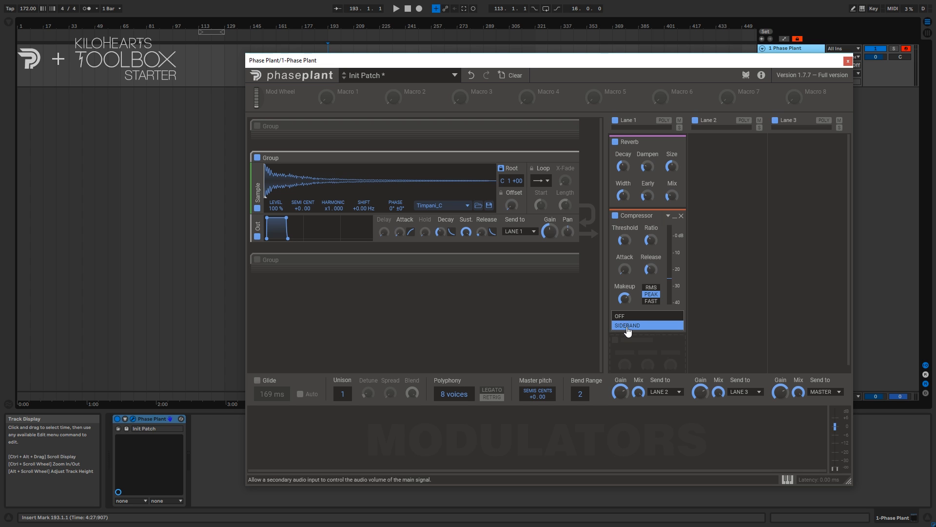
click(477, 288)
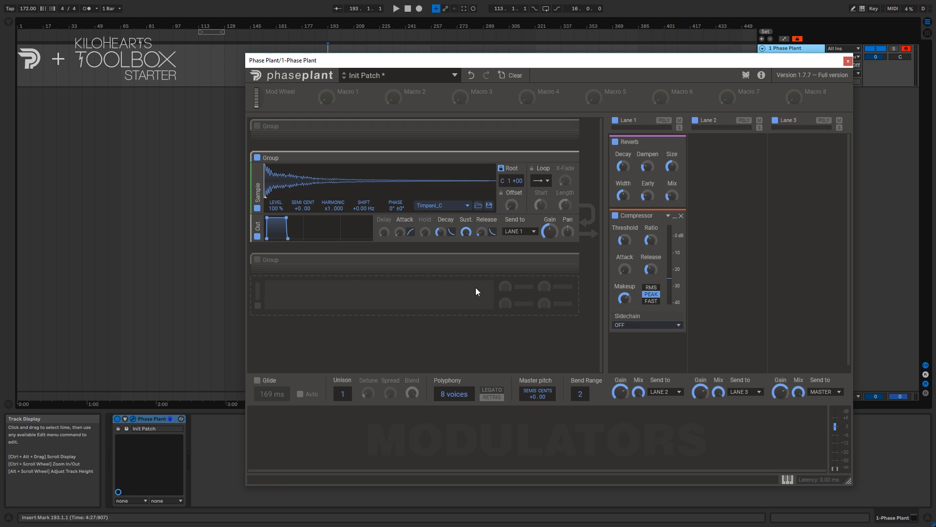
click(478, 287)
click(352, 351)
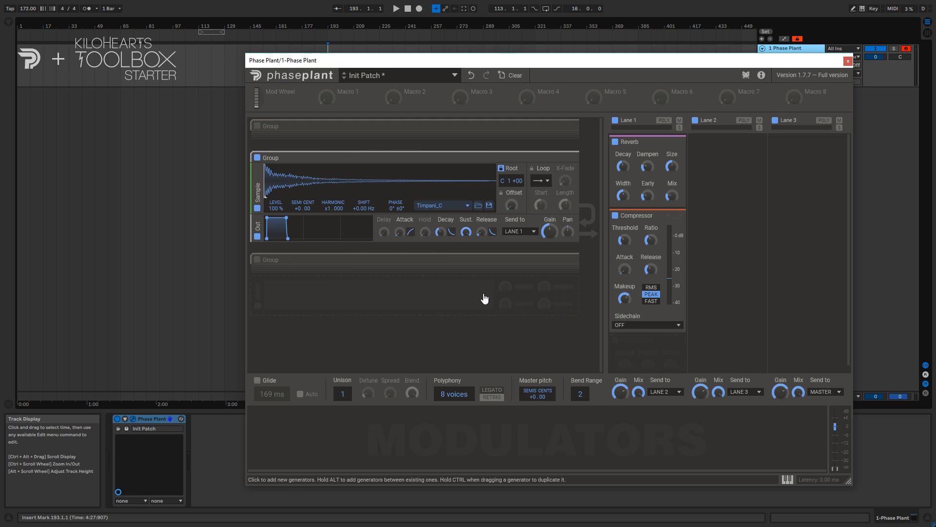
click(515, 232)
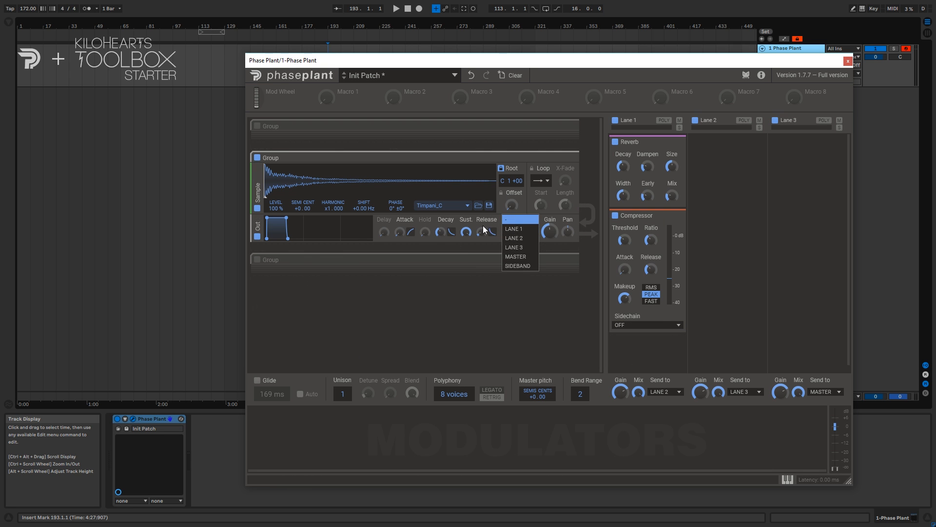
click(253, 230)
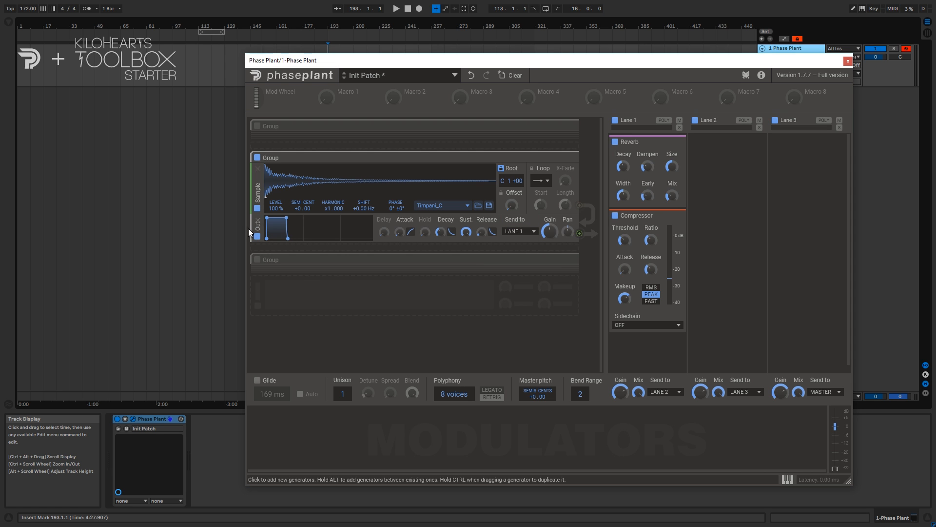
click(522, 235)
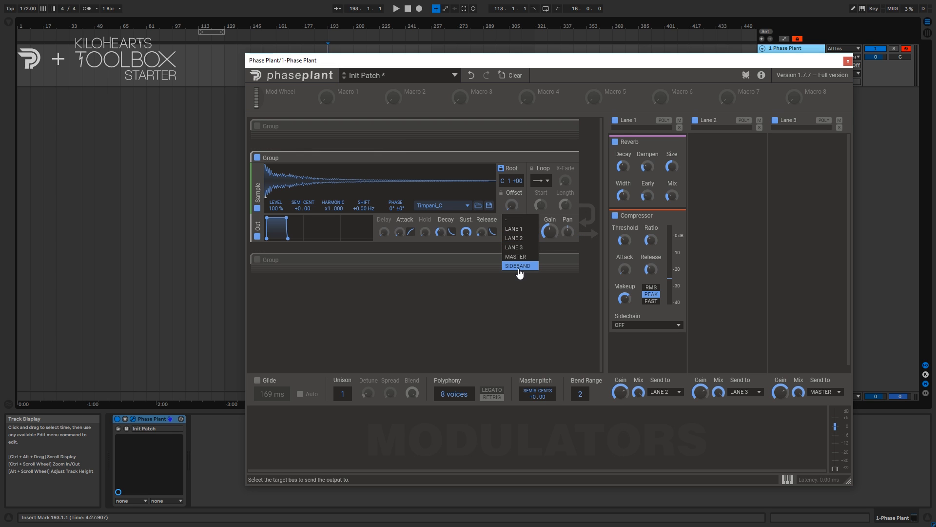
click(530, 157)
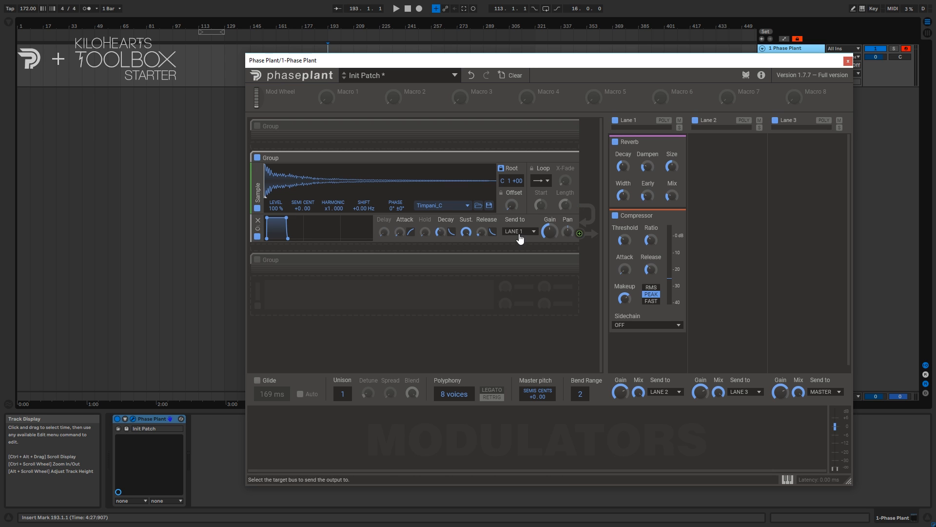
click(637, 325)
click(718, 284)
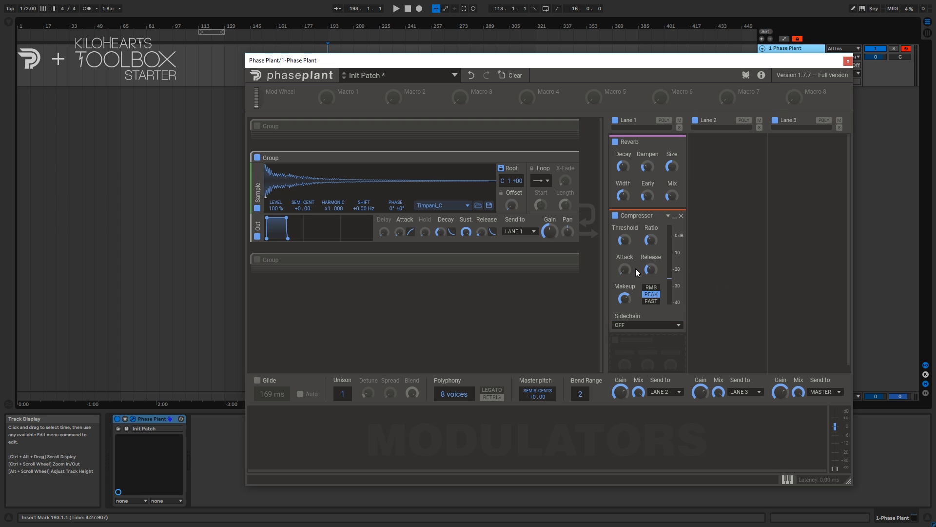
Replace the Compressor and Reverb in Lane 1 with a Distortion effect and set its type to Foldback.
click(680, 217)
click(681, 142)
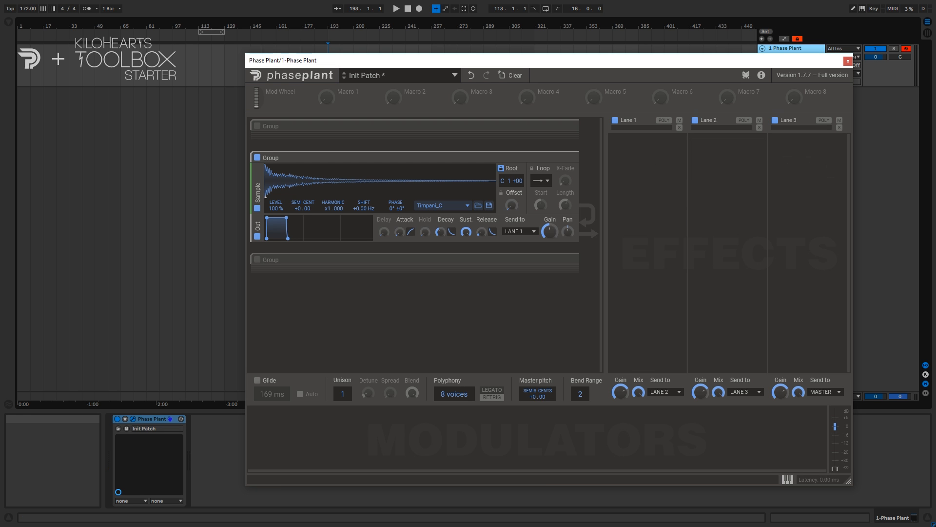
click(647, 154)
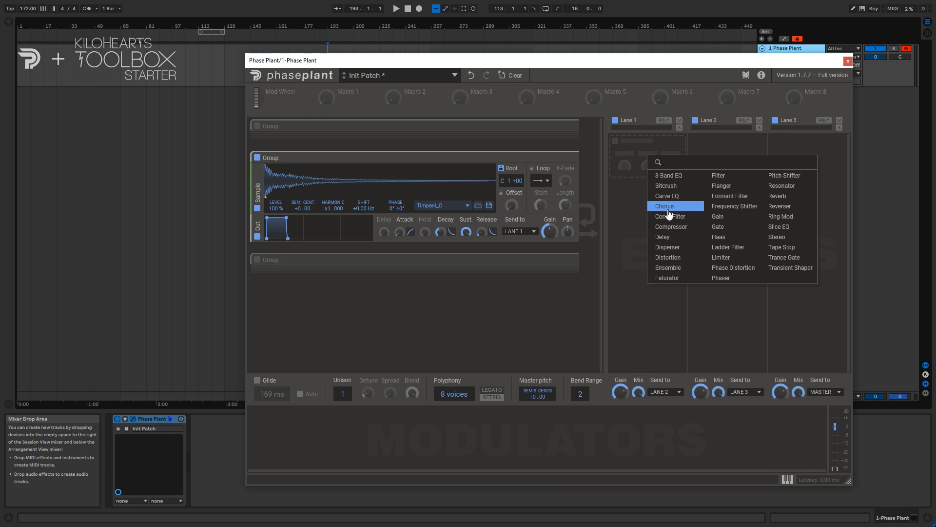
click(679, 256)
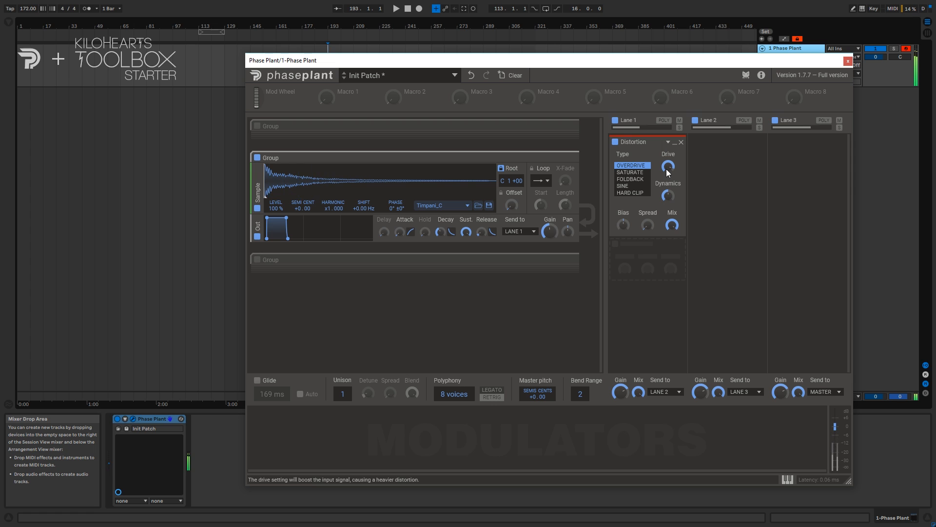
click(630, 178)
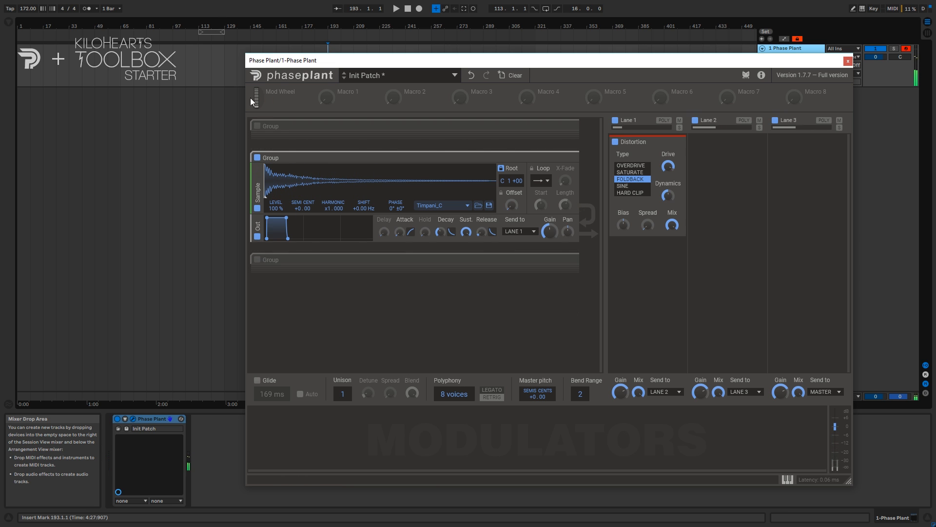
Disable and collapse the timpani group, expand and enable the reese group, and bypass the Distortion.
click(257, 158)
click(567, 158)
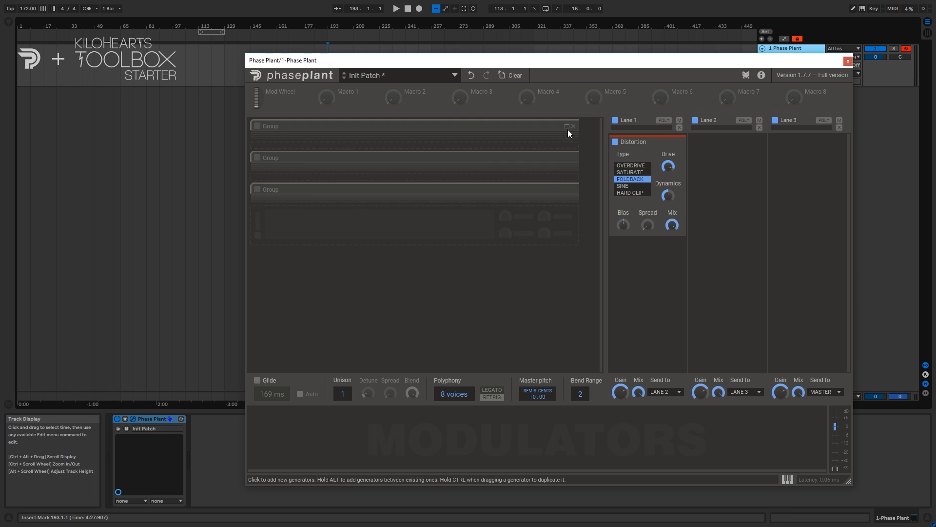
click(566, 126)
click(257, 126)
click(616, 142)
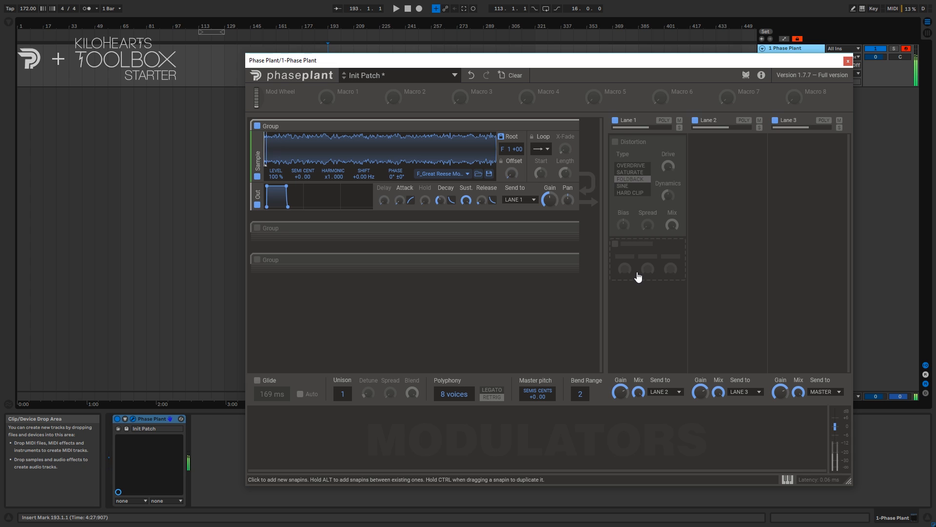
Set the polyphony to 1 voice and enable Legato and automatic Glide.
drag(453, 395, 454, 439)
click(490, 391)
click(257, 380)
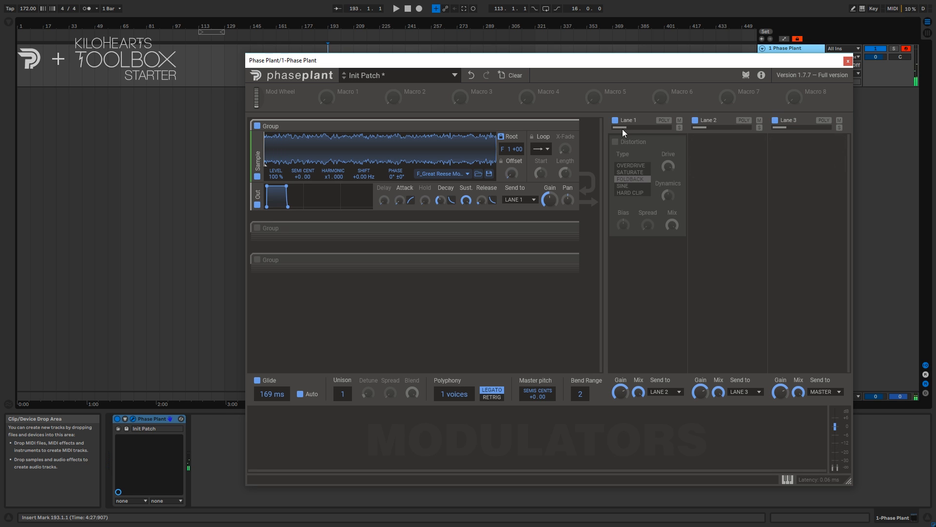
Re-enable the Distortion and change its type to Saturate on the reese.
click(615, 142)
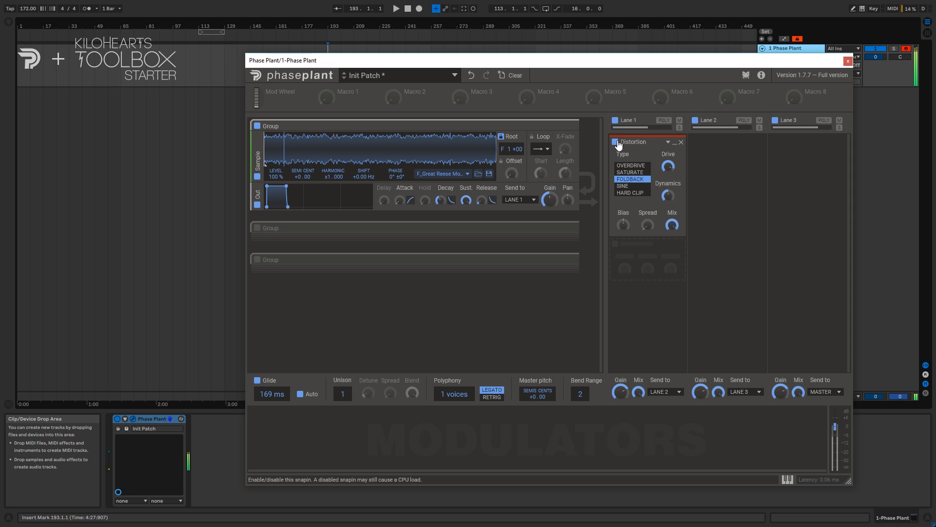
click(634, 172)
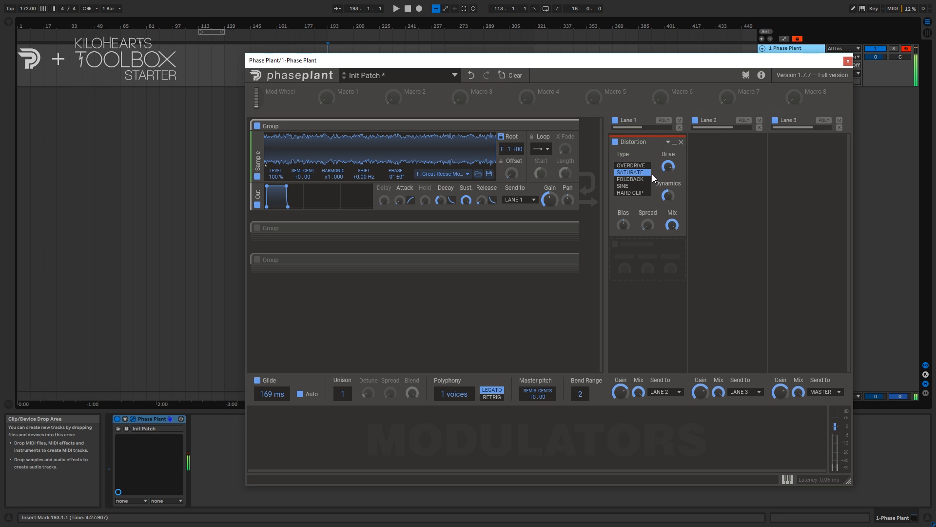
Set the Distortion's Drive to about 19.73 dB and raise its Bias above centre.
drag(668, 166, 668, 171)
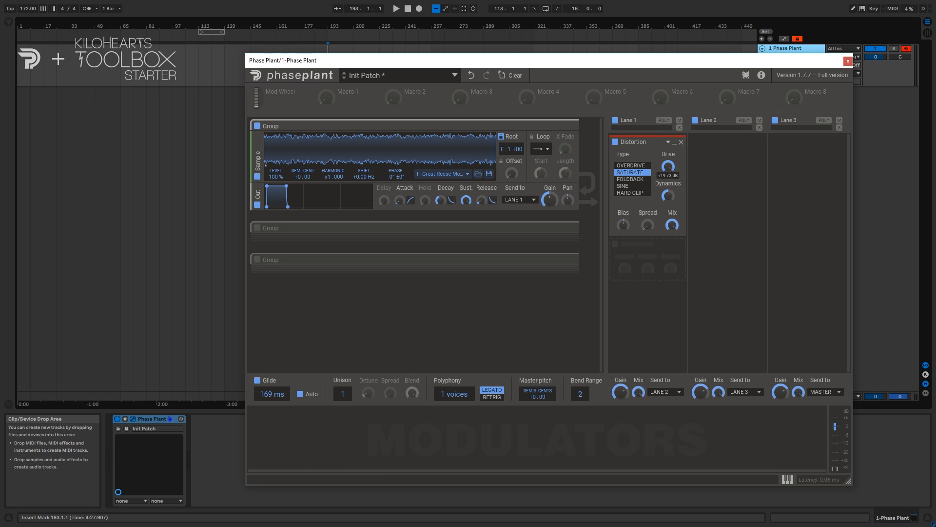
click(623, 225)
drag(624, 224, 625, 228)
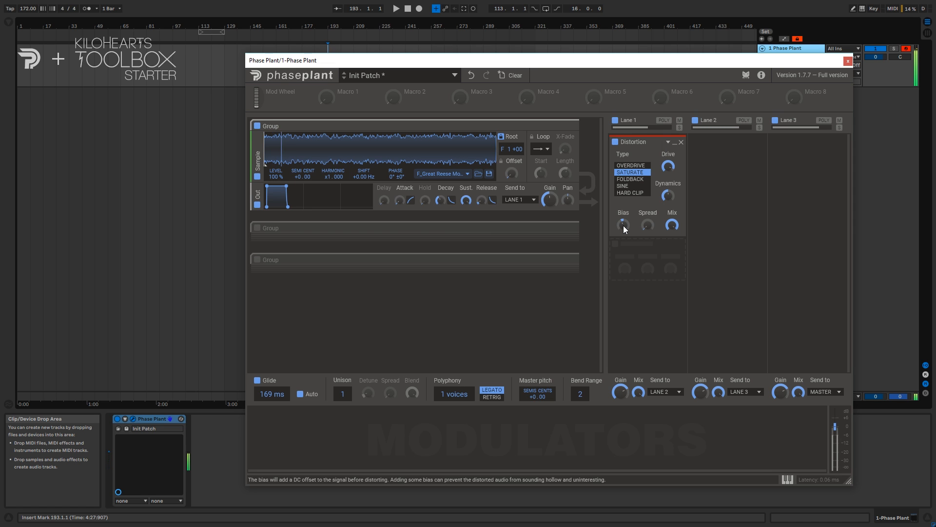
drag(623, 225, 623, 225)
drag(623, 225, 625, 224)
Try the Foldback and Sine distortion types, turn Spread fully up, and switch the type to Overdrive.
click(631, 179)
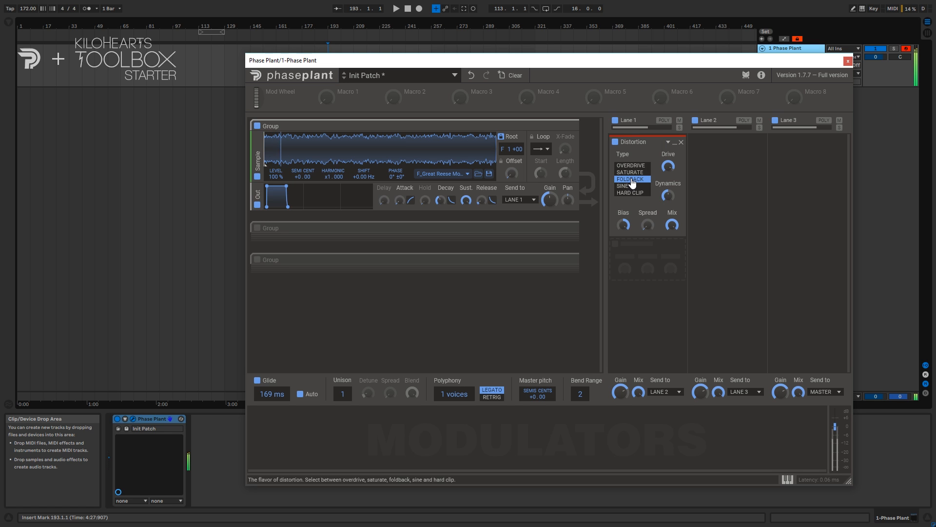
click(626, 186)
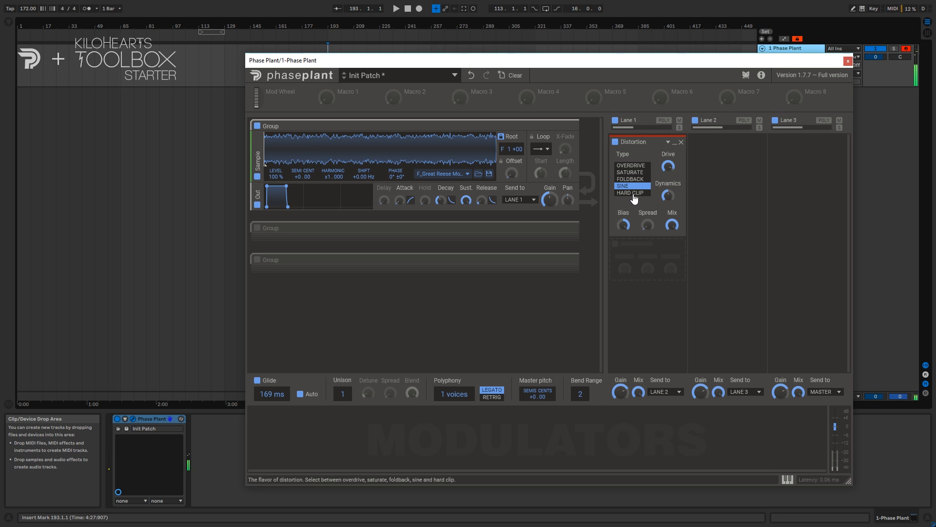
click(648, 223)
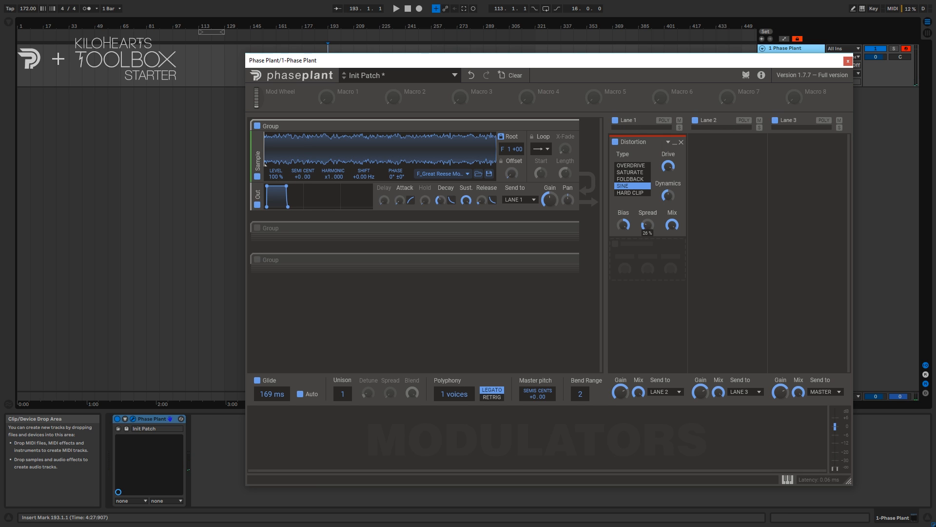
drag(648, 224, 648, 224)
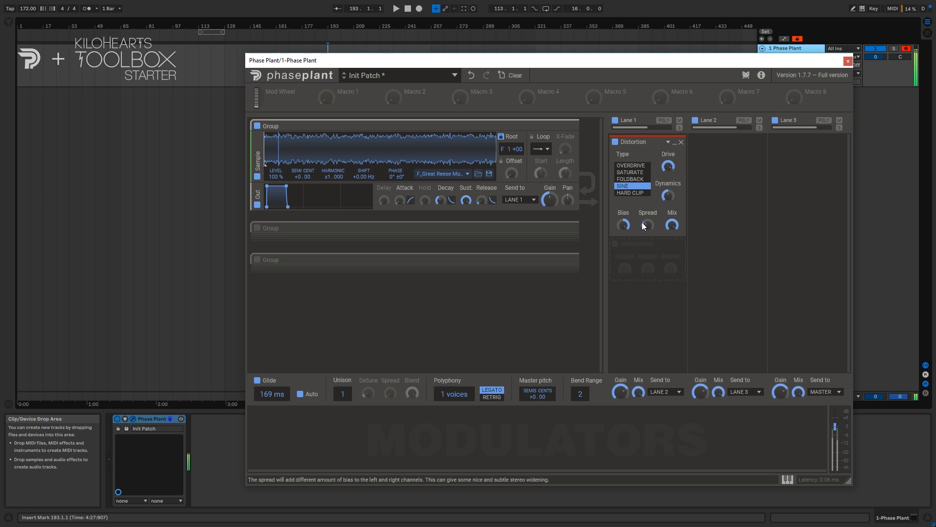
click(639, 168)
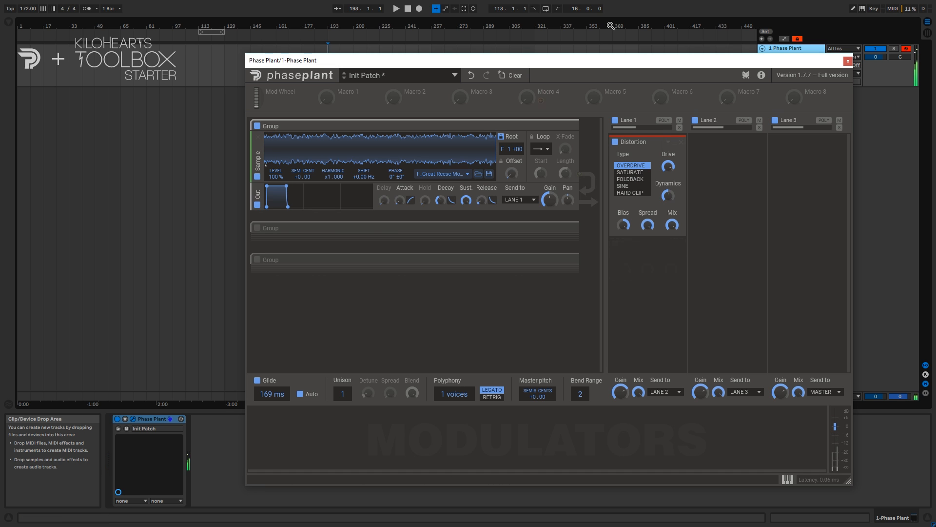
Turn on the mono Utility device on the Master track and reopen the Phase Plant window.
click(851, 61)
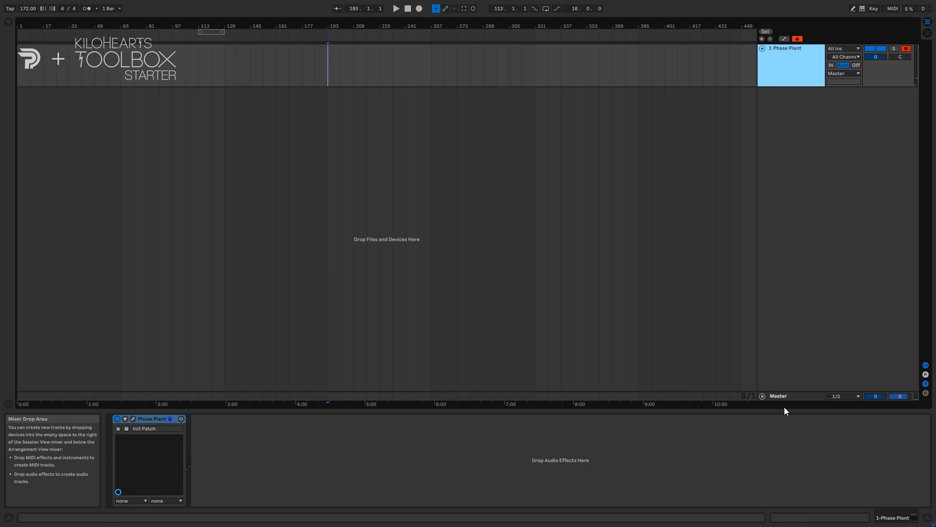
click(787, 396)
click(861, 198)
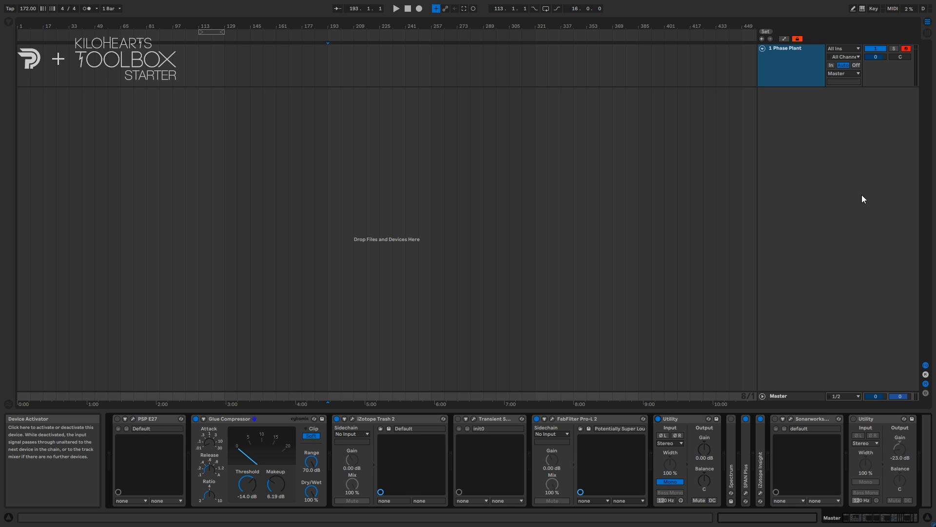
click(789, 63)
click(132, 419)
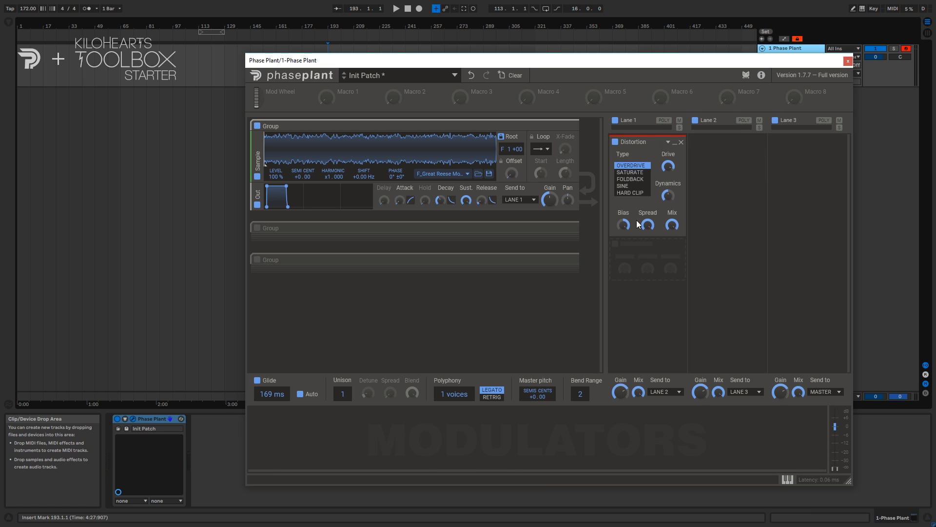
Sweep the Distortion's Spread down to zero and back up to full.
mouse_move(647, 226)
mouse_down()
mouse_move(648, 254)
mouse_move(647, 234)
mouse_up()
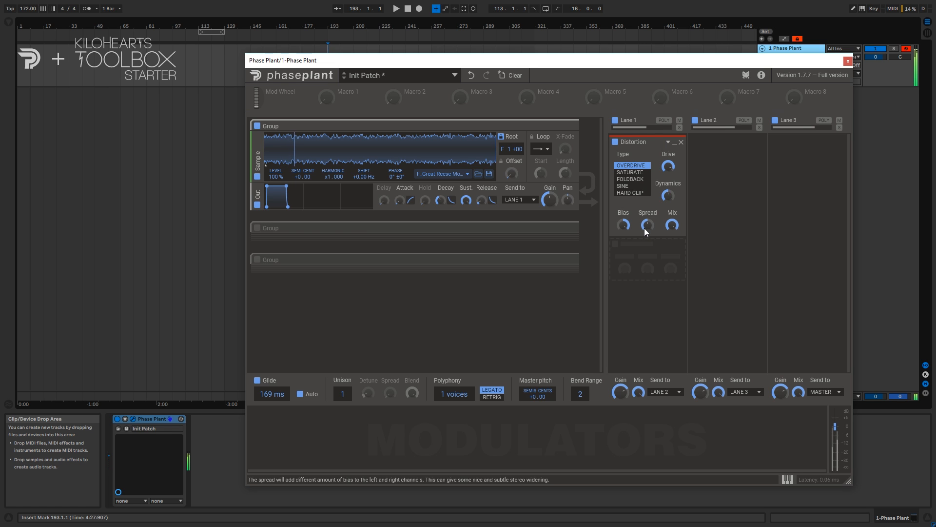
drag(645, 227, 645, 227)
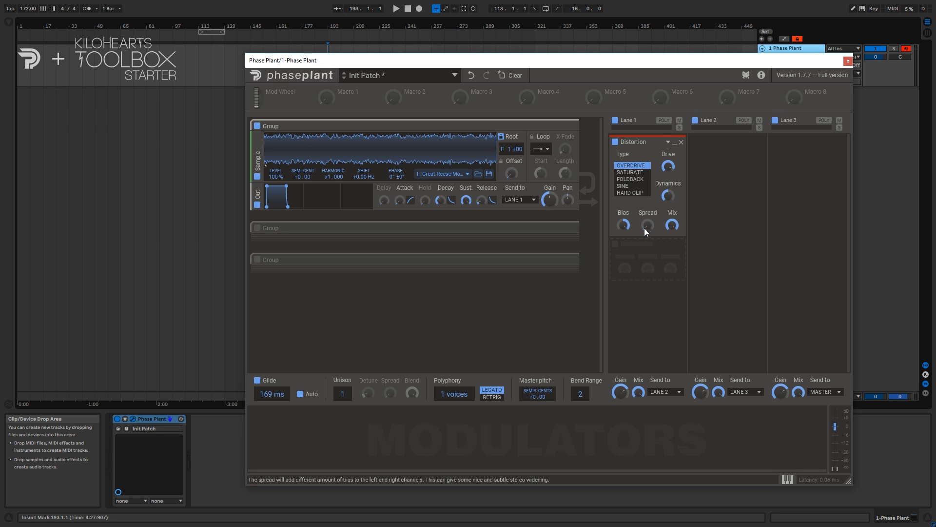
drag(645, 228, 645, 181)
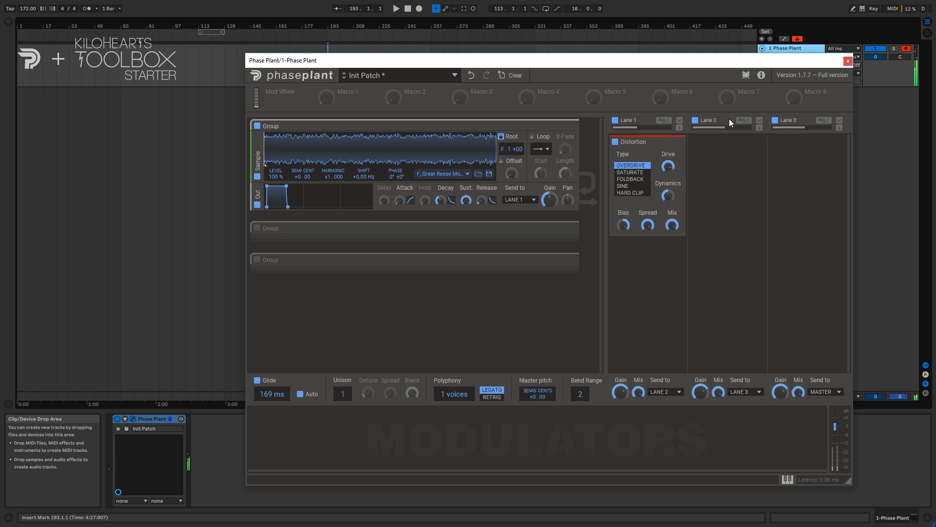
Reset the Distortion's Spread to zero and turn off the mono Utility device on the Master track.
drag(740, 59, 488, 16)
click(782, 394)
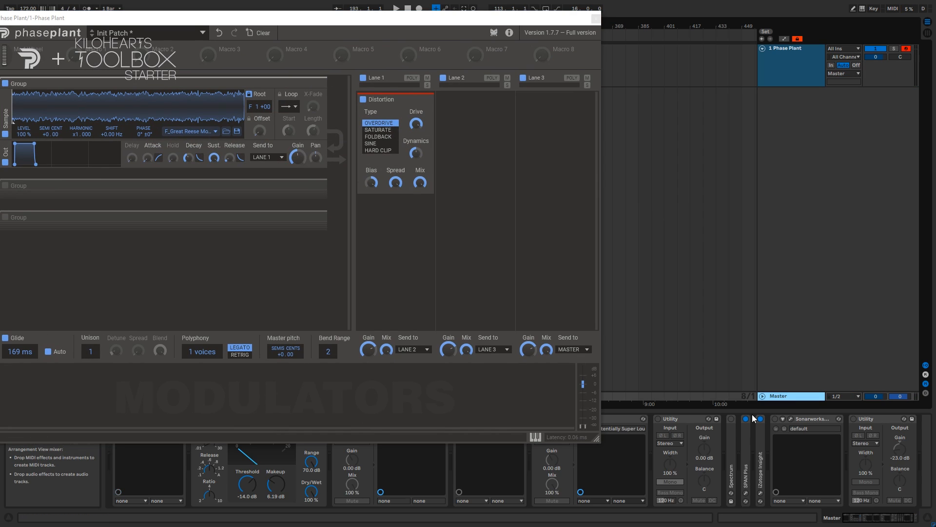
drag(511, 21, 747, 49)
double_click(632, 212)
drag(803, 51, 631, 40)
drag(558, 39, 782, 40)
click(659, 419)
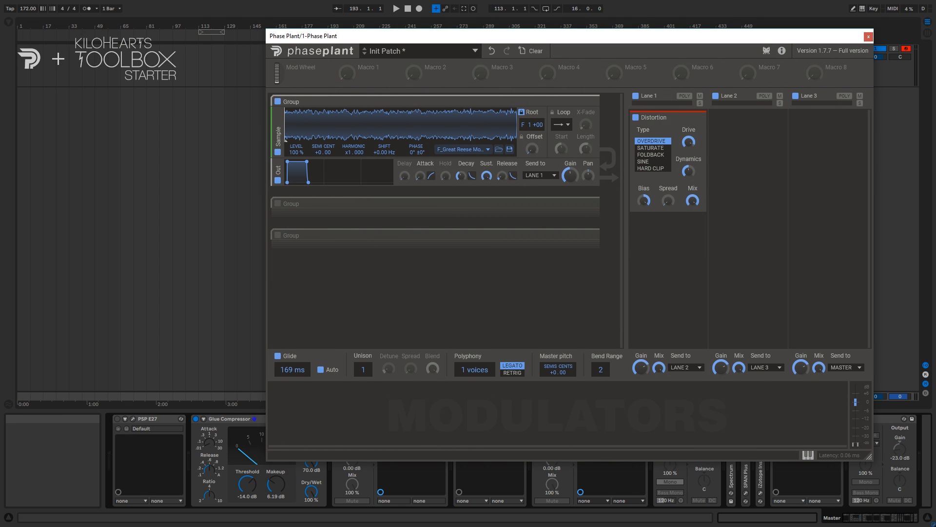
Add a band-pass Filter with a lowered cutoff in Lane 2 and move it above the Distortion in Lane 1.
click(741, 162)
click(775, 155)
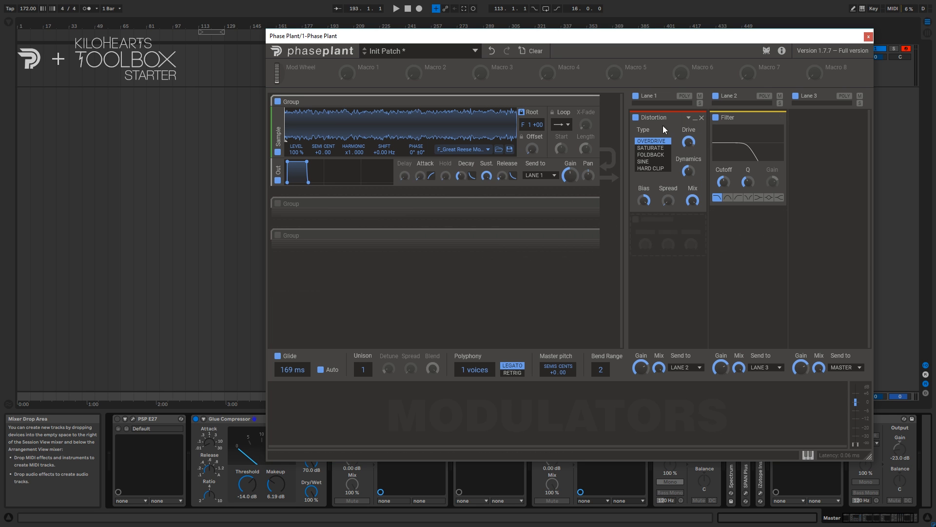
mouse_move(723, 181)
mouse_down()
mouse_move(723, 193)
mouse_move(723, 148)
mouse_move(723, 182)
mouse_move(748, 178)
mouse_move(723, 168)
mouse_move(723, 194)
mouse_move(723, 175)
mouse_move(722, 186)
mouse_up()
click(727, 197)
drag(731, 118, 688, 142)
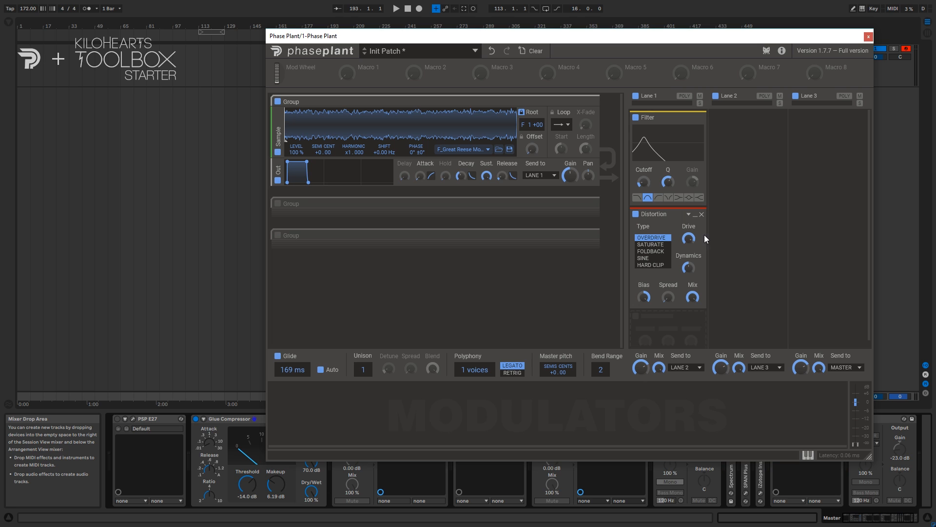
Adjust the Filter's cutoff, reset the Distortion's Bias to centre, and change the distortion type to Foldback.
mouse_move(644, 182)
mouse_down()
mouse_move(644, 142)
mouse_move(643, 181)
mouse_up()
drag(644, 297, 644, 298)
double_click(643, 297)
mouse_move(644, 182)
mouse_down()
mouse_move(644, 156)
mouse_move(643, 205)
mouse_move(642, 168)
mouse_move(642, 205)
mouse_move(642, 188)
mouse_move(642, 197)
mouse_up()
click(652, 251)
Switch the Filter to high-pass, reset its Q, and raise its cutoff to about 394 Hz.
click(657, 198)
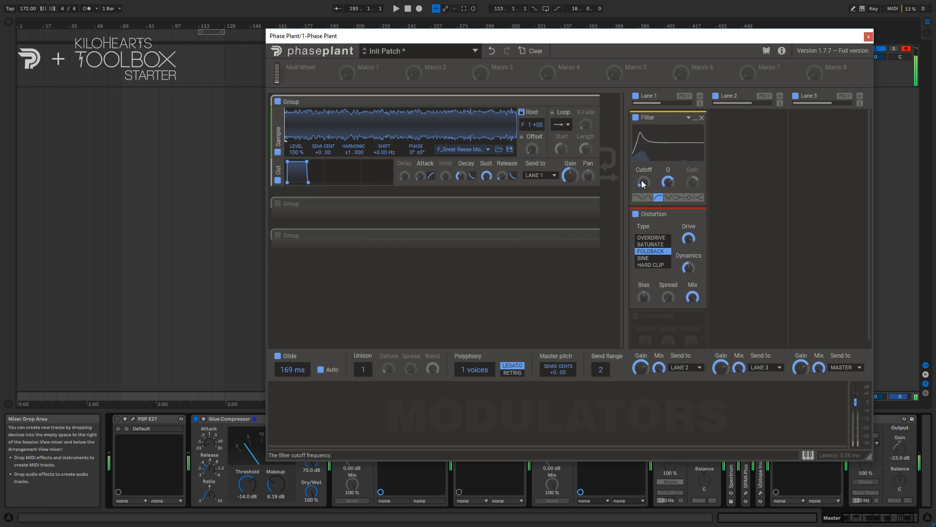
double_click(667, 182)
drag(644, 181, 644, 171)
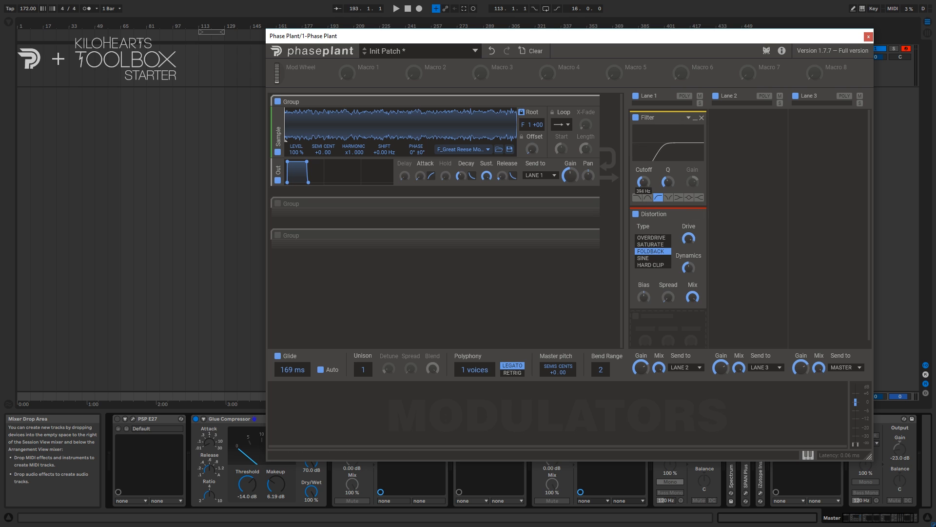
Cycle the Filter through its low-pass, band-pass, high-pass, notch and shelf shapes, ending on the peak shape.
click(637, 197)
click(648, 198)
click(657, 197)
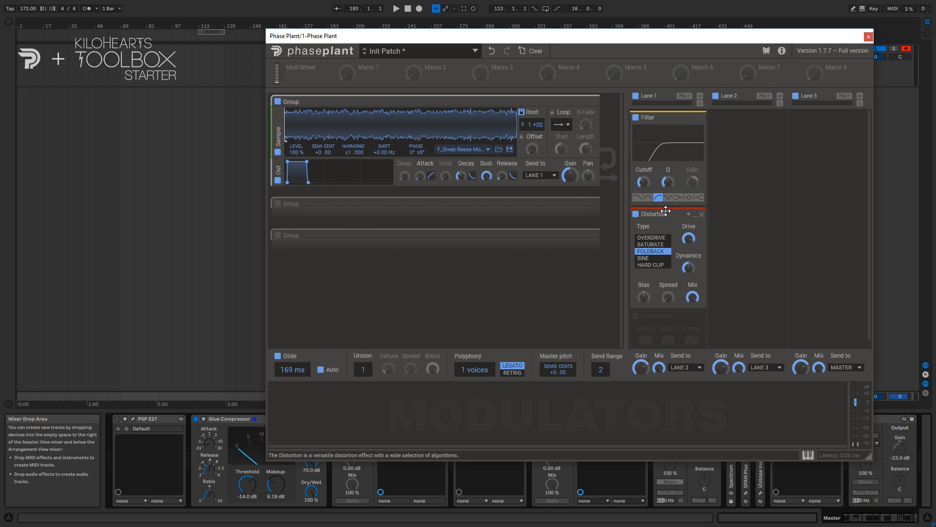
click(668, 198)
click(680, 198)
click(696, 198)
click(689, 198)
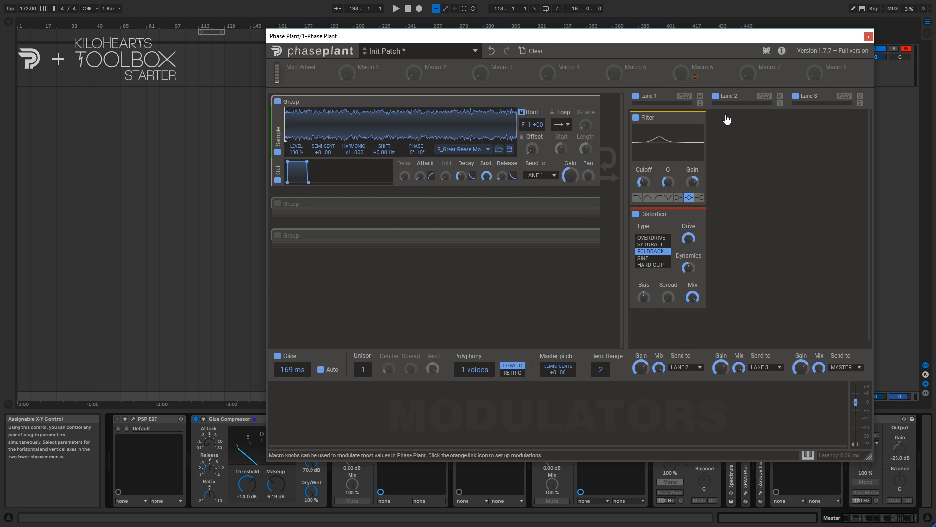
Remove the Filter and Distortion from Lane 1 and add a Phaser in their place.
click(702, 118)
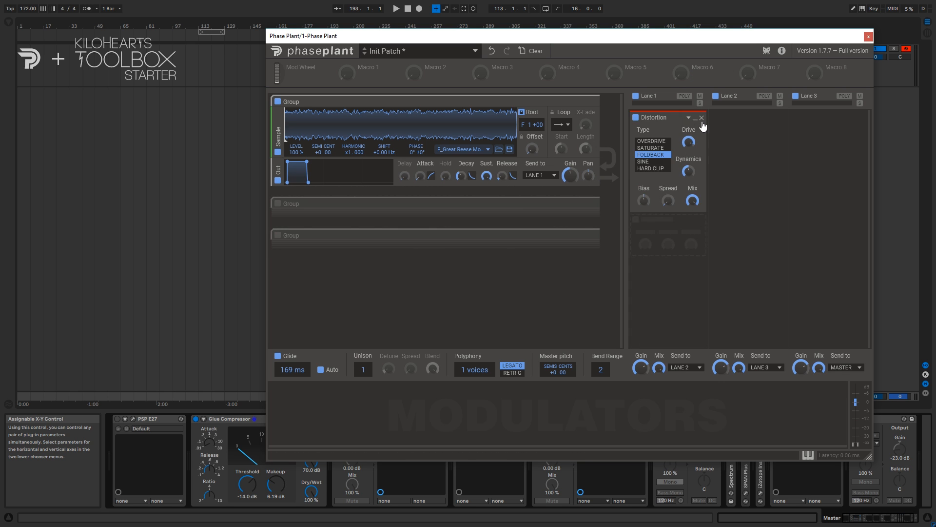
click(702, 118)
click(684, 130)
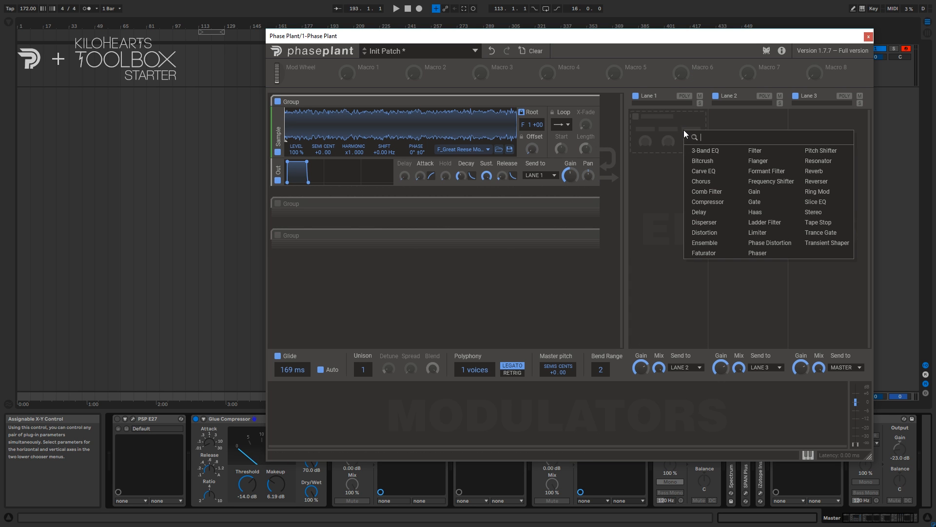
click(769, 258)
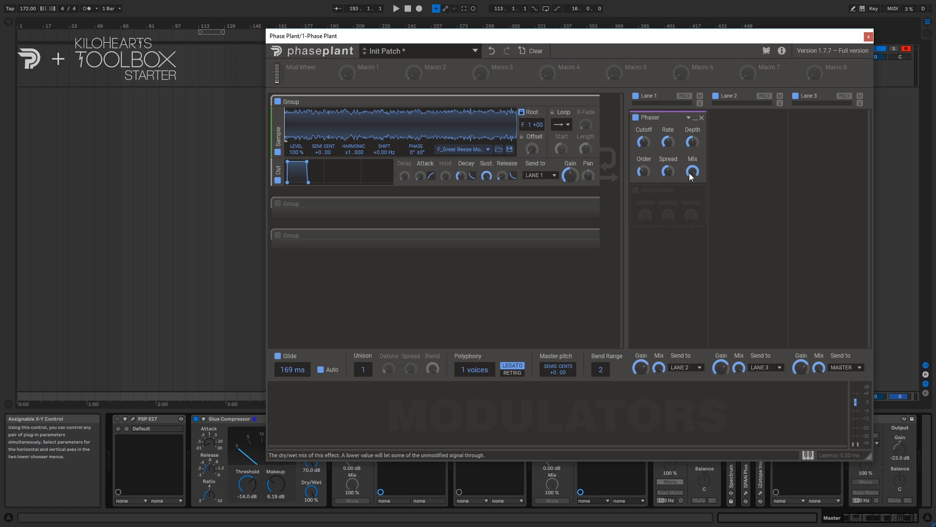
Lower the Phaser's Mix to about halfway, try out its Rate, and raise its Cutoff.
drag(691, 177, 691, 195)
drag(666, 142, 666, 177)
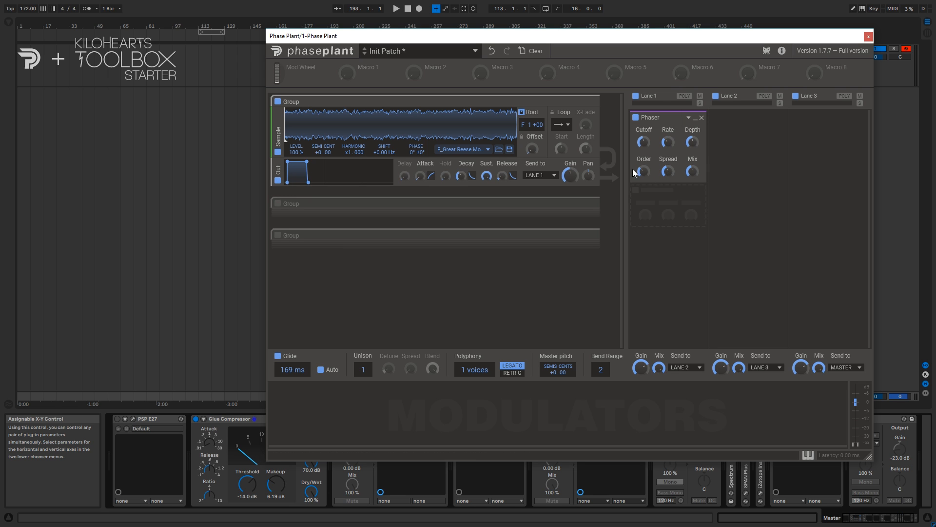
drag(643, 141, 692, 154)
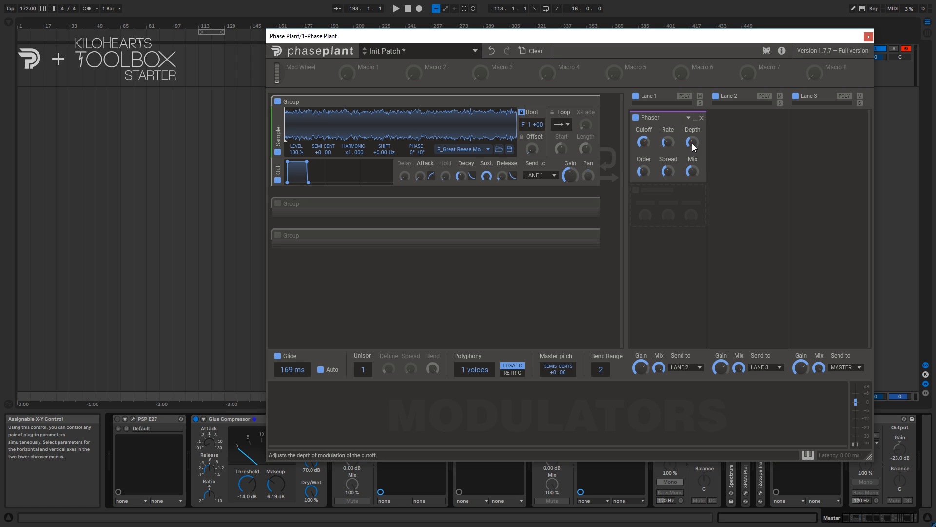
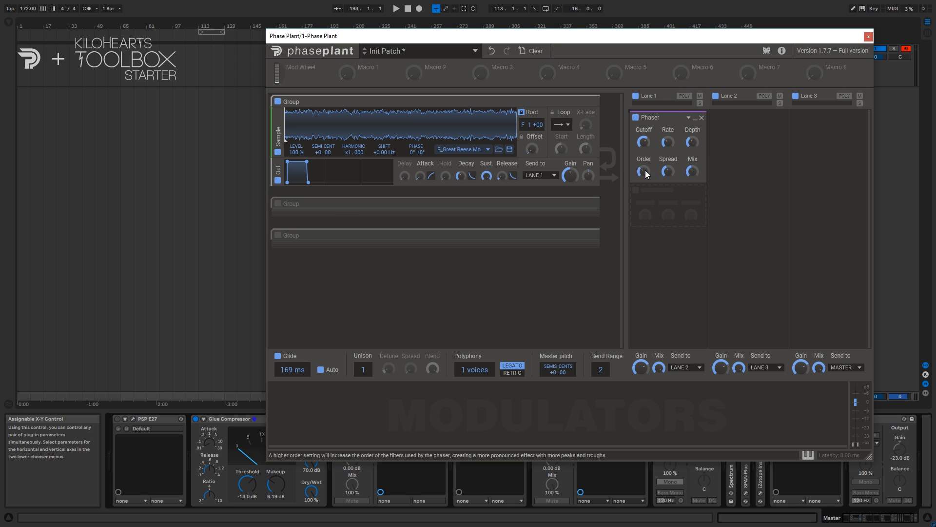
Return the Phaser's Mix to full and sweep its Order down to minimum and up to maximum.
drag(643, 171, 643, 190)
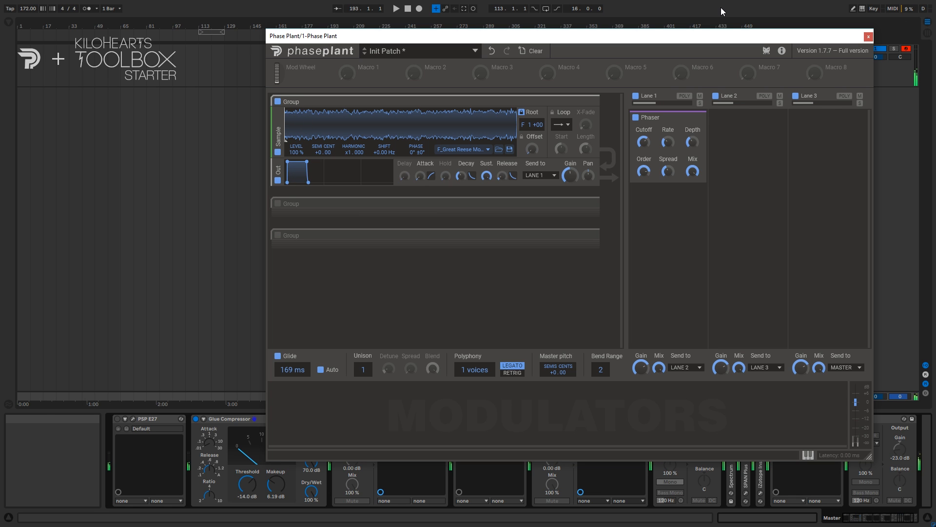
drag(648, 174, 648, 195)
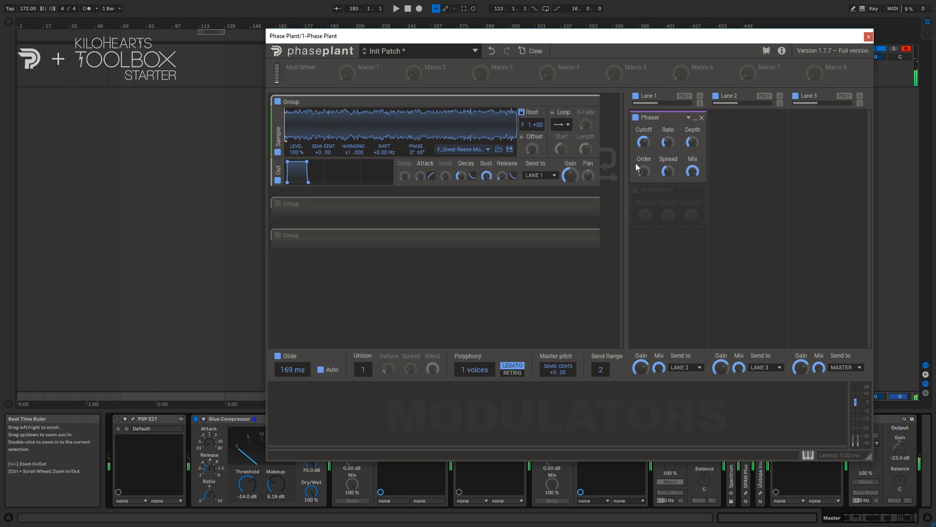
drag(646, 169, 642, 172)
drag(642, 172, 642, 167)
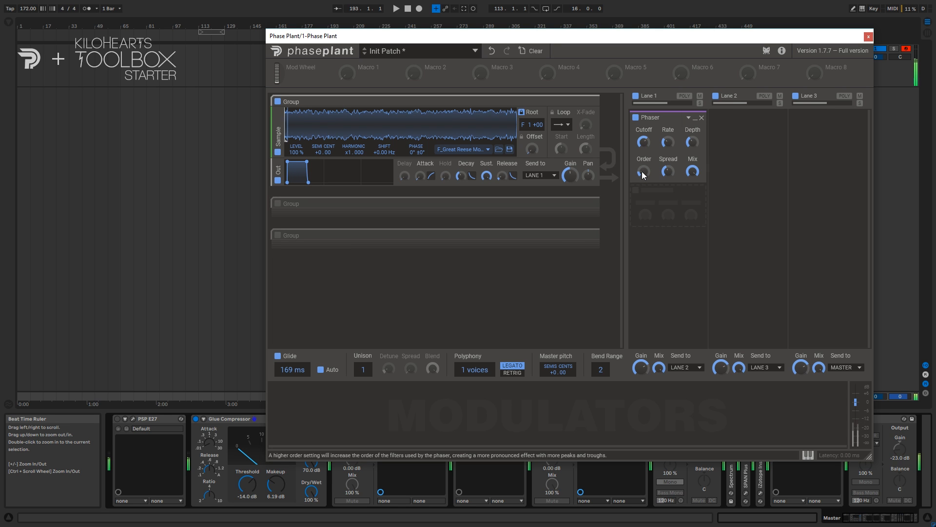
drag(643, 175, 642, 161)
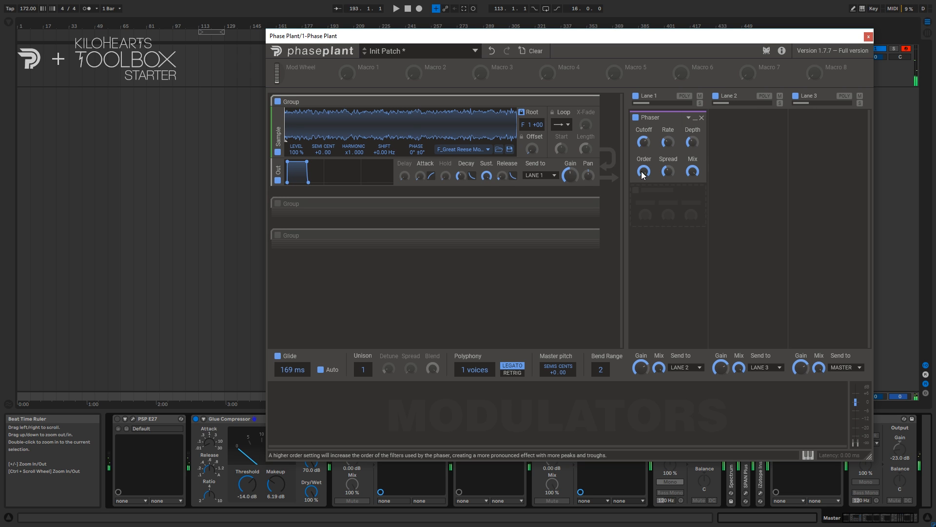
Replace the Phaser in Lane 1 with a Reverb.
click(702, 118)
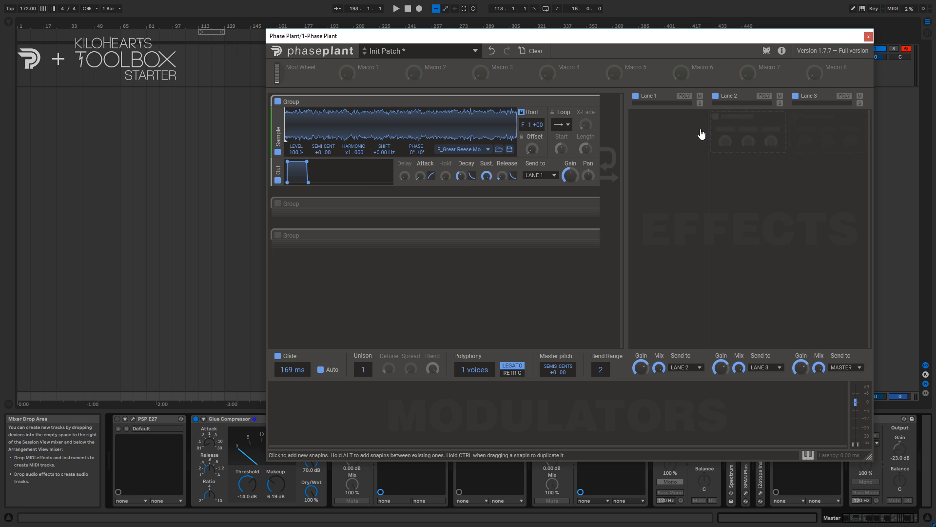
click(678, 130)
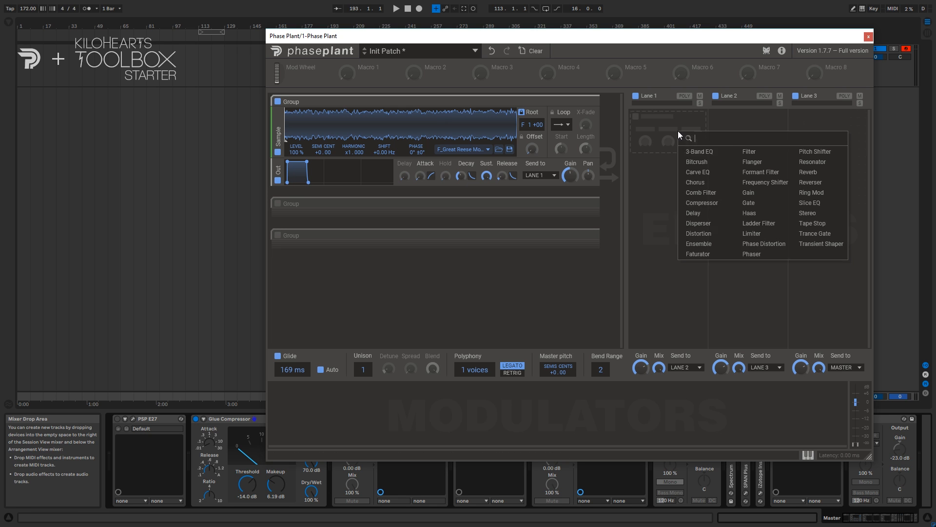
click(808, 172)
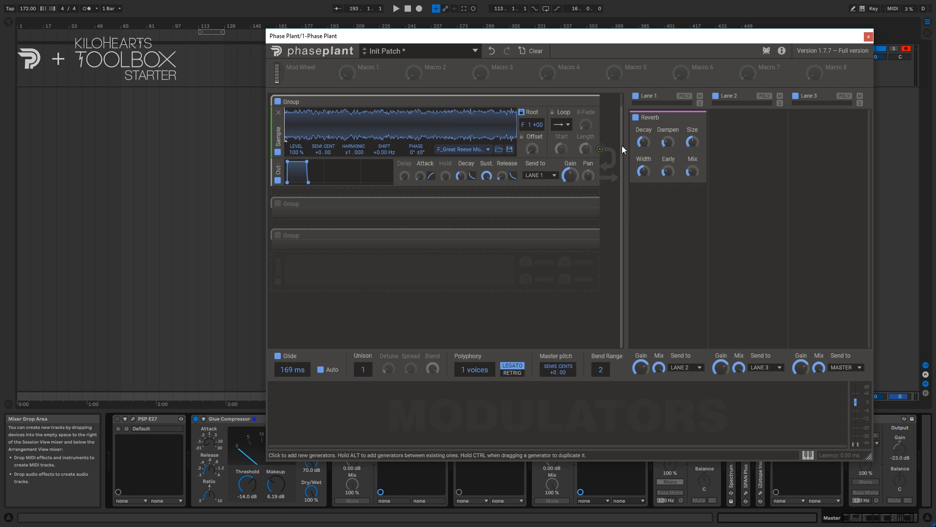
Disable and collapse the reese group, and enable and expand the brass stab group.
click(277, 101)
click(582, 101)
click(277, 164)
click(587, 166)
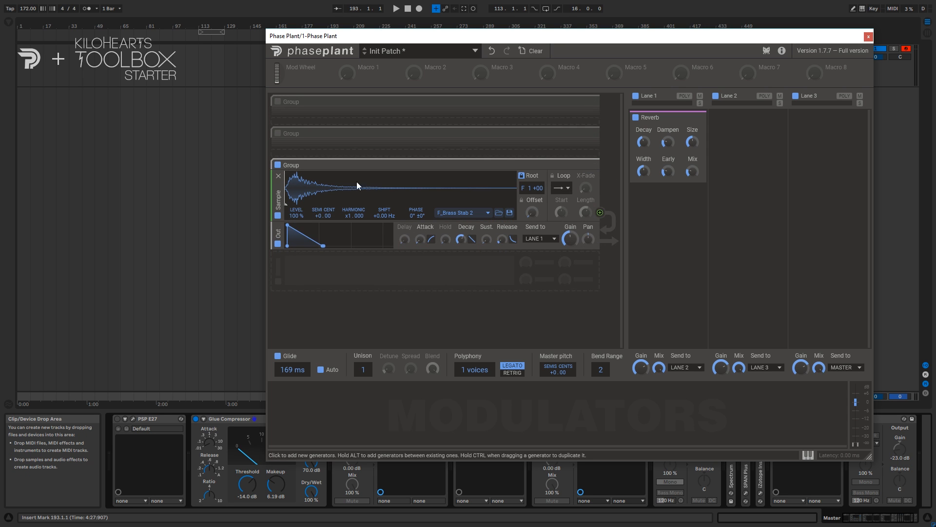
Try out the Reverb's Mix, disable Glide, and switch the voice mode to Retrig.
drag(692, 170, 692, 172)
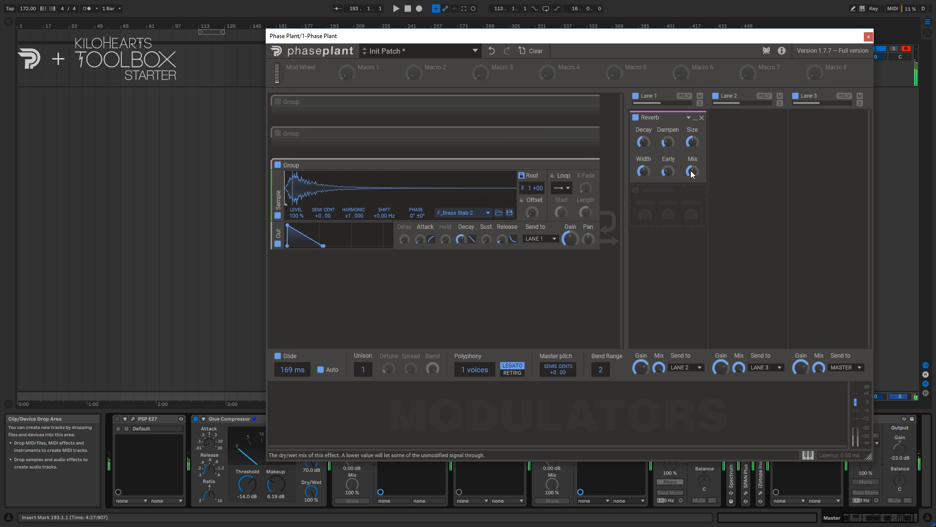
click(278, 356)
click(512, 373)
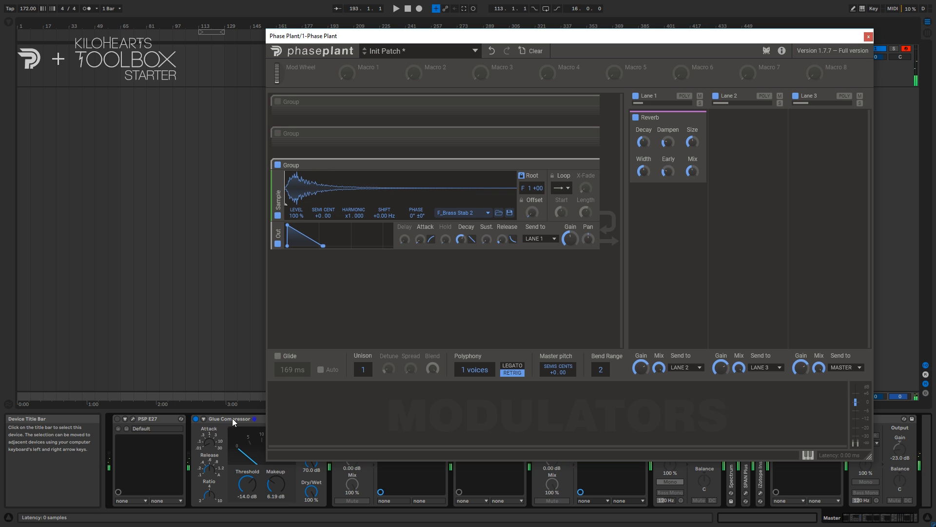
Turn up the Reverb's Decay and reduce its Size, trying a high Mix before lowering it.
drag(692, 172, 690, 177)
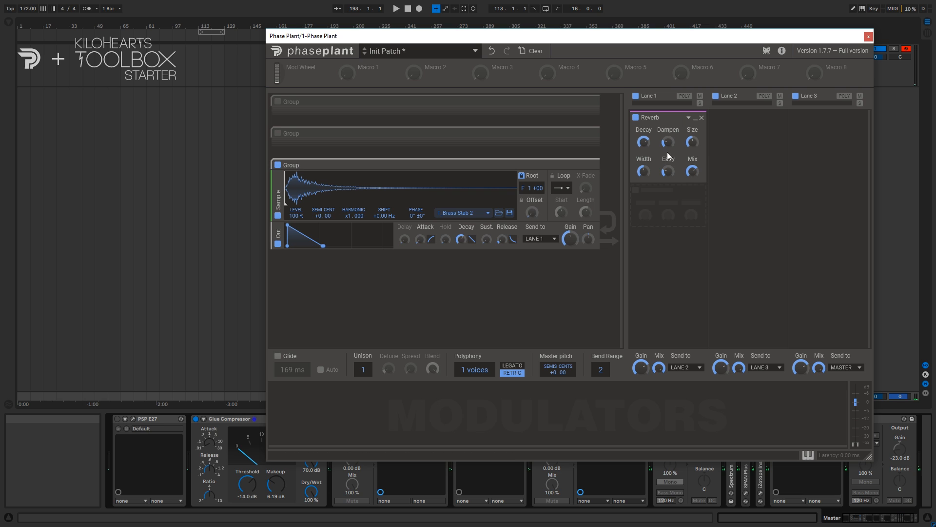
drag(696, 139, 644, 165)
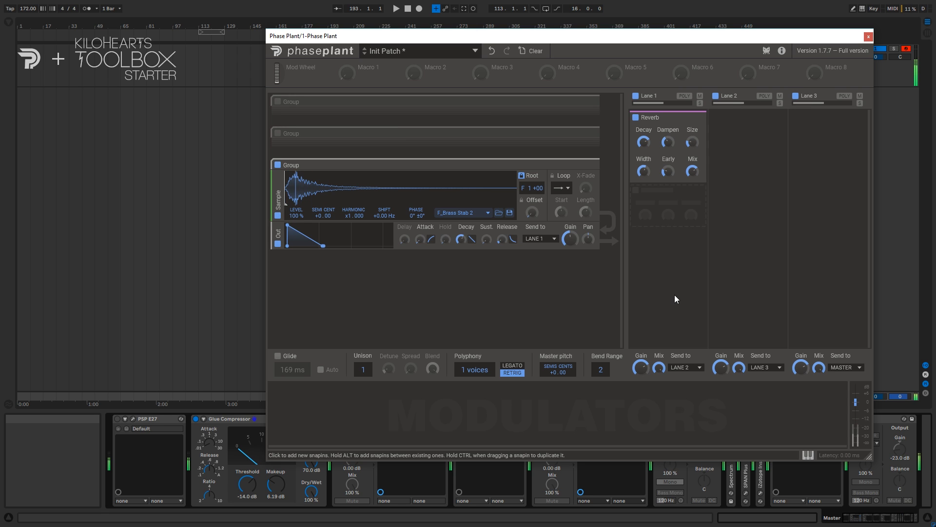
mouse_move(692, 171)
mouse_down()
mouse_move(692, 194)
mouse_move(694, 171)
mouse_up()
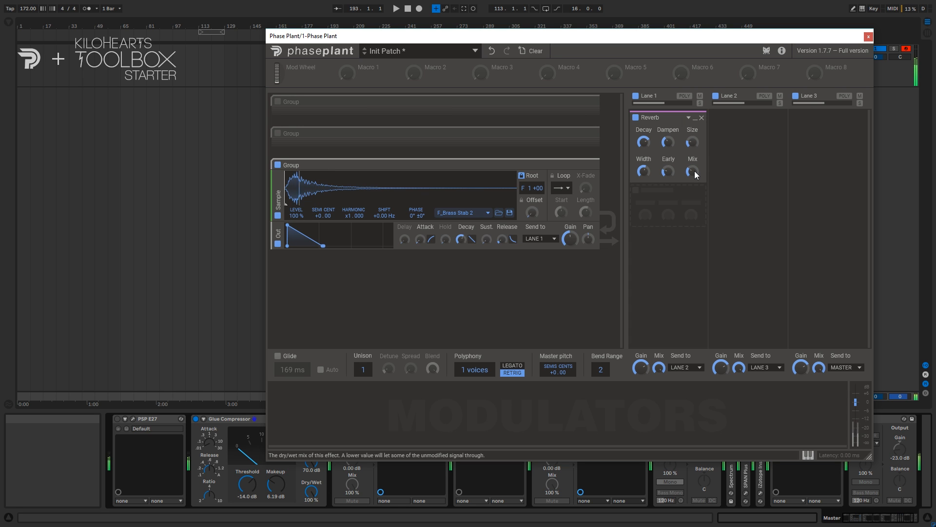
Add a Compressor below the Reverb in Lane 1, lowering its Threshold and Attack and raising its Makeup.
click(676, 193)
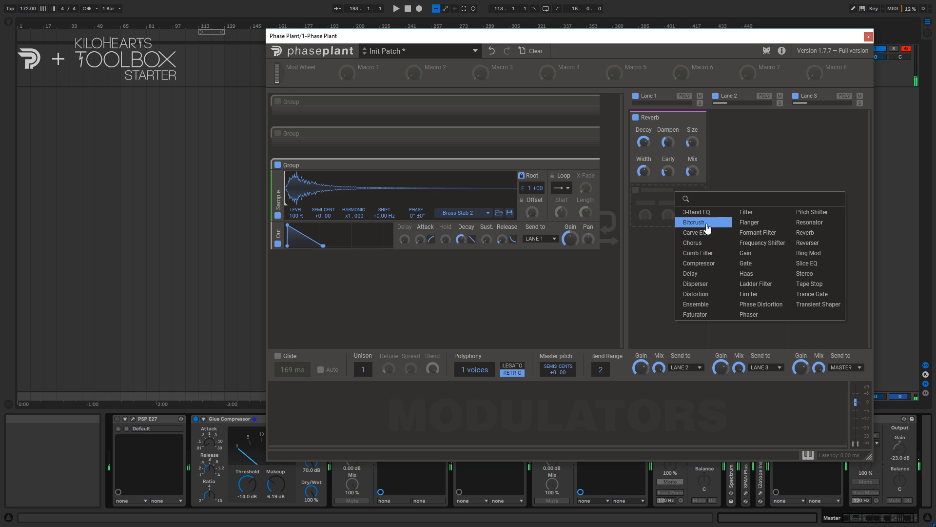
click(702, 263)
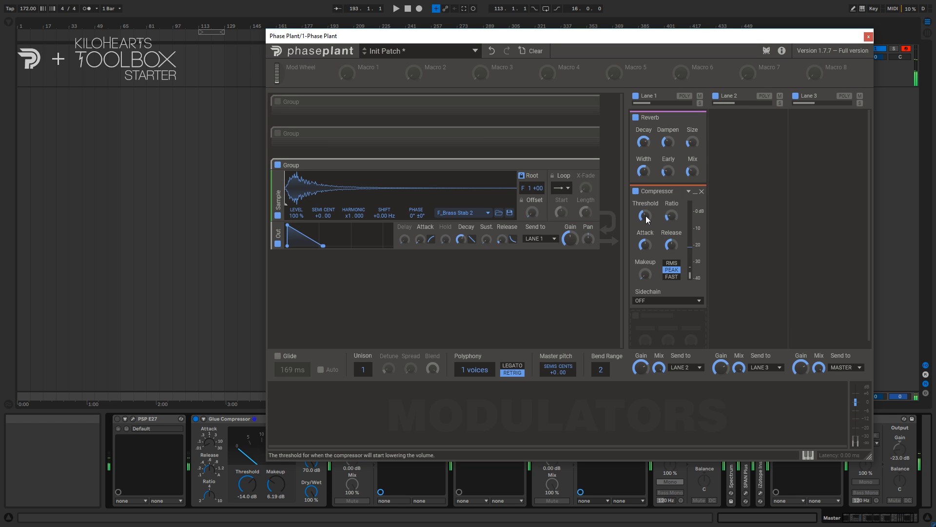
drag(646, 216, 646, 288)
drag(671, 244, 644, 268)
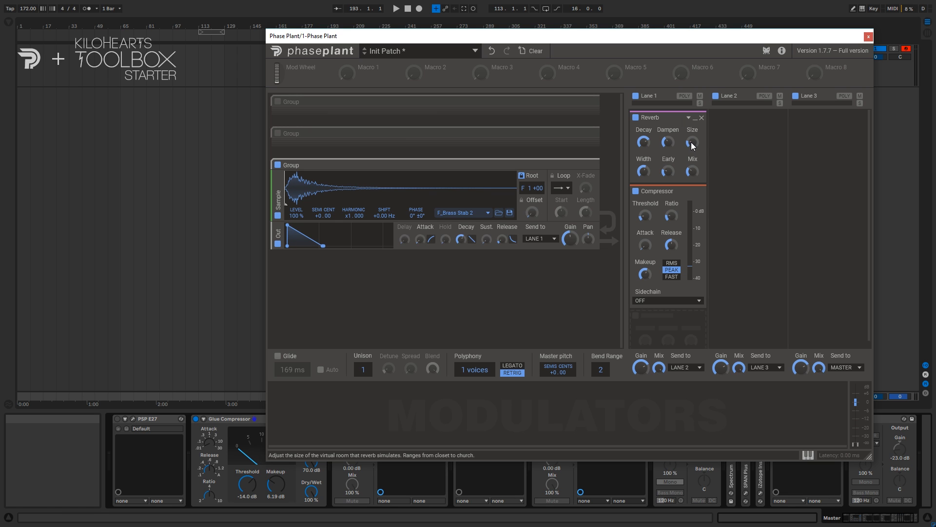
Try out the Reverb's Size and raise its Early reflections to maximum.
mouse_move(692, 142)
mouse_down()
mouse_move(691, 132)
mouse_move(692, 142)
mouse_up()
drag(693, 145, 691, 144)
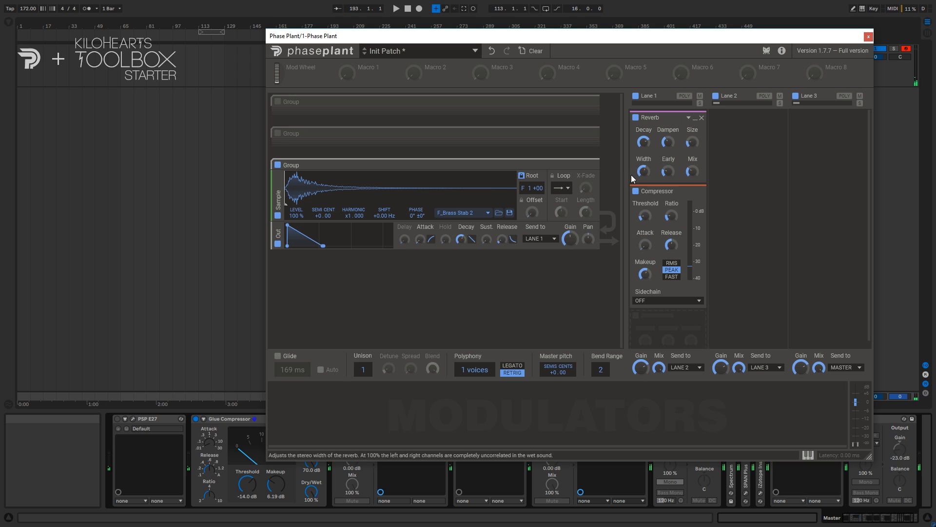
click(666, 176)
drag(666, 177, 666, 173)
drag(666, 173, 666, 172)
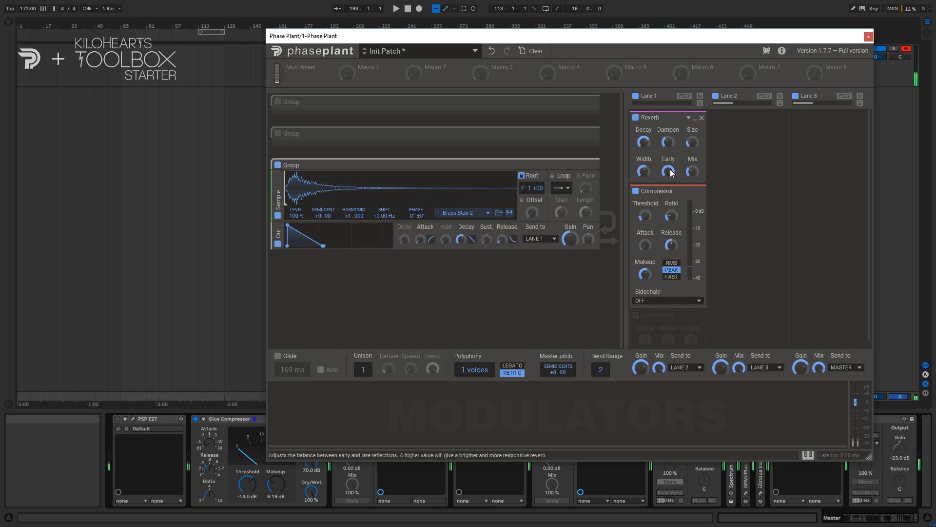
Replace the Reverb and Compressor in Lane 1 with a Bitcrush.
click(702, 118)
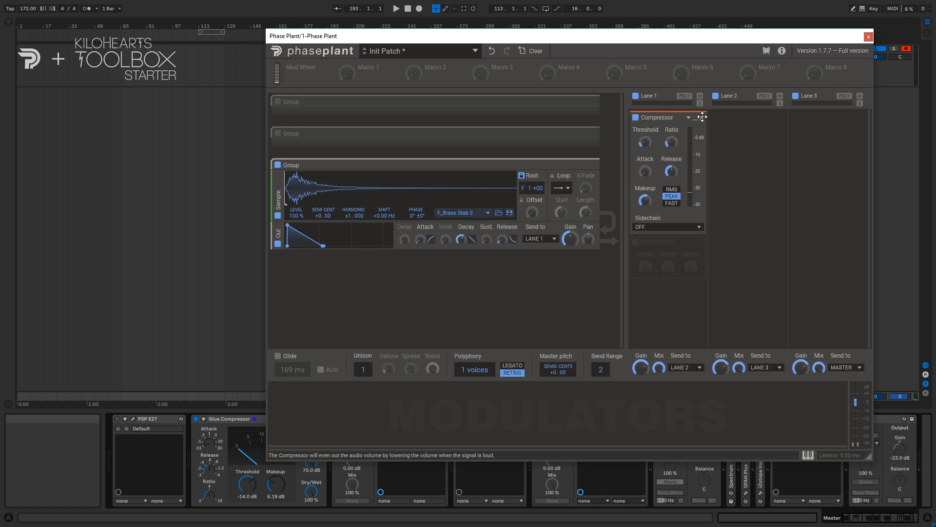
click(701, 118)
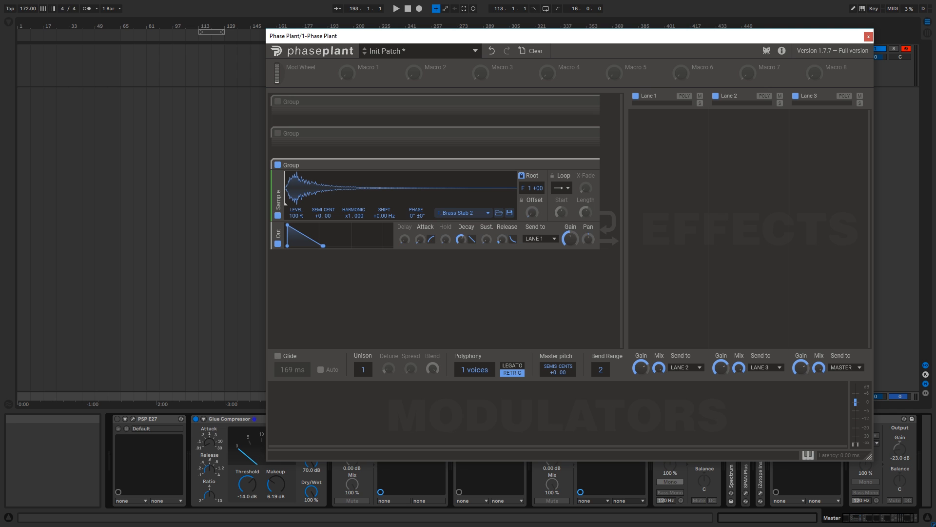
click(662, 123)
click(682, 147)
drag(677, 39, 638, 39)
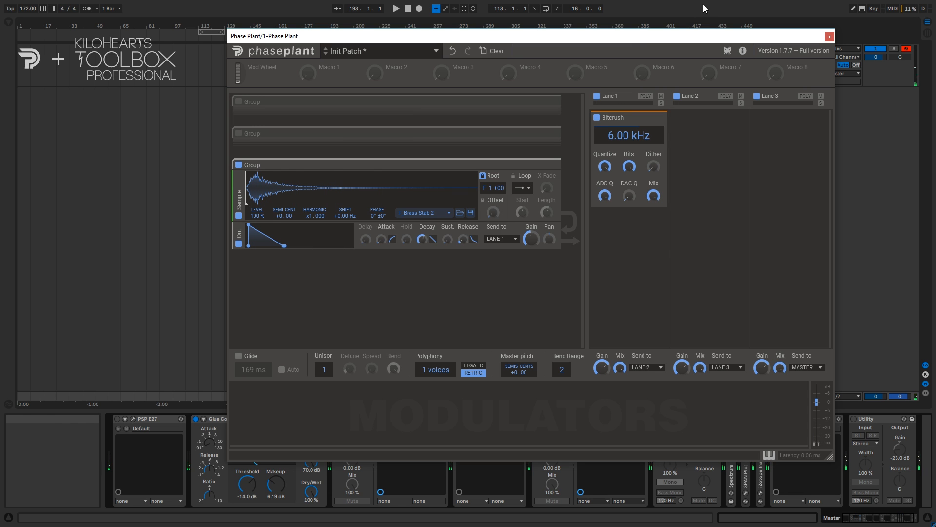
Sweep the Bitcrush's rate, raise its Dither and DAC Q, and lower its ADC Q.
drag(629, 135, 622, 195)
mouse_move(652, 164)
mouse_down()
mouse_move(652, 146)
mouse_move(653, 166)
mouse_up()
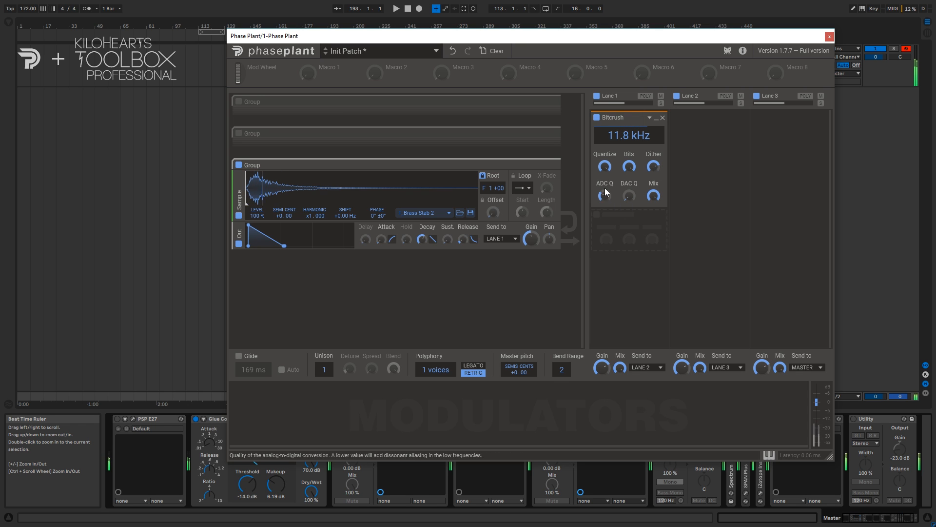
drag(629, 135, 629, 168)
mouse_move(633, 204)
mouse_down()
mouse_move(633, 180)
mouse_move(633, 209)
mouse_move(633, 200)
mouse_up()
Lower the Bitcrush's Quantize and Bits, and set its rate to 12.1 kHz.
mouse_move(604, 167)
mouse_down()
mouse_move(605, 200)
mouse_move(605, 167)
mouse_up()
mouse_move(629, 135)
mouse_down()
mouse_move(629, 150)
mouse_move(629, 123)
mouse_up()
drag(629, 166, 629, 186)
mouse_move(629, 135)
mouse_down()
mouse_move(629, 143)
mouse_move(629, 125)
mouse_up()
drag(604, 167, 605, 193)
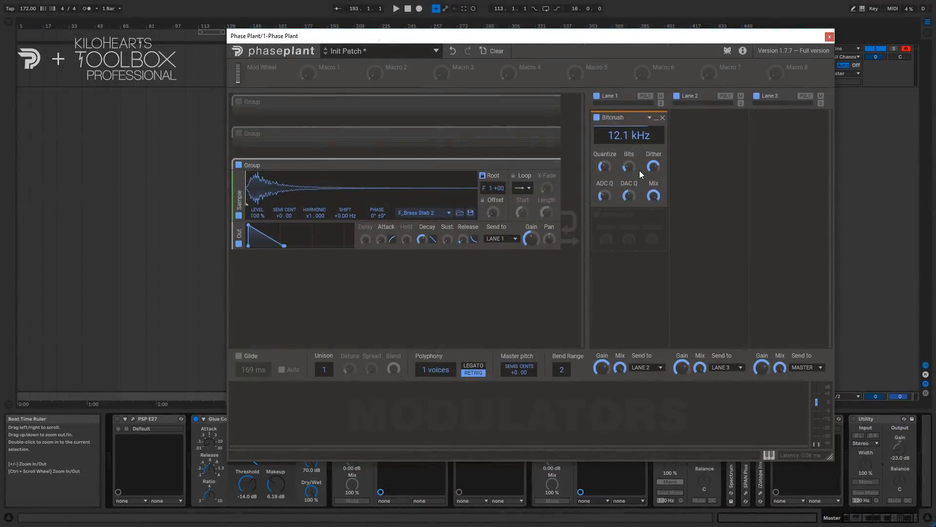
Replace the Bitcrush in Lane 1 with a Comb Filter and lower its cutoff to about 390 Hz.
click(661, 119)
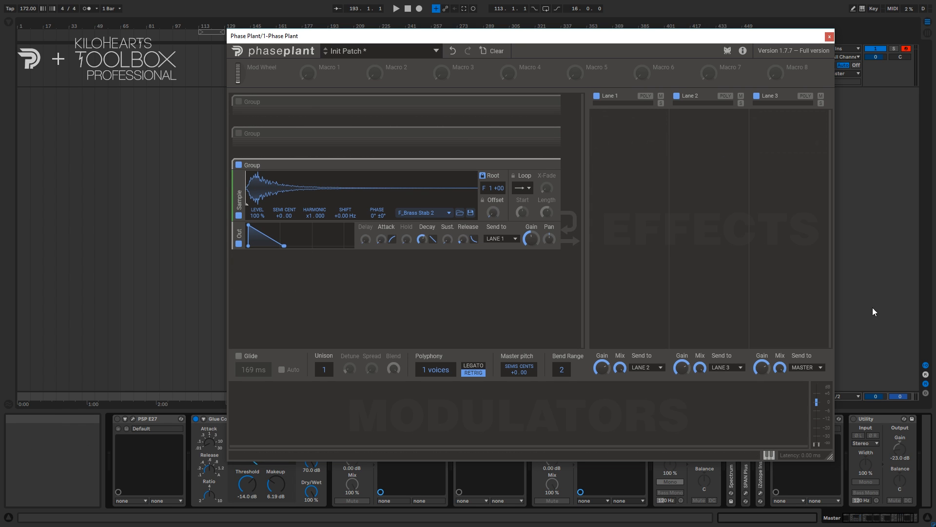
click(634, 121)
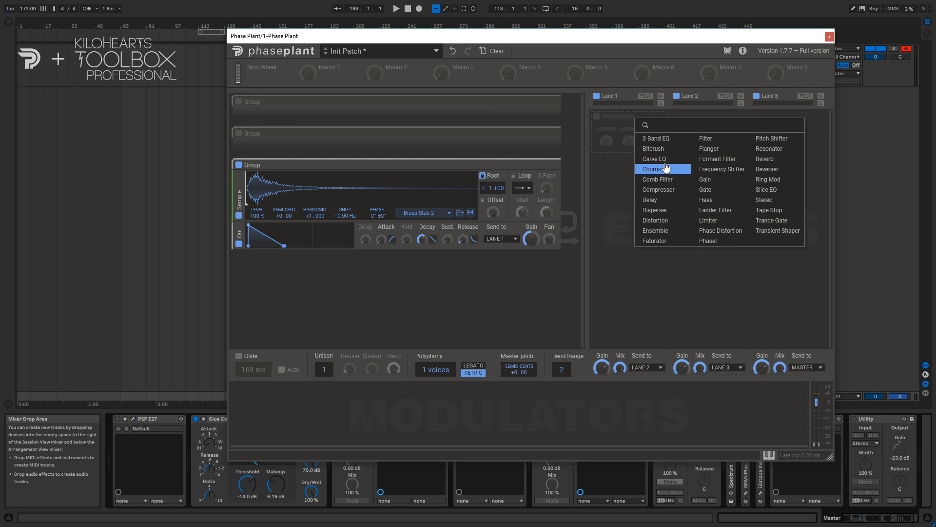
click(656, 179)
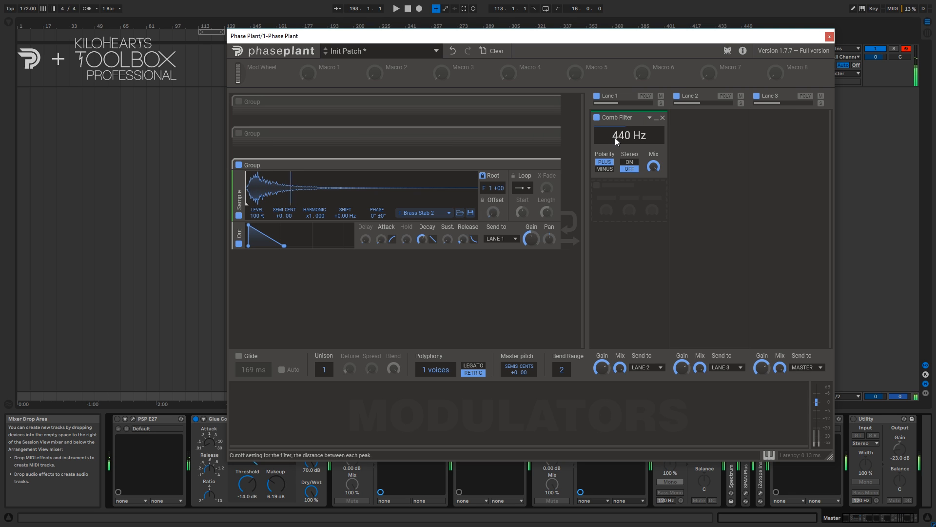
scroll(614, 138, down, 5)
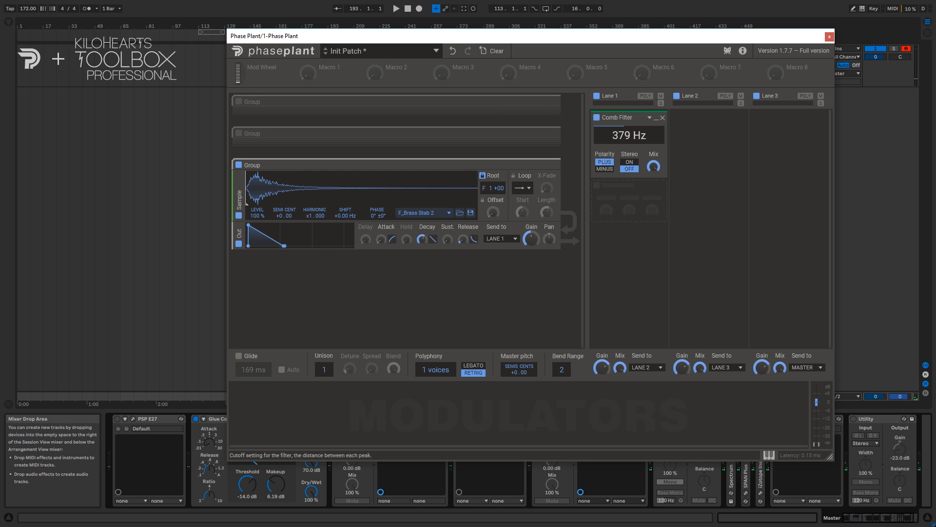
Add a Note modulator and assign it to the Comb Filter's cutoff.
click(301, 403)
mouse_move(316, 432)
click(352, 428)
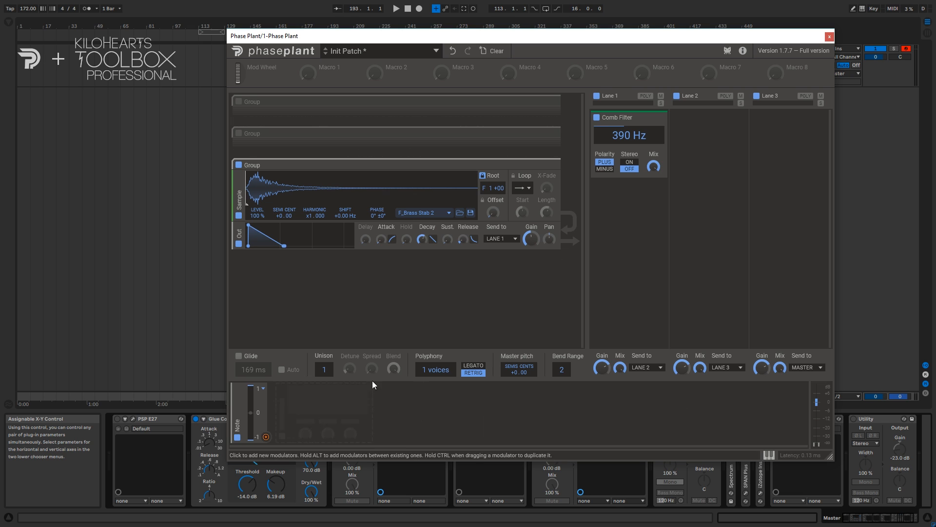
drag(268, 436, 629, 141)
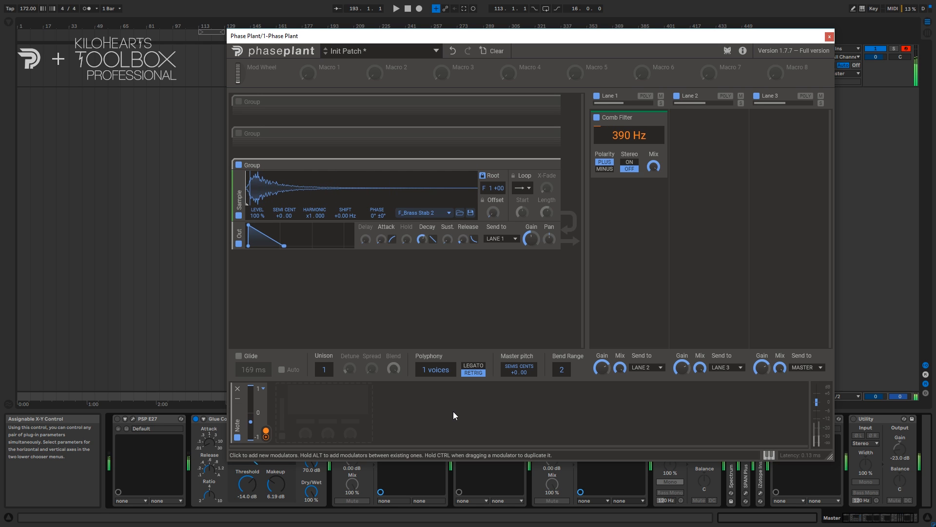
Raise the Comb Filter's cutoff in stages to 2.94 kHz.
drag(613, 141, 613, 114)
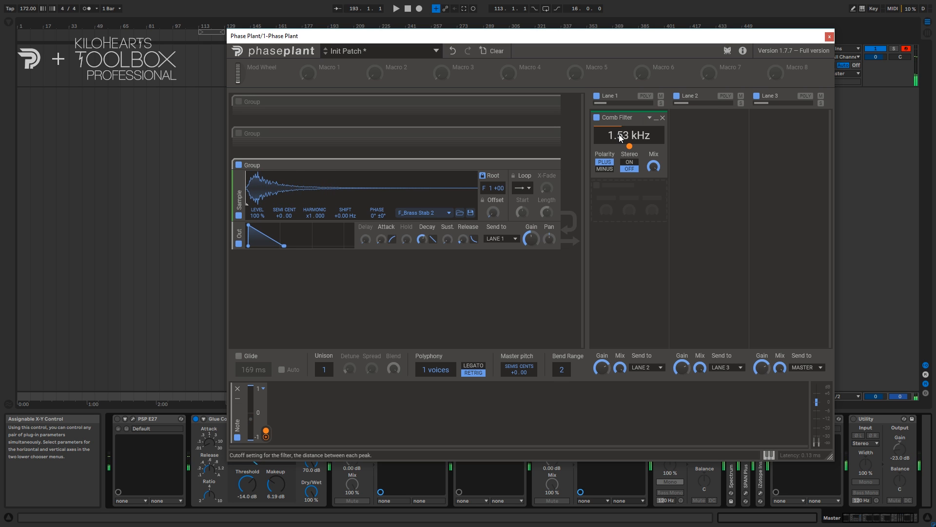
drag(624, 136, 623, 132)
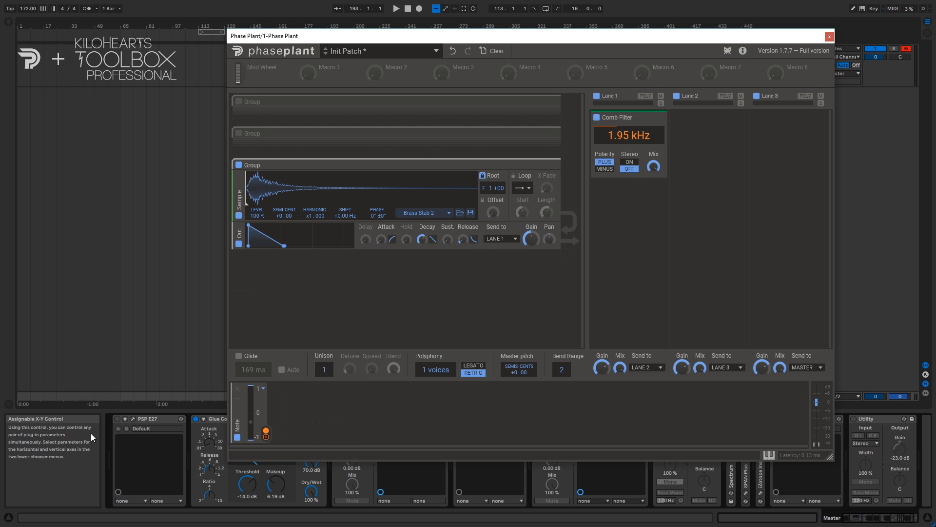
drag(626, 139, 623, 139)
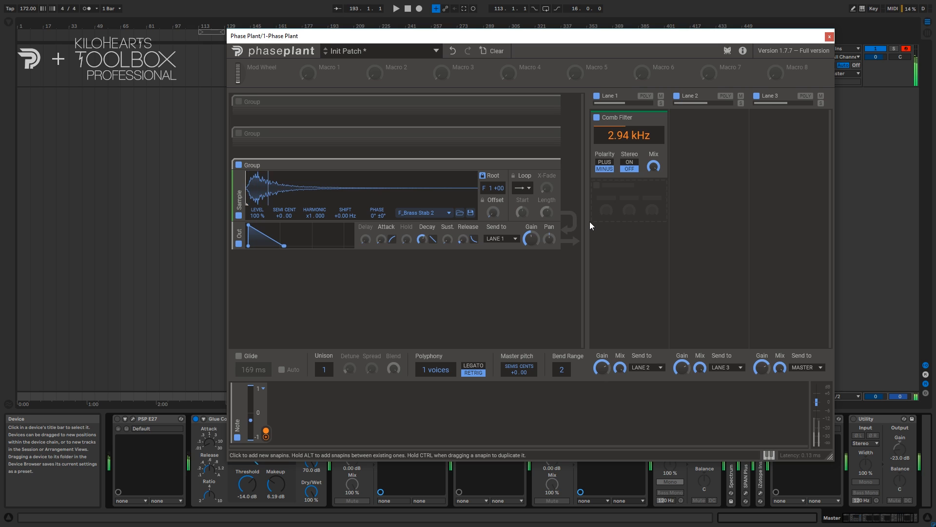
Compare the Comb Filter's Plus and Minus polarity, turn Stereo on, and try out its Mix.
click(610, 162)
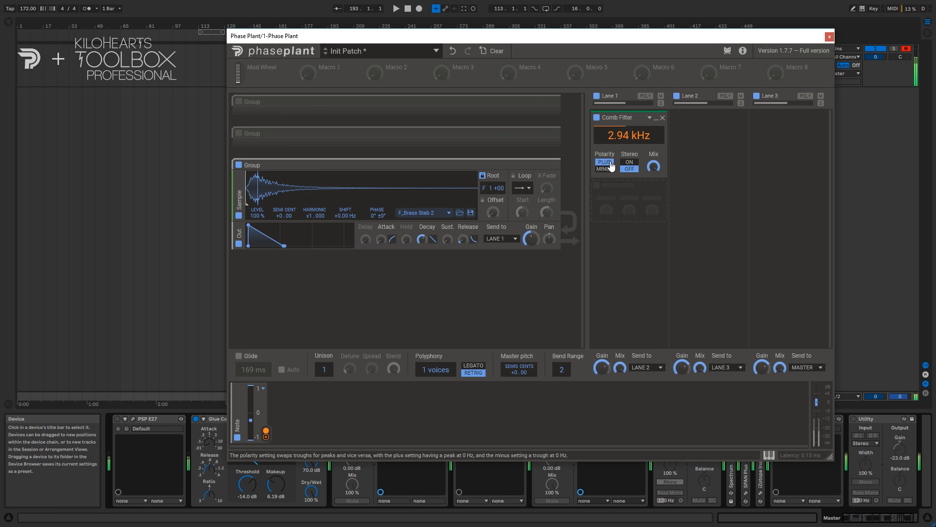
click(604, 168)
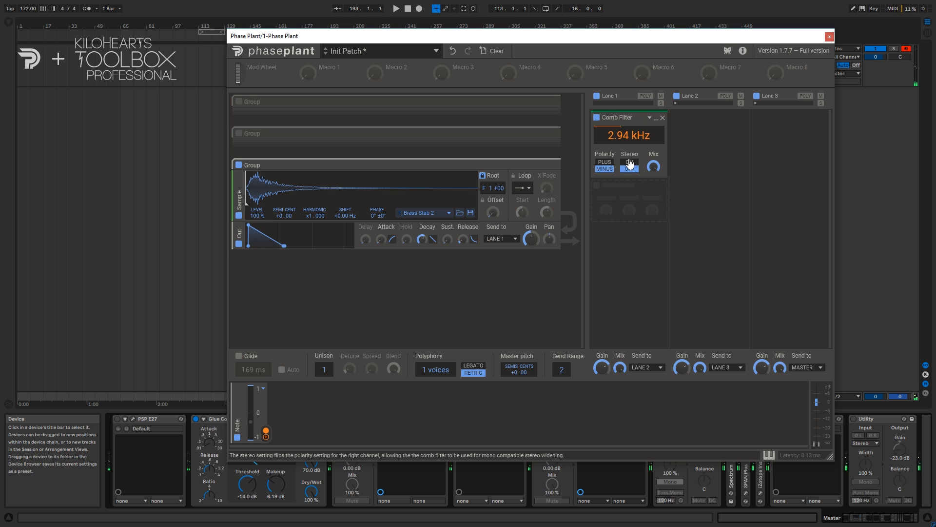
click(628, 167)
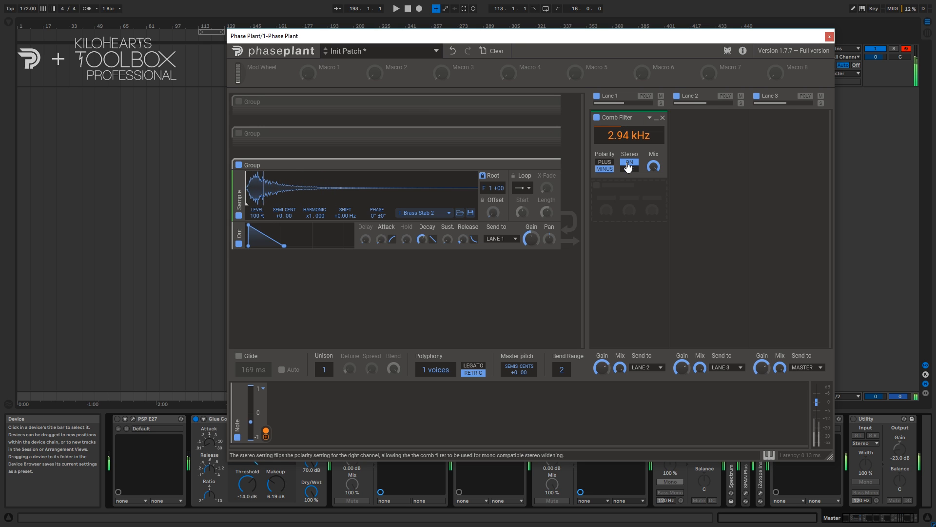
drag(654, 167, 654, 174)
Replace the Comb Filter in Lane 1 with an Ensemble and lower its Mix to about halfway.
click(662, 118)
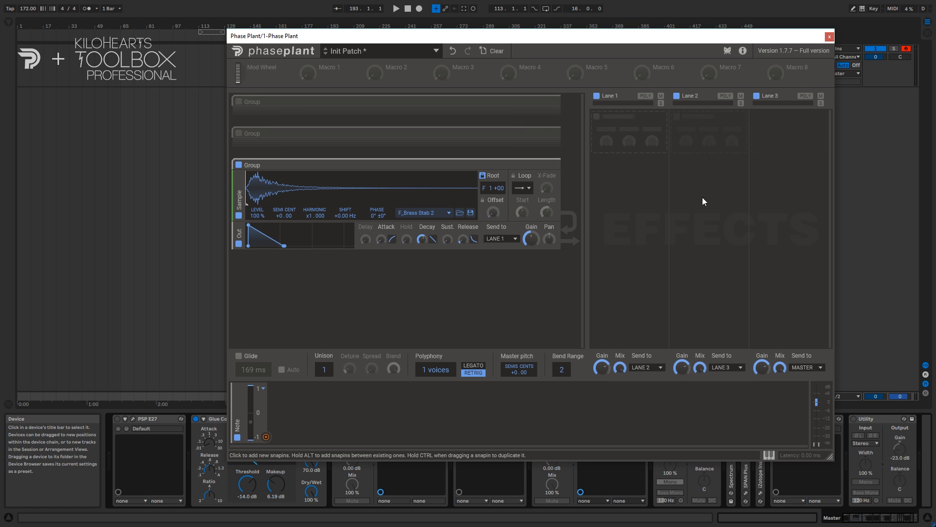
click(631, 154)
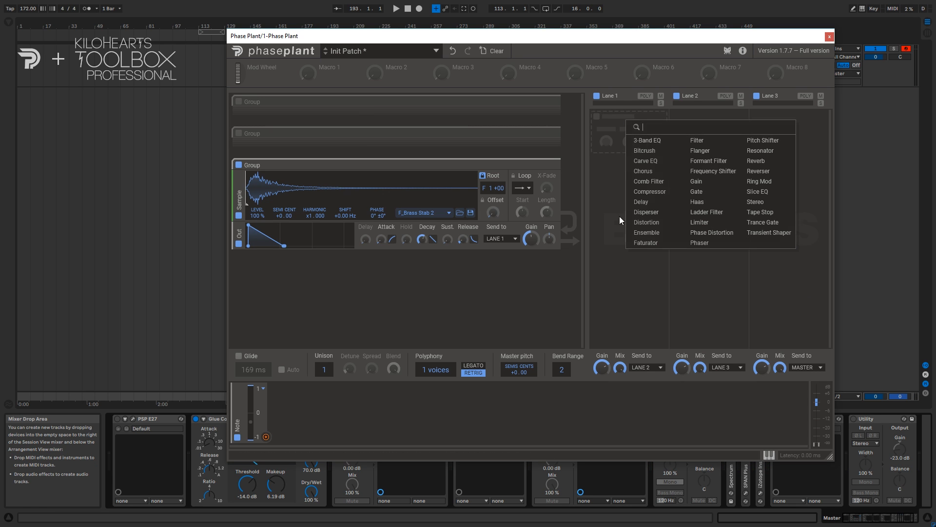
click(648, 233)
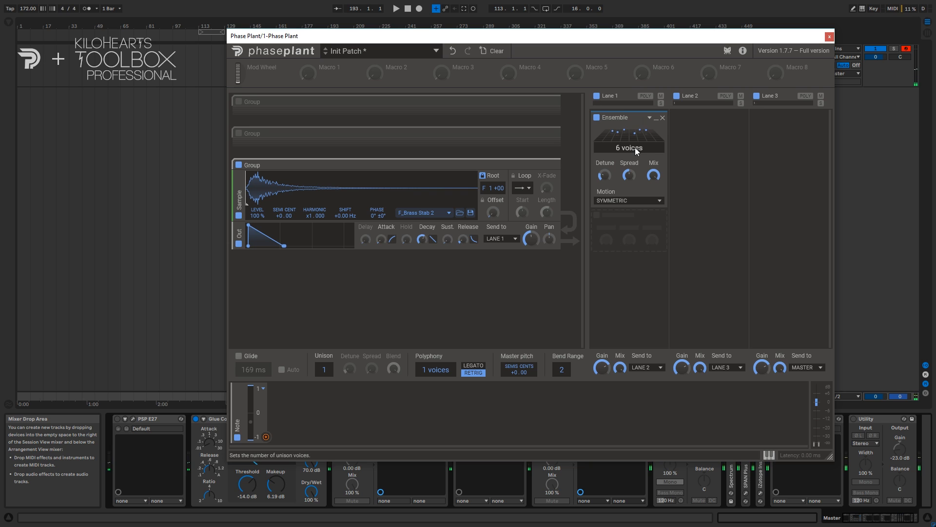
drag(653, 175, 653, 192)
Try the Ensemble's Random and Symmetric motion, and set its Motion to Sine with 16 voices.
click(629, 201)
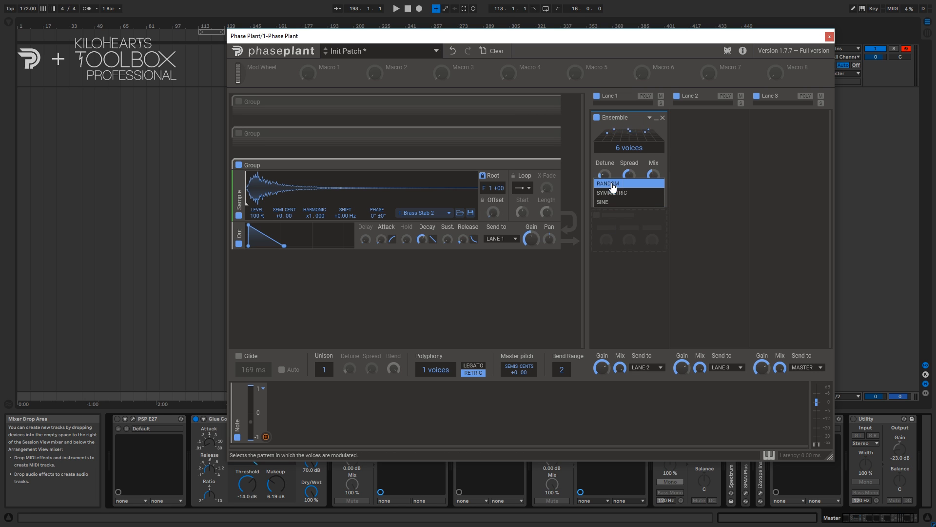
click(612, 186)
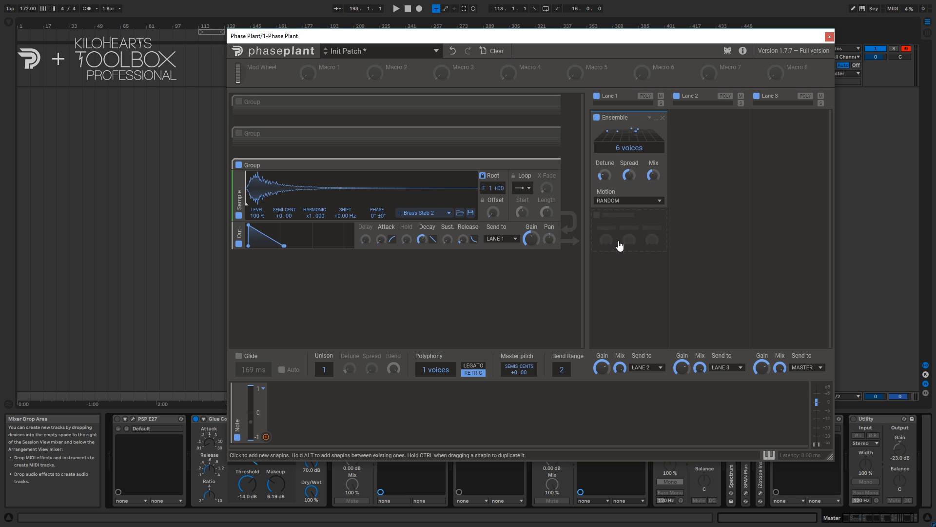
click(611, 202)
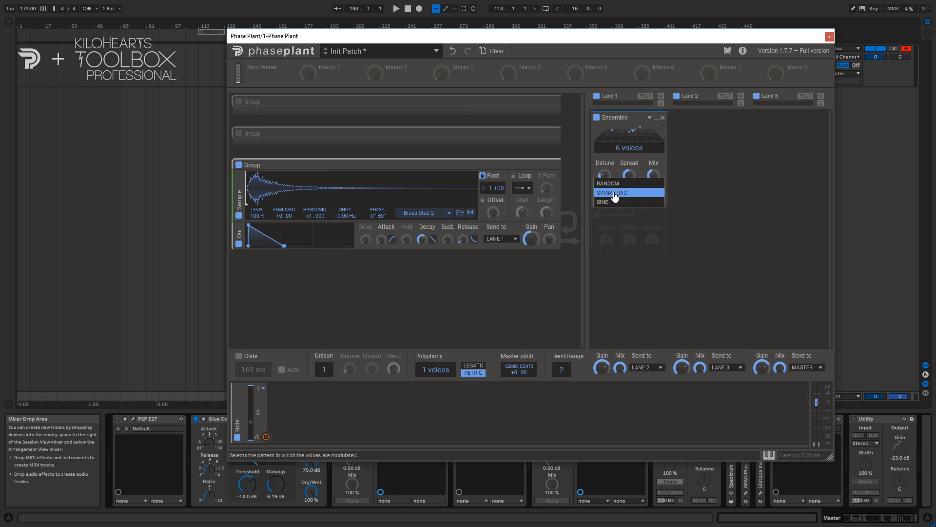
click(609, 193)
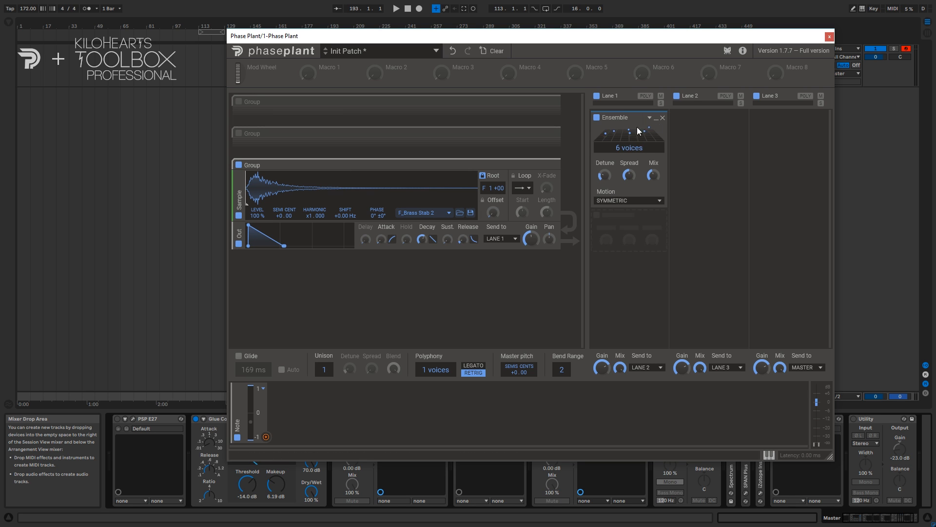
click(618, 201)
click(614, 204)
drag(625, 147, 625, 128)
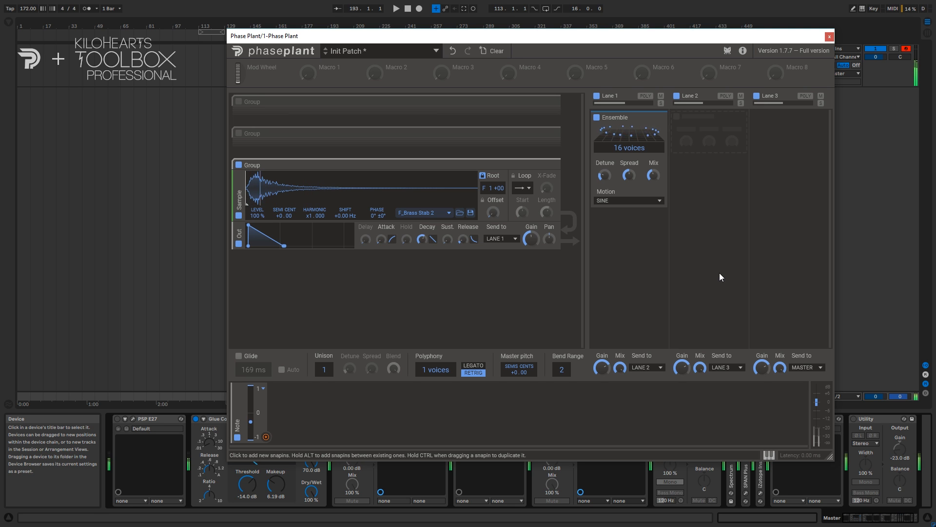
Raise the Ensemble's Mix to full and increase its Detune.
drag(653, 176, 654, 122)
drag(605, 176, 605, 154)
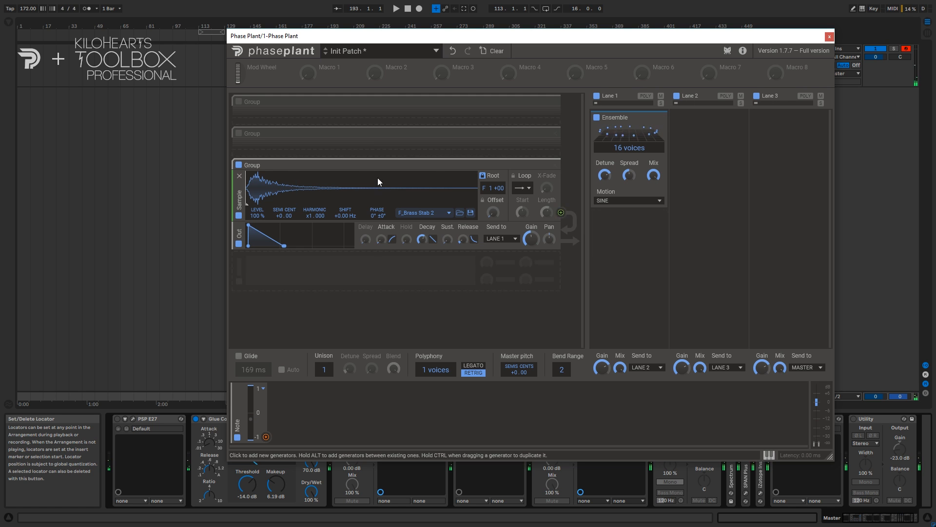
Switch the sound source from the brass stab group to the Timpani_C group and expand that group.
click(238, 165)
click(238, 134)
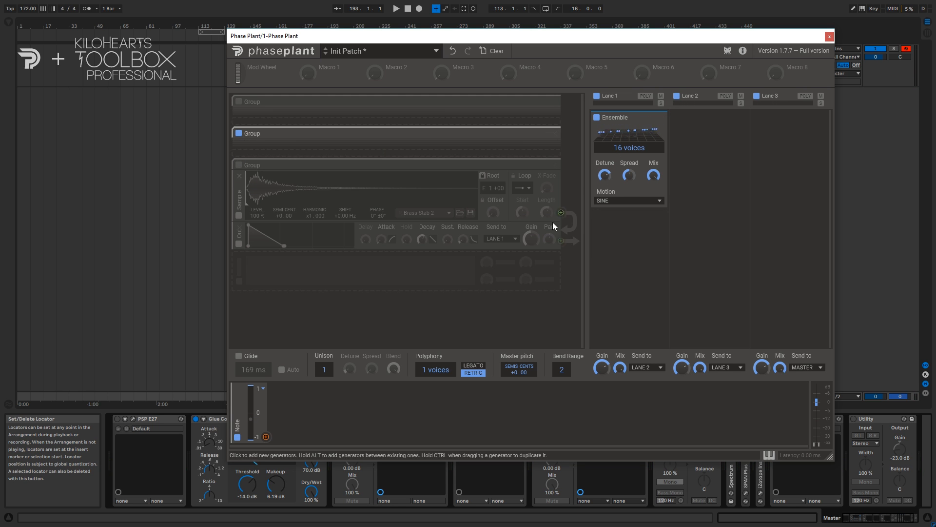
click(548, 133)
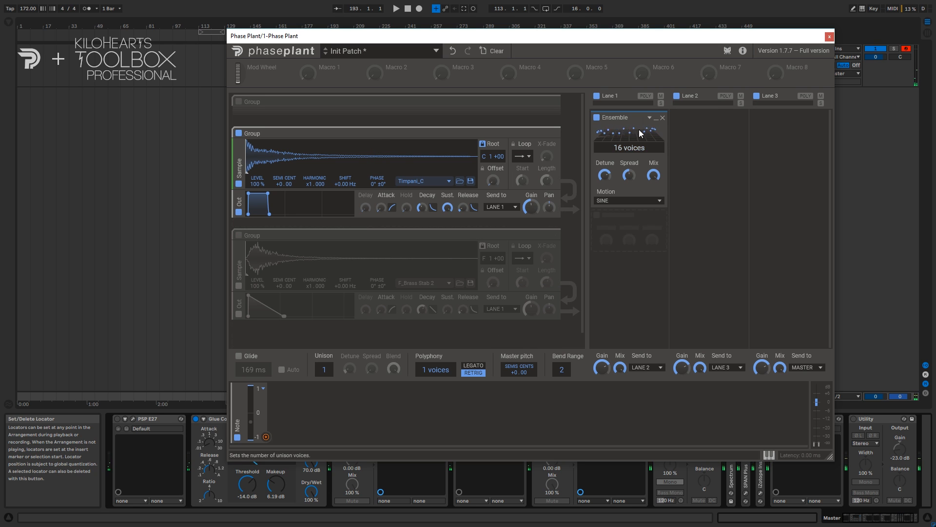
Reduce the Ensemble to 4 voices and lower its Mix to about halfway.
drag(629, 148, 629, 197)
drag(629, 163, 653, 178)
drag(618, 150, 619, 195)
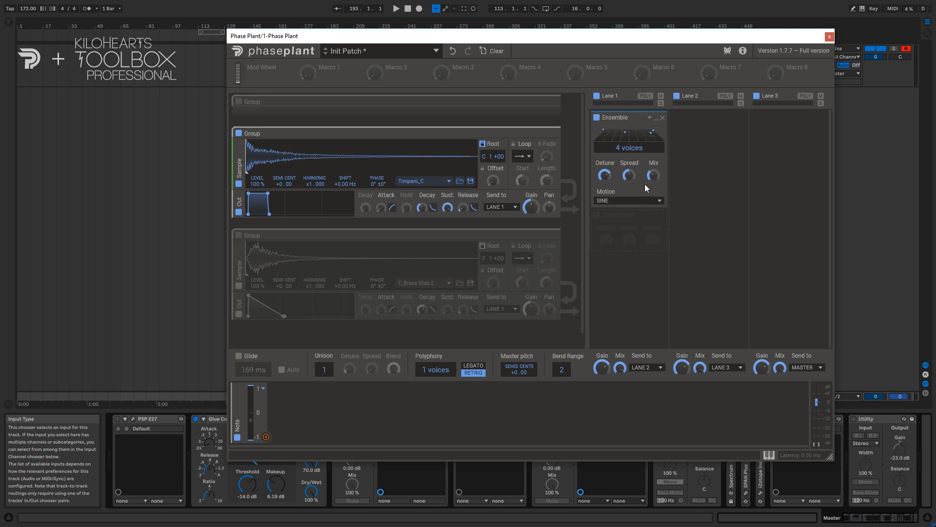
Replace the Ensemble in Lane 1 with a Flanger.
click(662, 119)
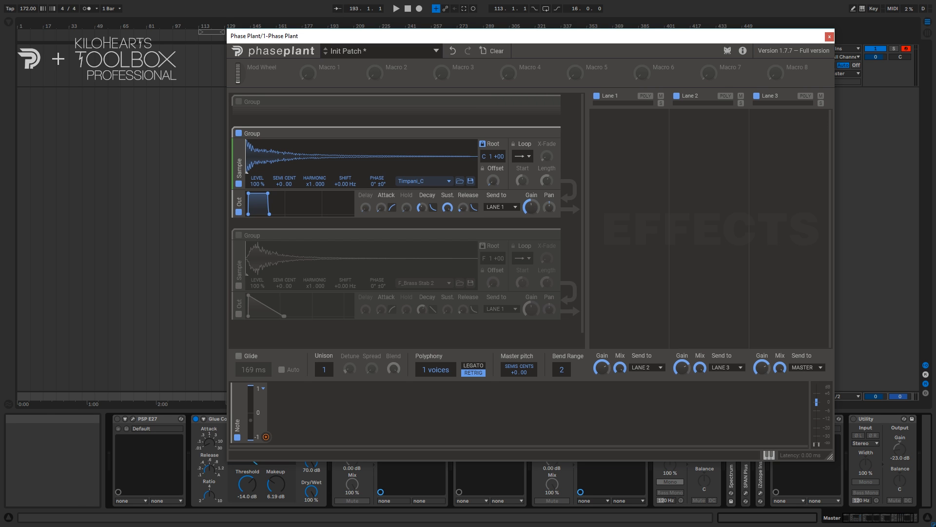
click(634, 120)
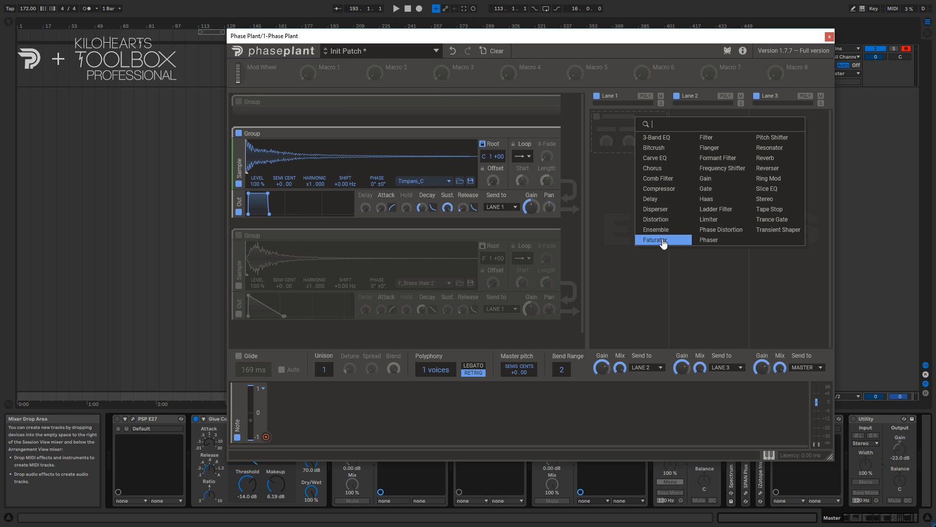
click(717, 149)
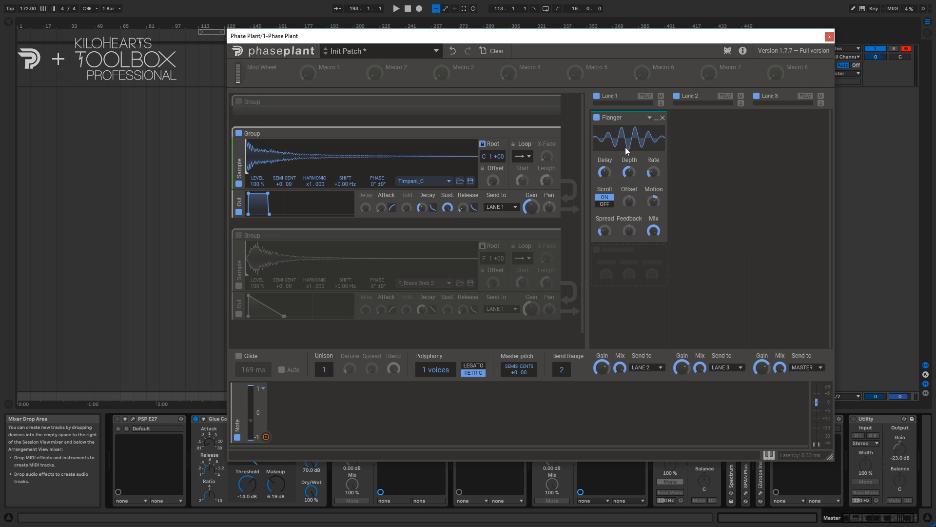
Disable and collapse the timpani group, and expand and enable the reese sample group.
click(238, 133)
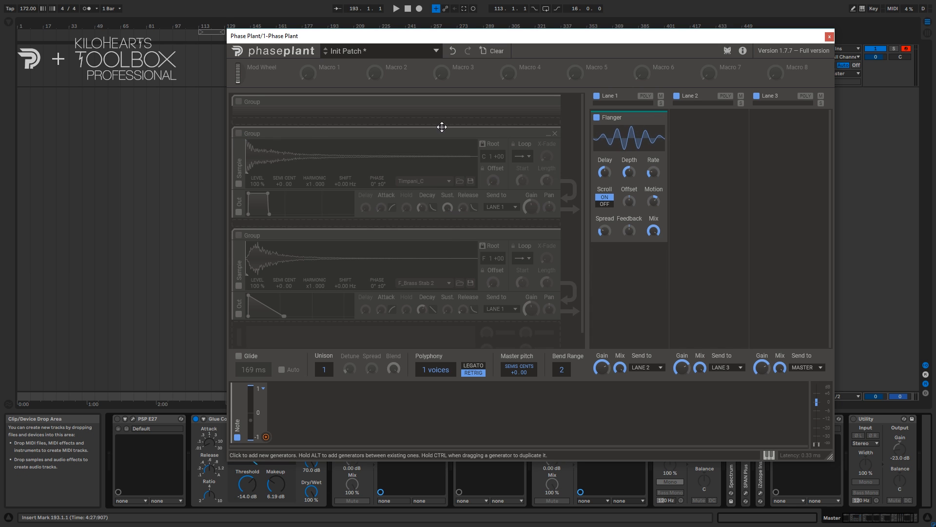
click(548, 133)
click(548, 102)
click(239, 101)
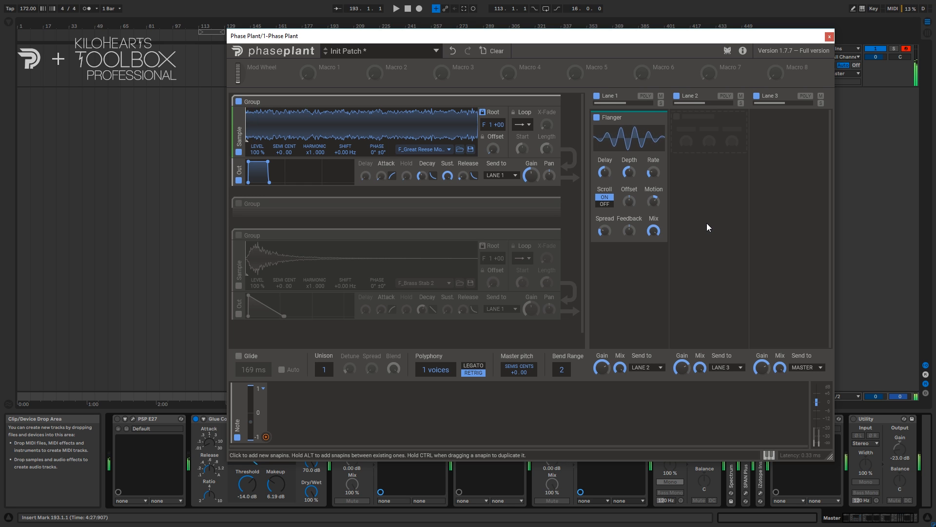
Try out the Flanger's Mix, Depth, Rate, Motion and Offset on the reese, and turn Scroll off.
drag(653, 231, 638, 322)
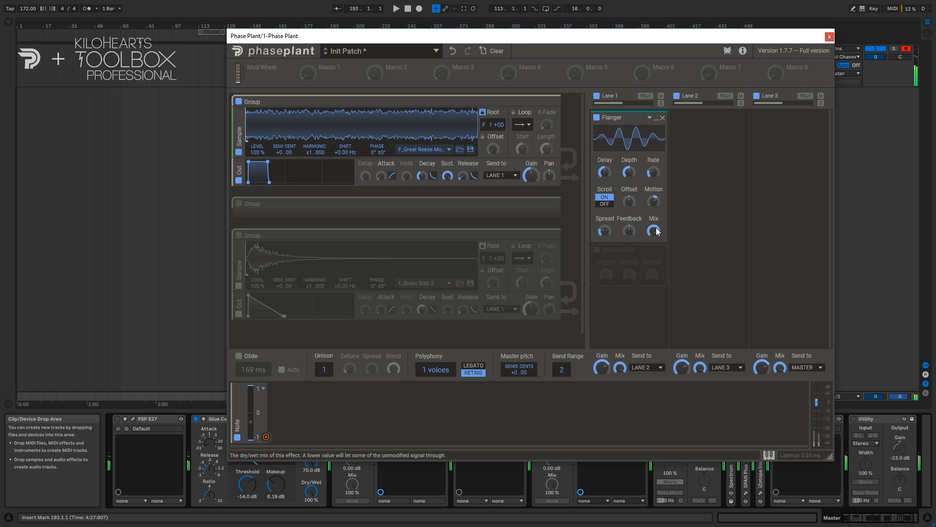
drag(630, 172, 654, 142)
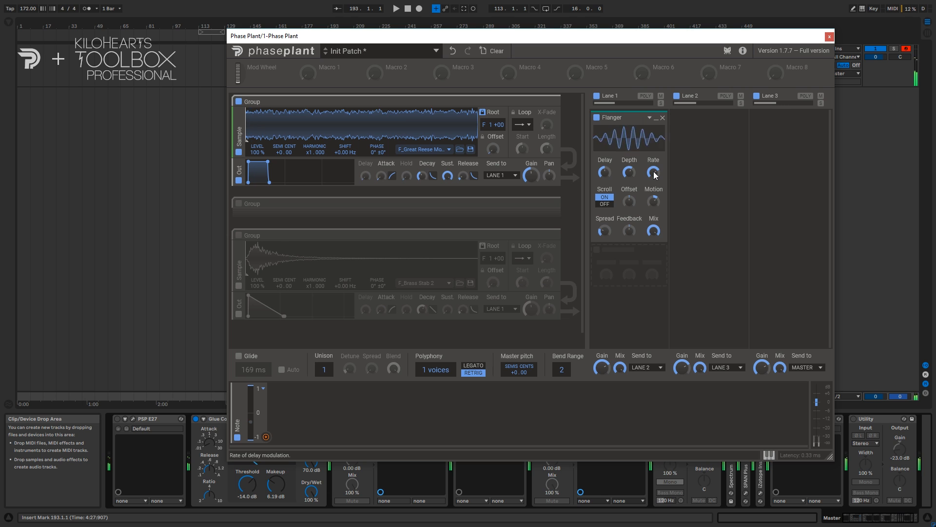
drag(653, 201, 629, 186)
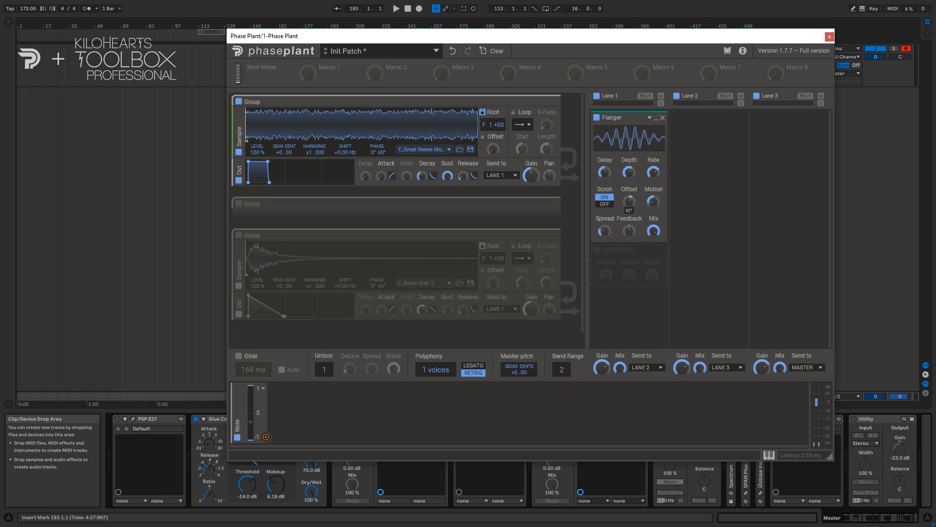
click(608, 205)
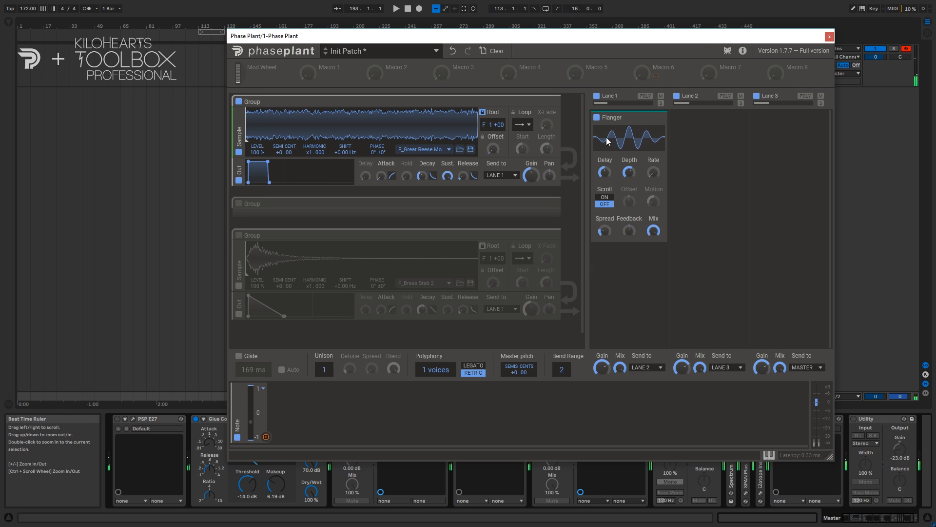
Try the Flanger with Scroll on, higher Rate, Feedback and Spread, and a reduced Mix, and remove it from Lane 1.
click(605, 197)
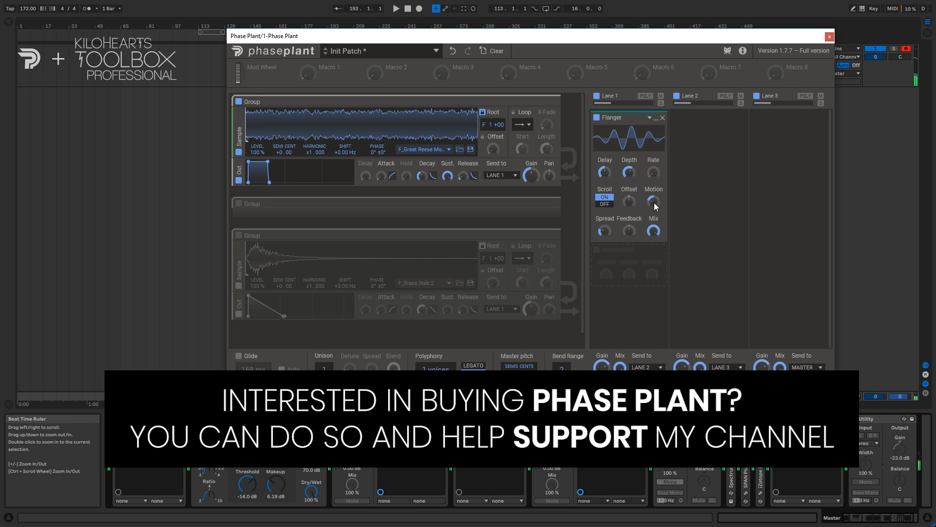
drag(653, 171, 652, 156)
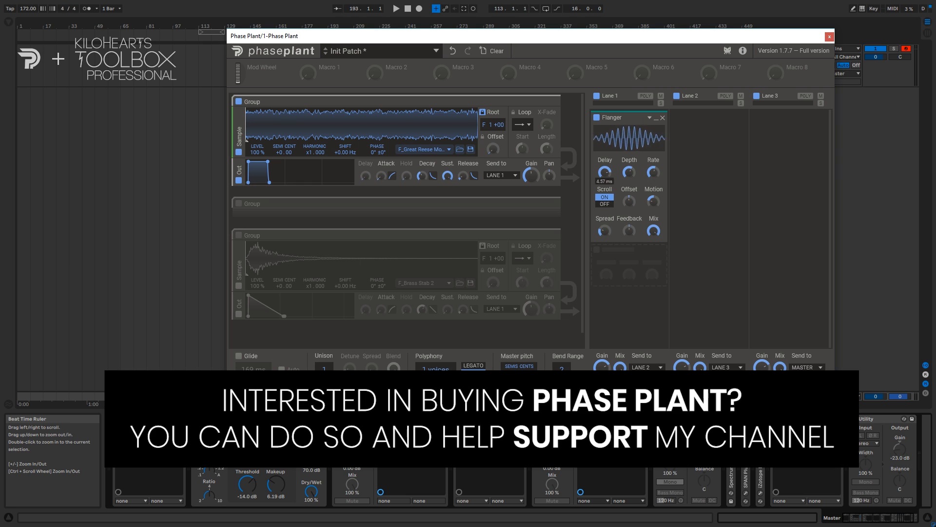
drag(629, 230, 629, 220)
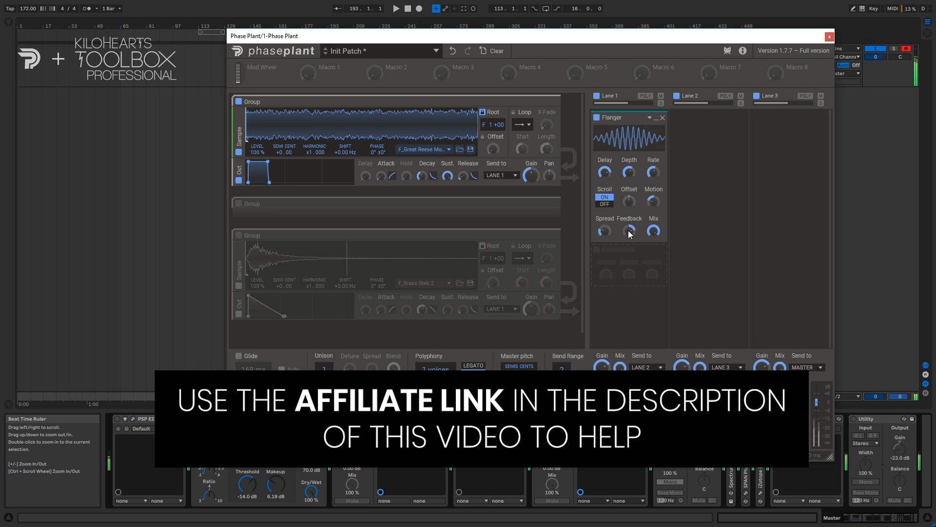
drag(654, 231, 653, 248)
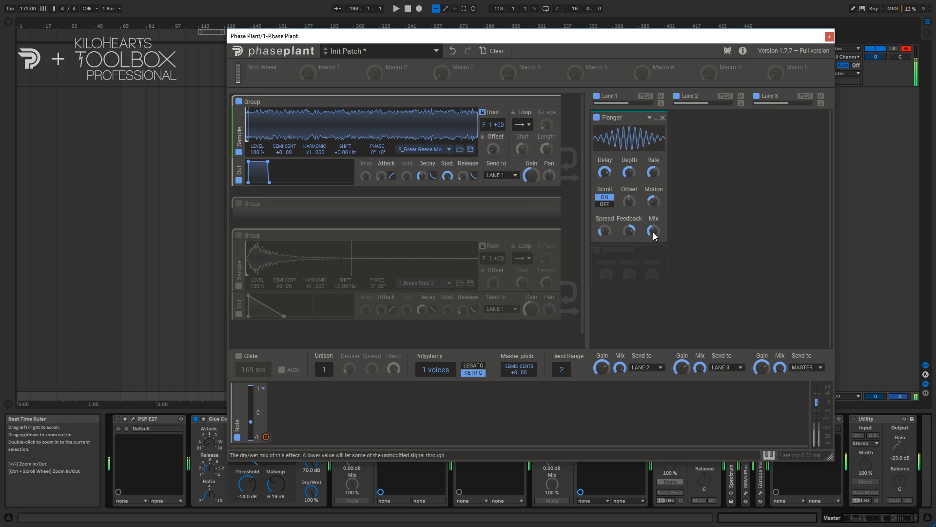
drag(604, 232, 605, 244)
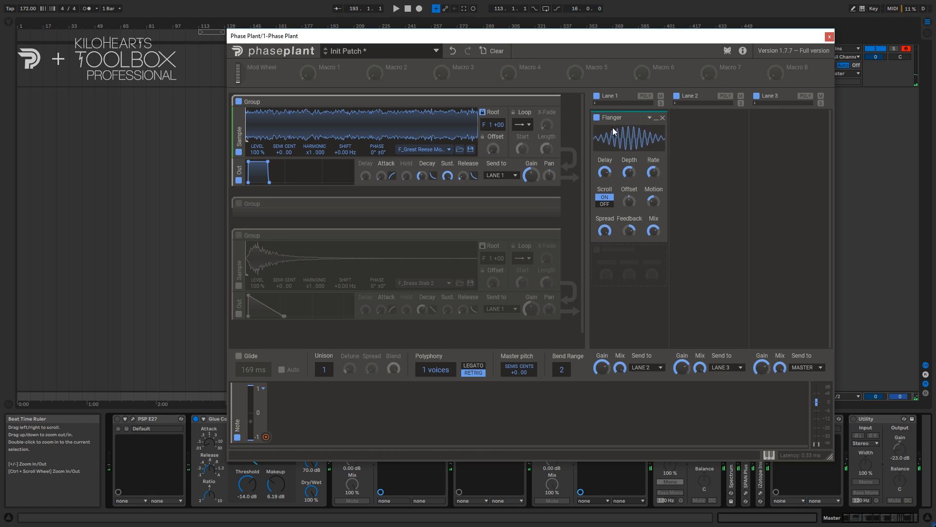
click(662, 118)
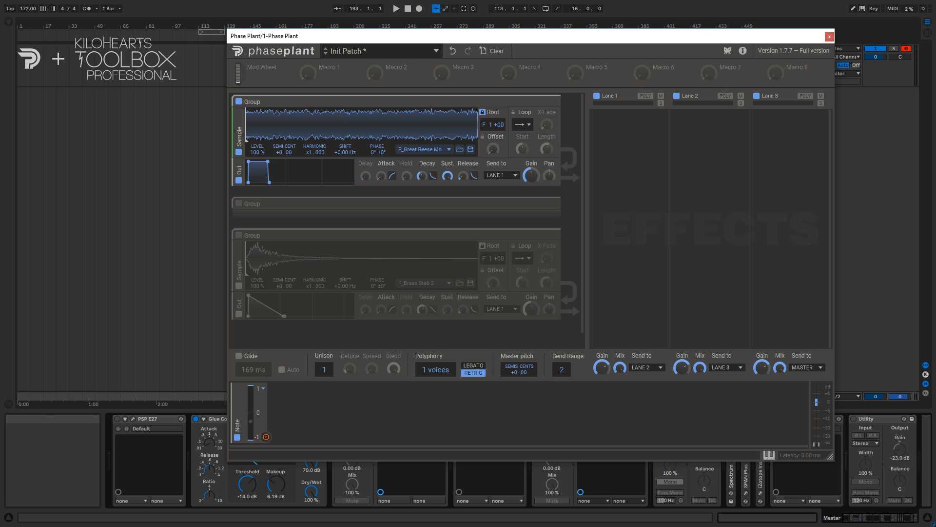
Add a Formant Filter to Lane 1, move its formant point around the vowel field and raise its Q.
click(648, 133)
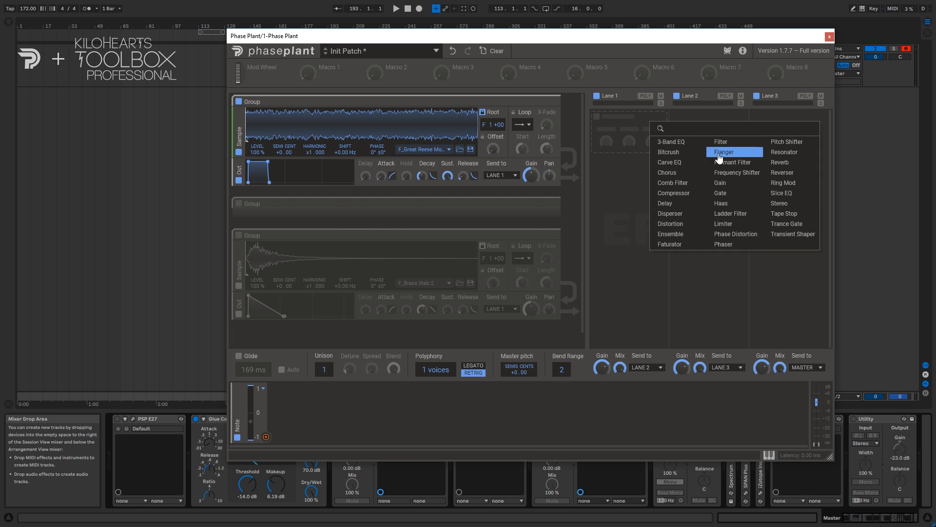
click(731, 166)
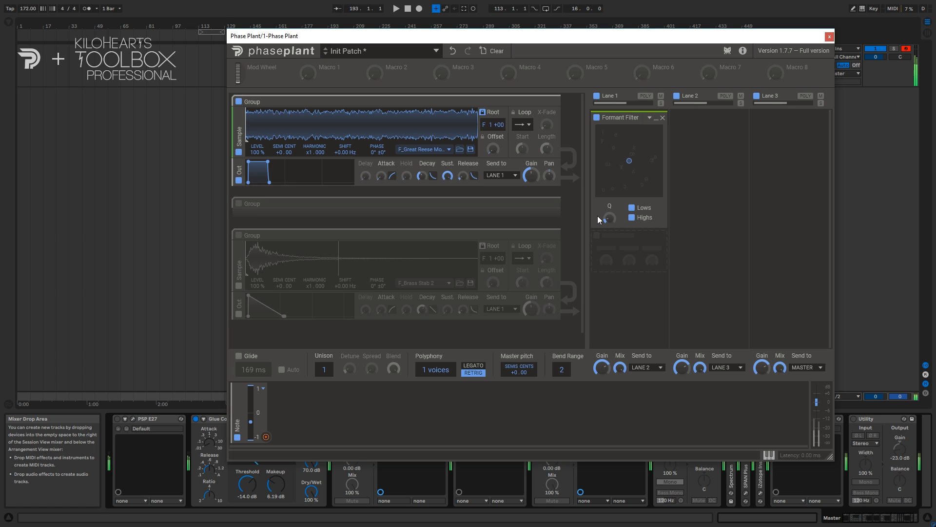
drag(629, 161, 596, 196)
mouse_move(604, 146)
mouse_down()
mouse_move(606, 219)
mouse_move(611, 161)
mouse_up()
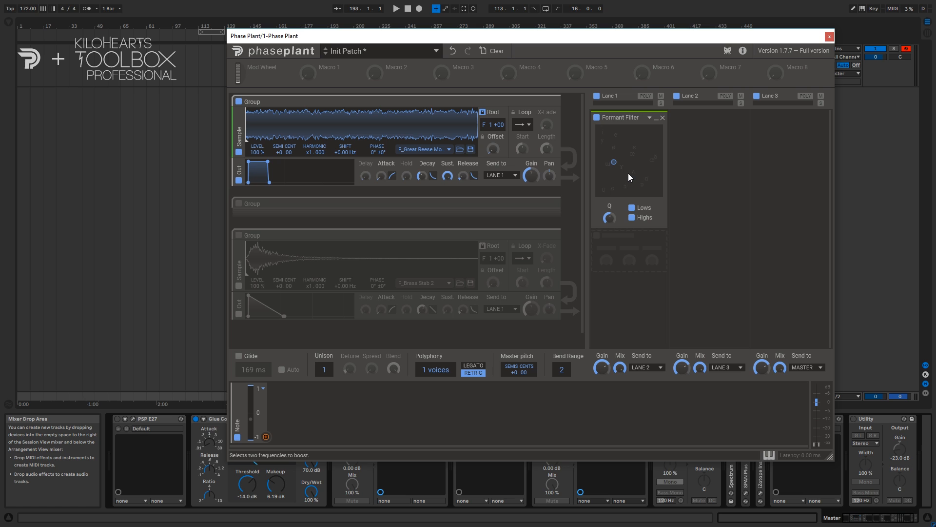
Audition the Formant Filter with Lows and Highs each switched off in turn, and remove the filter.
click(632, 208)
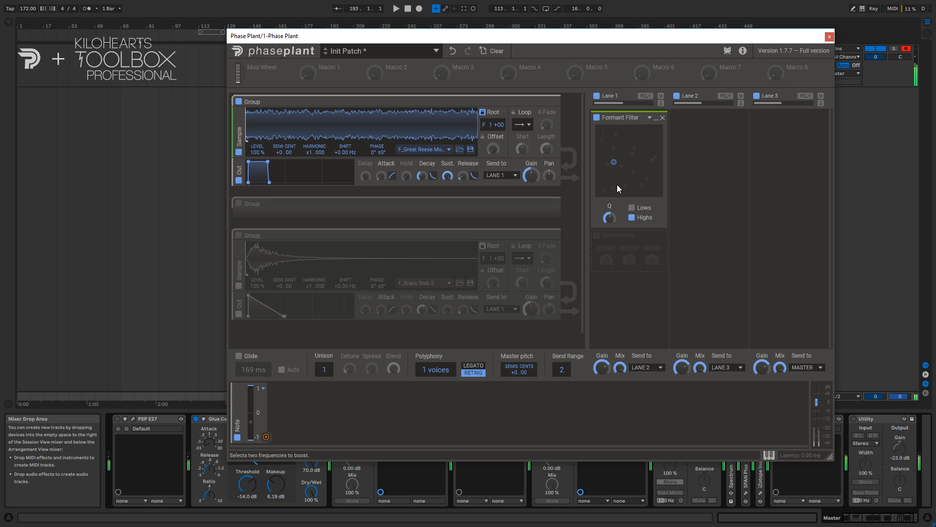
click(631, 208)
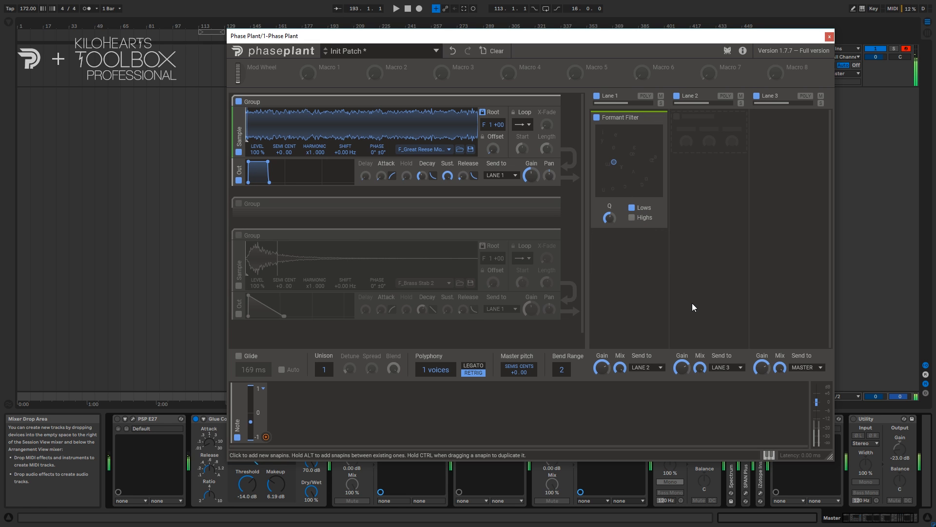
click(630, 217)
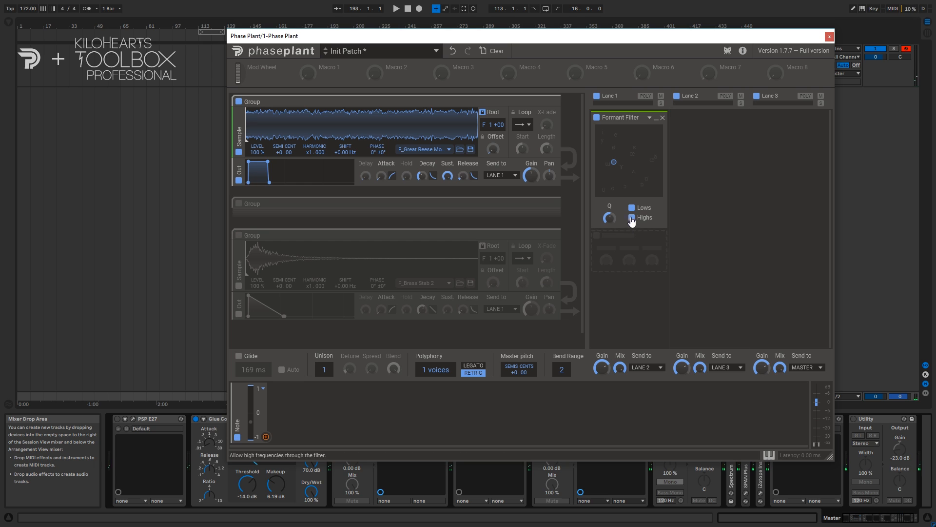
click(660, 119)
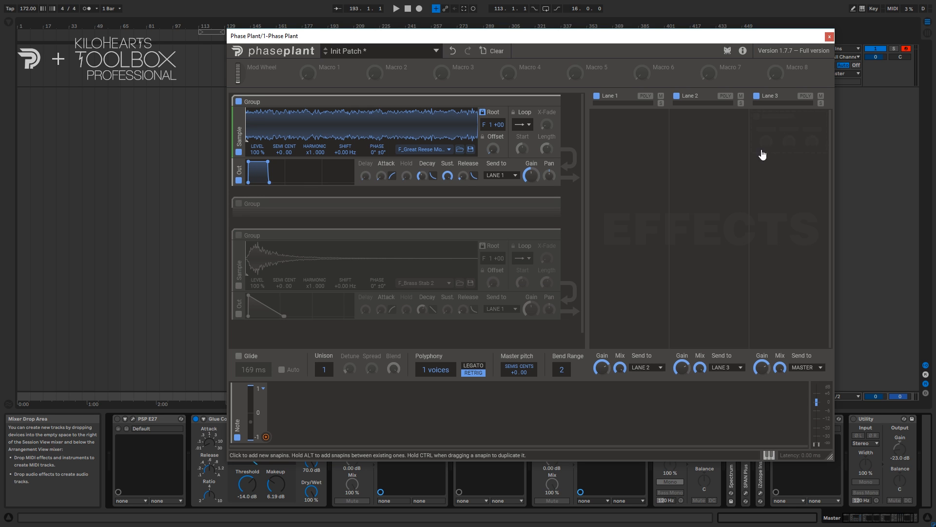
Audition a Frequency Shifter with a 462 Hz shift in Lane 1, and remove it.
click(640, 139)
click(722, 186)
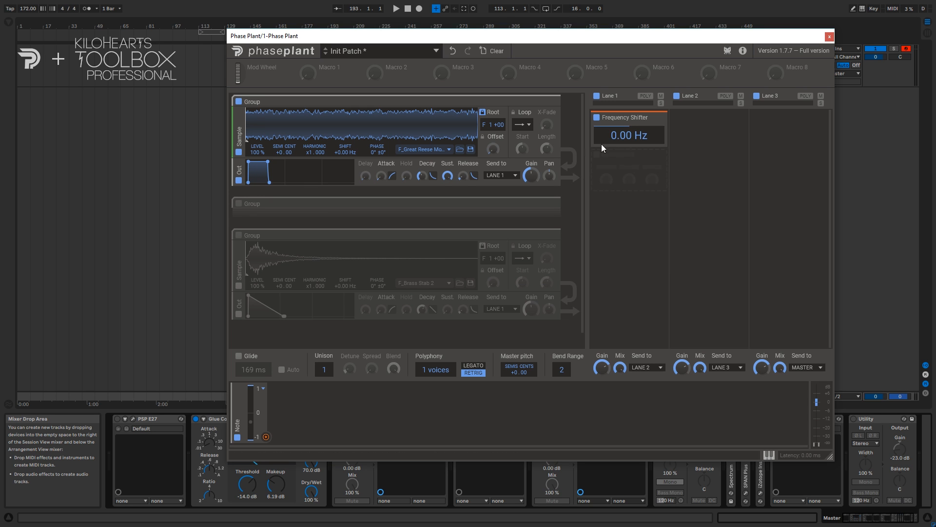
mouse_move(628, 141)
mouse_down()
mouse_move(628, 183)
mouse_move(628, 146)
mouse_up()
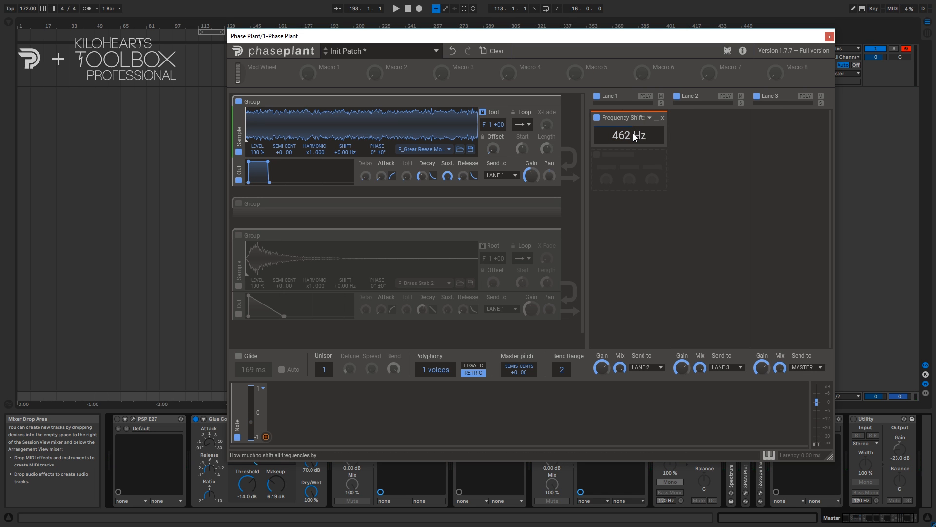
click(662, 117)
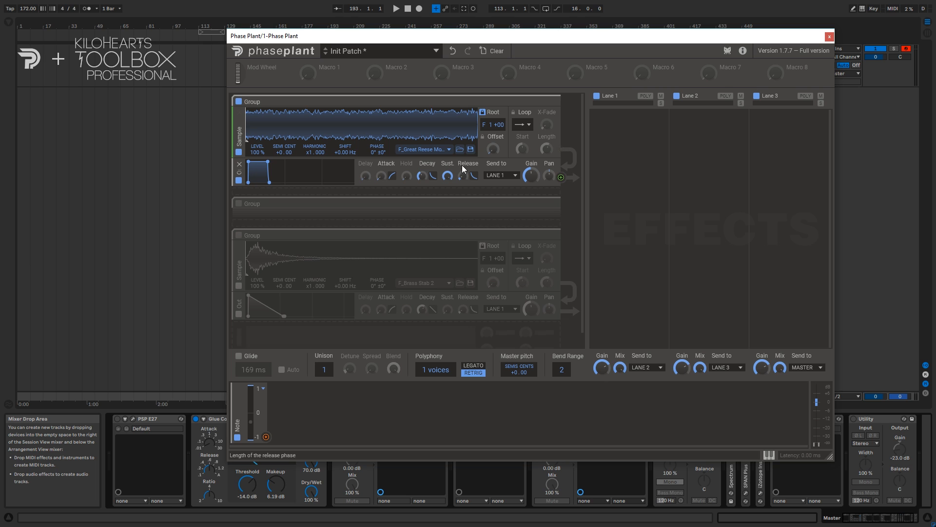
Add a second Output to the Reese sample group sent to Lane 2, and route Lane 1 to Lane 3.
click(487, 194)
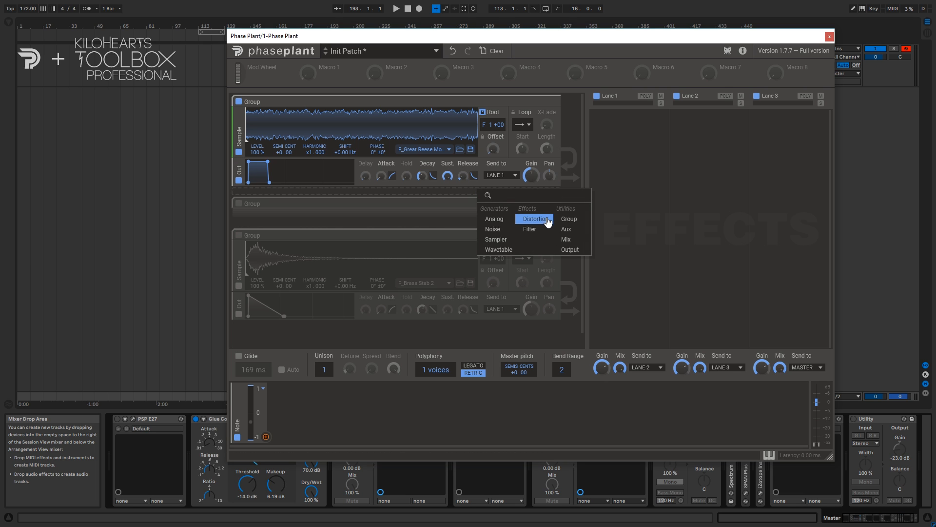
click(570, 249)
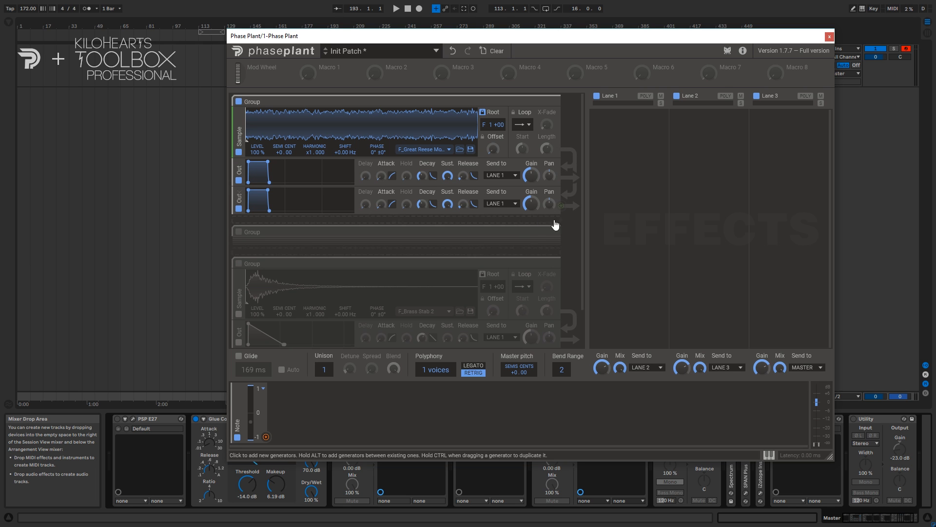
click(502, 203)
click(500, 218)
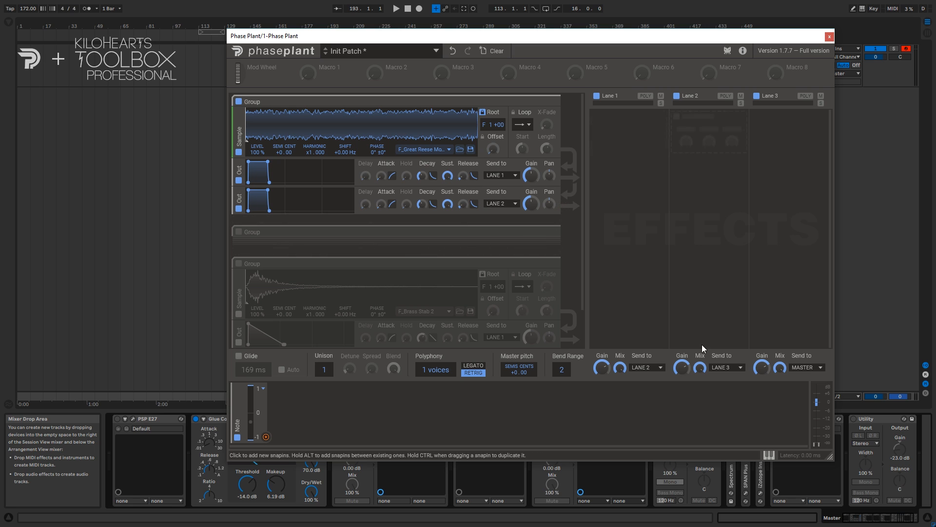
click(644, 369)
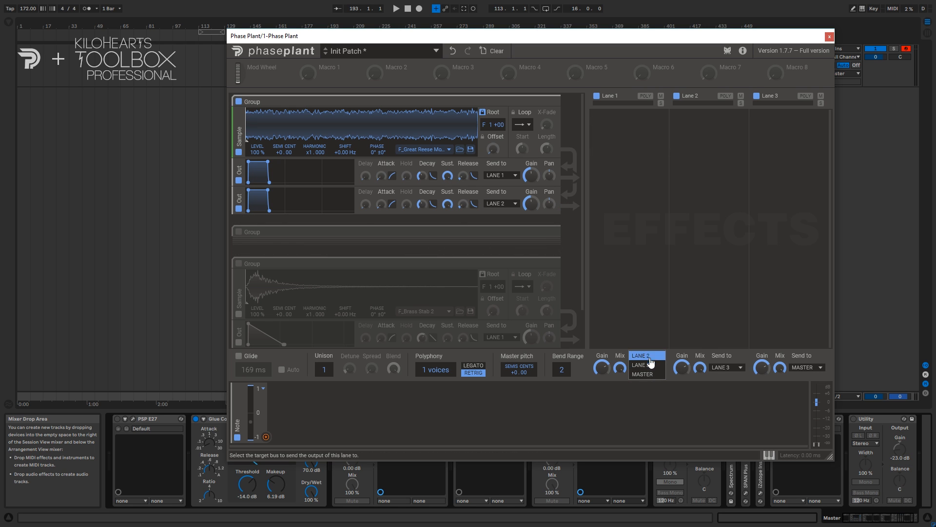
click(644, 367)
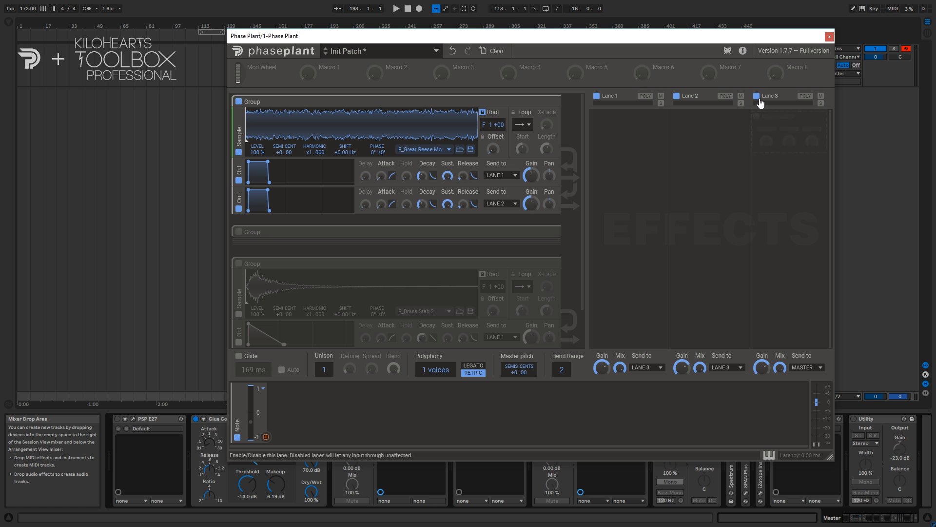
Add a low-pass Filter to Lane 1, lower its cutoff and solo the lane.
click(619, 128)
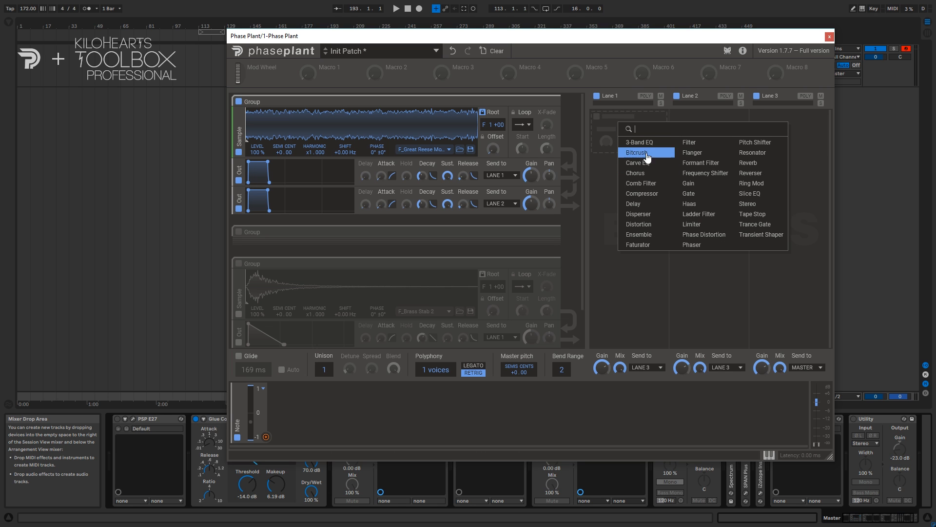
click(689, 143)
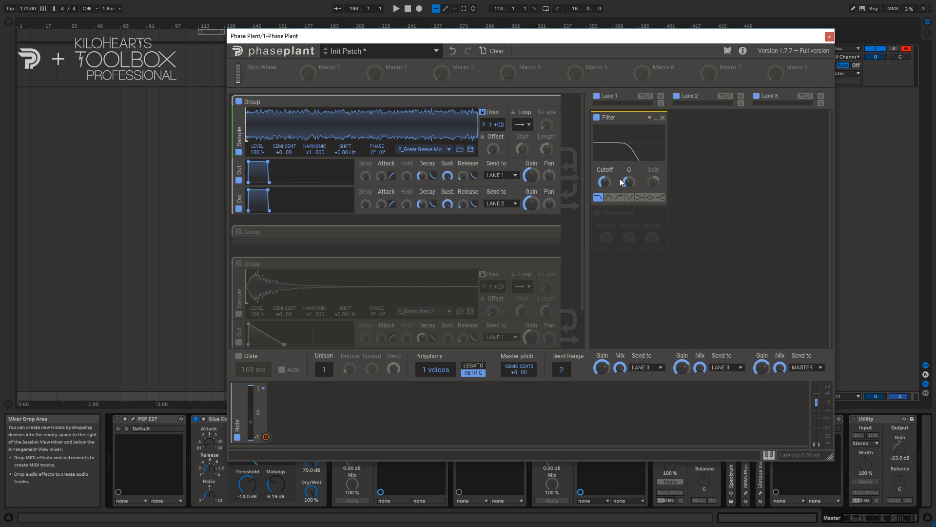
drag(605, 180, 605, 194)
click(661, 103)
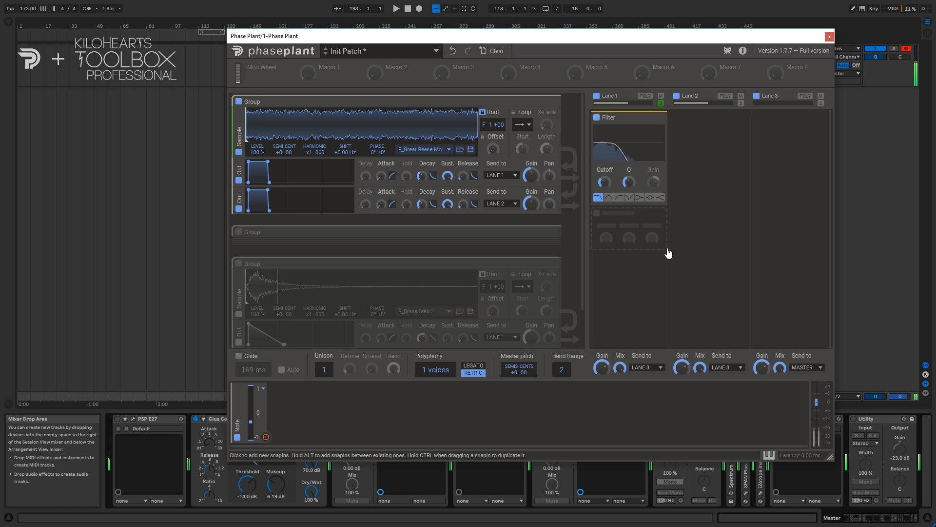
Add a Filter set to high-pass to Lane 2, and solo the lane briefly to check its sound.
click(713, 143)
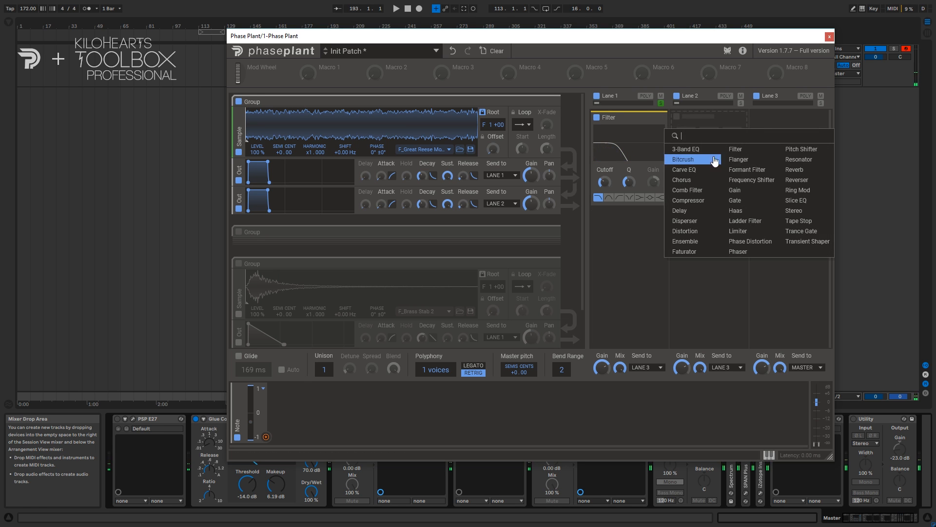
click(689, 157)
click(700, 198)
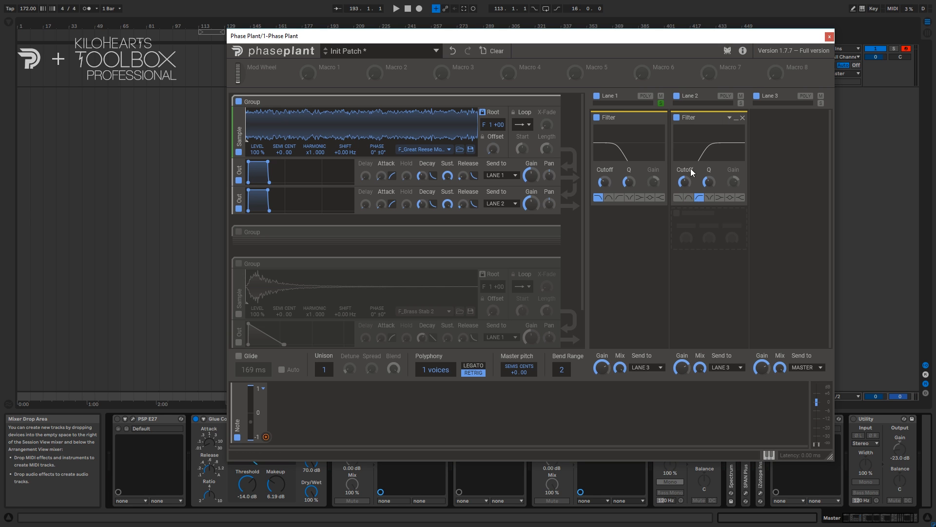
click(741, 103)
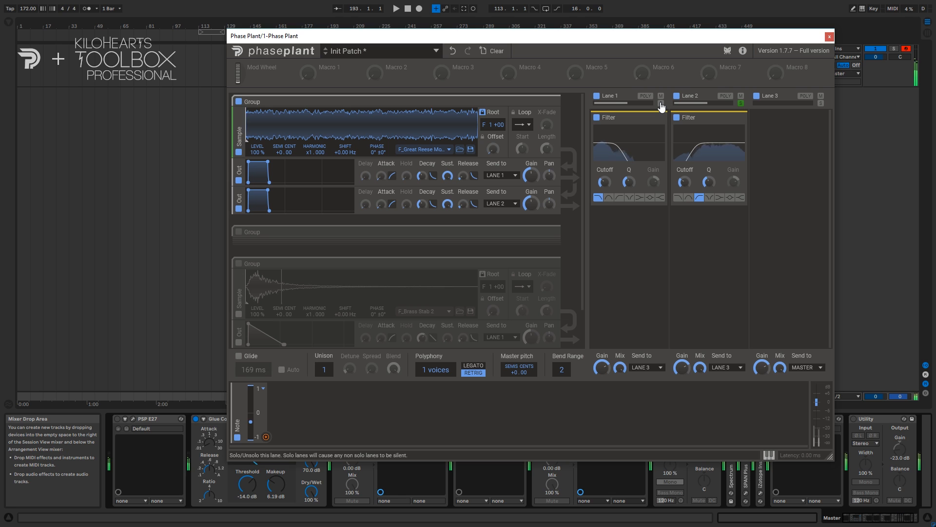
click(740, 103)
Add a Frequency Shifter below the Lane 2 high-pass filter and sweep its shift, finishing at 245 Hz.
click(703, 221)
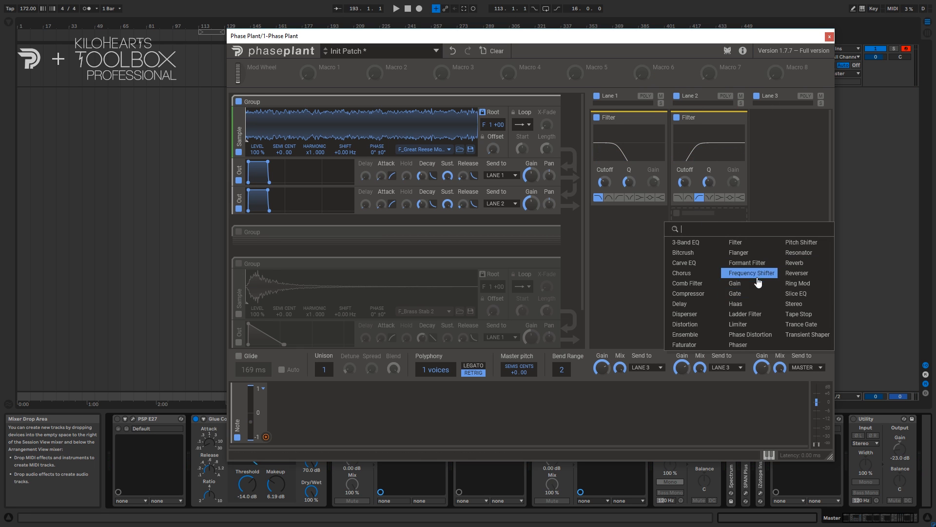
click(751, 273)
mouse_move(695, 230)
mouse_down()
mouse_move(696, 259)
mouse_move(695, 246)
mouse_up()
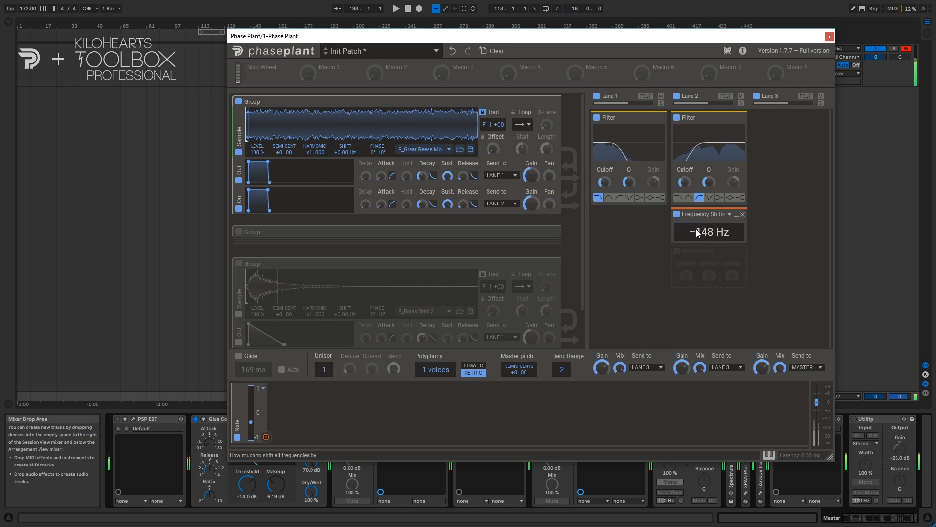
mouse_move(695, 229)
mouse_down()
mouse_move(695, 195)
mouse_move(701, 227)
mouse_up()
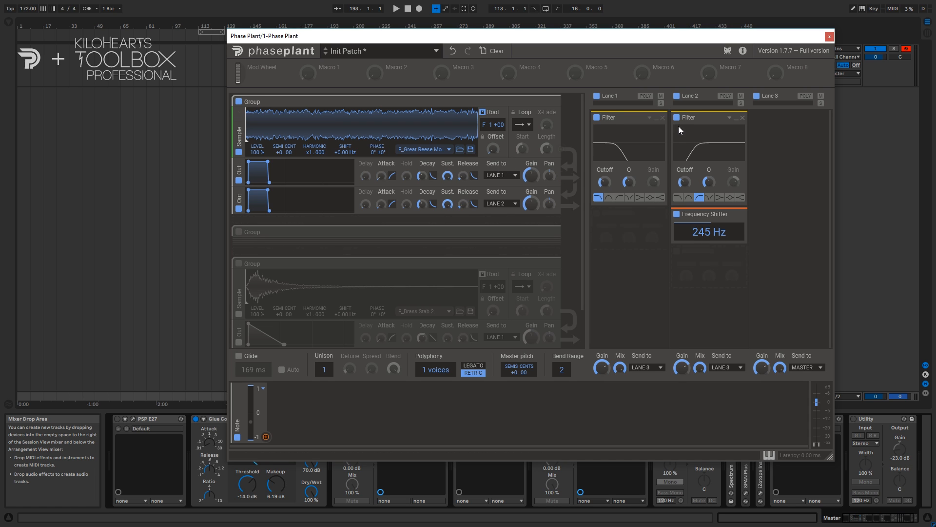
Remove the filters from Lanes 1 and 2 and the Frequency Shifter from Lane 2.
drag(665, 119, 687, 118)
click(742, 117)
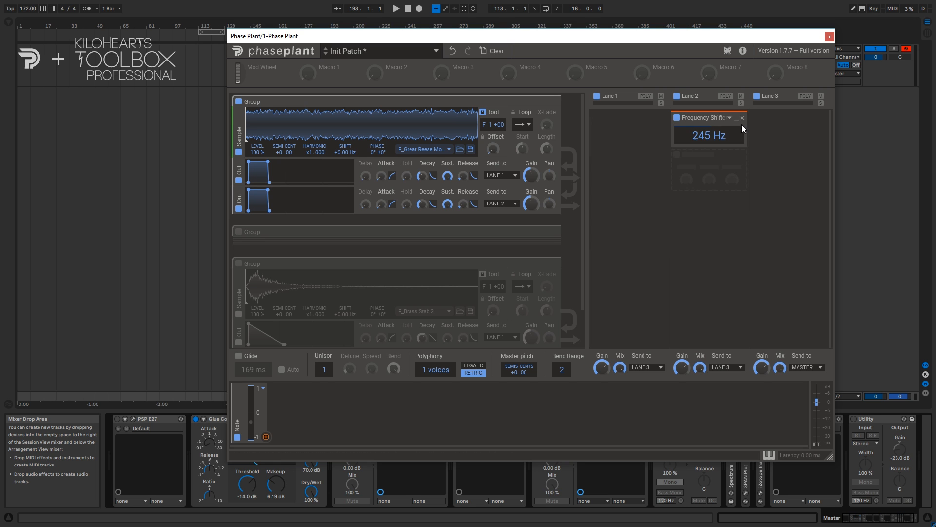
click(742, 117)
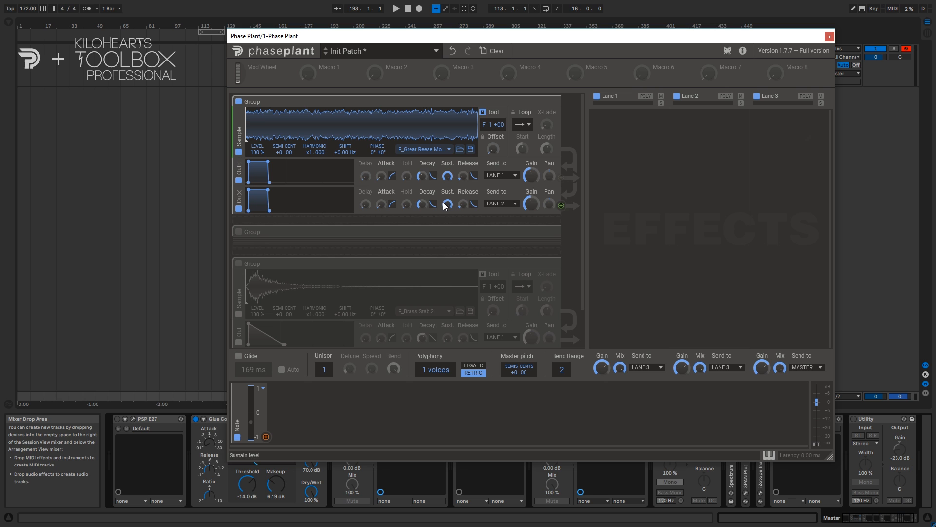
Enable the F_Brass Stab 2 group, and disable the Reese sample group with its second Output removed.
click(239, 264)
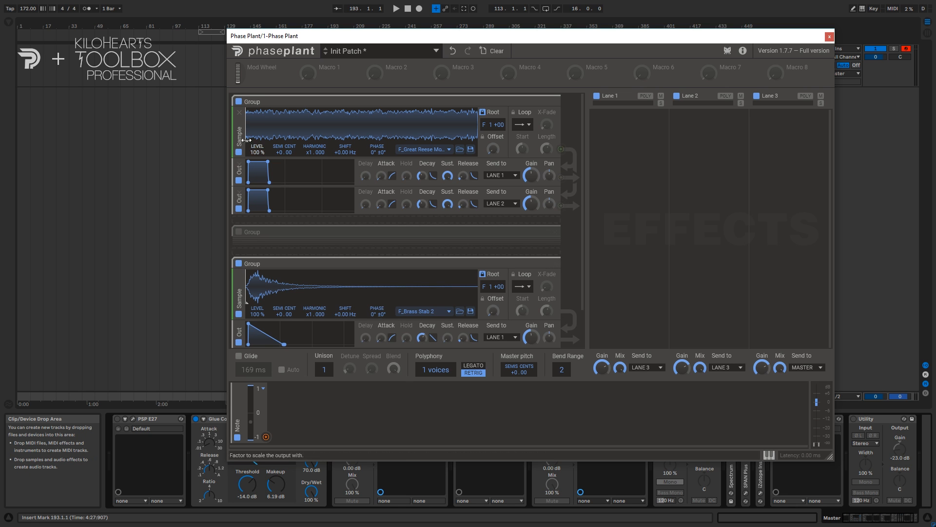
click(239, 101)
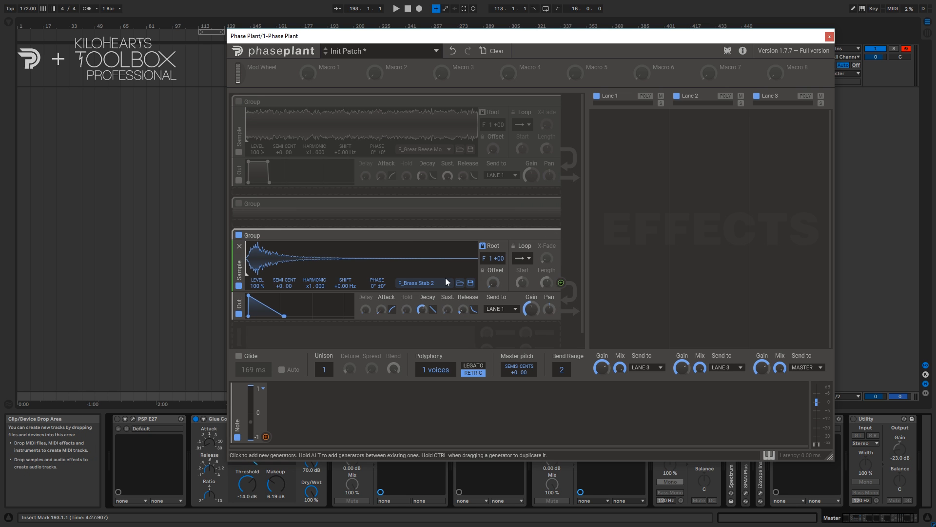
Add a Reverb with a Gate below it in Lane 1, and bypass the Gate briefly to compare the sound.
click(629, 136)
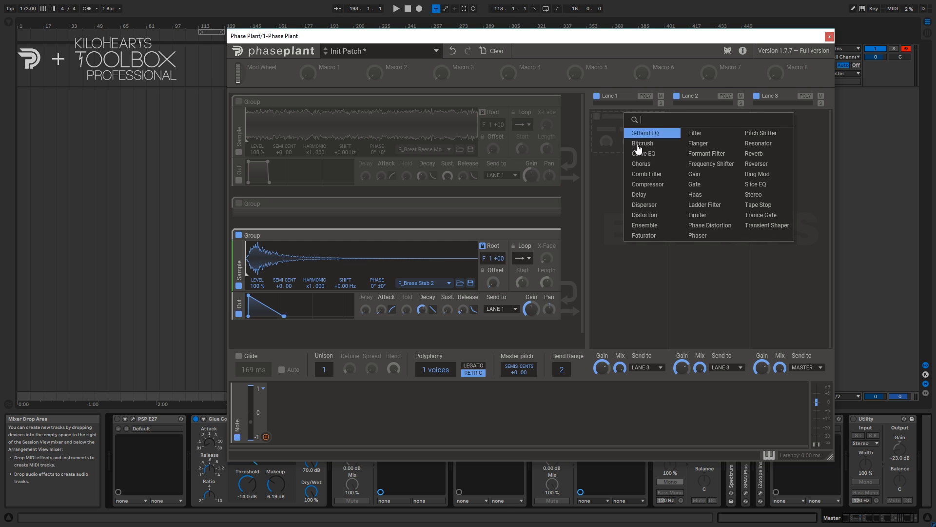
click(755, 154)
click(629, 204)
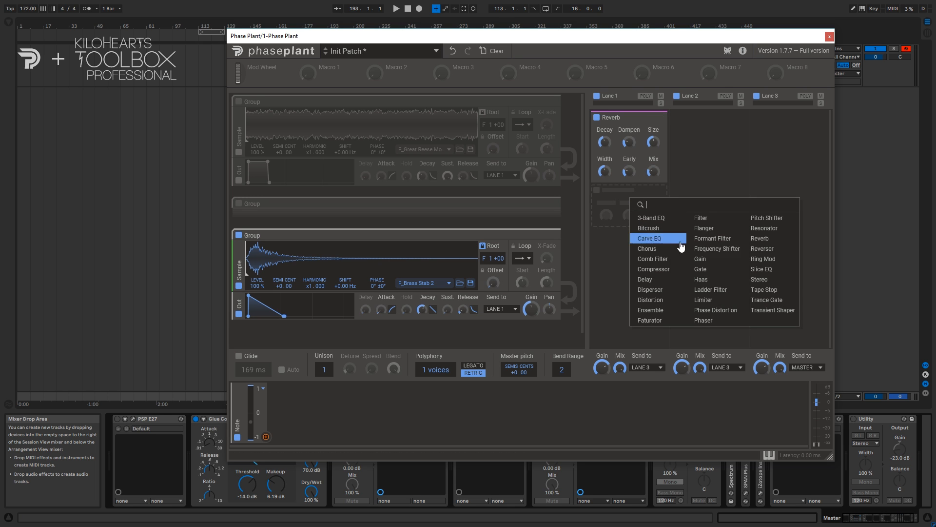
click(721, 270)
click(596, 191)
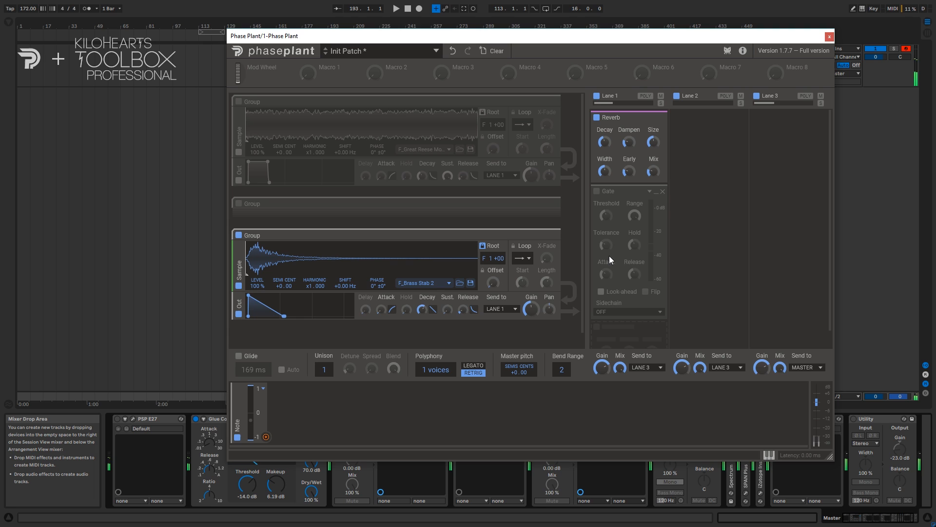
click(596, 191)
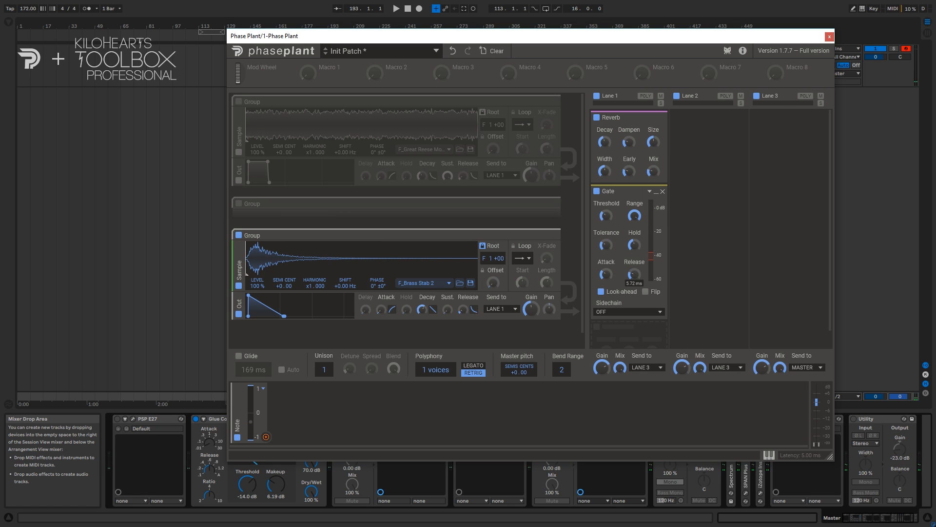
Adjust the Gate's threshold, hold and range in Lane 1.
click(605, 217)
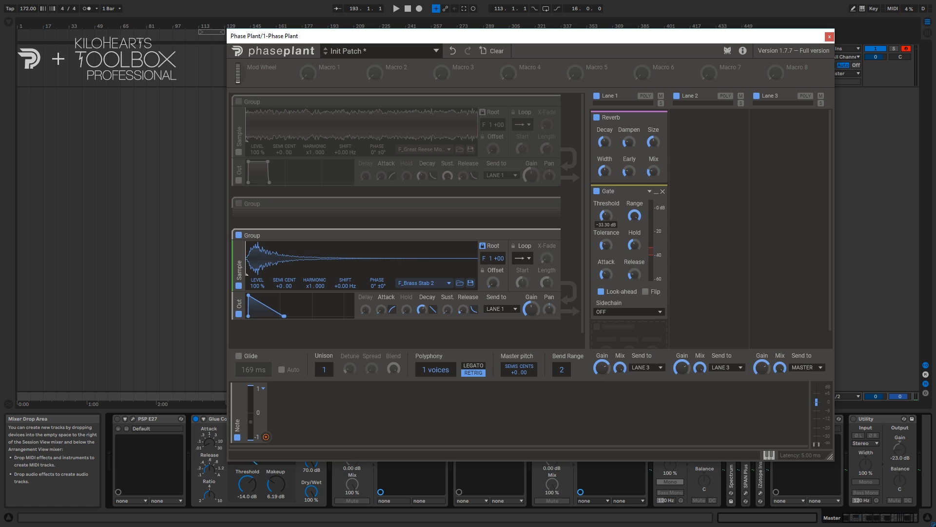
click(634, 245)
click(634, 215)
drag(634, 215, 634, 197)
Raise the Reverb's mix, and switch the Gate off and on again to compare the reverb tail.
drag(653, 172, 653, 174)
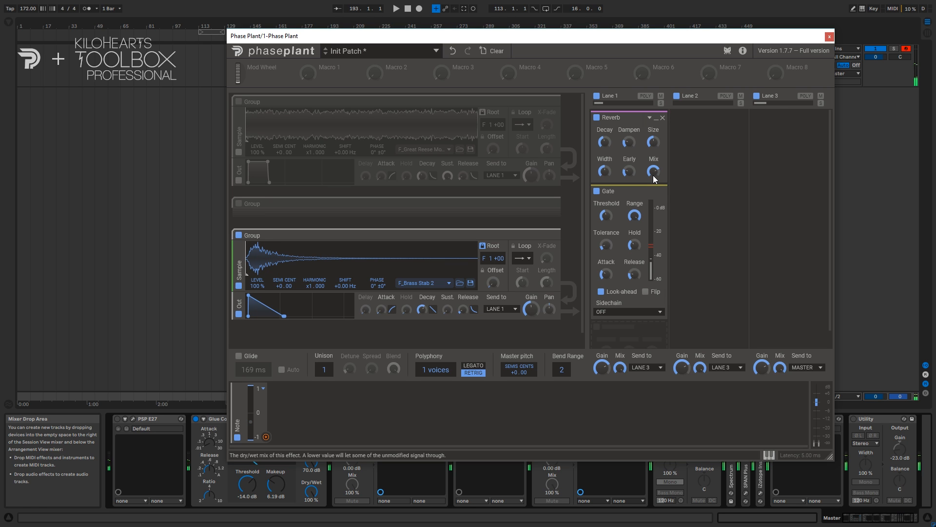
click(597, 191)
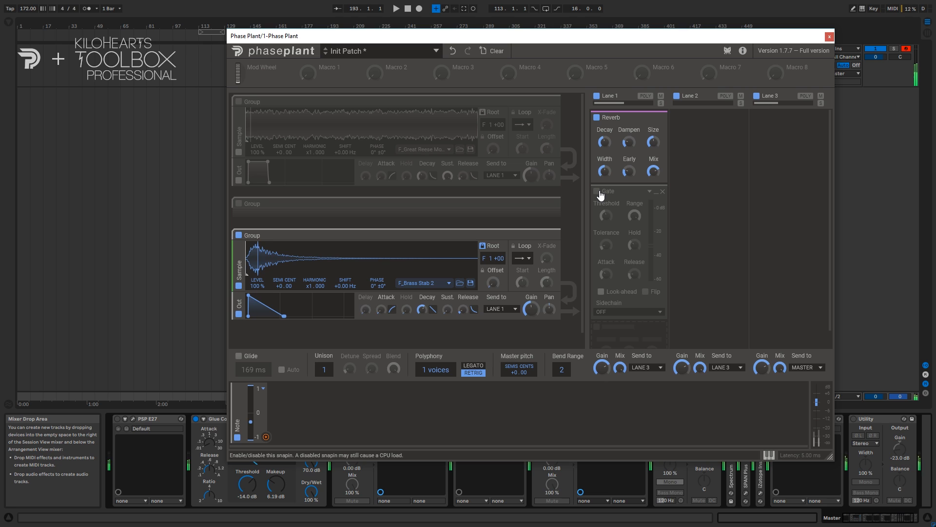
click(599, 191)
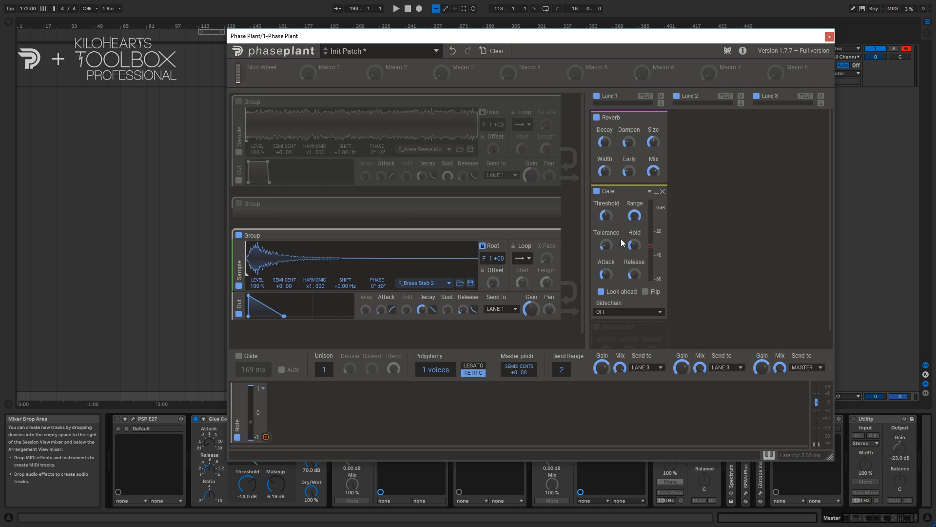
Adjust the Gate's tolerance, attack and release.
click(606, 244)
drag(606, 244, 606, 258)
click(605, 276)
drag(634, 275, 634, 268)
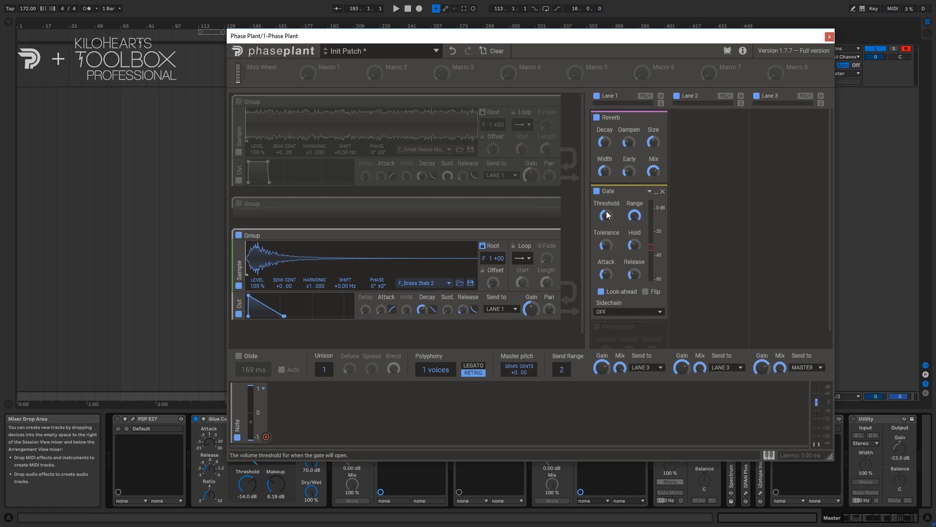
Sweep the Gate's threshold and range, and adjust its hold time.
drag(605, 211, 634, 218)
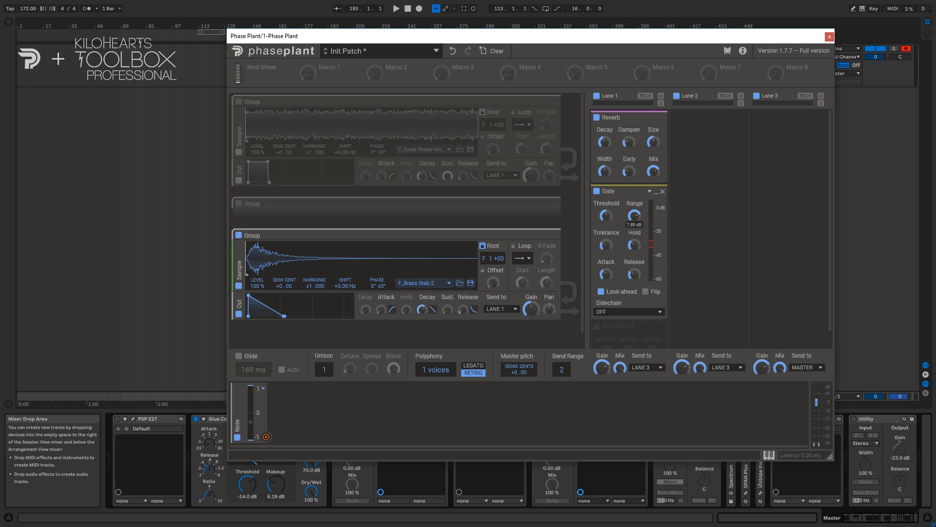
drag(634, 219, 635, 219)
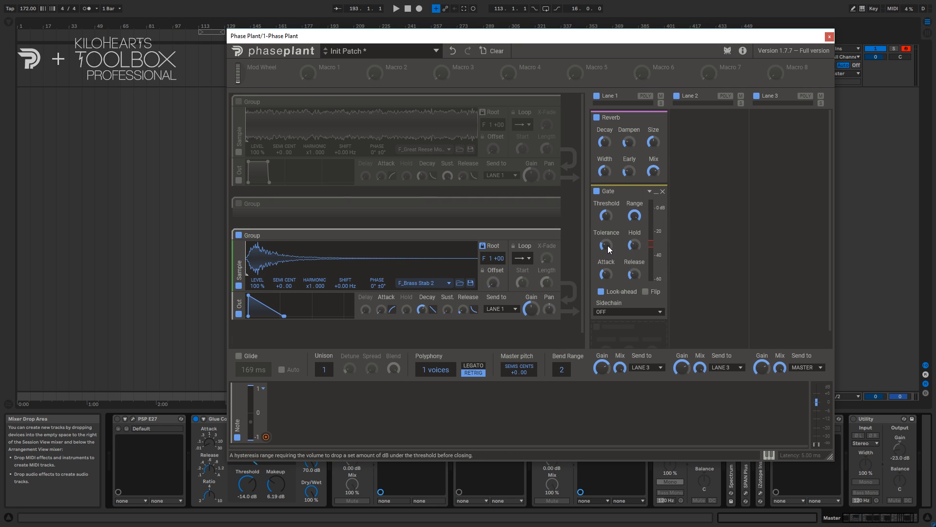
drag(635, 245, 638, 247)
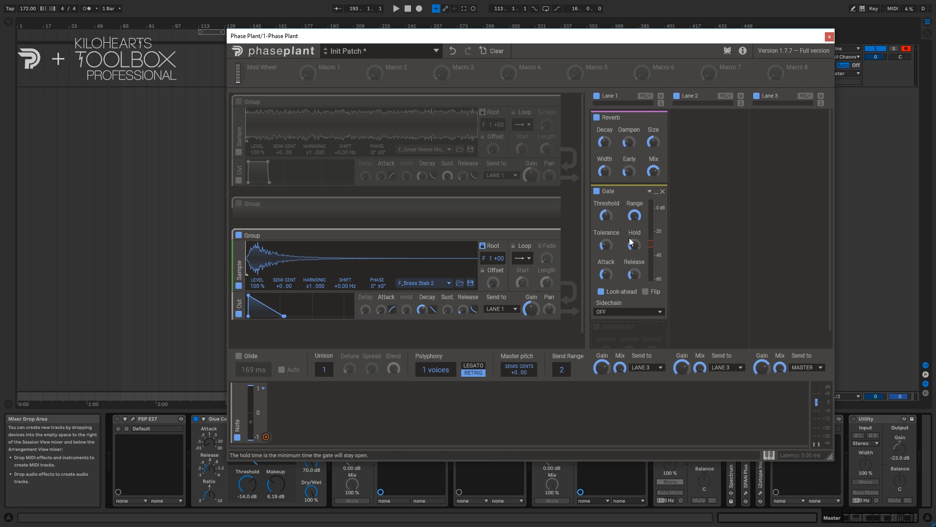
Remove the Gate, Reverb and Note modulator, and disable the F_Brass Stab 2 group.
click(664, 194)
click(662, 118)
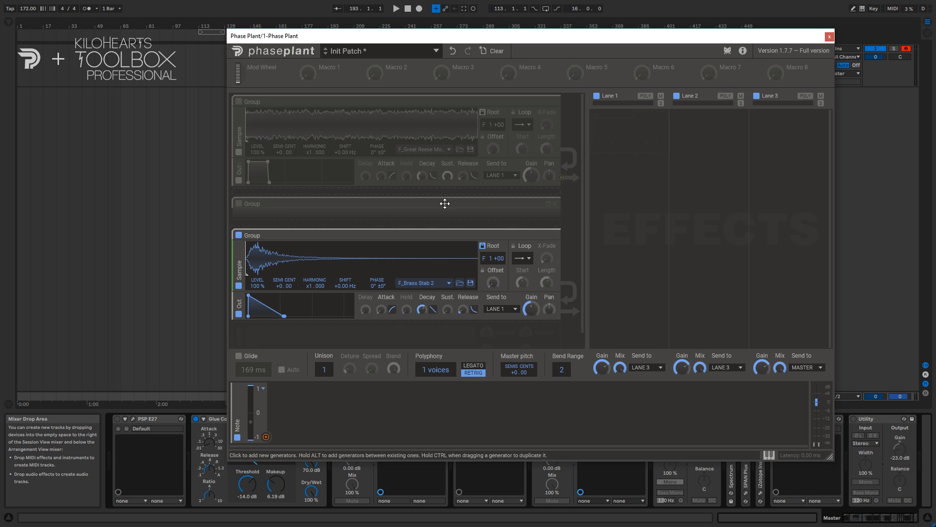
click(239, 235)
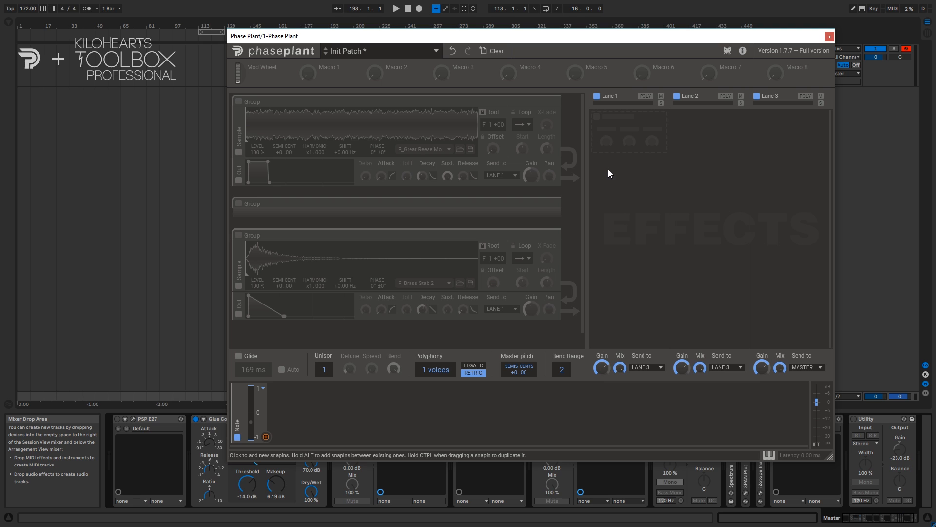
click(233, 390)
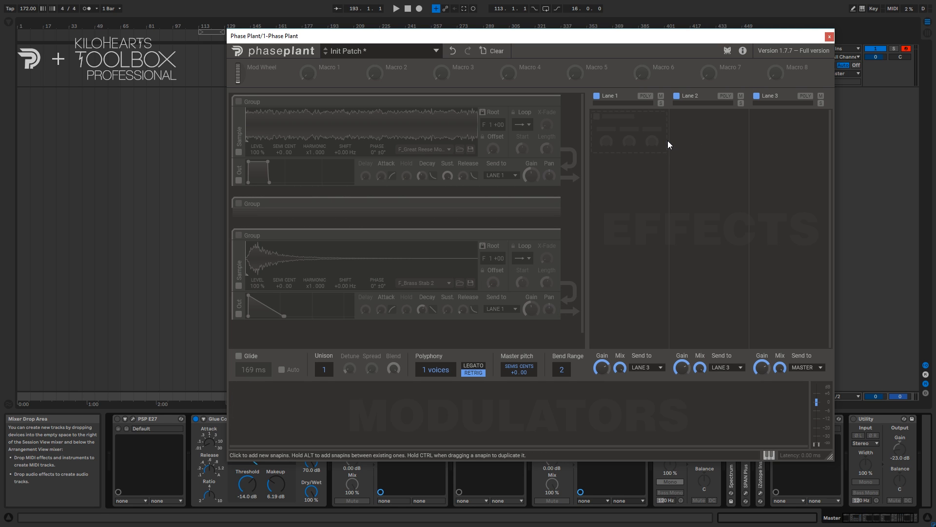
Add a Haas effect to Lane 1 and re-enable the F_Brass Stab 2 group as the only sound source.
click(641, 129)
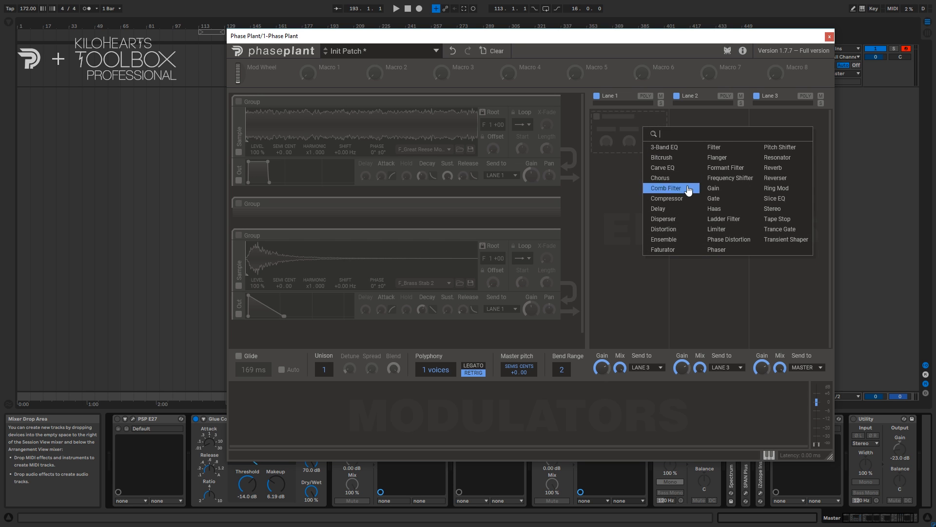
click(727, 210)
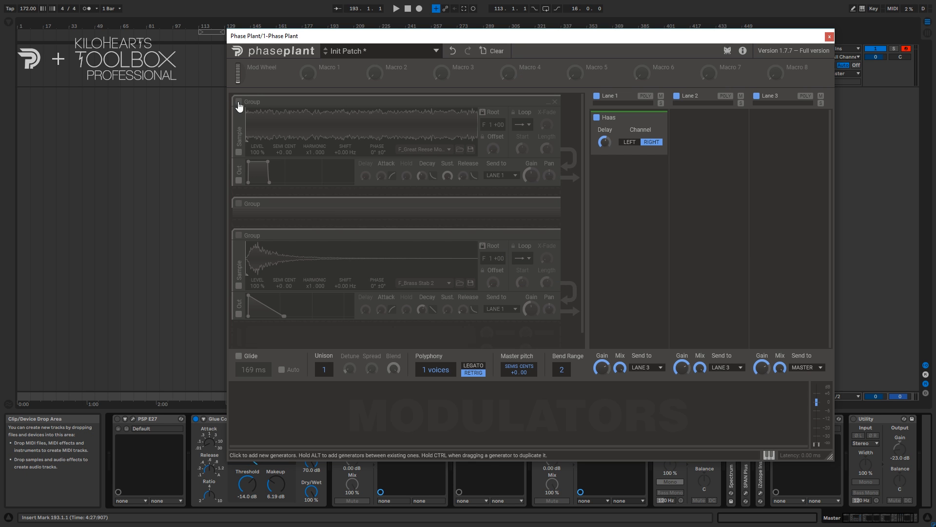
click(239, 203)
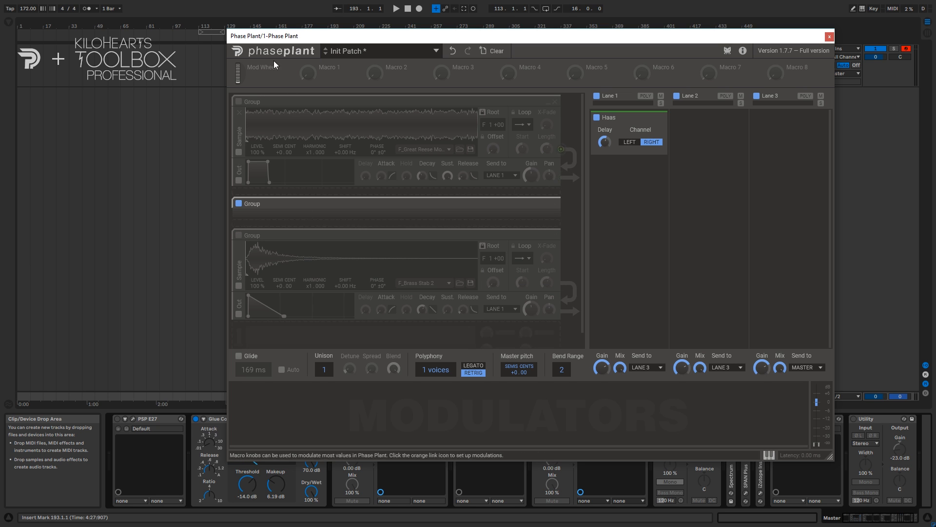
click(239, 204)
click(238, 235)
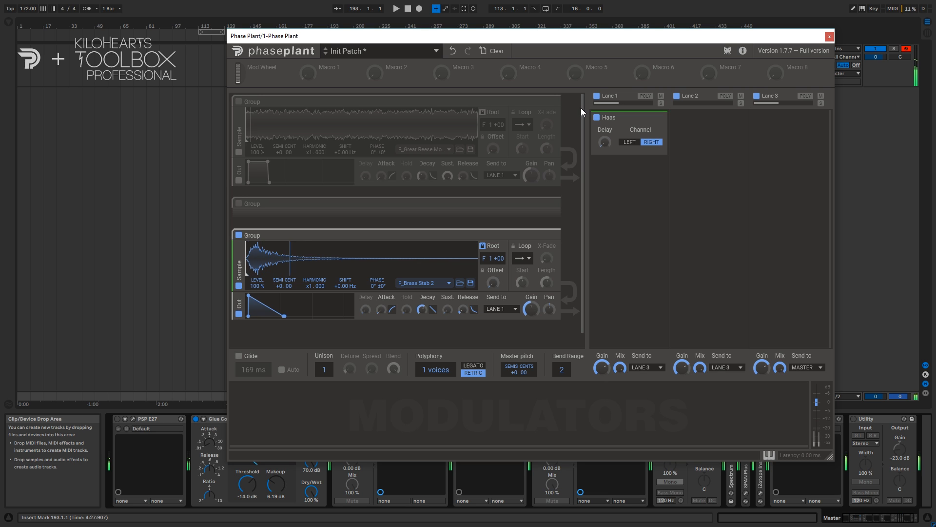
Sweep the Haas delay time up and down, and remove the Haas from Lane 1.
mouse_move(605, 142)
mouse_down()
mouse_move(604, 128)
mouse_move(604, 144)
mouse_up()
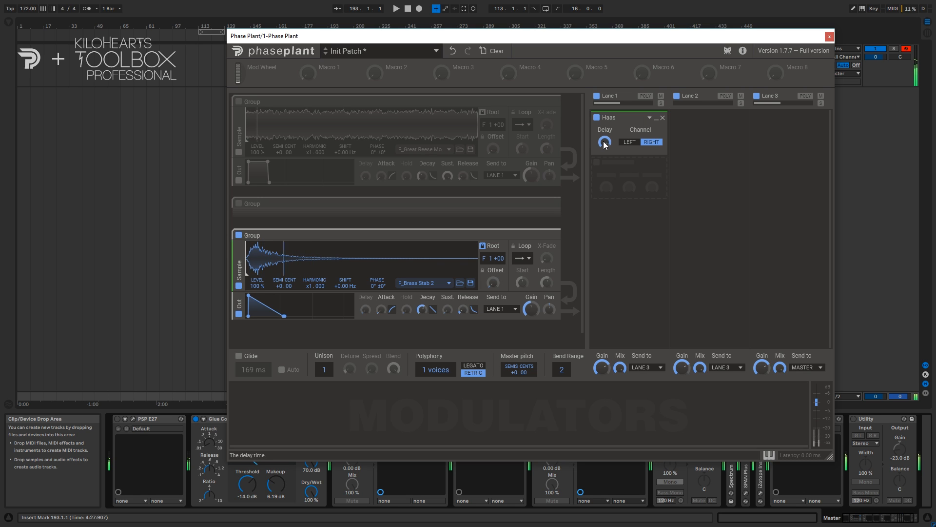
drag(605, 144, 604, 164)
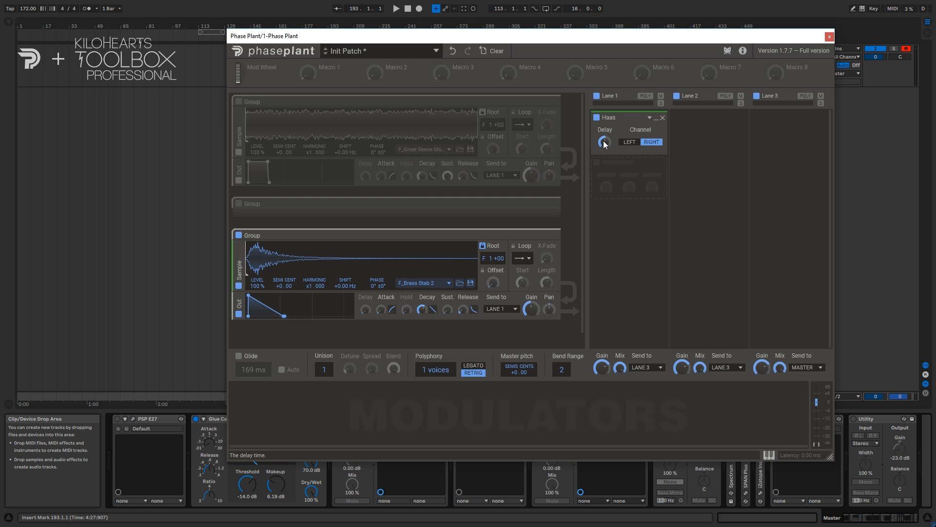
click(663, 118)
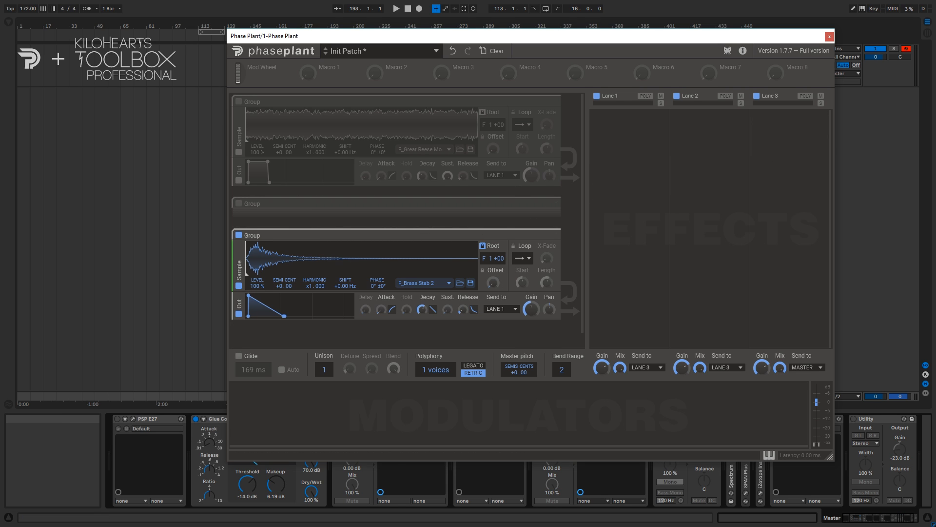
Add a Ladder Filter to Lane 1 and lower its cutoff.
click(662, 151)
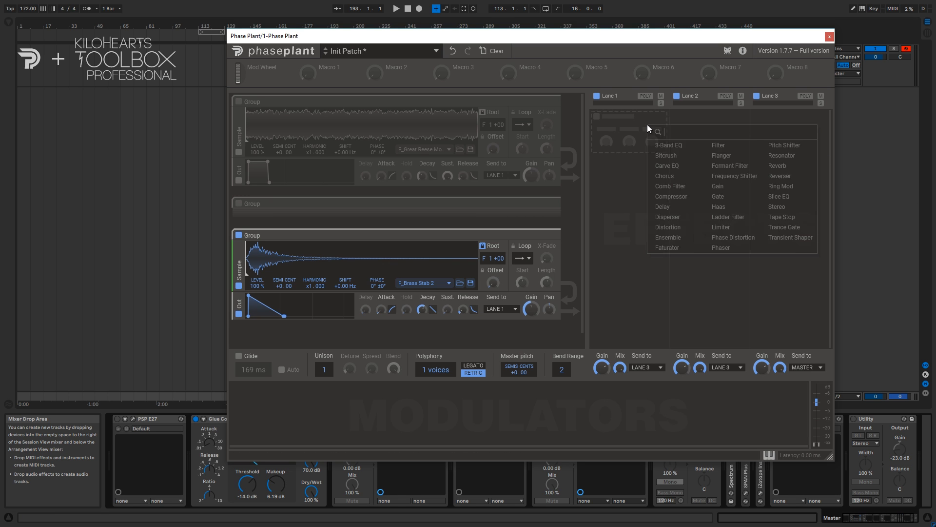
click(727, 217)
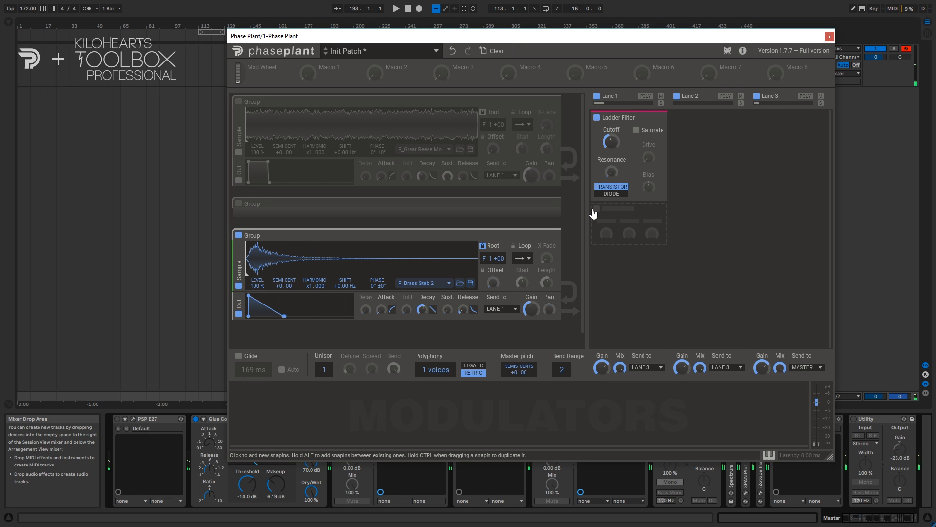
mouse_move(610, 142)
mouse_down()
mouse_move(611, 200)
mouse_move(607, 143)
mouse_up()
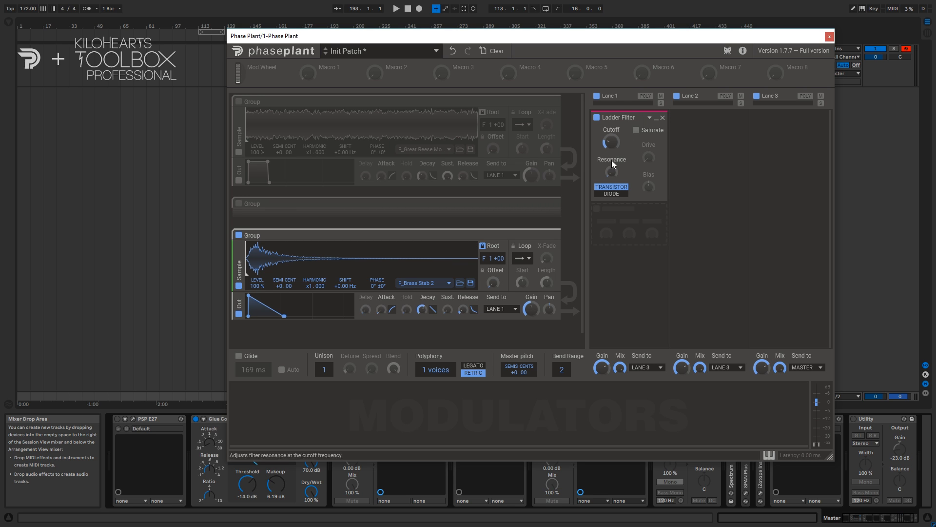
Switch the Ladder Filter back and forth between its Transistor and Diode topologies, finishing on Transistor.
click(613, 194)
click(612, 191)
click(612, 193)
click(613, 191)
click(614, 193)
click(614, 193)
click(614, 193)
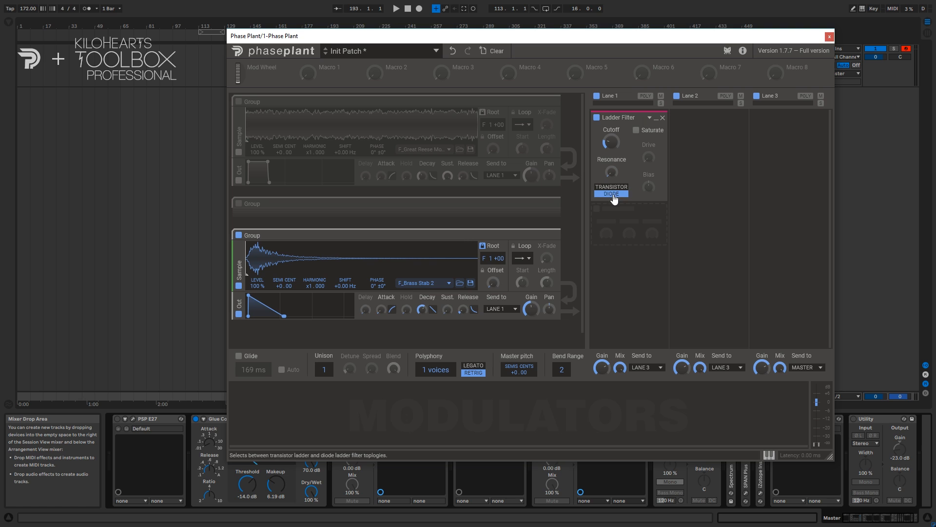
click(613, 191)
Raise the Ladder Filter's cutoff and its resonance to 78 %, with Saturate enabled.
drag(613, 170, 614, 163)
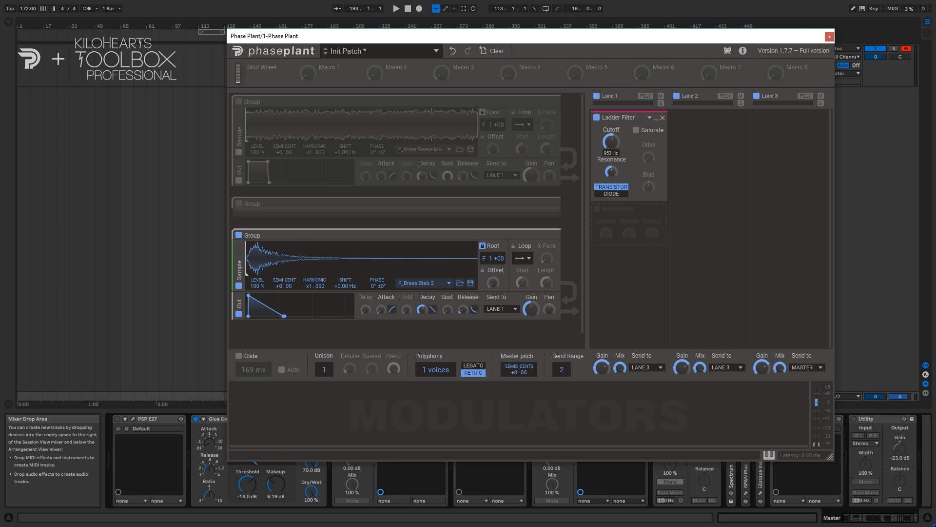
drag(611, 142, 611, 113)
click(636, 129)
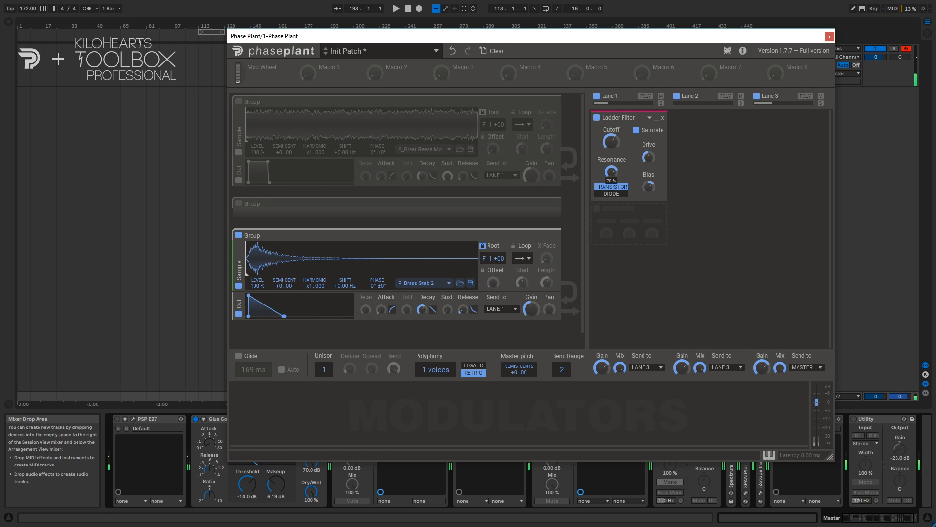
Sweep the saturated Ladder Filter's cutoff in Diode mode, and compare the Diode and Transistor topologies.
click(612, 191)
drag(611, 141, 610, 151)
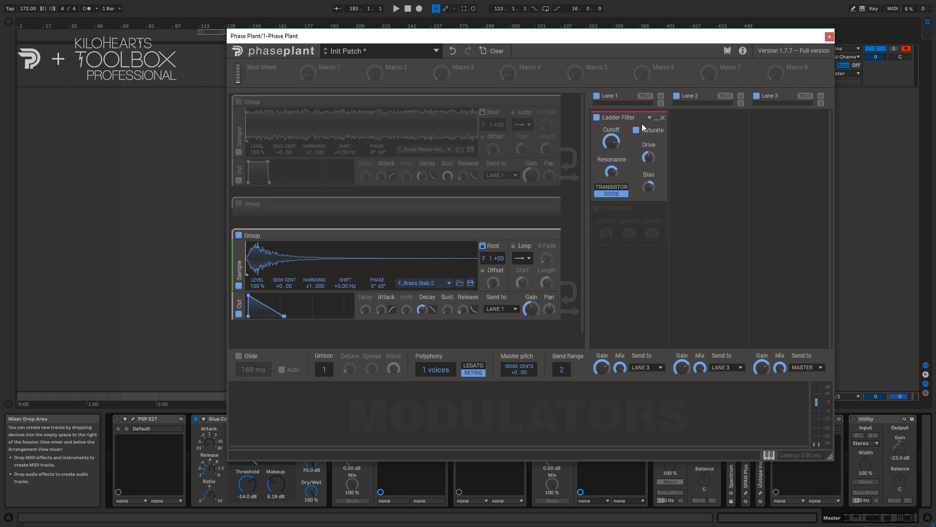
click(610, 194)
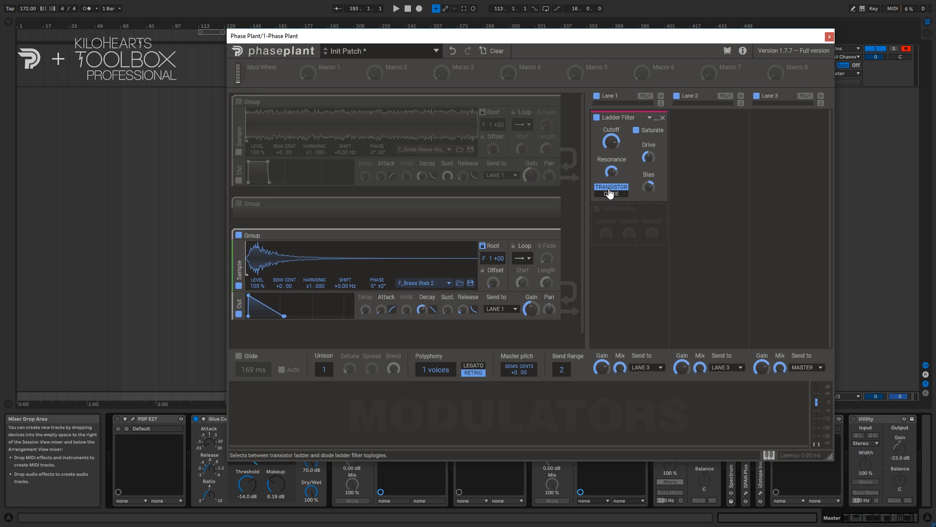
click(610, 194)
click(611, 187)
Replace the Lane 1 Ladder Filter with a Phase Distortion, and switch the active group from F_Brass Stab 2 to the Reese sample.
click(663, 117)
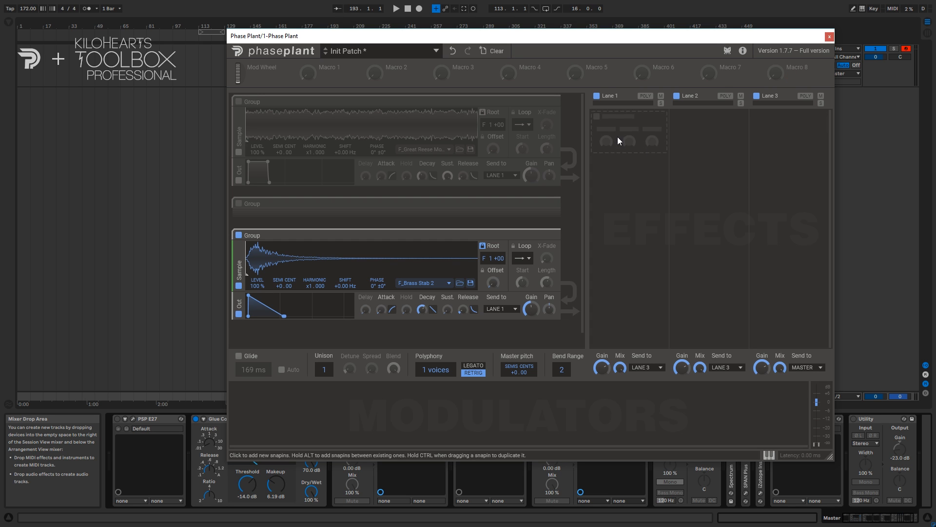
click(618, 136)
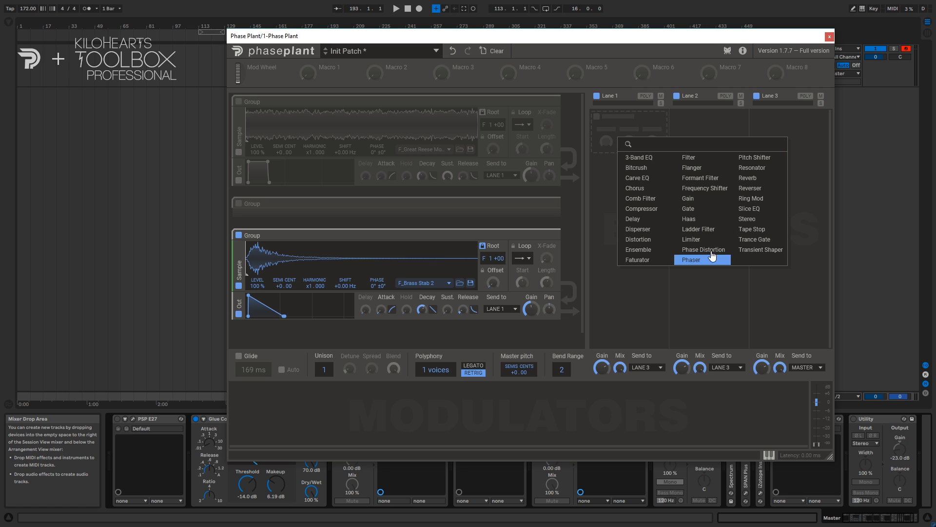
click(710, 250)
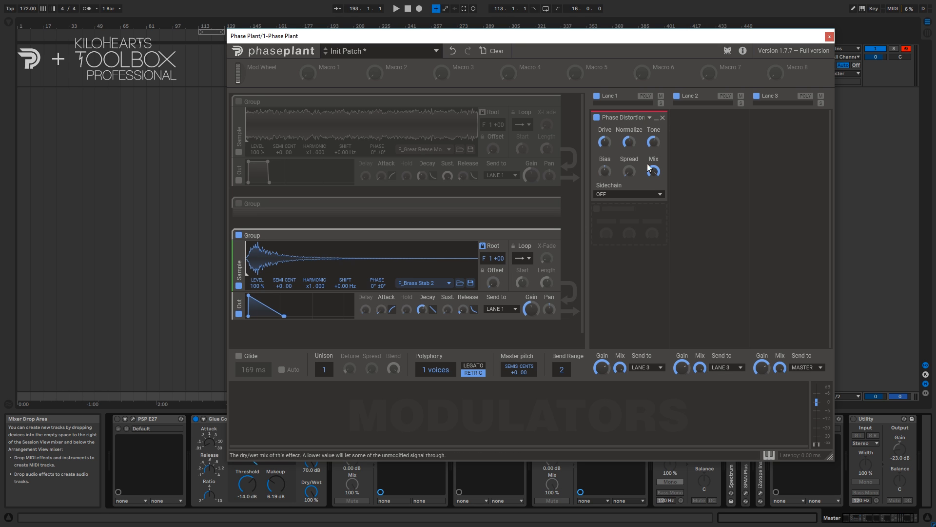
click(239, 235)
click(239, 101)
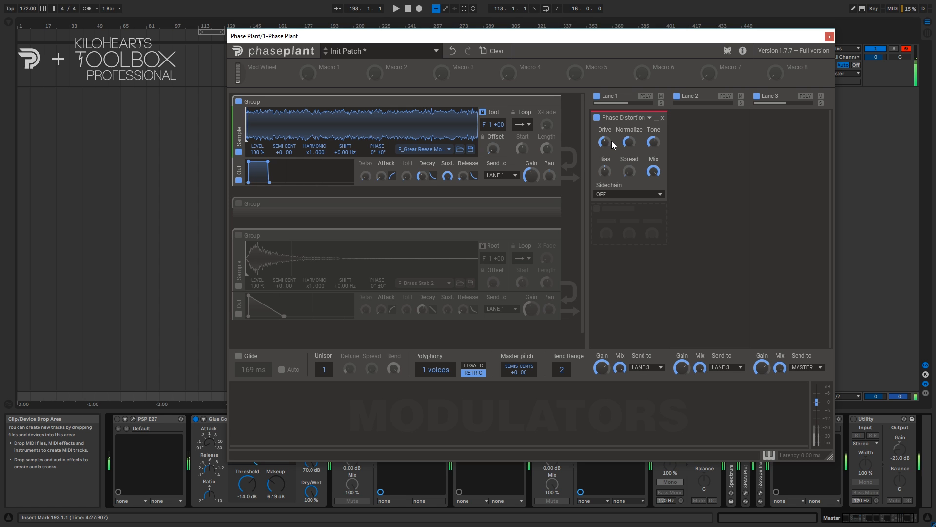
Raise the Phase Distortion's drive and tone, and adjust its bias and spread.
drag(604, 142, 604, 117)
drag(654, 141, 654, 98)
drag(603, 173, 628, 174)
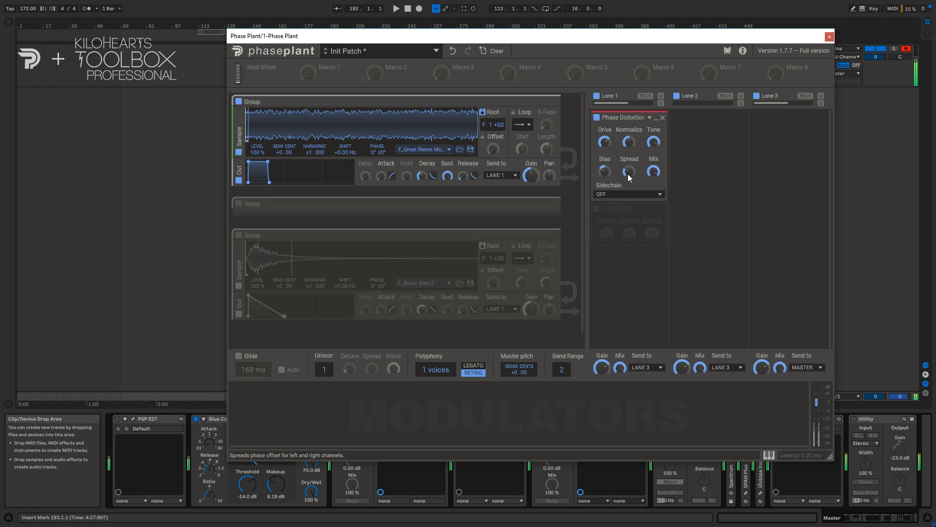
Sweep the Phase Distortion's mix down to fully dry and back up to fully wet.
drag(654, 171, 653, 190)
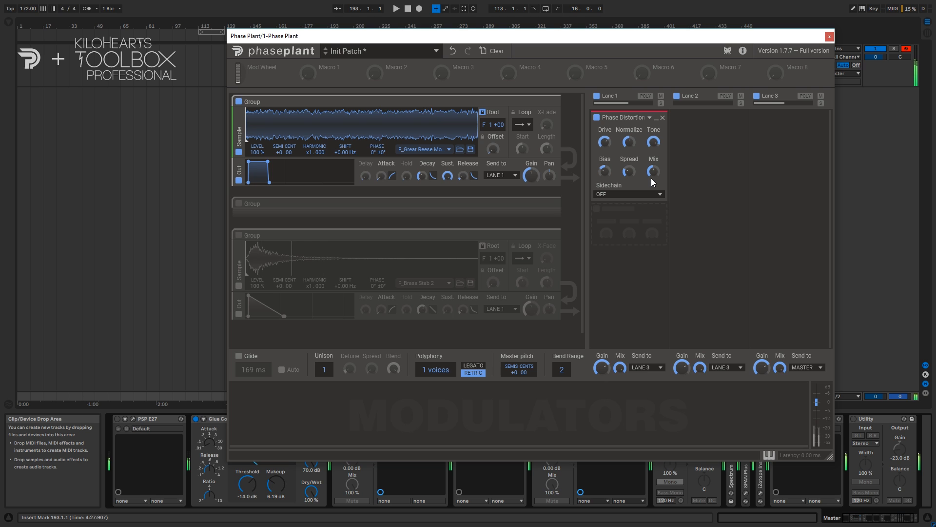
mouse_move(651, 177)
mouse_down()
mouse_move(651, 195)
mouse_move(653, 174)
mouse_up()
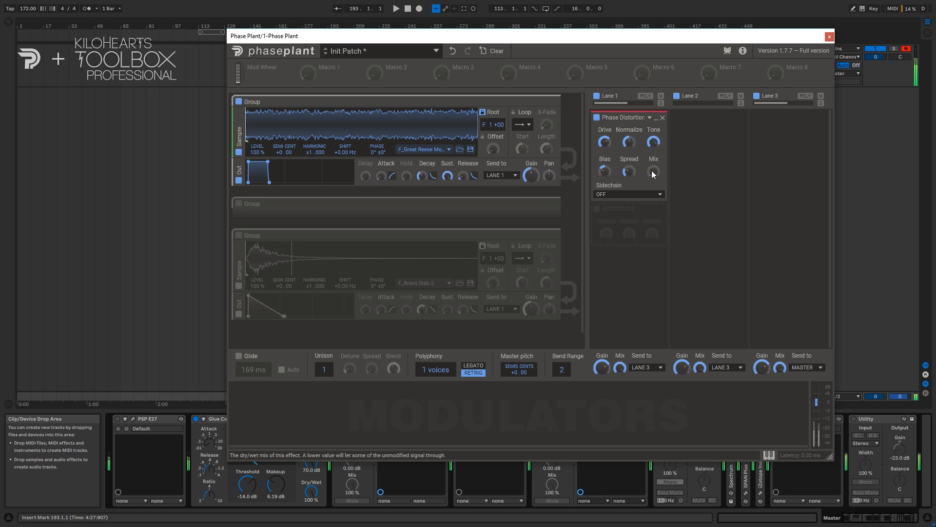
drag(653, 172, 653, 167)
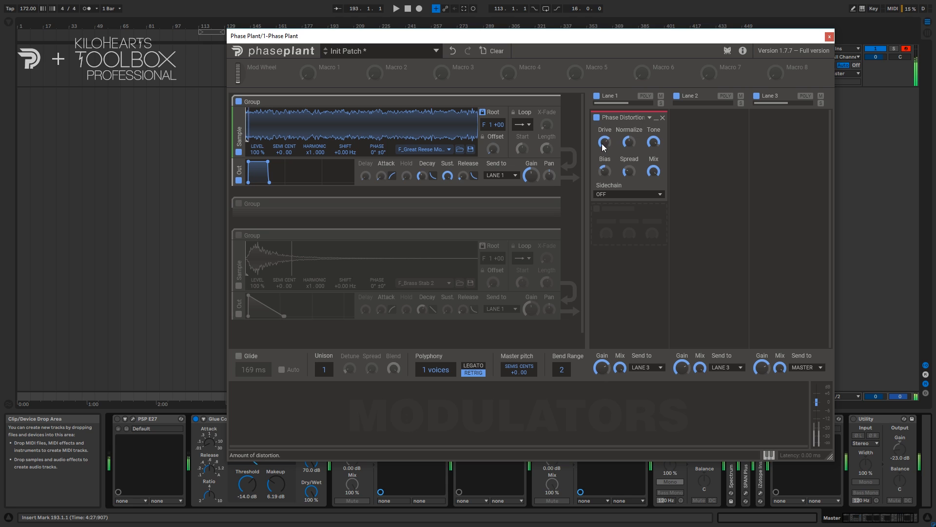
Compare the Phase Distortion bypassed and active, and lower its drive to 30 %.
click(596, 118)
click(597, 118)
drag(604, 142, 629, 183)
drag(605, 142, 605, 141)
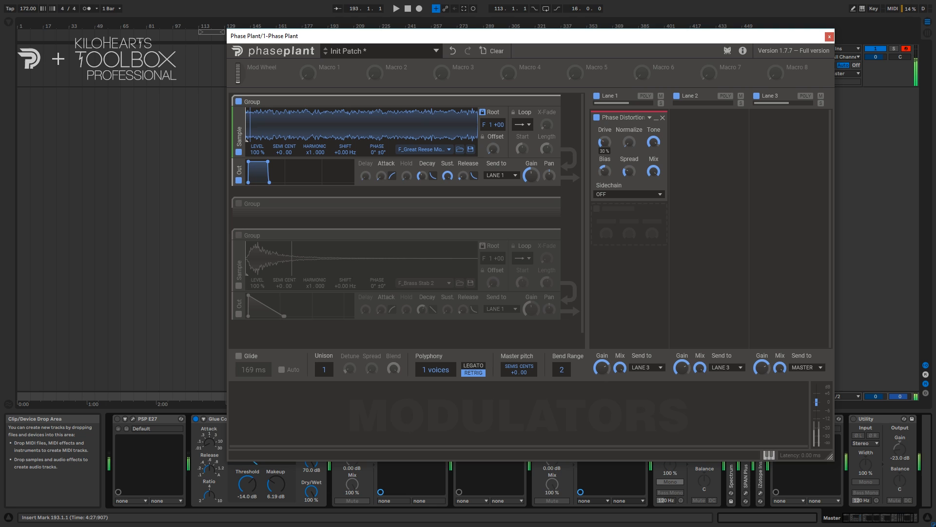
click(597, 118)
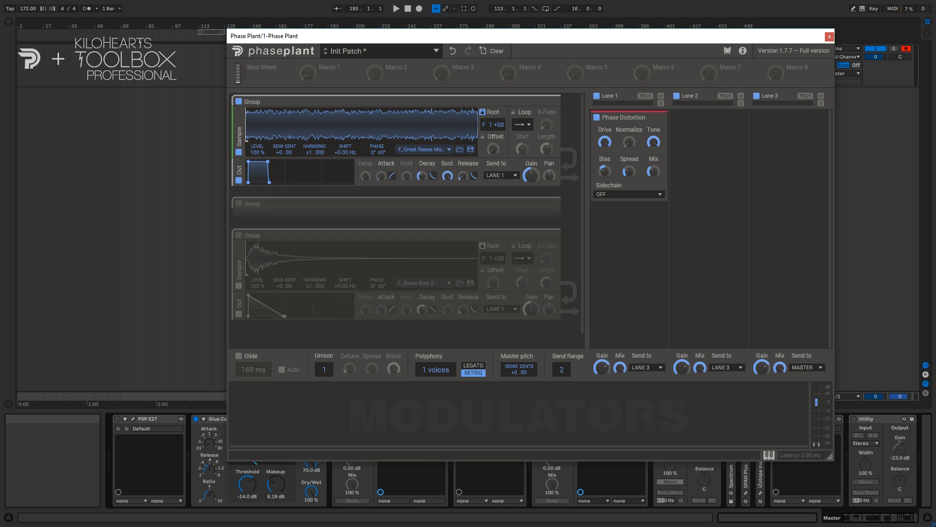
Replace the Lane 1 Phase Distortion with a Pitch Shifter and pitch the Reese sample down 12 semitones.
click(661, 116)
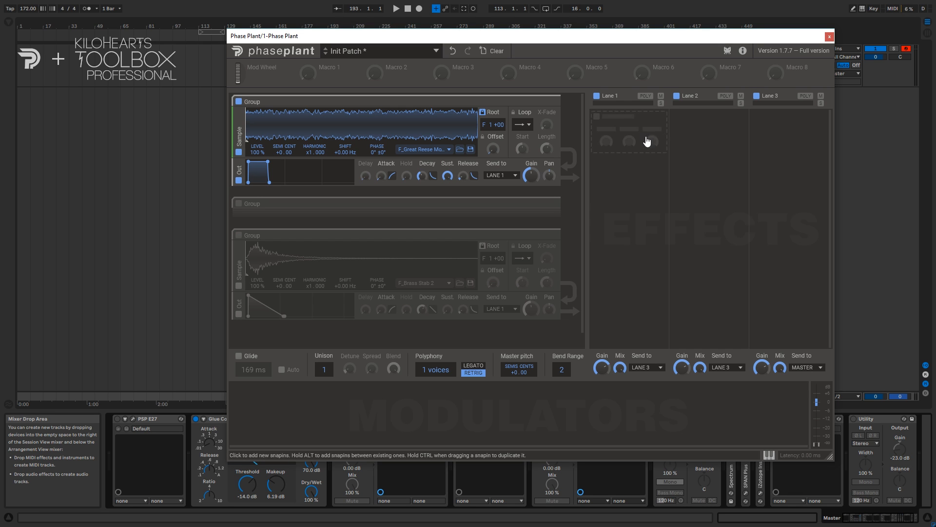
click(646, 142)
click(786, 167)
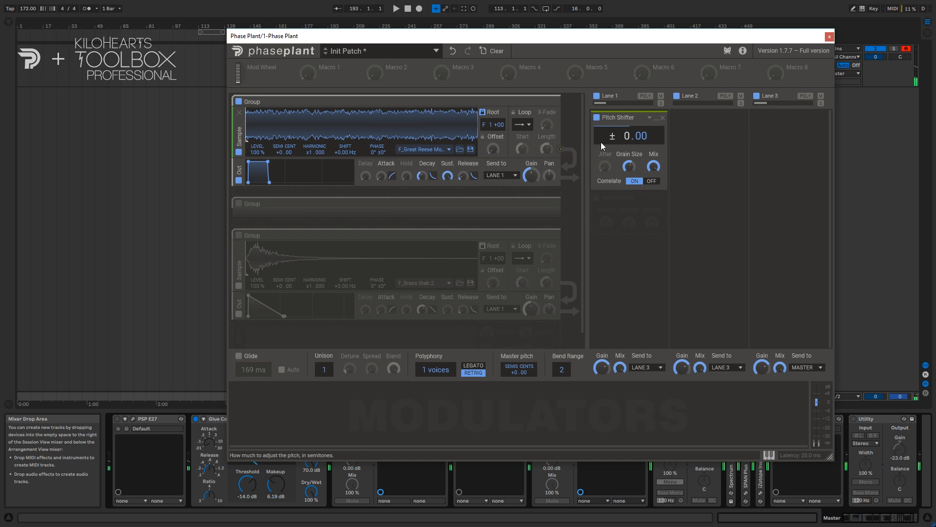
drag(630, 139, 627, 133)
drag(624, 130, 624, 190)
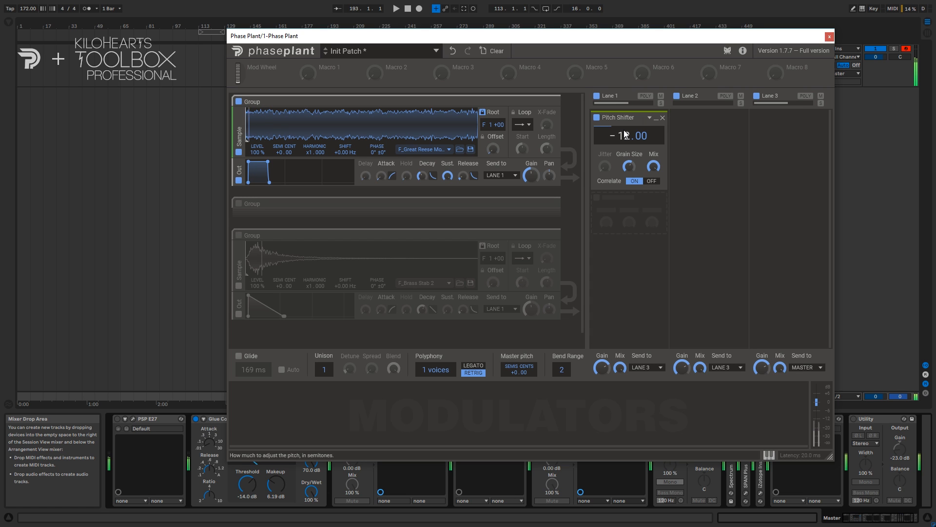
Reset the Pitch Shifter's pitch, lower its mix and raise the pitch to +12 semitones.
double_click(626, 135)
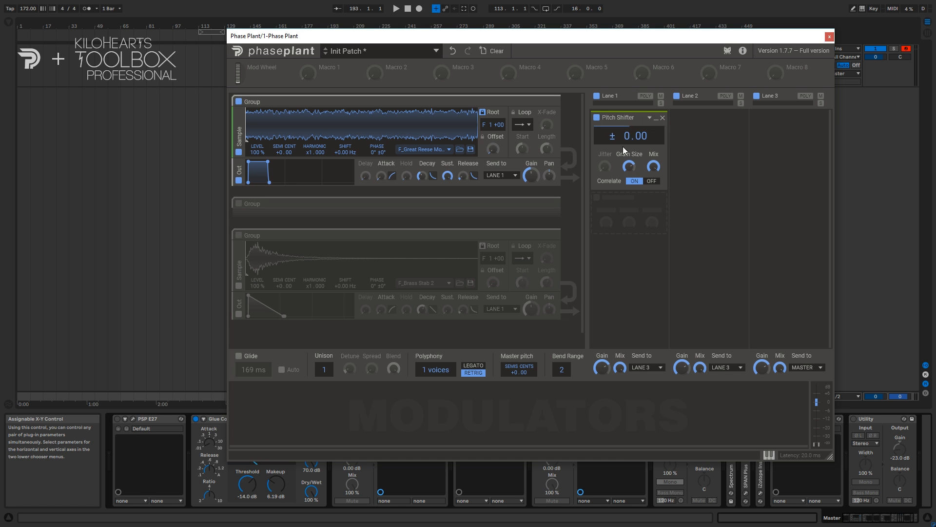
drag(653, 167, 654, 209)
drag(629, 135, 629, 114)
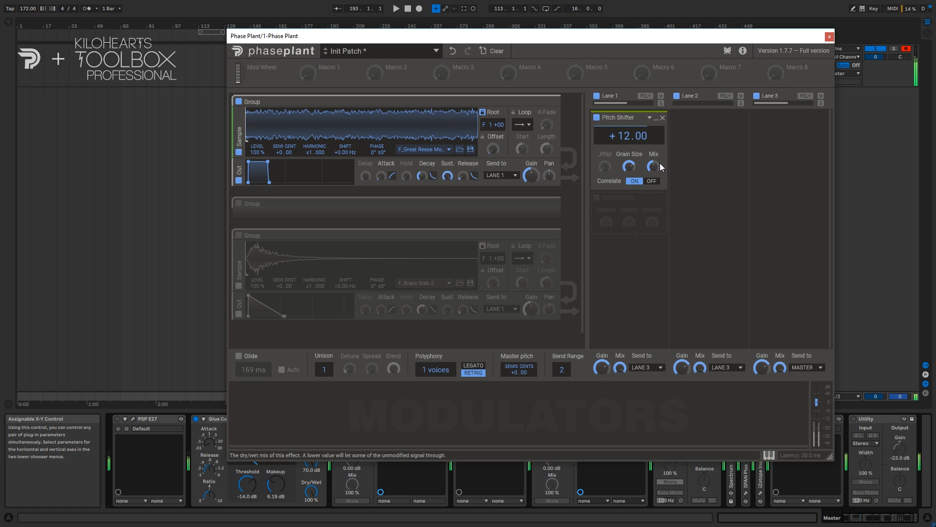
Replace the Lane 1 Pitch Shifter with a Resonator and tune it down to C3.
click(662, 117)
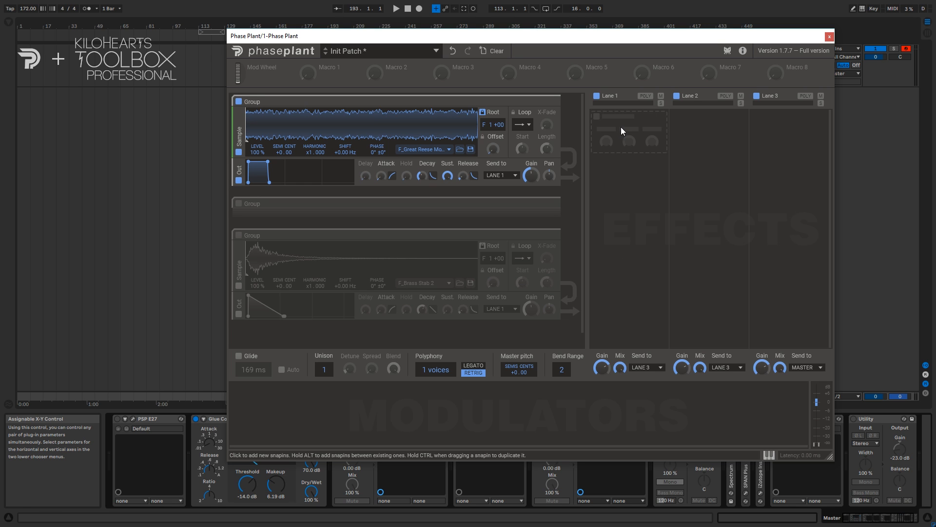
click(622, 133)
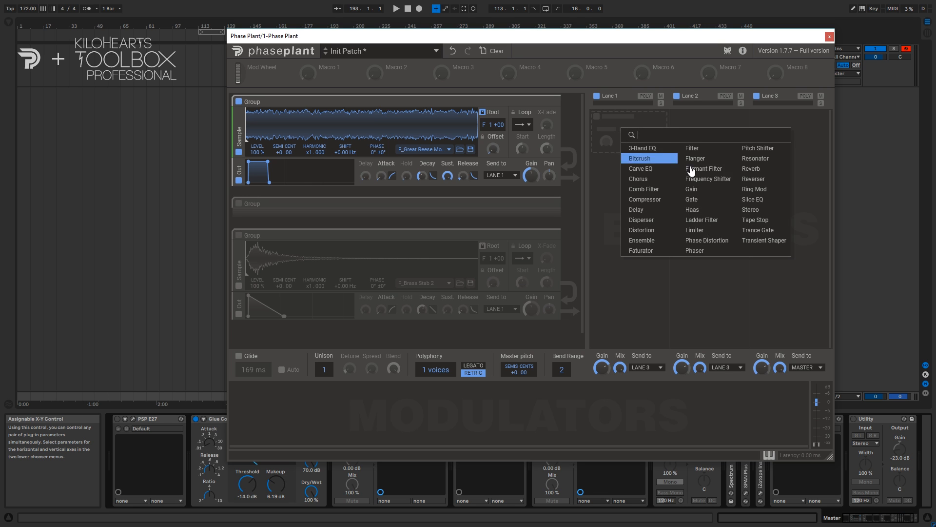
click(755, 159)
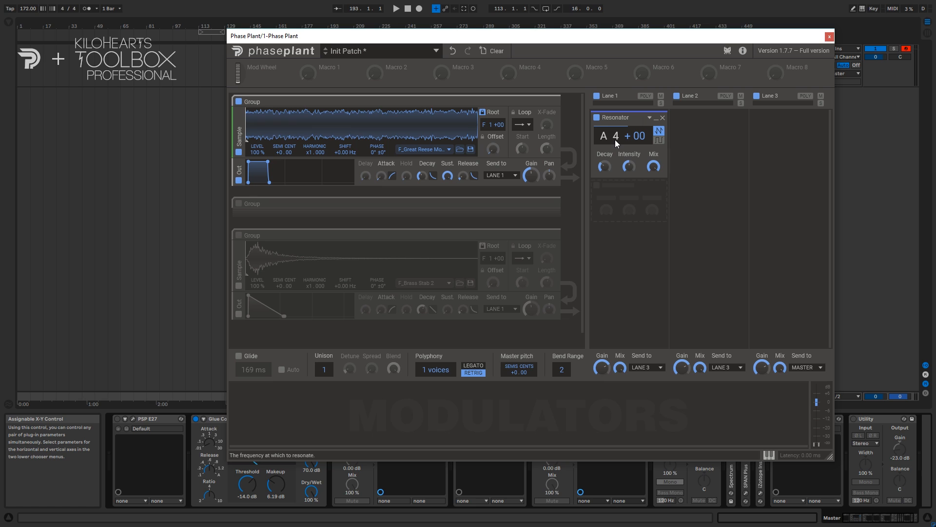
drag(616, 140, 615, 158)
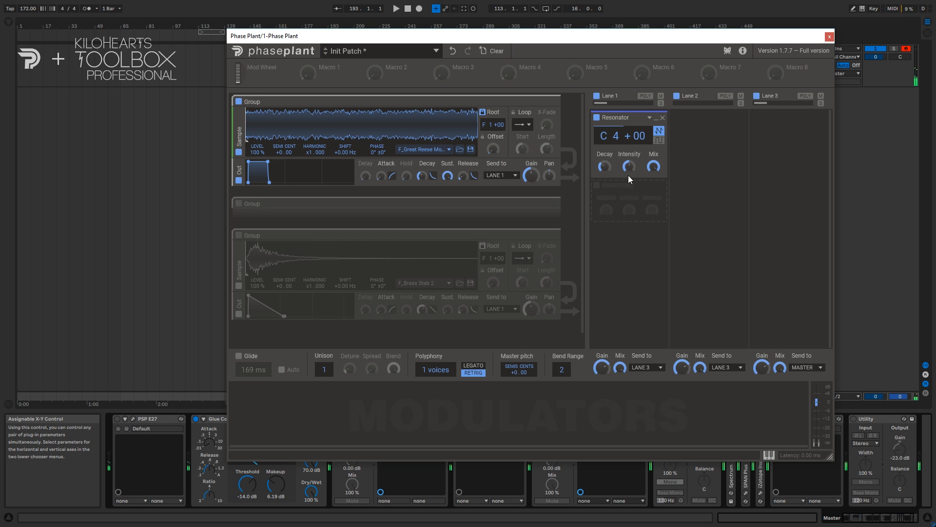
drag(616, 136, 615, 159)
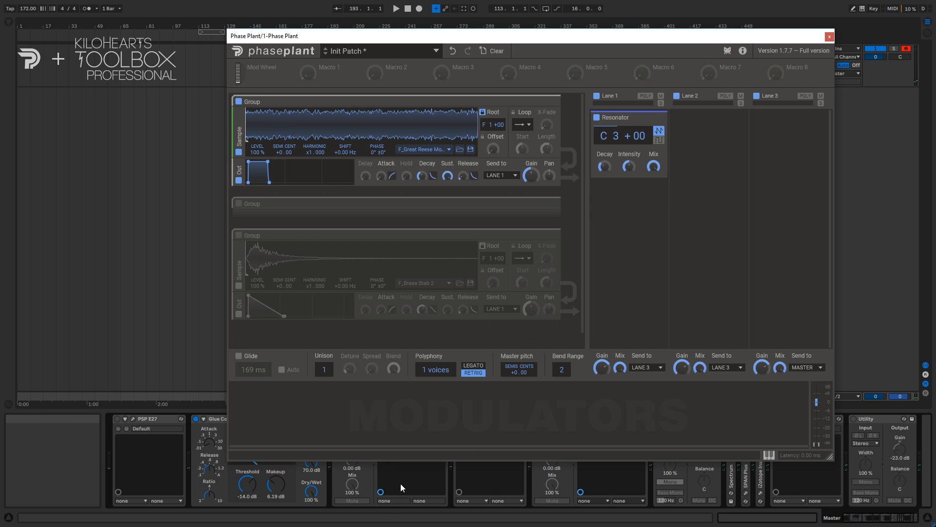
Add a Note modulator and assign it to the Resonator's frequency.
click(262, 398)
mouse_move(282, 433)
click(308, 423)
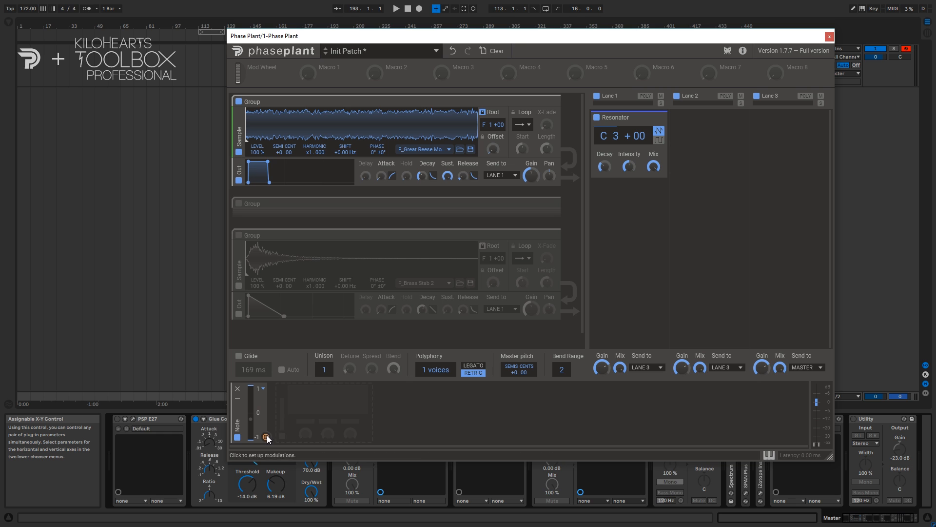
click(623, 146)
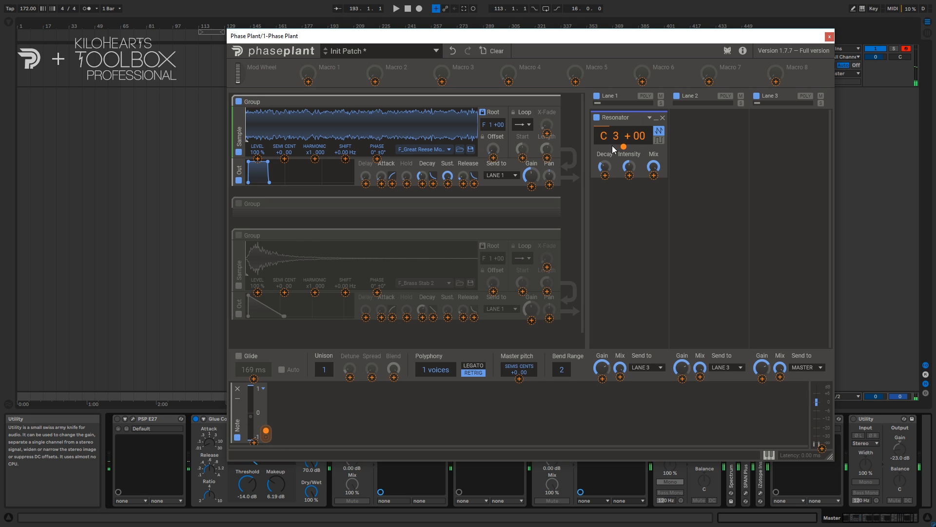
Retune the note-modulated Resonator through C5, G5 and F6, and settle on C6.
drag(604, 135, 605, 114)
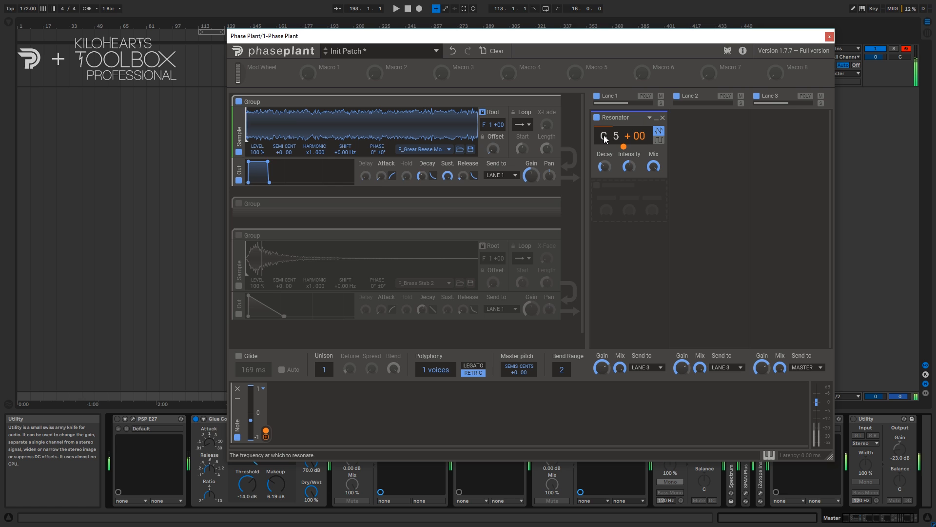
drag(605, 136, 604, 137)
drag(603, 136, 607, 167)
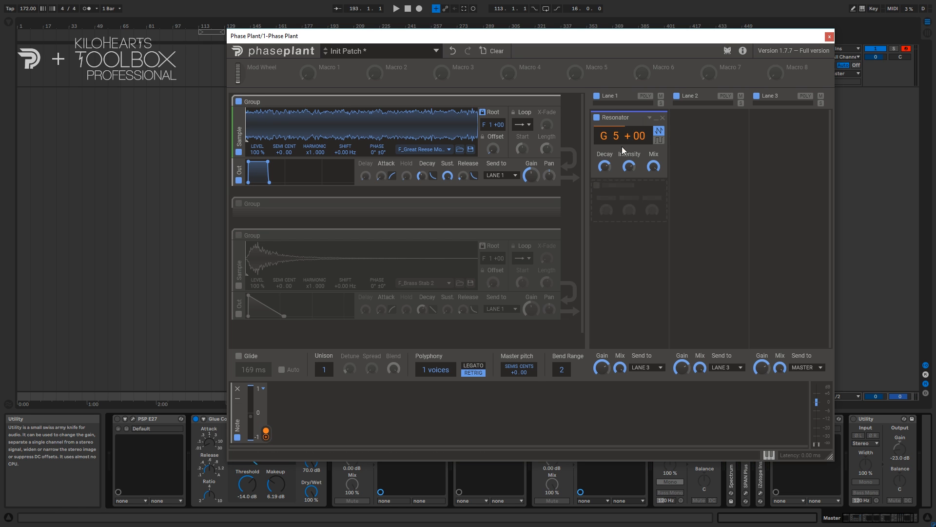
drag(616, 139, 615, 126)
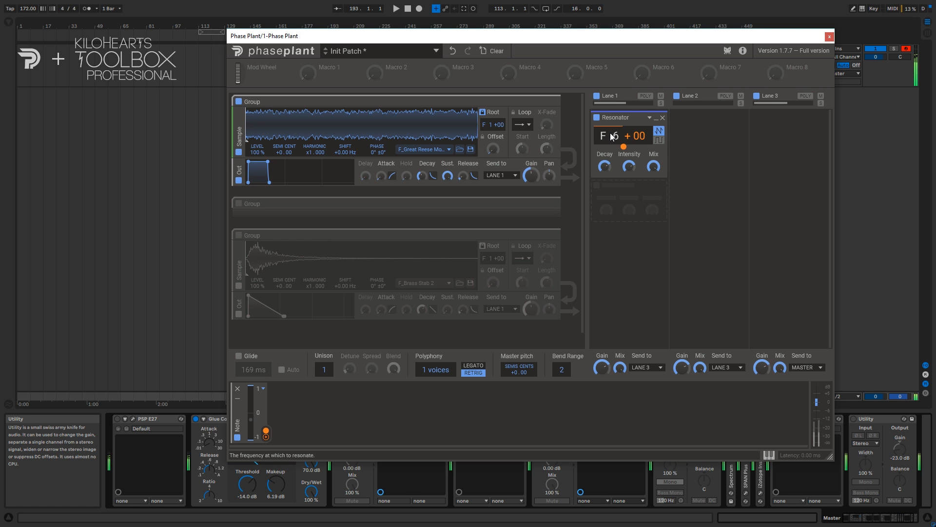
drag(611, 137, 611, 147)
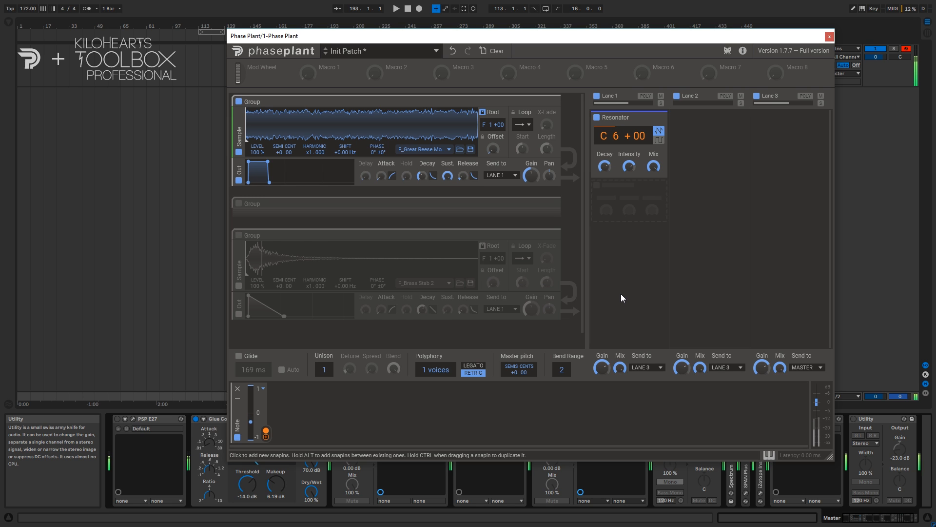
Lower the Resonator's mix and switch its timbre to the square wave.
mouse_move(653, 166)
mouse_down()
mouse_move(654, 176)
mouse_move(659, 166)
mouse_up()
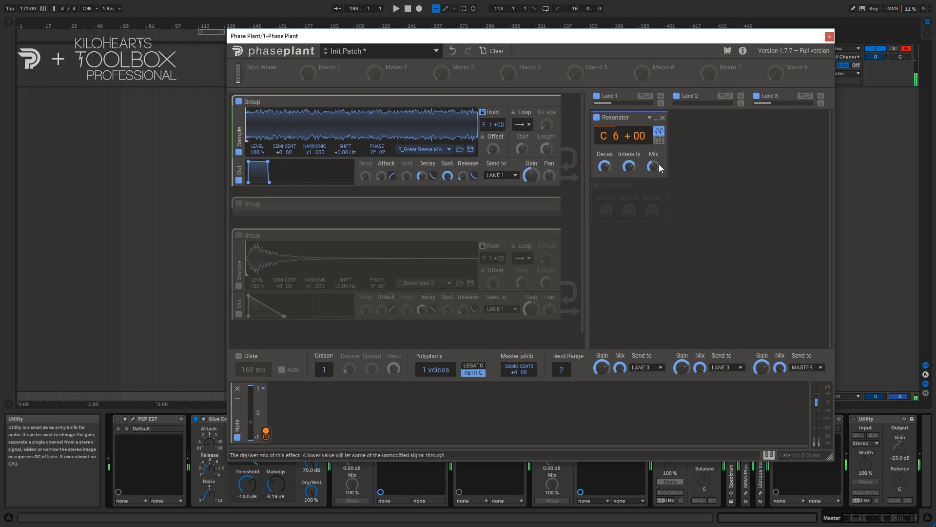
click(659, 140)
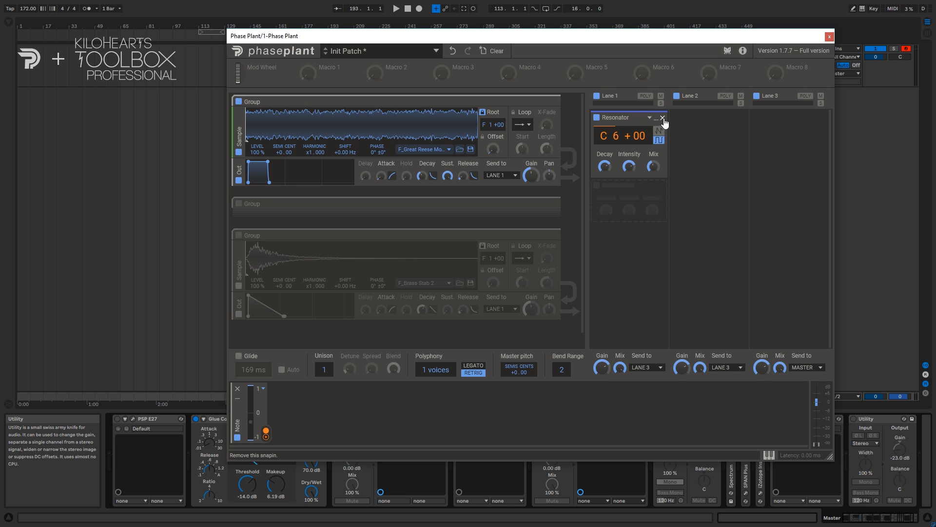
Replace the Lane 1 Resonator with a Reverser, and switch the active group from the Reese sample to the expanded Timpani_C group.
click(663, 119)
click(639, 130)
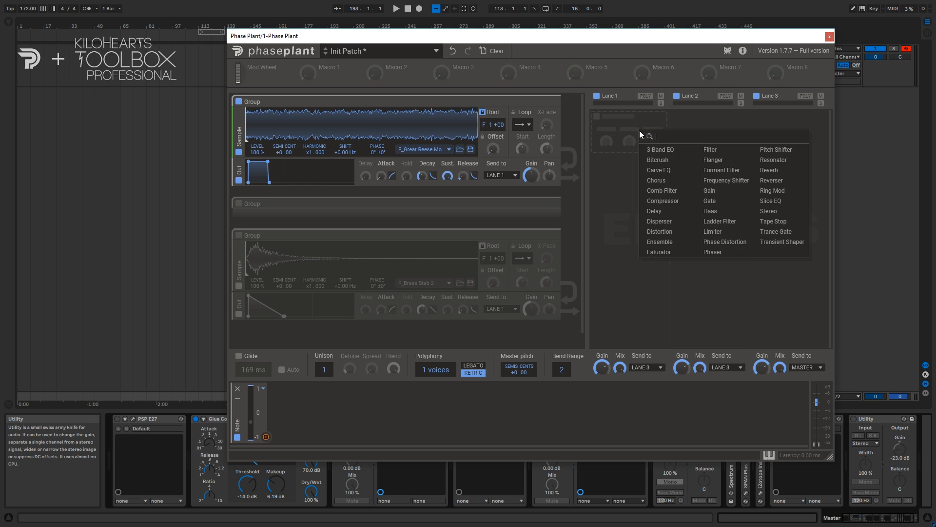
click(773, 181)
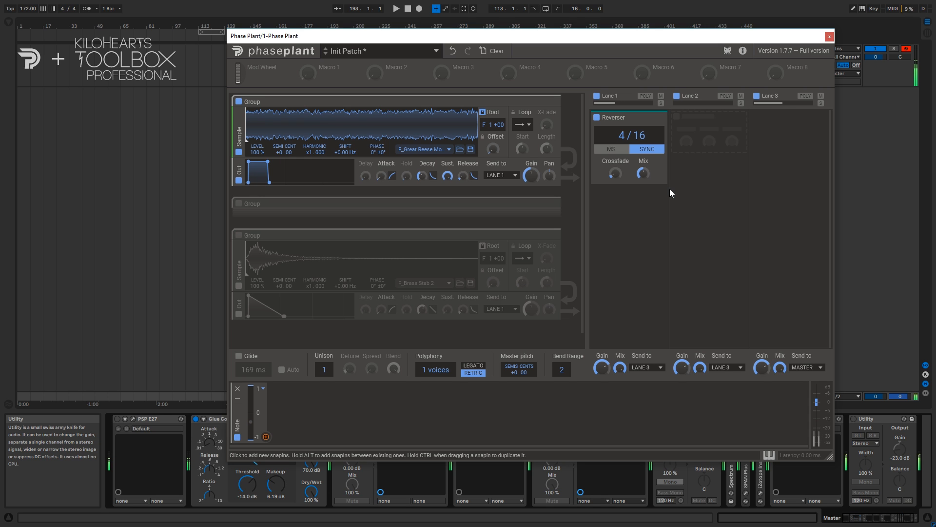
click(240, 103)
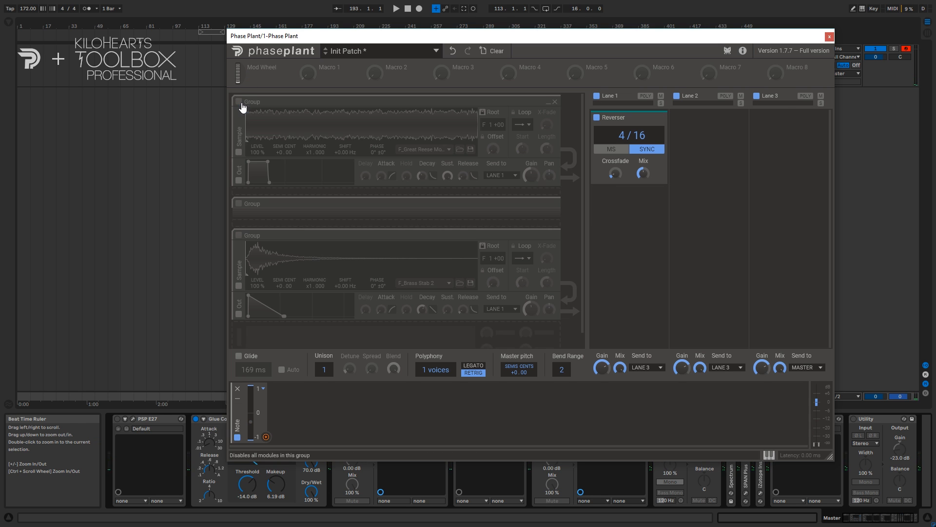
click(238, 205)
click(548, 203)
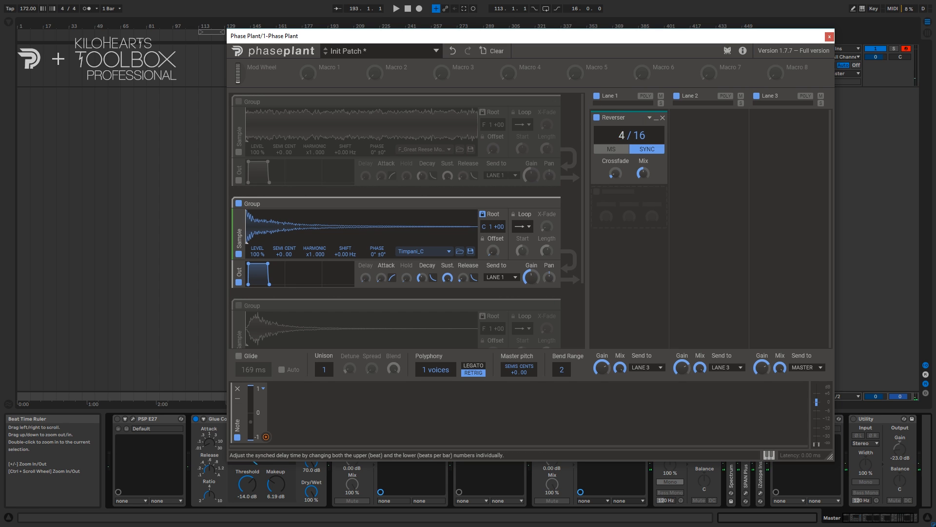
Set the Reverser's synced time to 16/16, with a higher crossfade and an adjusted mix.
drag(621, 135, 620, 101)
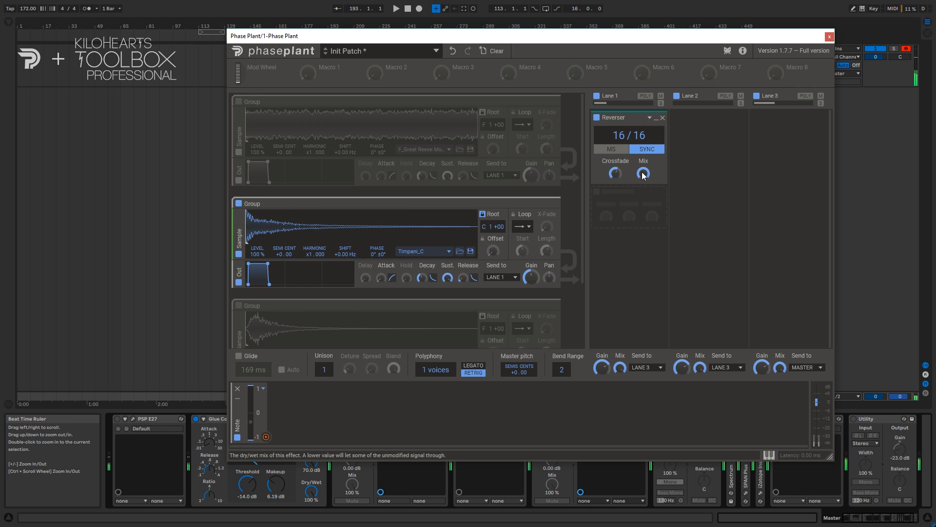
drag(643, 174, 644, 197)
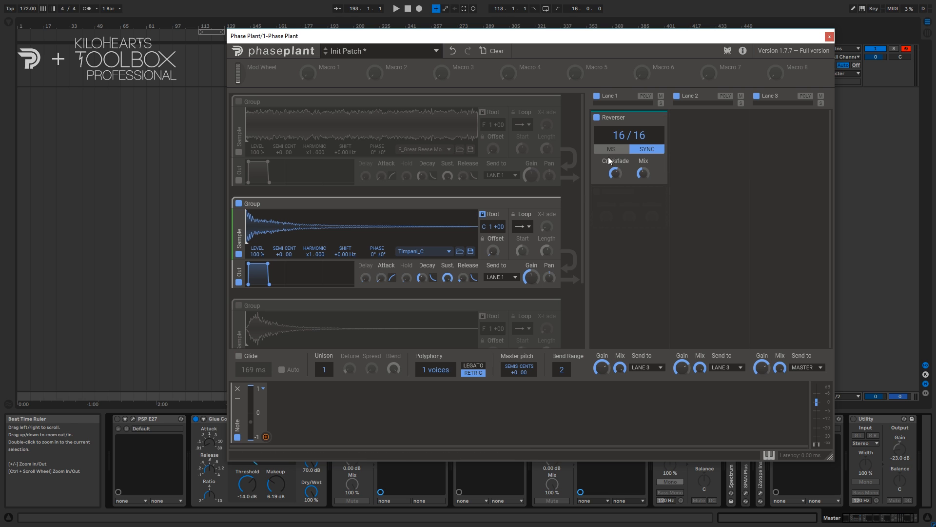
Move the Reverser from Lane 1 to Lane 2 and add a Reverb after it.
drag(612, 121, 702, 147)
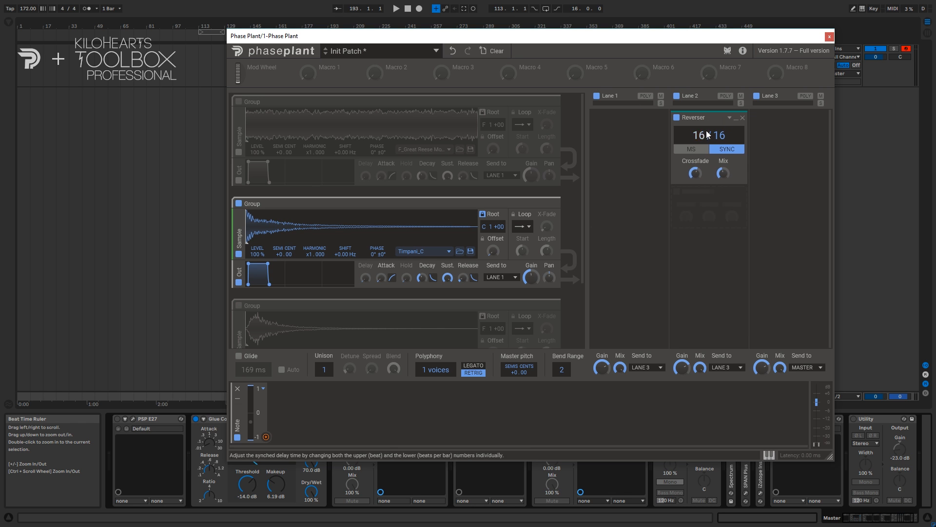
click(703, 205)
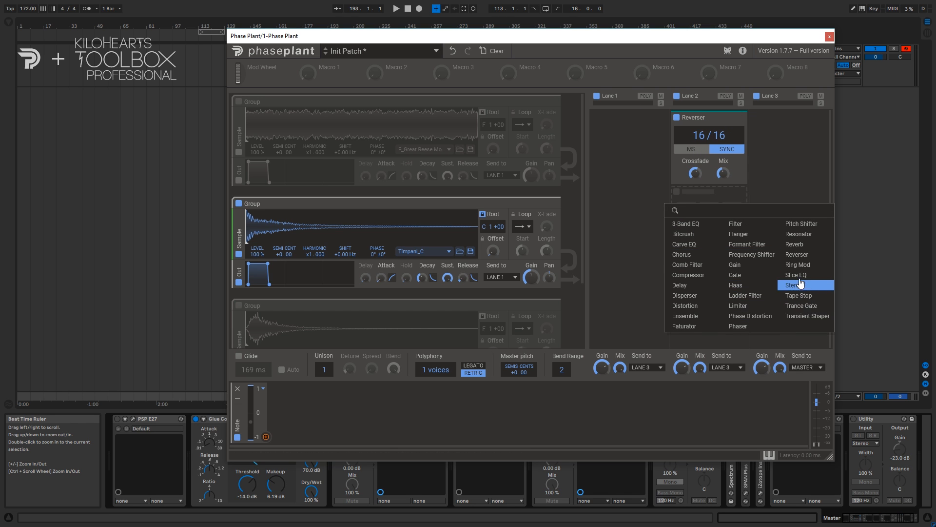
click(795, 244)
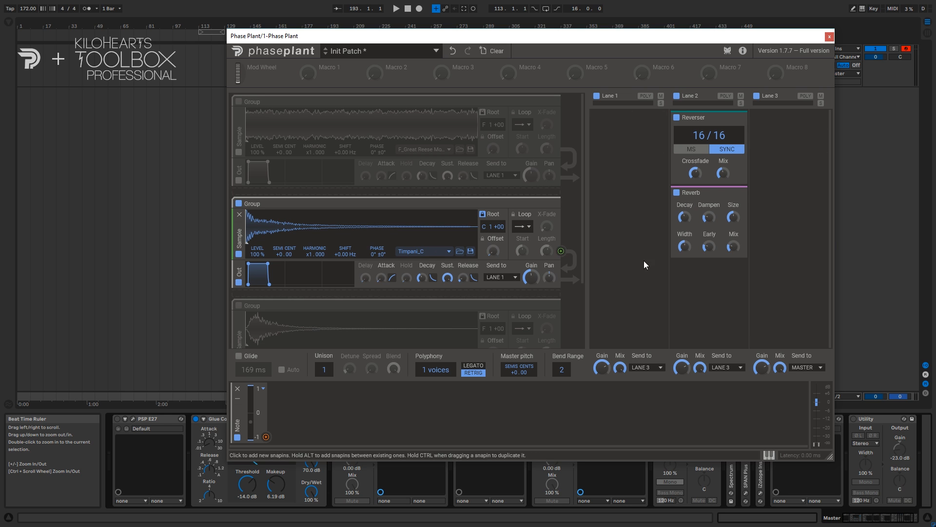
Add a Pitch Shifter to Lane 2 and move it ahead of the Reverser and Reverb.
click(720, 259)
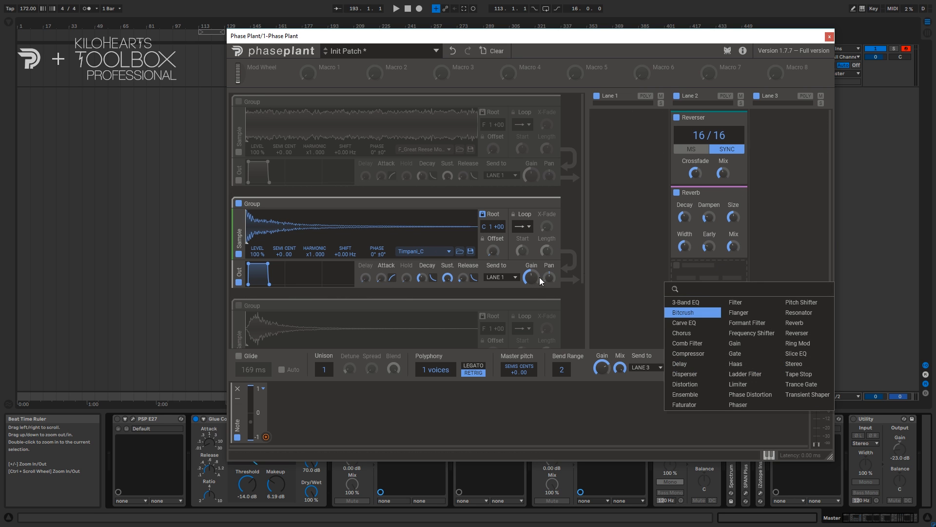
click(802, 302)
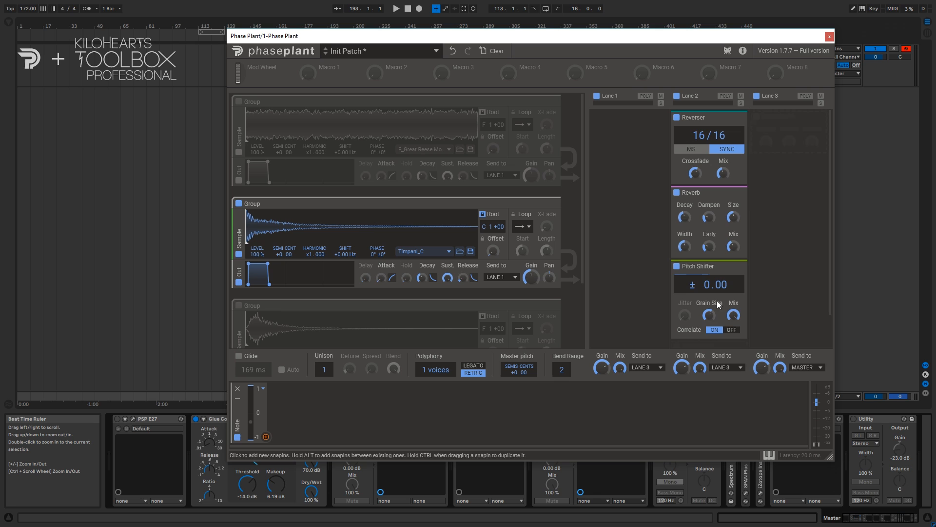
drag(703, 283, 707, 114)
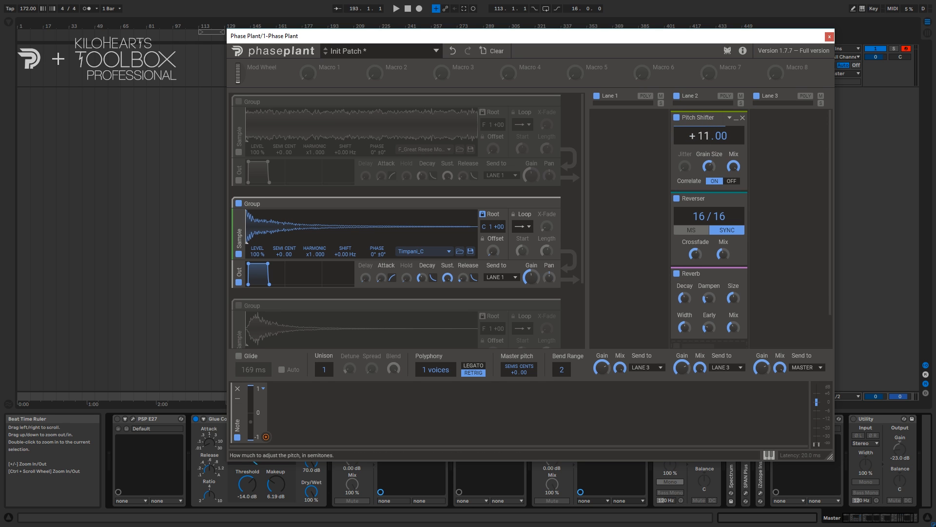
Add a second output to the Timpani_C group and send it to Lane 2.
click(368, 292)
click(459, 350)
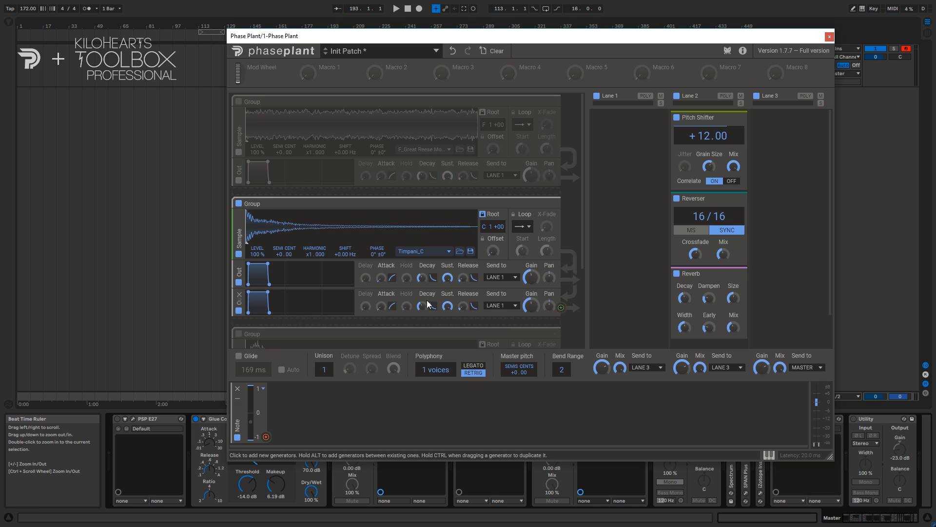
click(514, 307)
click(504, 320)
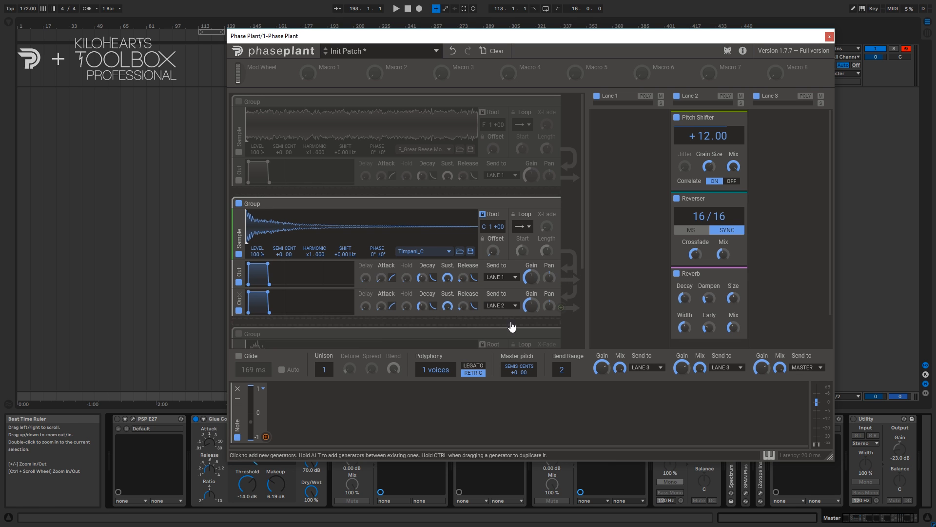
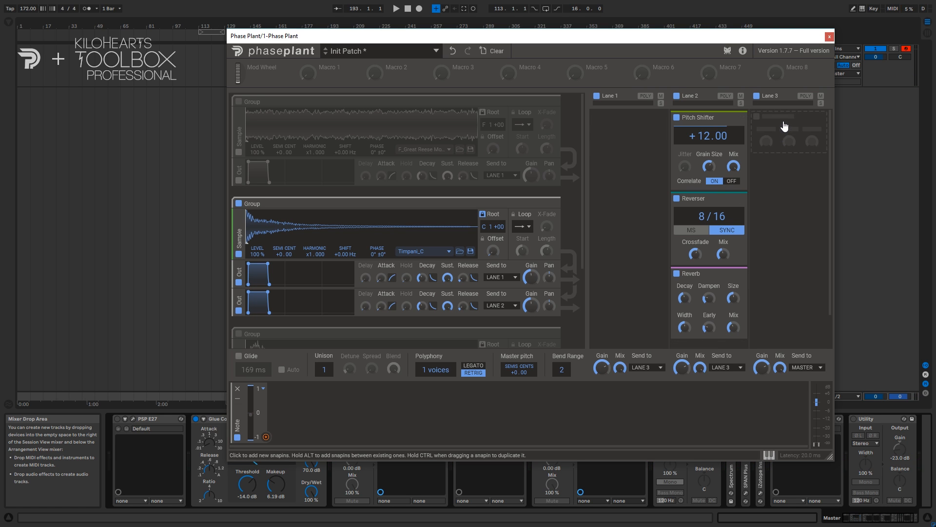
Add a Compressor to Lane 3 with a threshold of about -16 dB, lower attack, longer release and Fast detection.
click(793, 128)
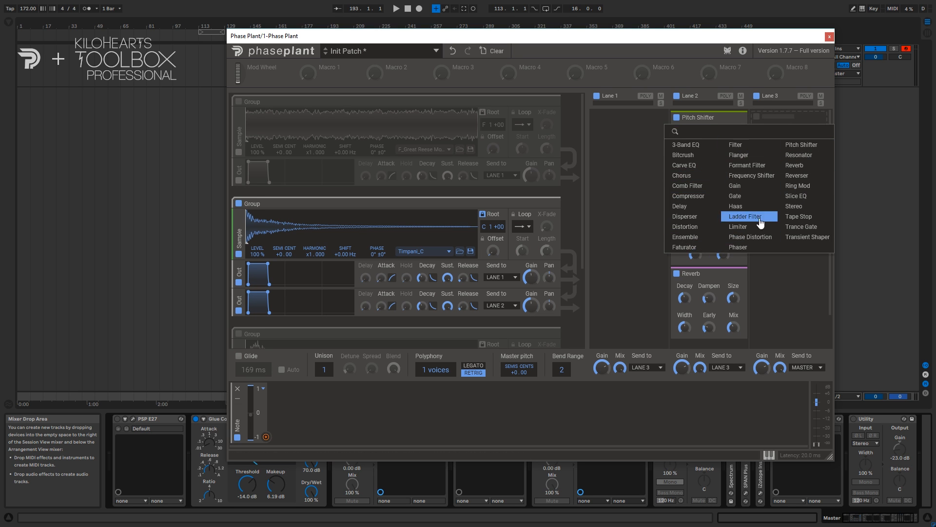
click(702, 196)
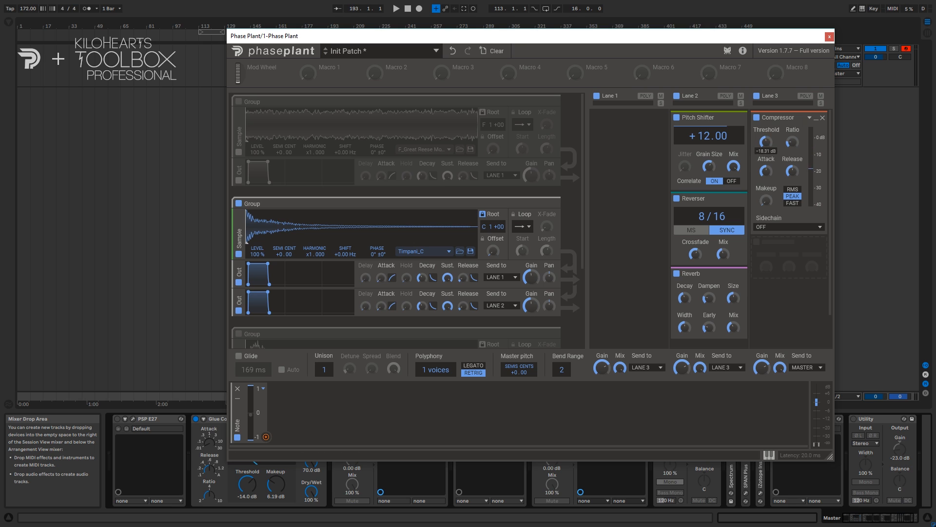
drag(767, 173, 793, 163)
click(792, 203)
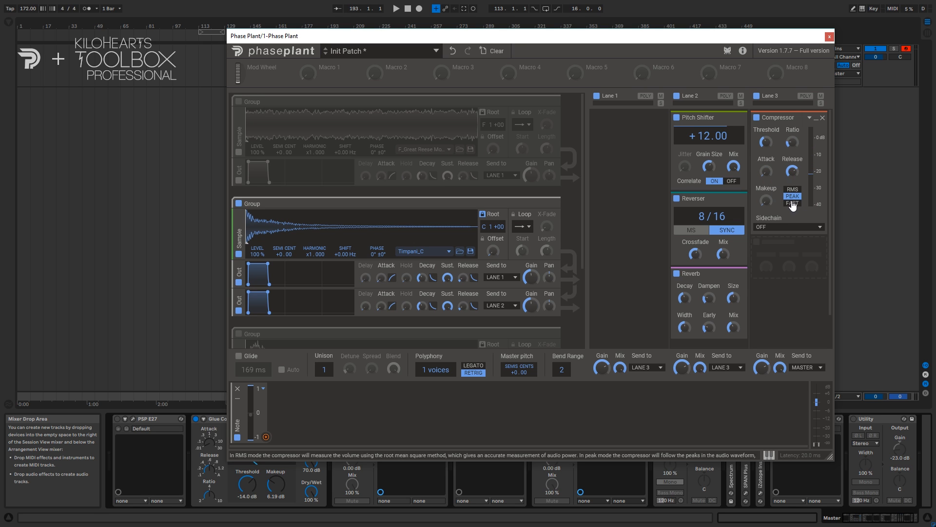
Add a Limiter after the Compressor in Lane 3 and adjust its threshold and input gain.
click(788, 259)
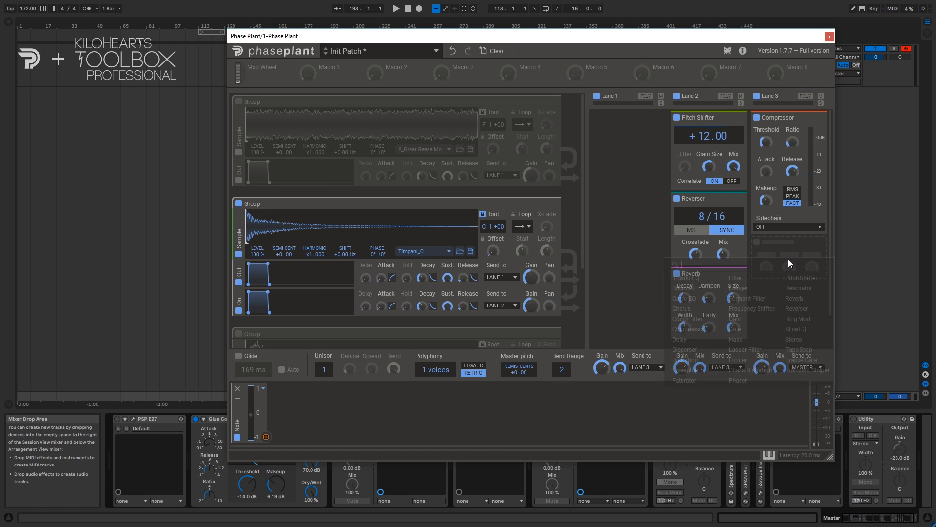
click(749, 363)
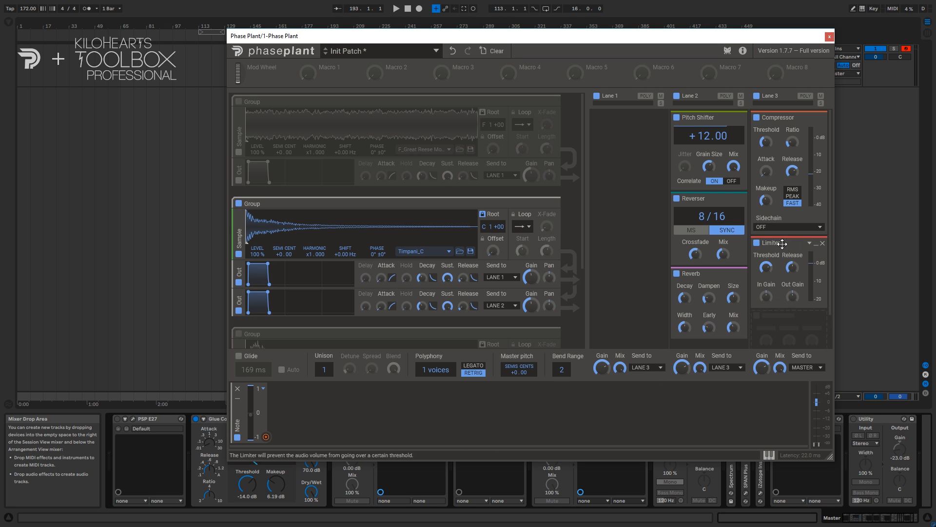
drag(766, 268, 745, 289)
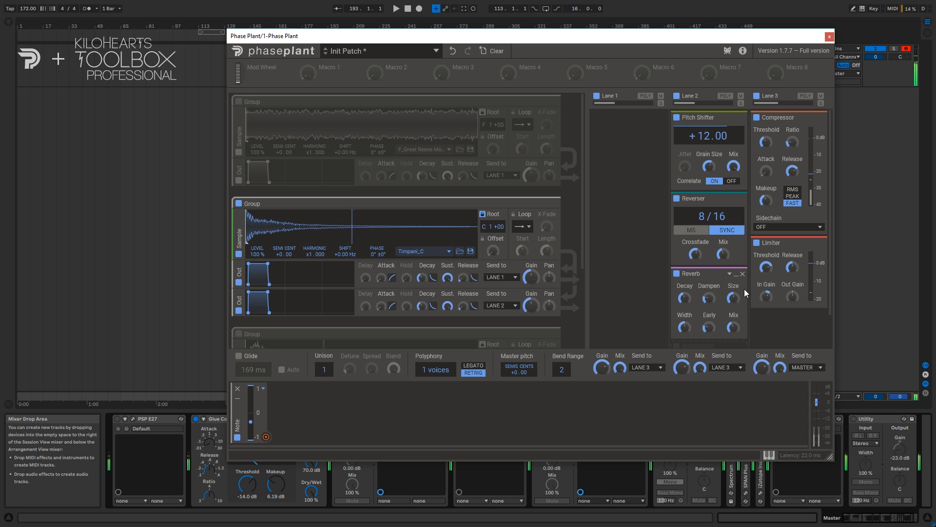
Add an Ensemble to the empty Lane 1 and reduce its mix.
click(627, 122)
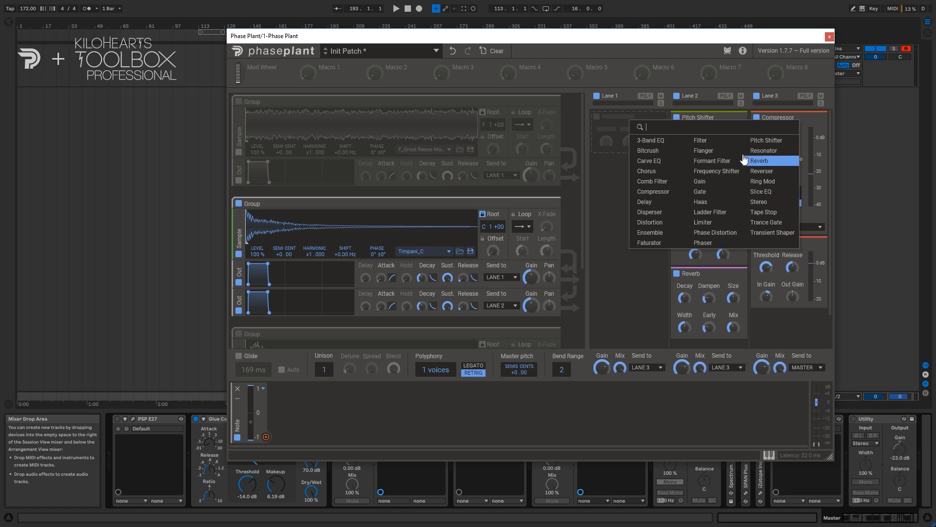
click(650, 232)
drag(653, 176, 654, 184)
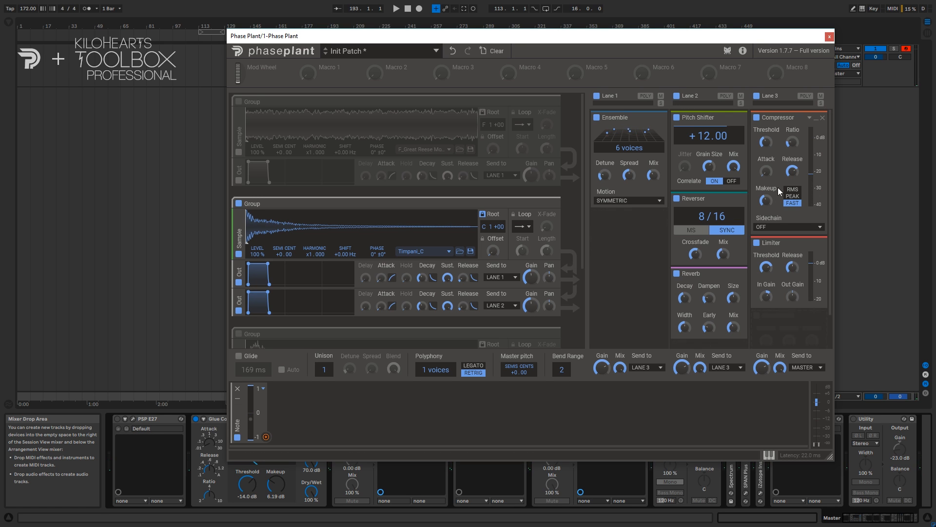
Remove all snapins from Lanes 1, 2 and 3.
click(662, 118)
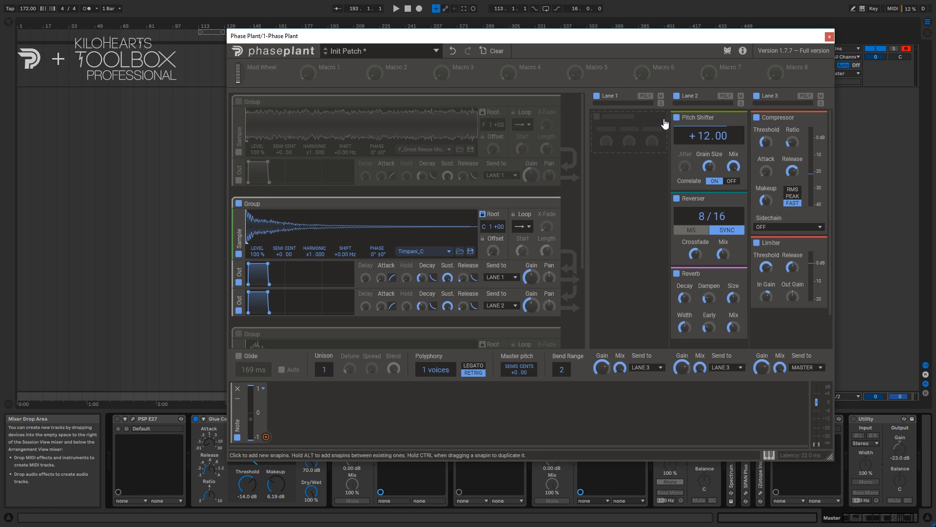
click(742, 119)
click(742, 118)
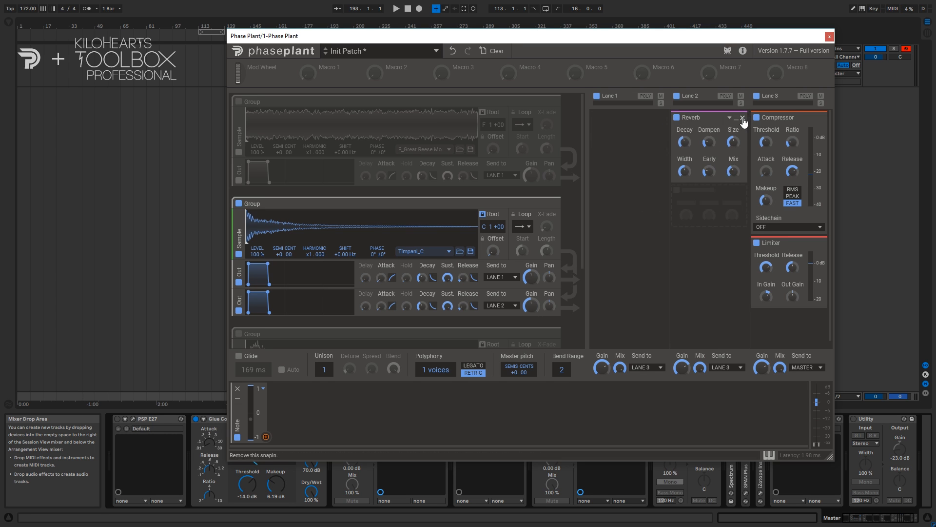
click(743, 119)
click(822, 119)
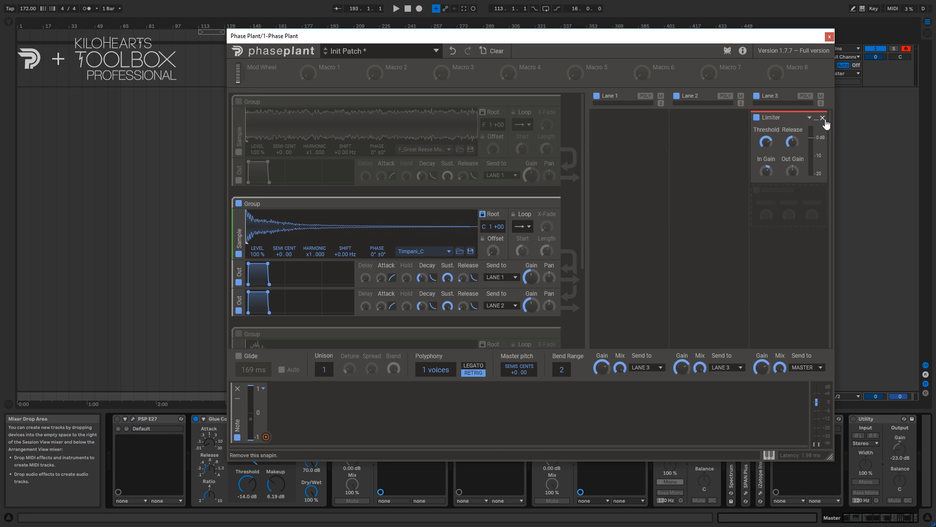
click(823, 119)
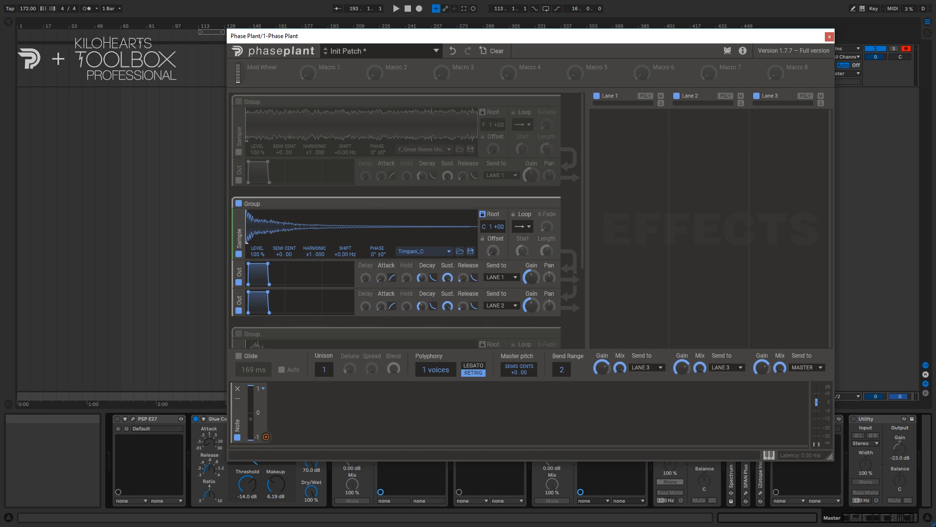
Add a Ring Mod to Lane 1 and try its bias, rectification and frequency with the sine oscillator modulator.
click(606, 124)
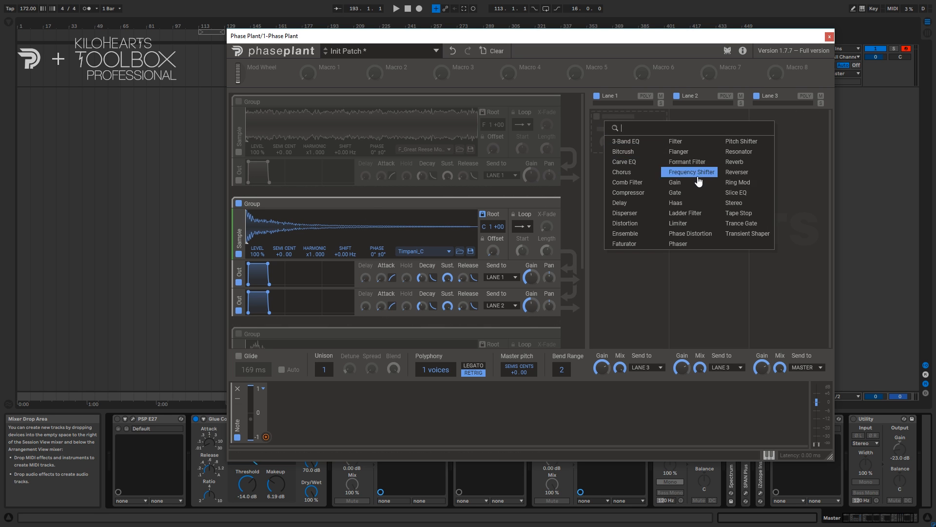
click(751, 191)
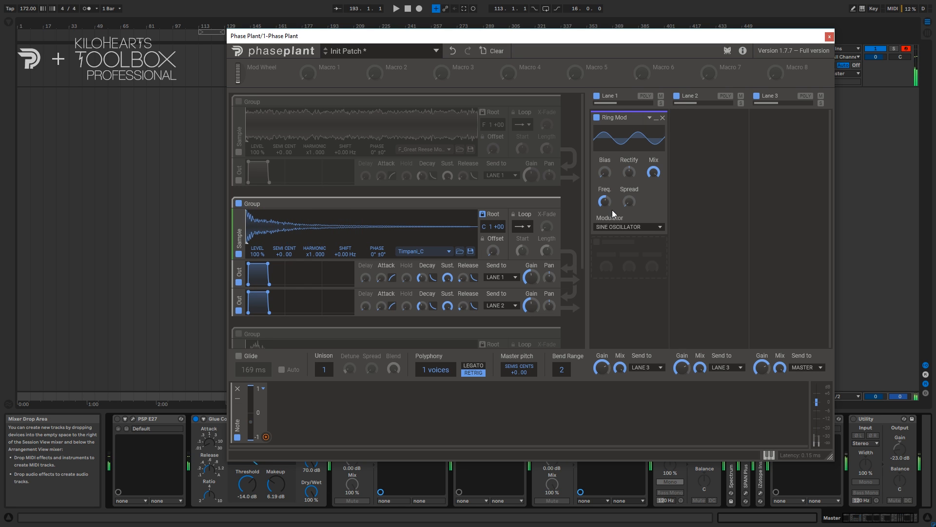
drag(604, 172, 604, 155)
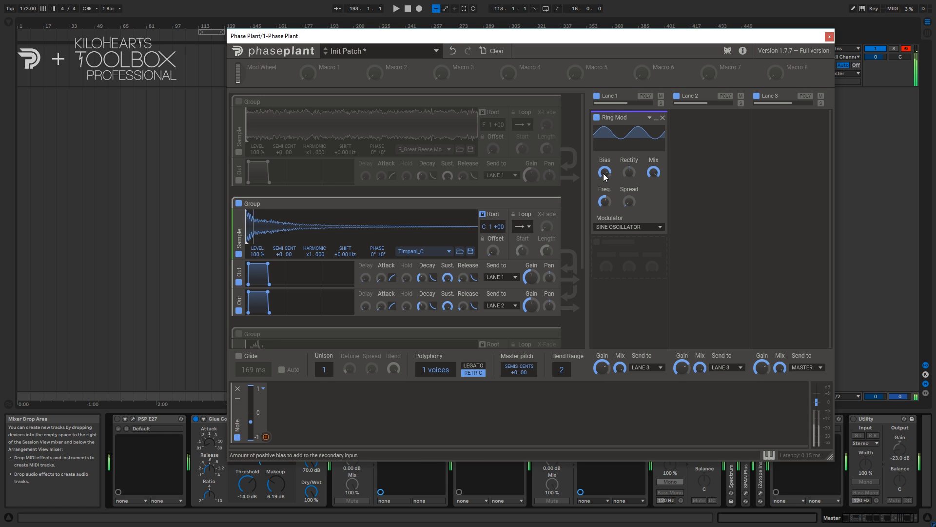
double_click(604, 174)
drag(627, 171, 628, 149)
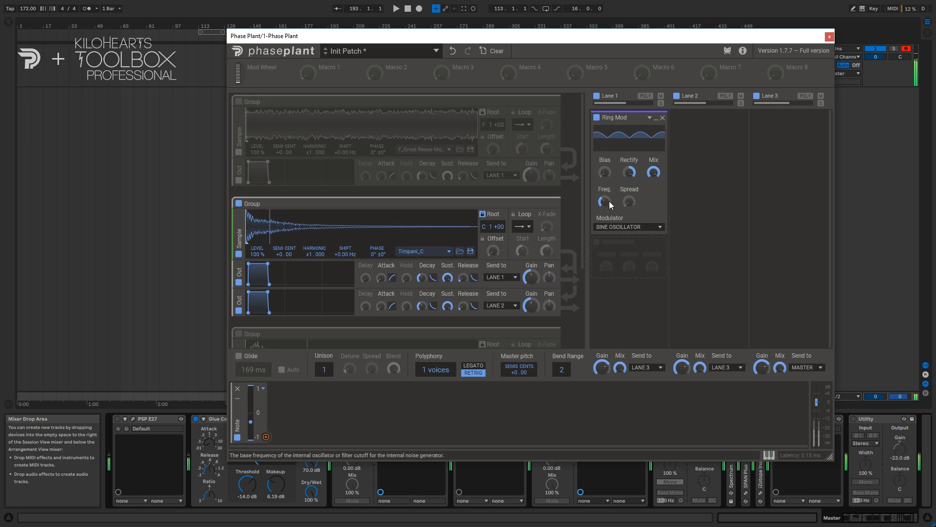
drag(608, 203, 607, 181)
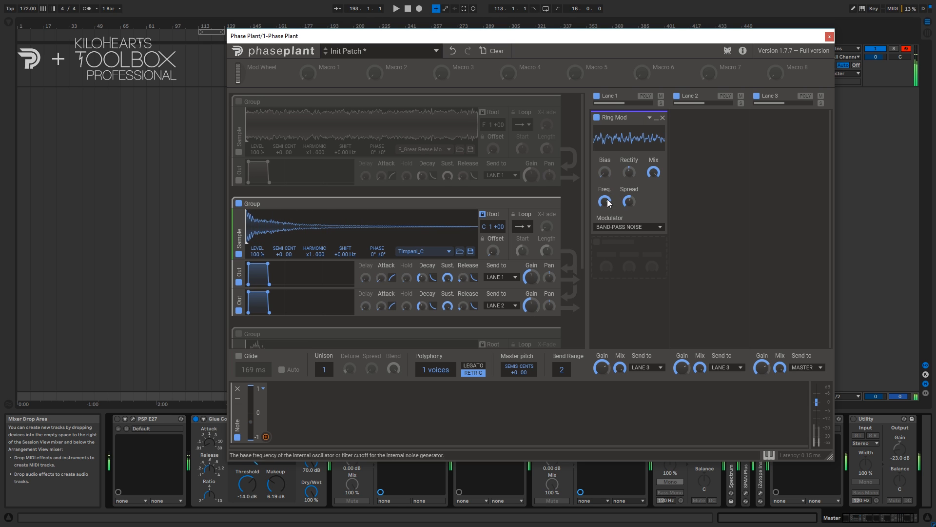
With band-pass noise as modulator, sweep the Ring Mod's frequency, raise its bias, and try negative rectification before resetting it.
drag(607, 202, 608, 241)
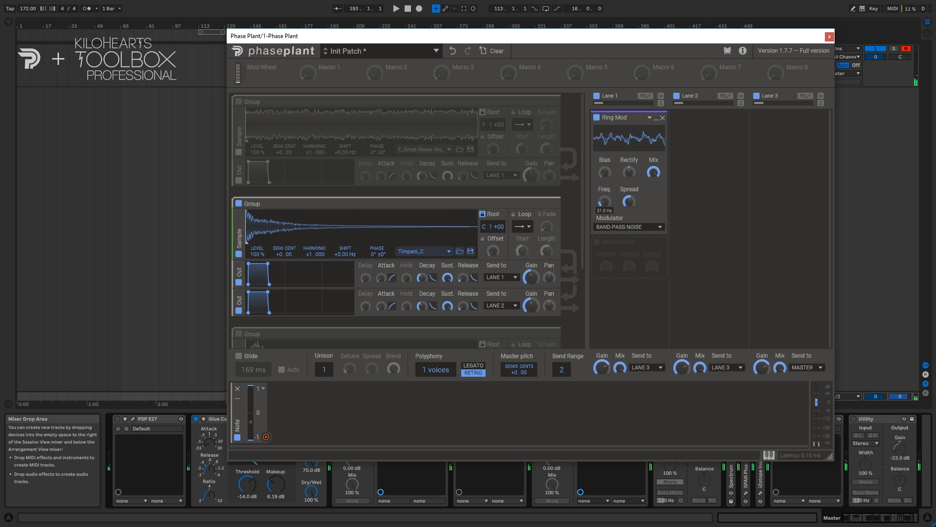
drag(608, 241, 608, 220)
drag(607, 170, 606, 159)
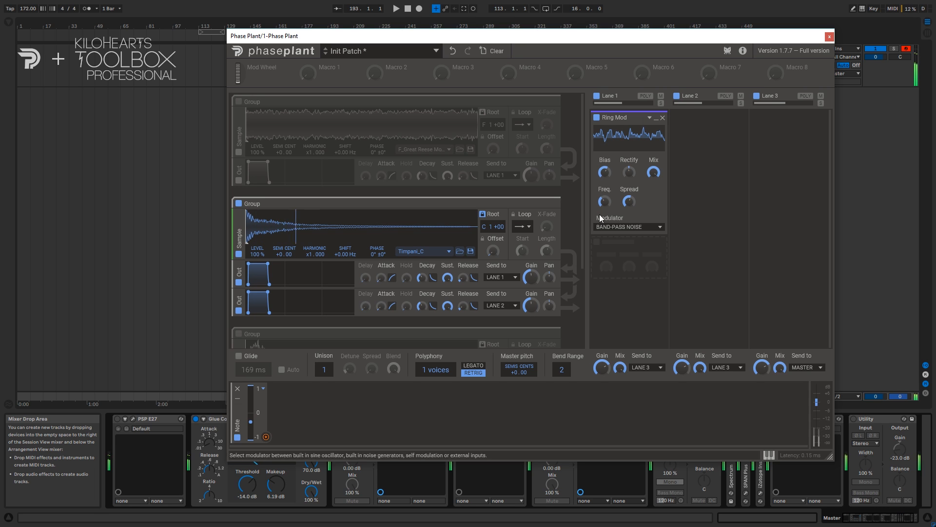
mouse_move(604, 201)
mouse_down()
mouse_move(604, 188)
mouse_move(604, 205)
mouse_up()
drag(629, 172, 629, 210)
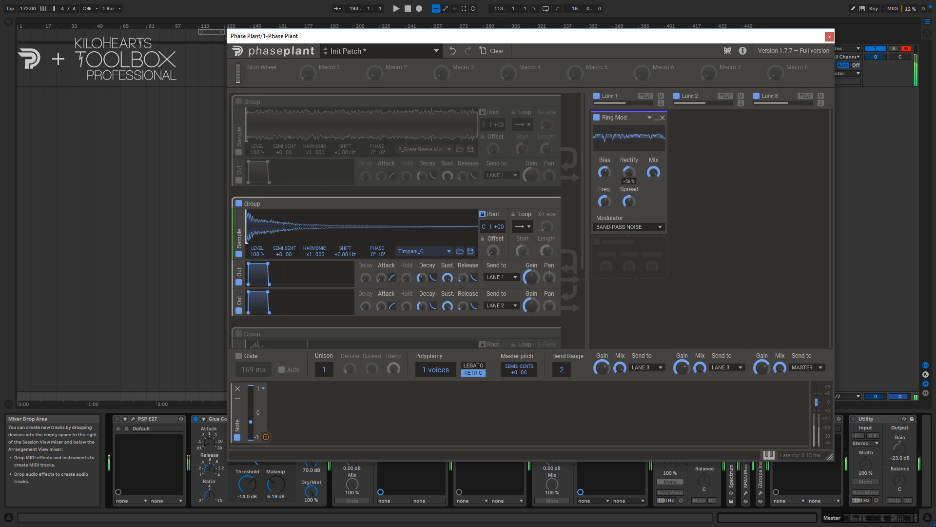
double_click(629, 171)
Try the Ring Mod's Self modulator with more bias, then return to Band-Pass Noise and adjust the frequency.
click(620, 226)
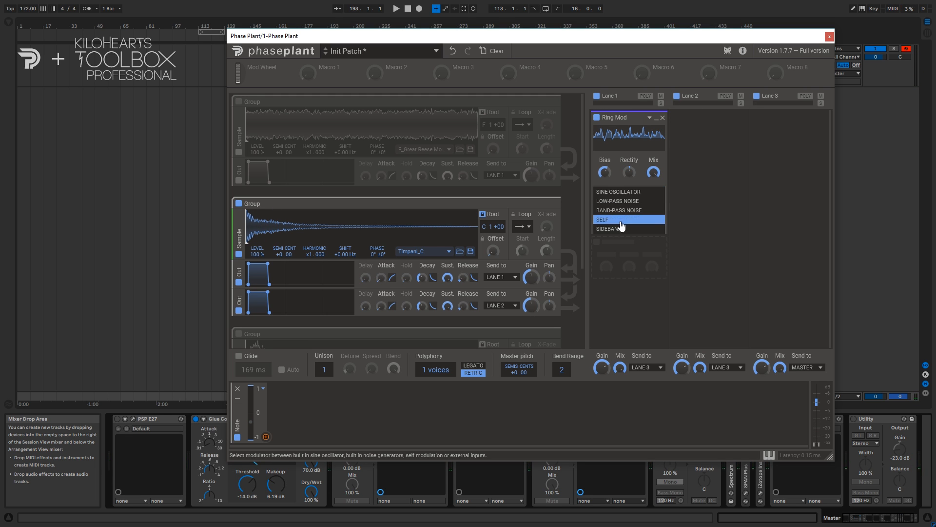
click(619, 220)
drag(605, 171, 604, 144)
click(635, 227)
click(634, 211)
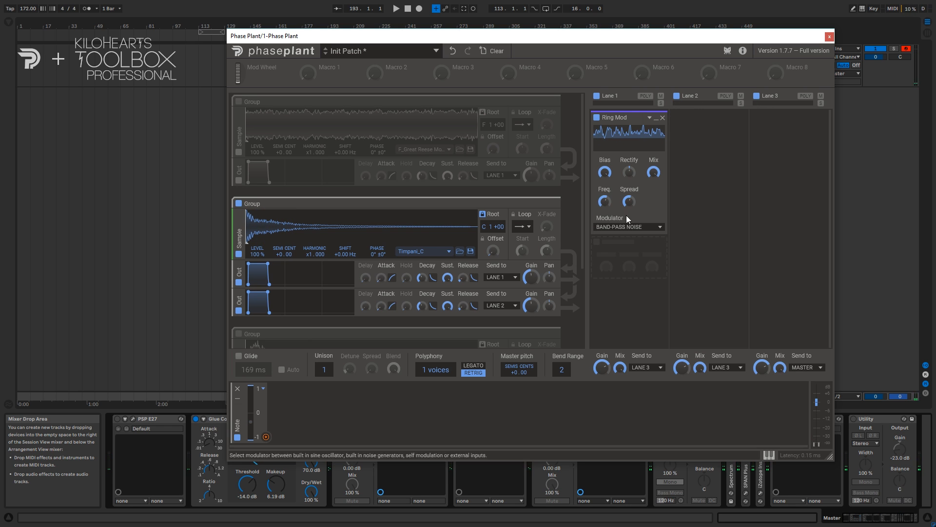
drag(604, 201, 605, 194)
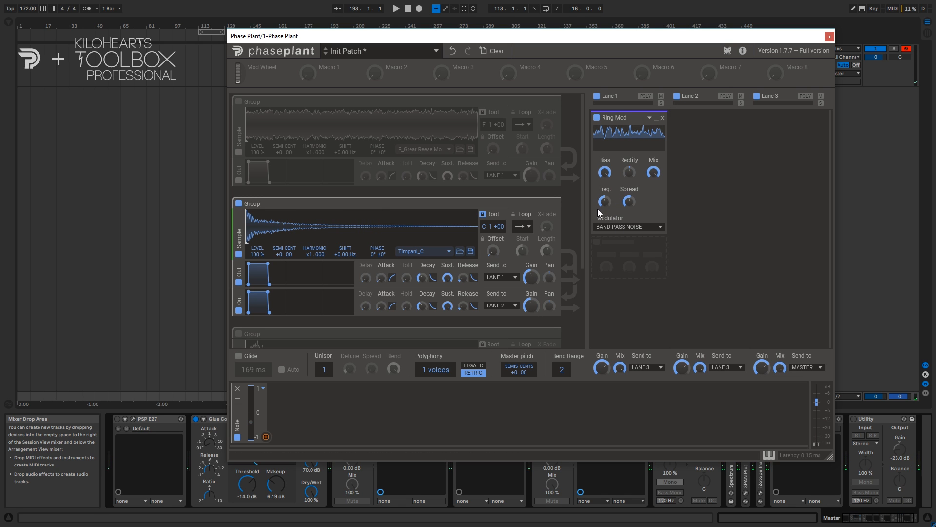
Try positive rectification on the noise modulator, then switch the Ring Mod to Sine Oscillator with Rectify and Bias reset.
click(620, 229)
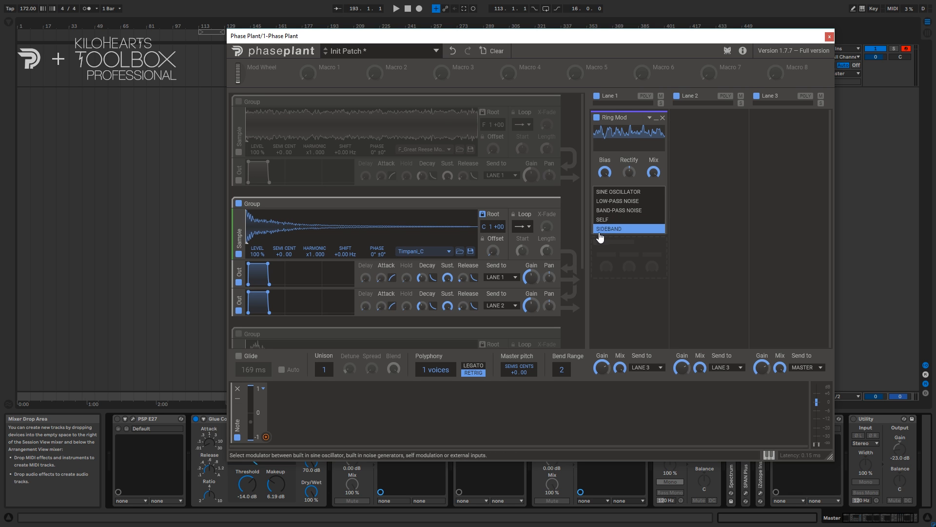
click(718, 206)
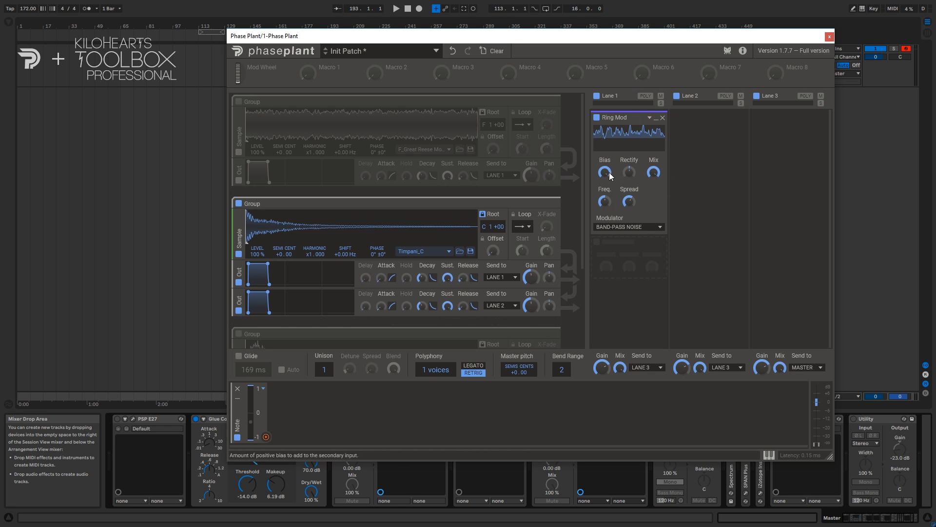
mouse_move(611, 174)
mouse_down()
mouse_move(612, 164)
mouse_move(611, 200)
mouse_move(611, 159)
mouse_move(628, 178)
mouse_move(628, 155)
mouse_move(628, 168)
mouse_up()
click(621, 229)
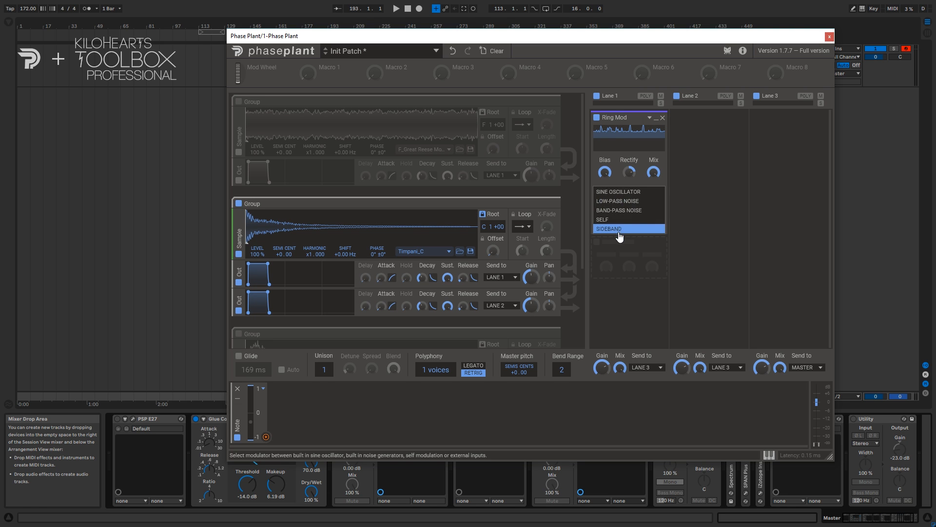
click(622, 192)
double_click(624, 172)
double_click(602, 175)
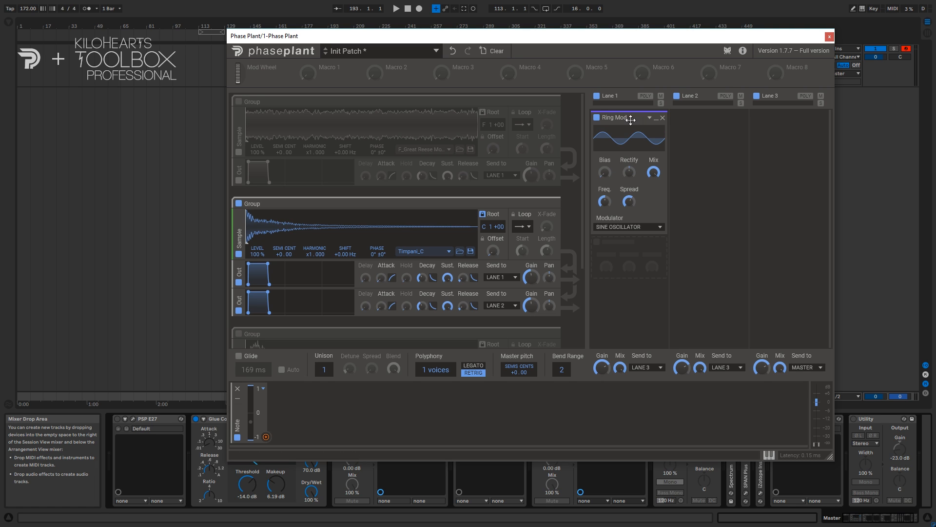
Try negative and positive rectification on the Ring Mod's sine oscillator, then reset Rectify.
drag(629, 171, 629, 198)
drag(629, 172, 656, 174)
double_click(627, 168)
Adjust the Ring Mod's spread and frequency, and assign the Note modulator to its frequency.
drag(629, 201, 629, 215)
mouse_move(604, 201)
mouse_down()
mouse_move(604, 222)
mouse_move(604, 190)
mouse_move(604, 220)
mouse_move(604, 206)
mouse_up()
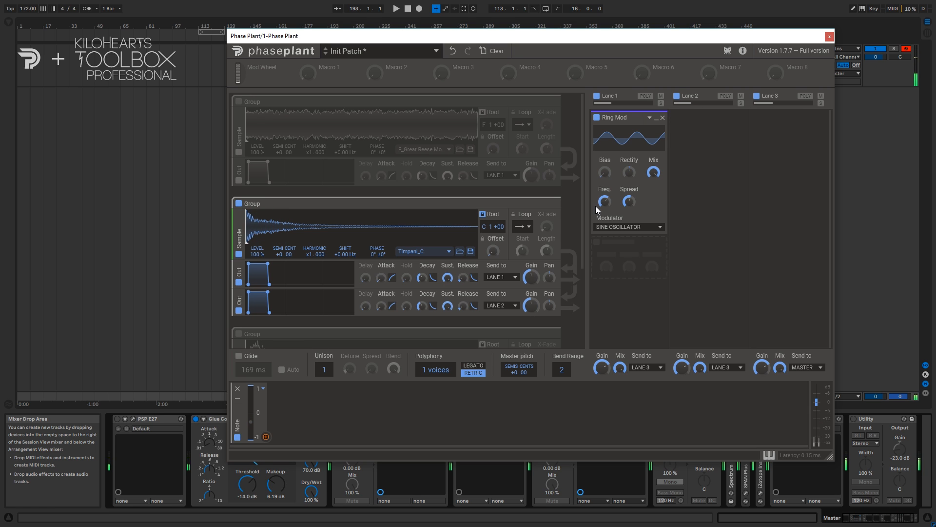
drag(266, 436, 604, 202)
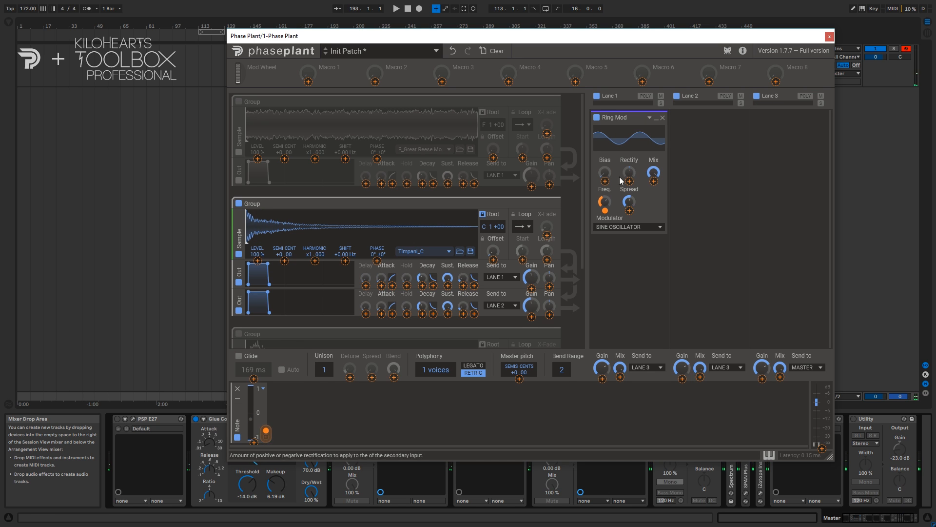
Replace the Ring Mod in Lane 1 with a Tape Stop.
click(662, 118)
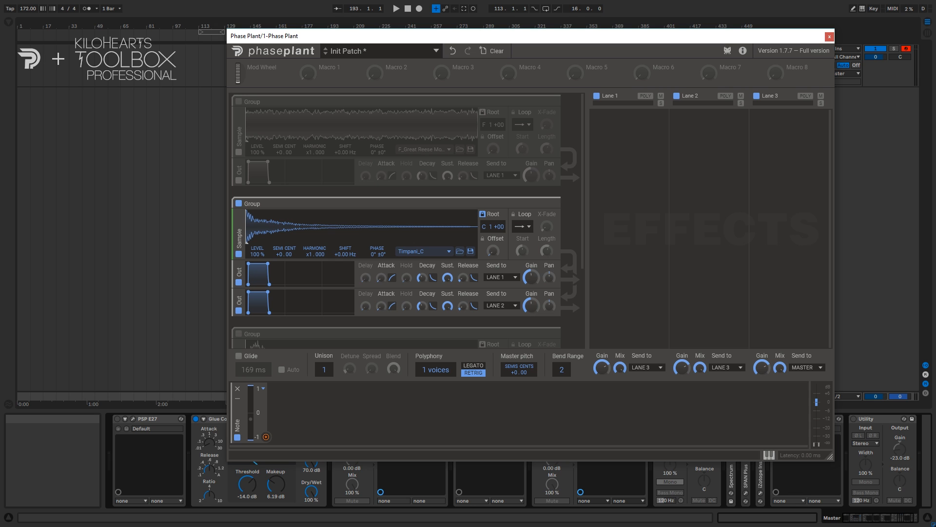
click(602, 132)
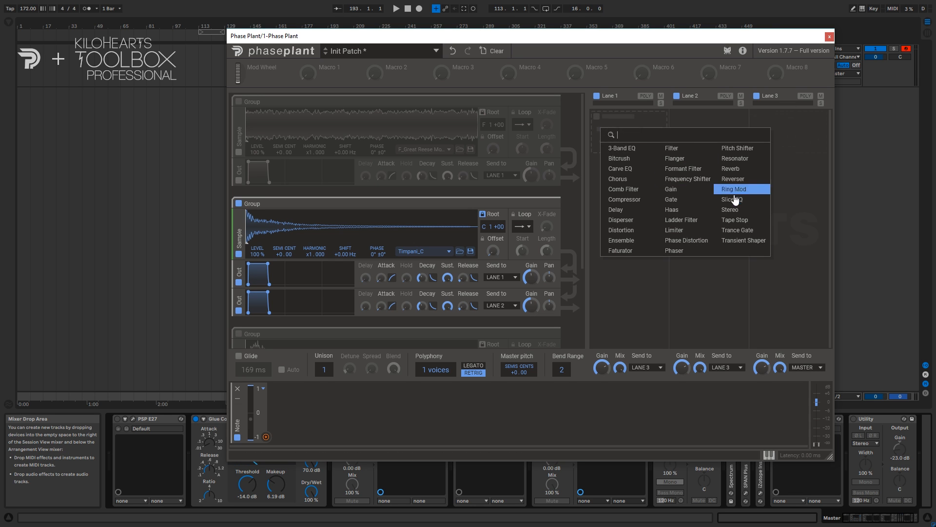
click(751, 208)
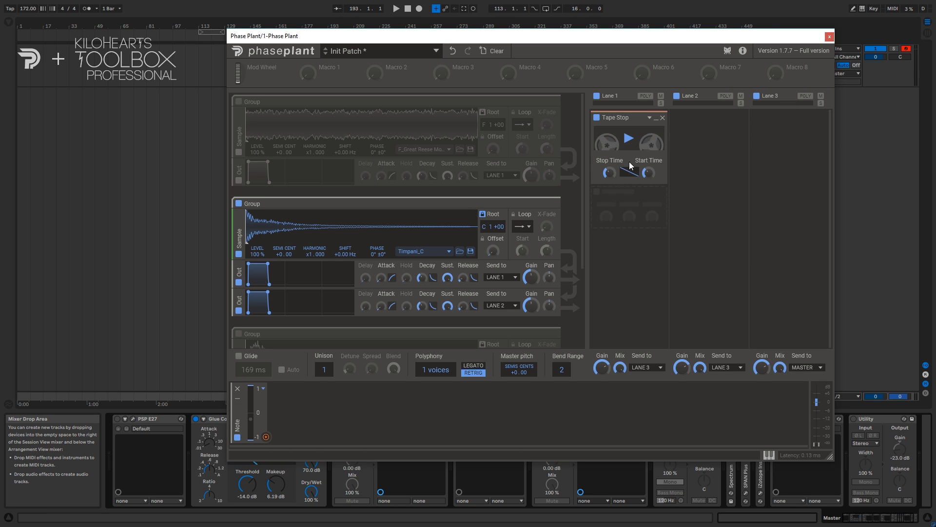
Switch the sound source from the timpani to the reese bass group and toggle the Tape Stop motor off and on repeatedly.
click(239, 101)
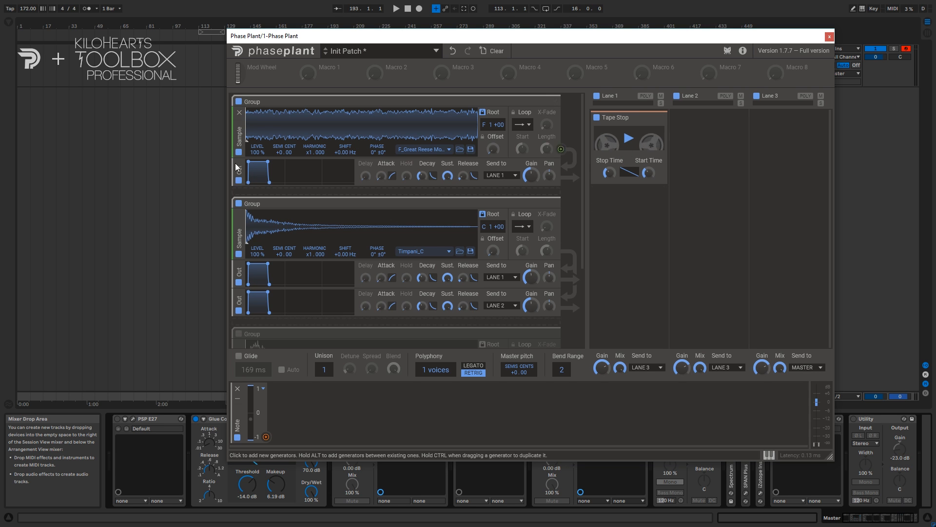
click(238, 203)
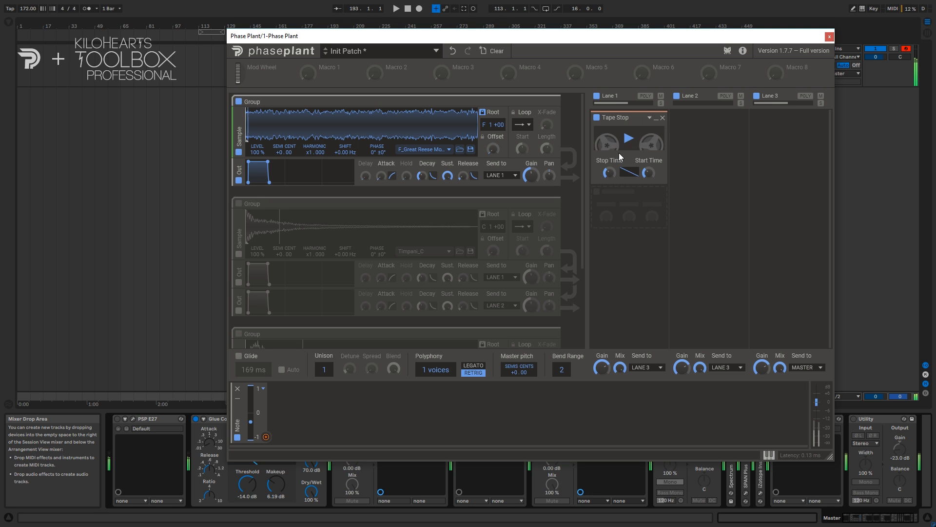
click(628, 143)
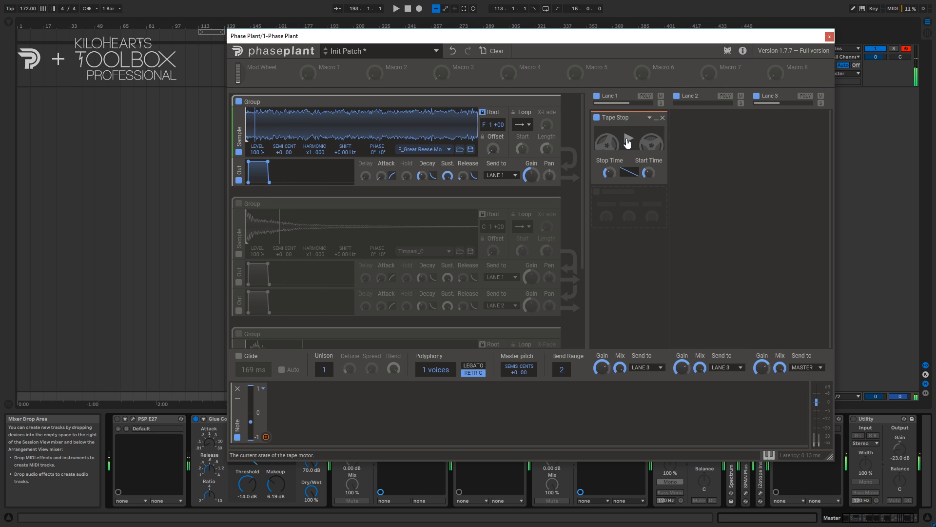
click(628, 143)
click(627, 143)
click(628, 143)
click(627, 143)
Raise the Tape Stop's Stop Time and Start Time, and audition the motor starting and stopping.
mouse_move(612, 170)
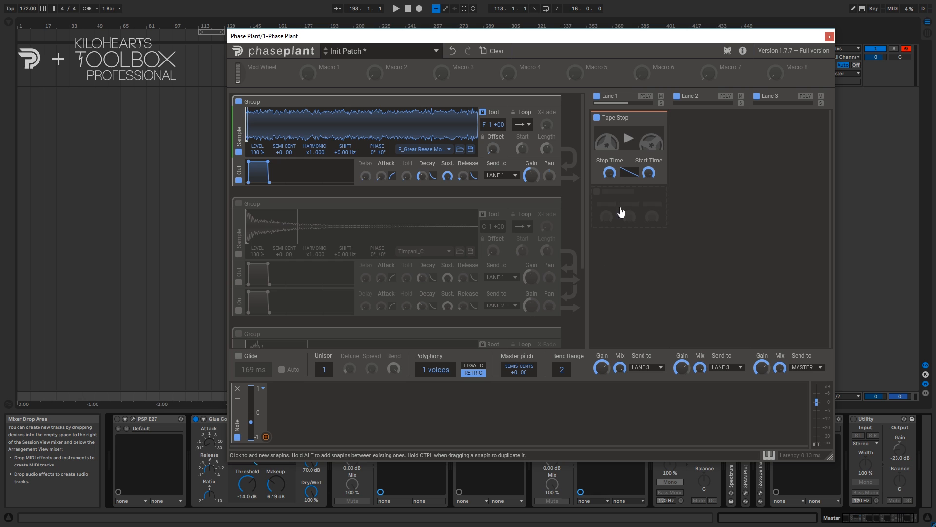
click(629, 141)
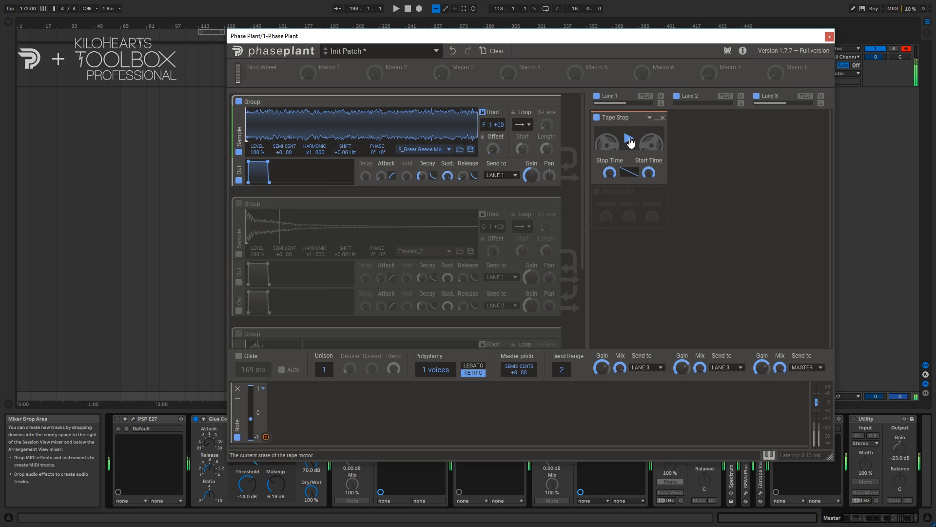
click(629, 141)
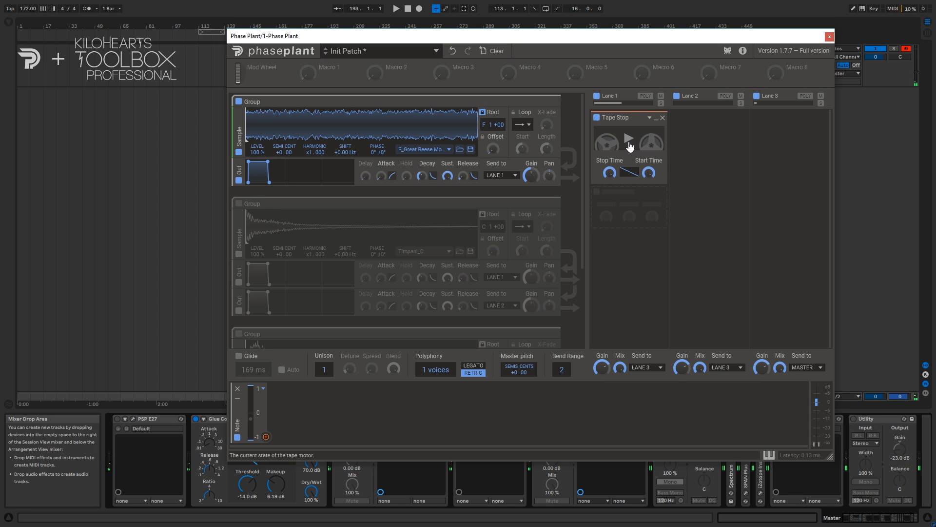
Shorten the Tape Stop's Stop and Start Times and audition its motor with the curve bent inward and outward.
drag(637, 173, 596, 290)
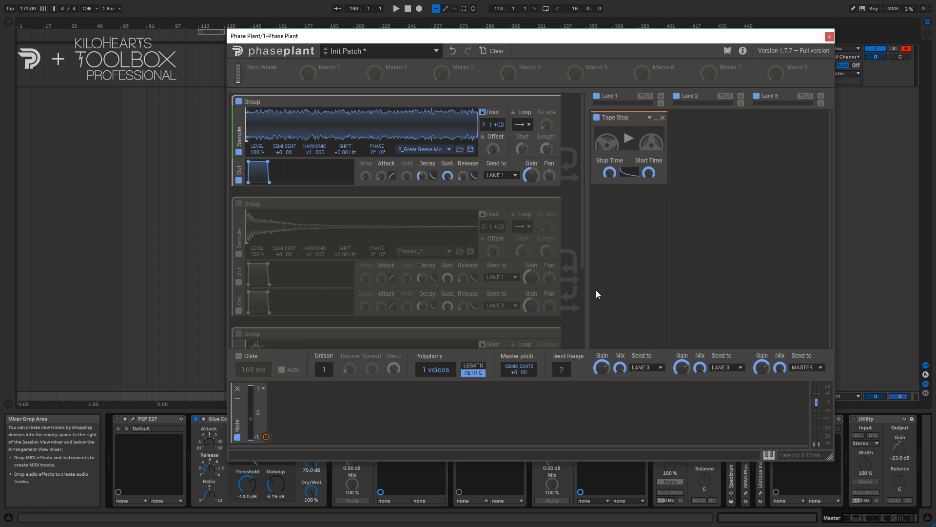
drag(586, 204, 570, 219)
mouse_move(610, 173)
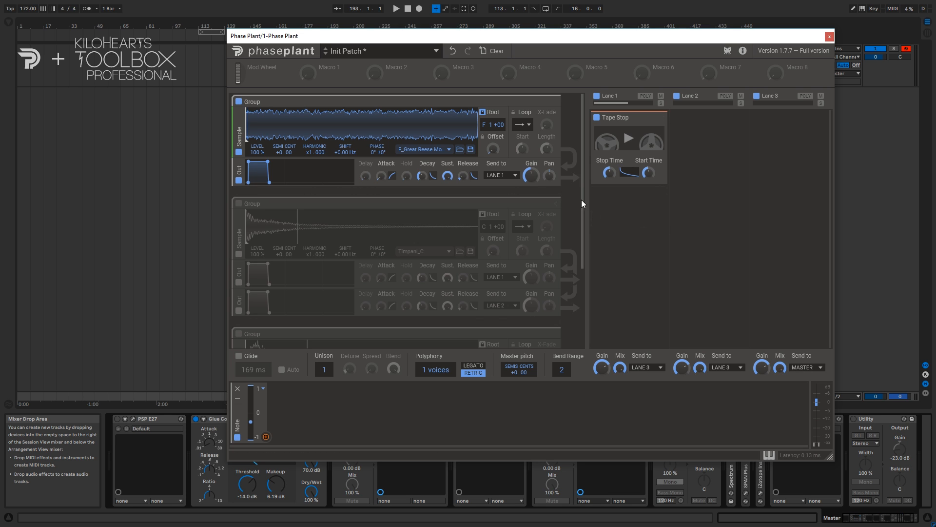
click(629, 141)
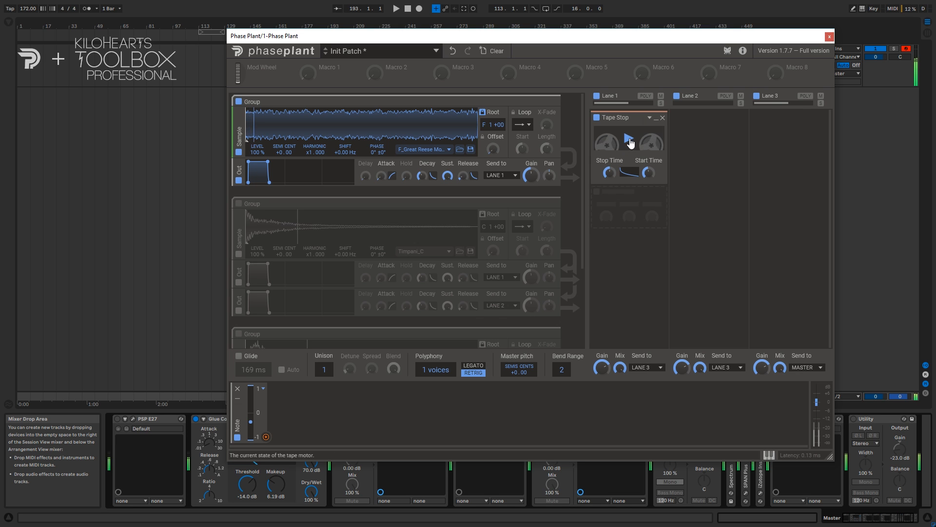
click(629, 140)
click(628, 142)
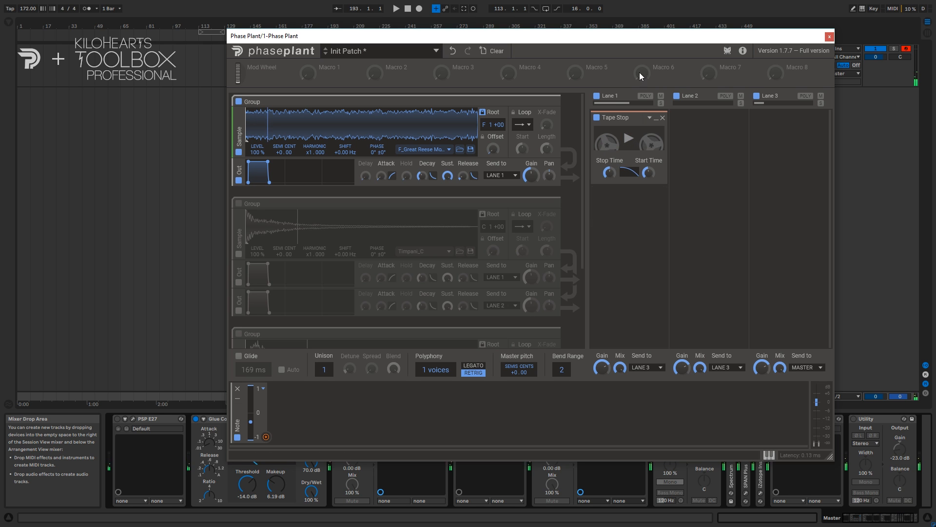
click(627, 146)
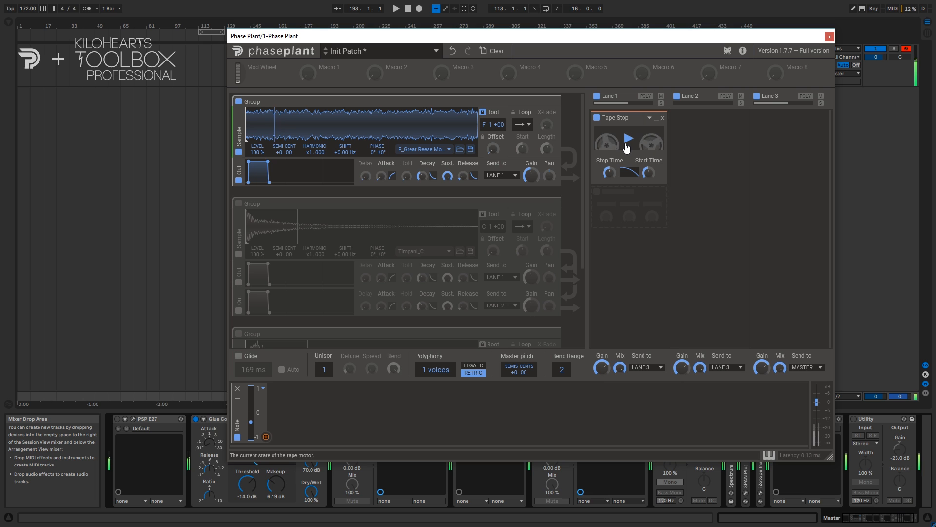
Replace the Tape Stop in Lane 1 with a Trance Gate.
click(663, 118)
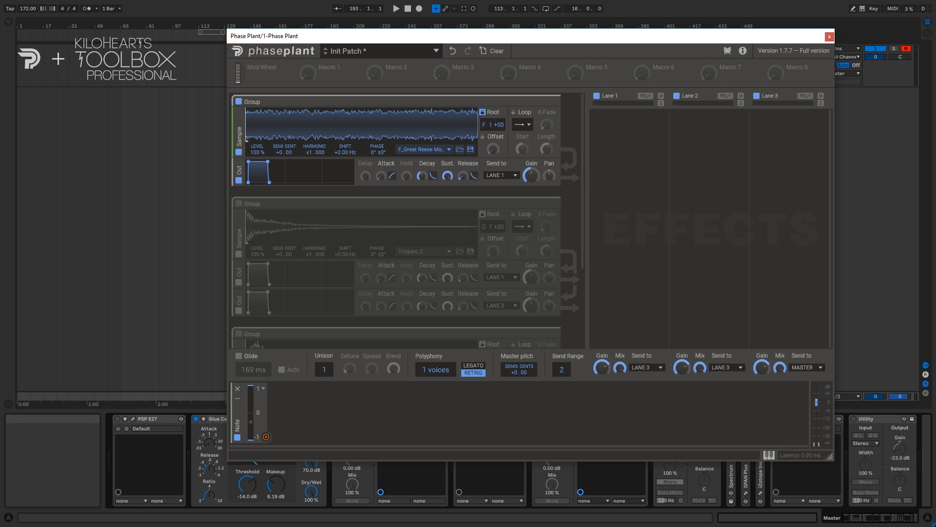
click(652, 129)
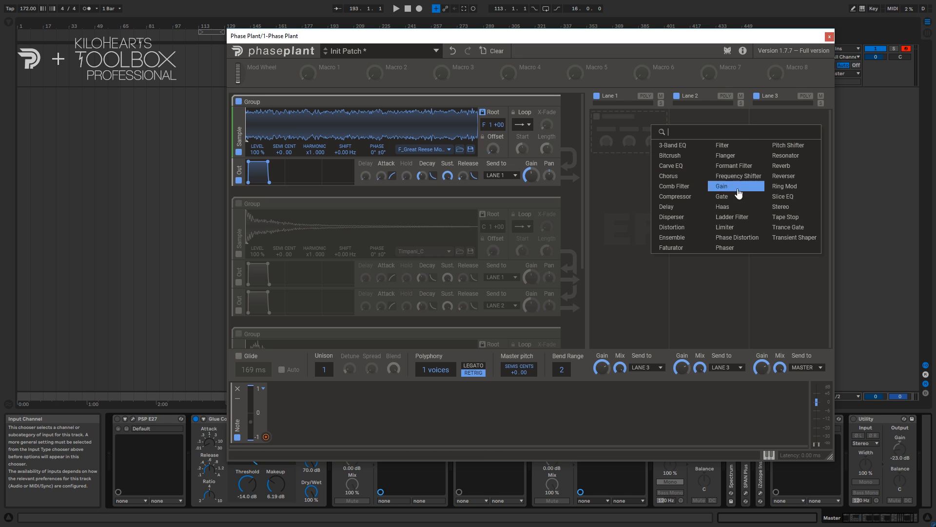
click(794, 215)
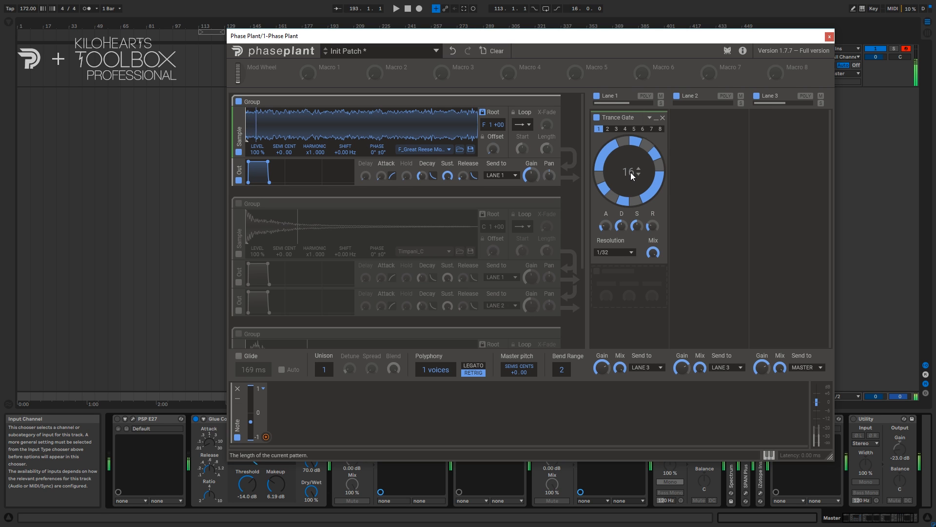
Browse the Trance Gate's patterns 3, 6 and 7, and settle on pattern 8.
click(617, 129)
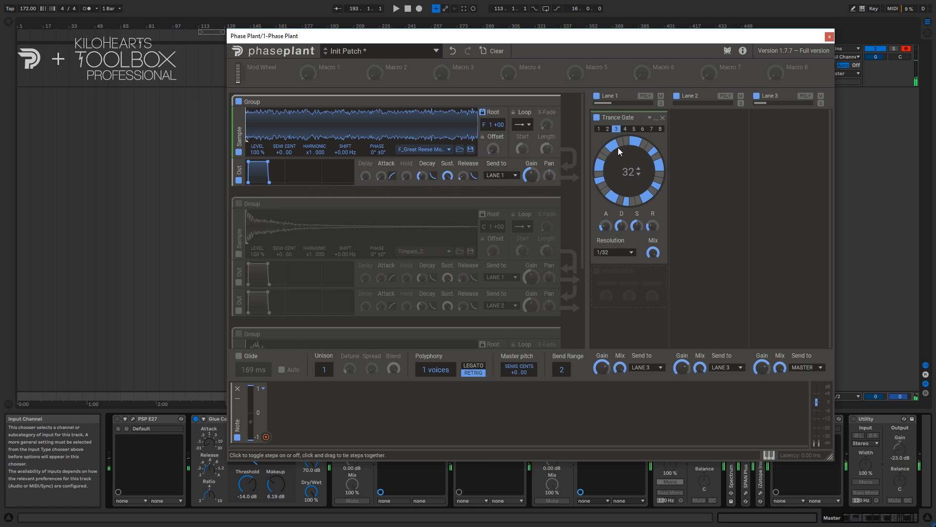
click(642, 130)
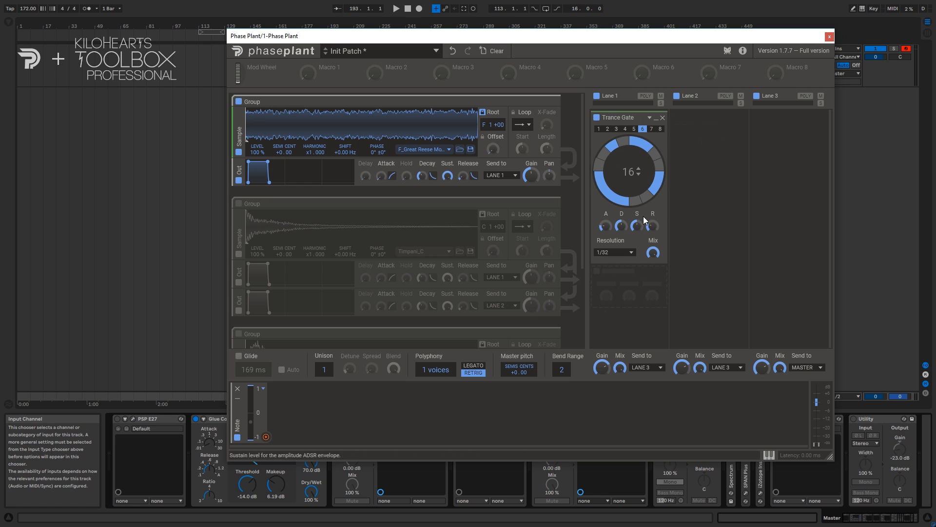
click(652, 130)
click(661, 129)
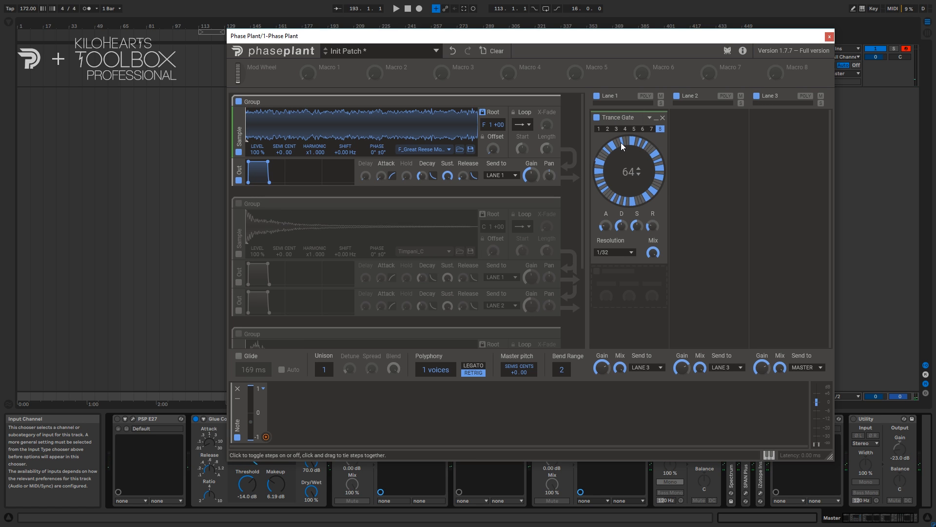
Shorten Trance Gate pattern 8 to 51 steps and turn on a run of steps around the ring.
drag(623, 167, 623, 181)
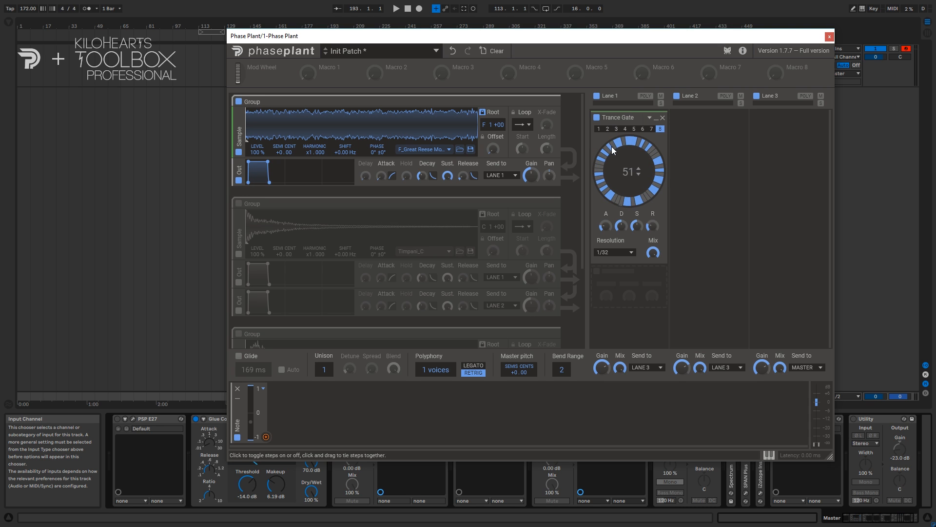
mouse_move(602, 158)
mouse_down()
mouse_move(608, 193)
mouse_move(631, 203)
mouse_up()
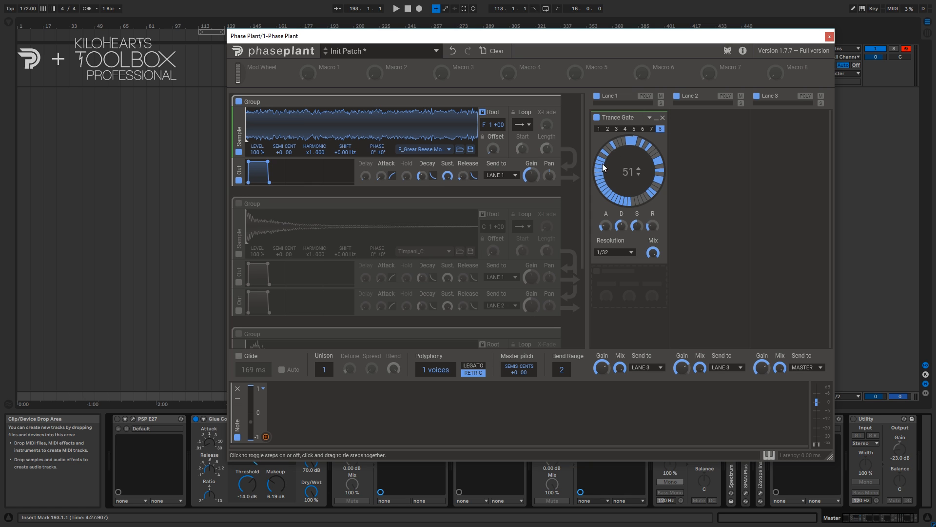
click(613, 201)
Shorten Trance Gate pattern 8 to 10 steps and redraw it by tying and toggling steps around the ring.
drag(638, 169, 639, 195)
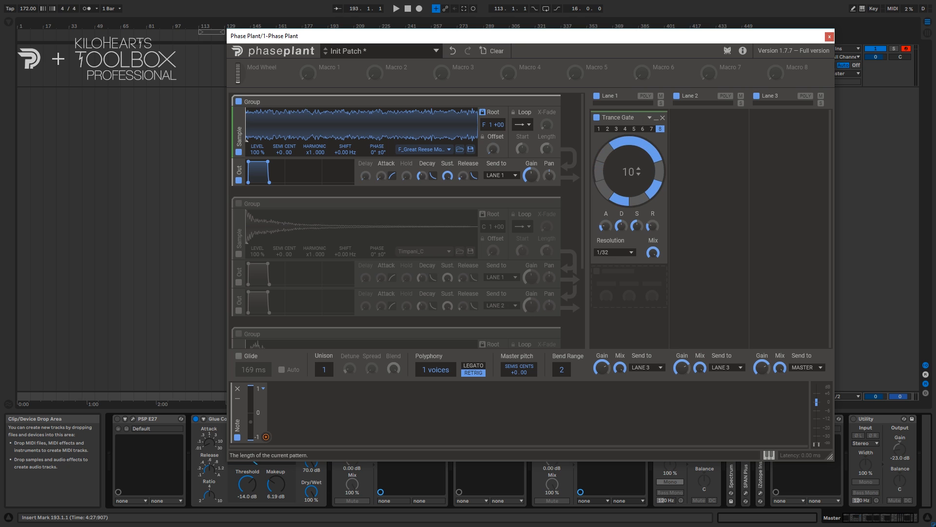
mouse_move(656, 136)
mouse_down()
mouse_move(627, 133)
mouse_move(590, 170)
mouse_move(604, 150)
mouse_up()
click(619, 204)
click(638, 203)
click(663, 175)
click(645, 145)
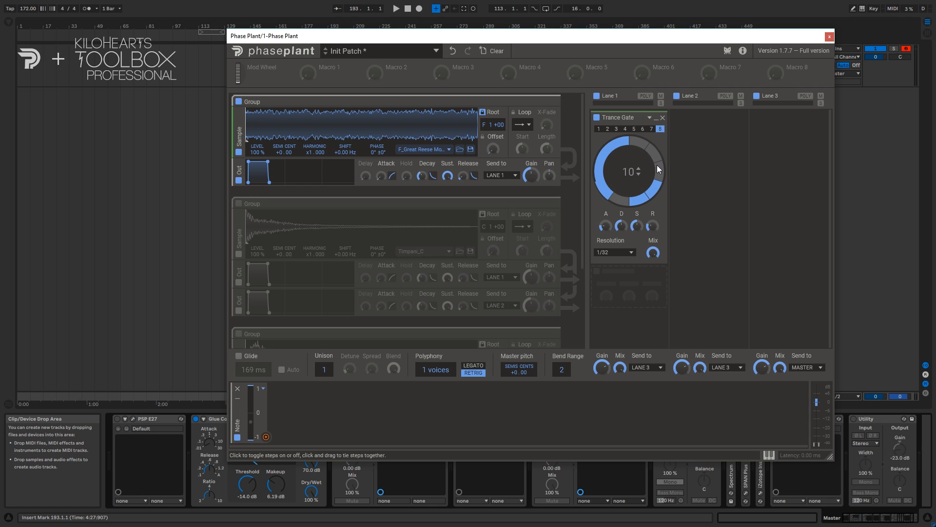
drag(657, 157, 665, 195)
click(643, 200)
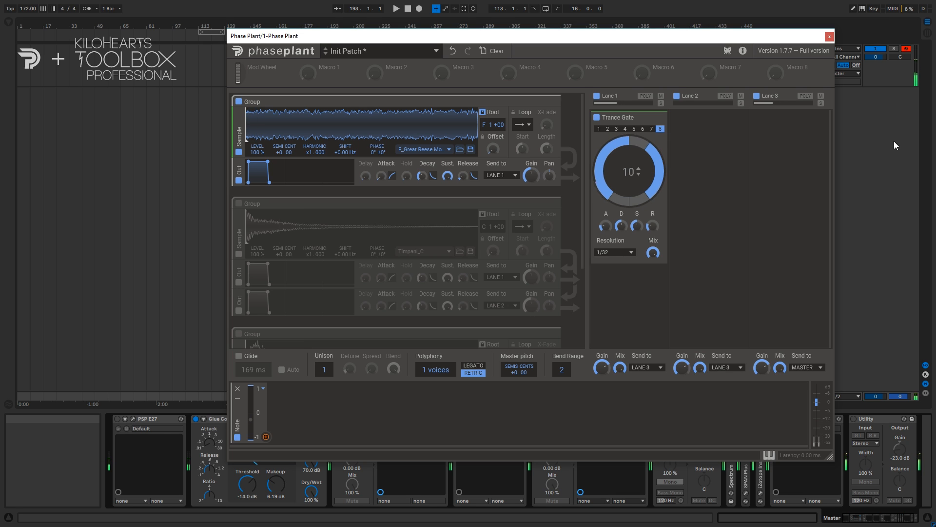
Extend the Trance Gate pattern to 21 steps and set its Resolution to 1/16.
scroll(632, 172, up, 11)
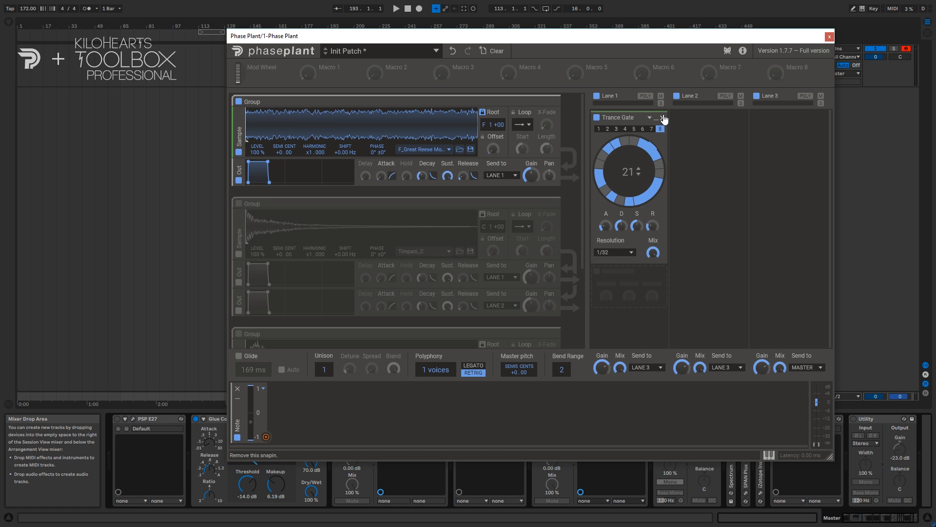
click(614, 252)
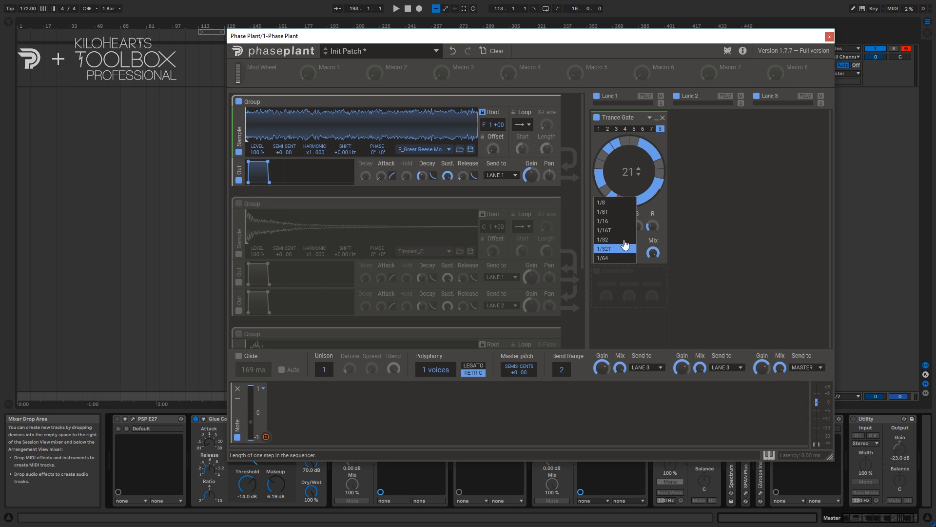
click(608, 222)
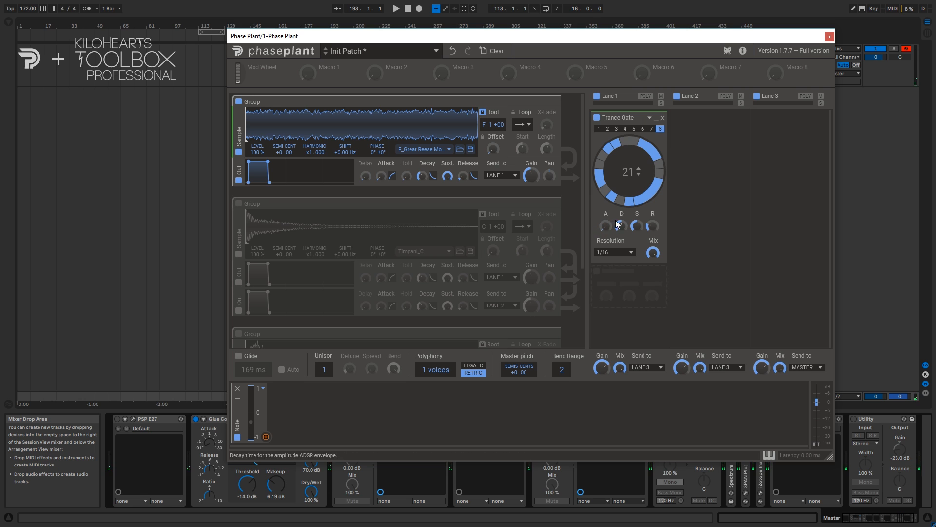
Shape the Trance Gate's envelope with raised attack, decay and sustain and minimum release.
drag(652, 228, 652, 198)
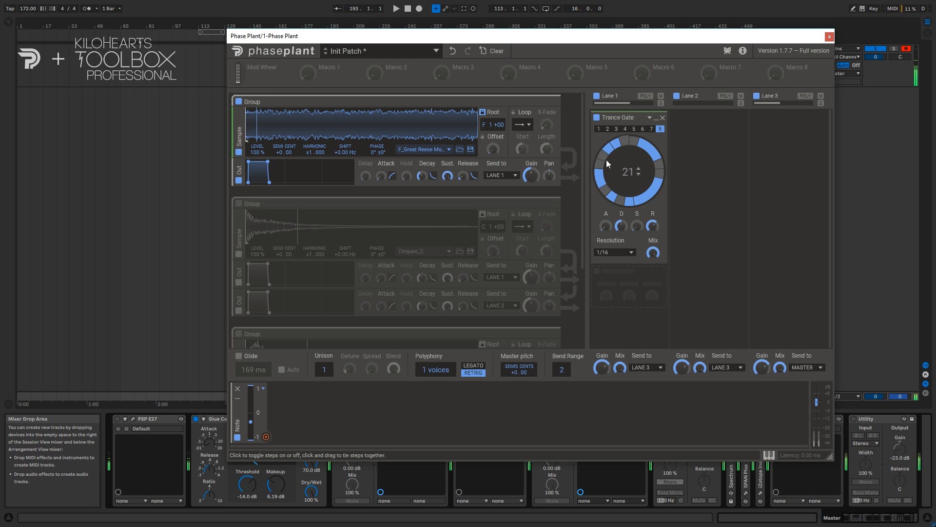
mouse_move(622, 226)
drag(623, 224, 623, 218)
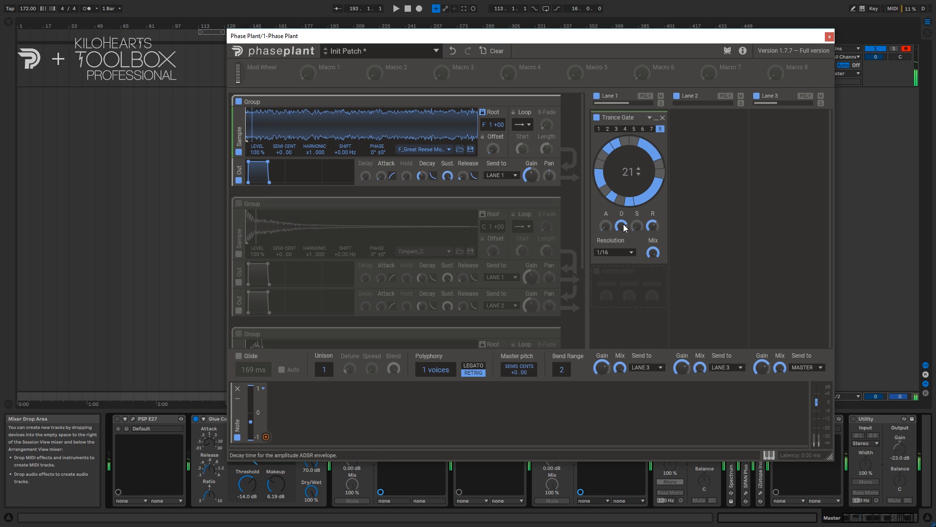
drag(637, 226, 637, 215)
drag(653, 226, 652, 225)
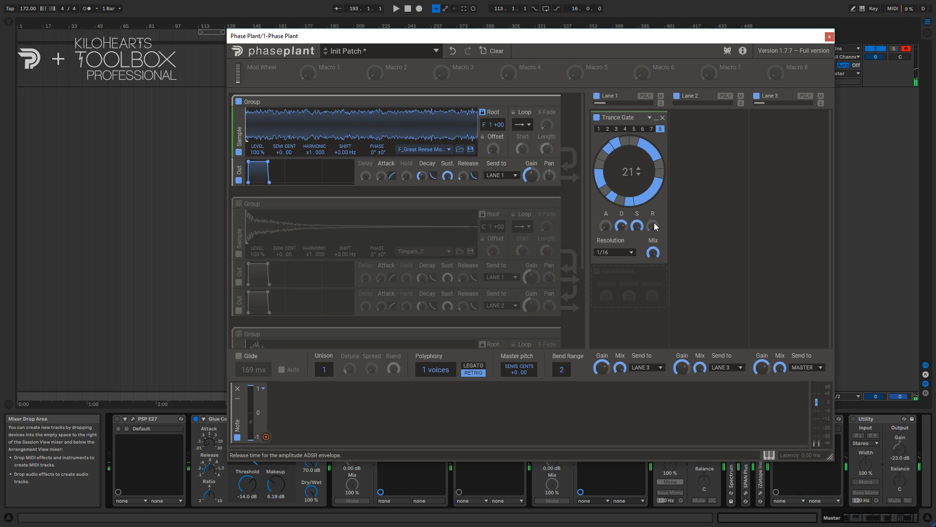
drag(606, 227, 614, 226)
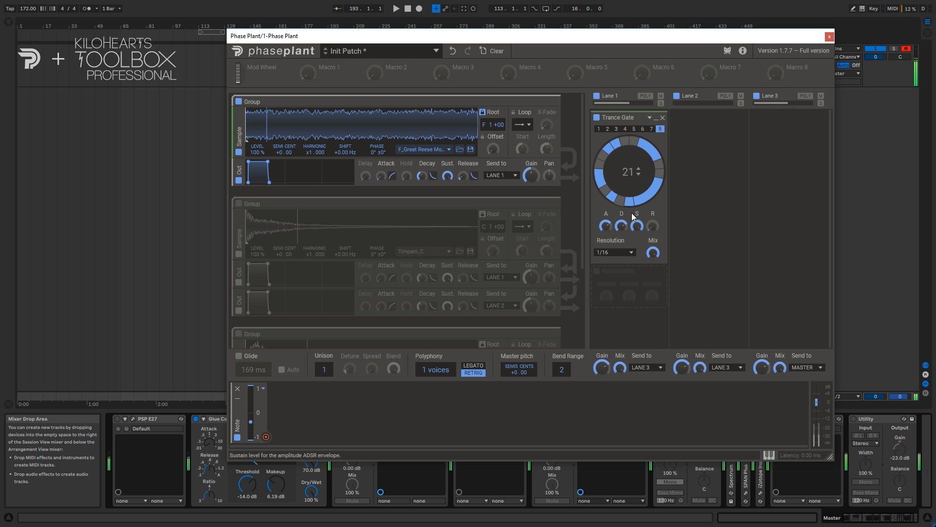
Replace the Trance Gate in Lane 1 with a Transient Shaper.
click(662, 118)
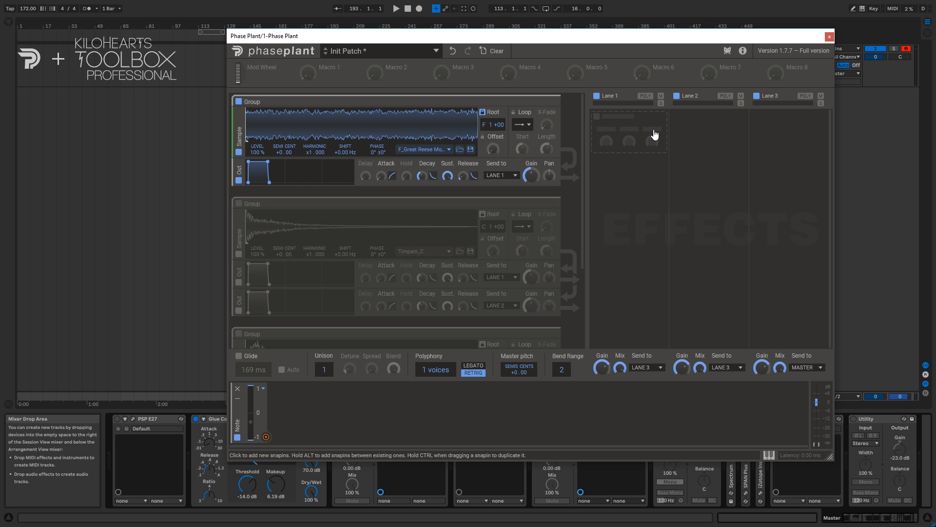
click(648, 126)
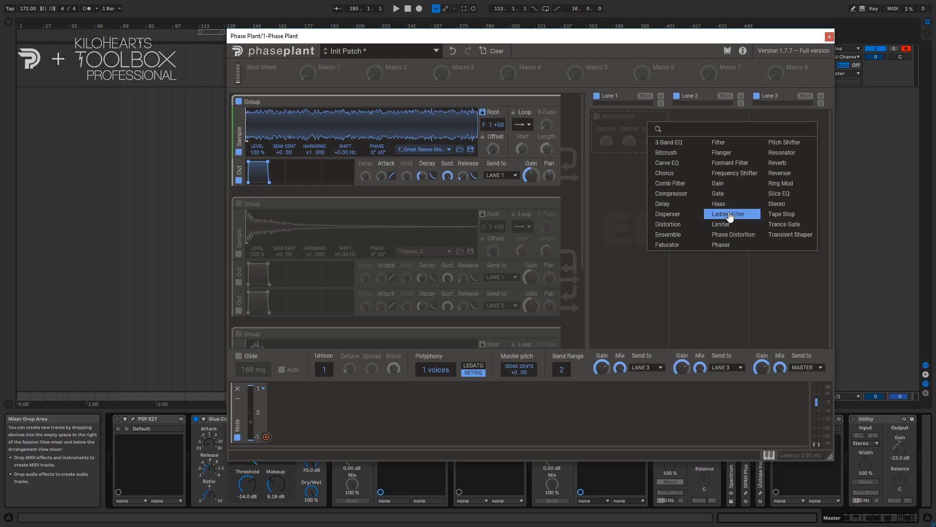
click(773, 236)
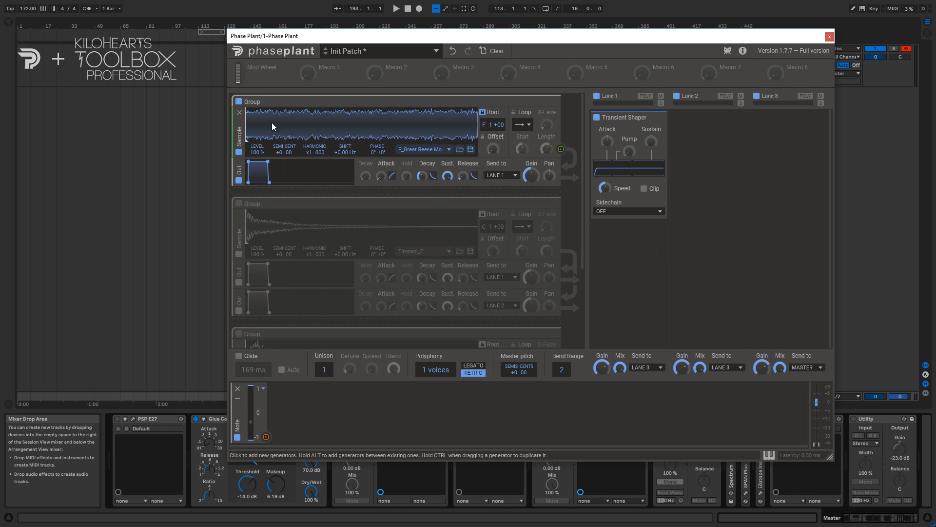
Switch the sound source back to the timpani group and lower the Transient Shaper's Sustain.
click(239, 102)
click(239, 203)
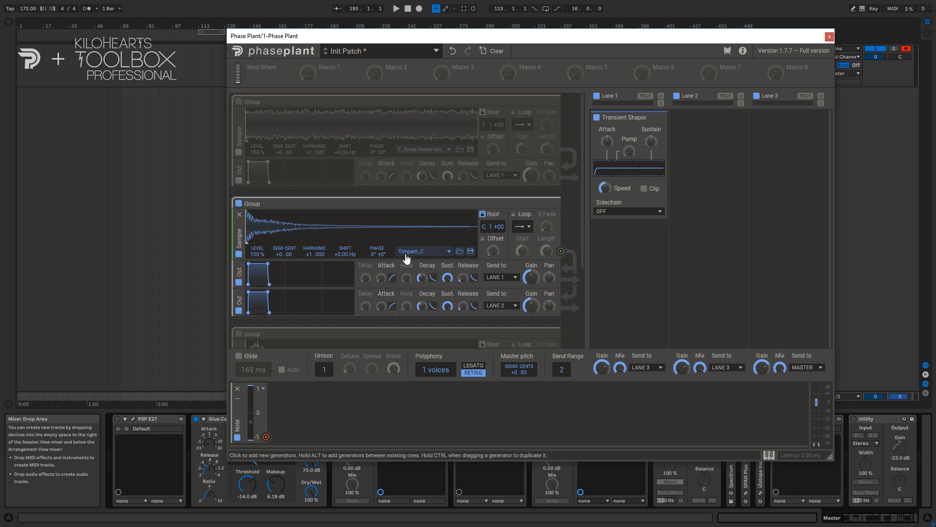
scroll(371, 270, down, 3)
scroll(371, 270, up, 2)
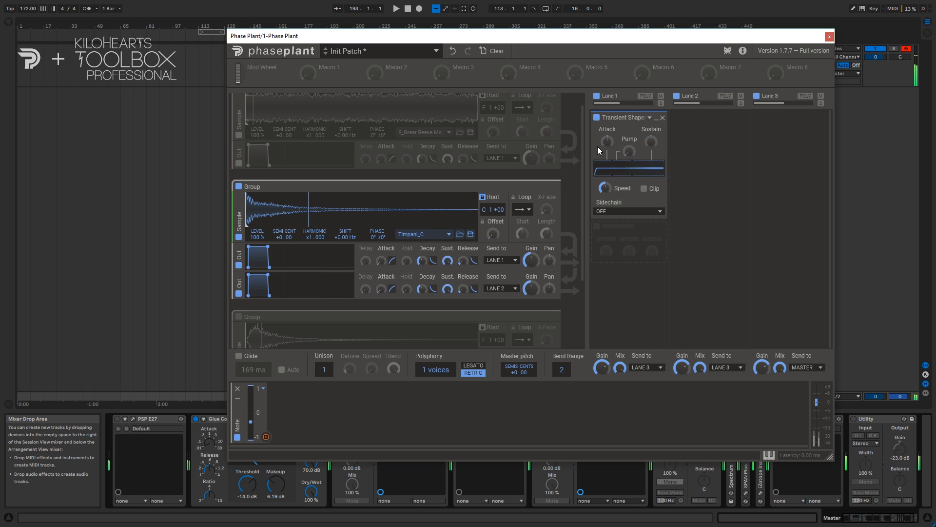
drag(656, 139, 655, 178)
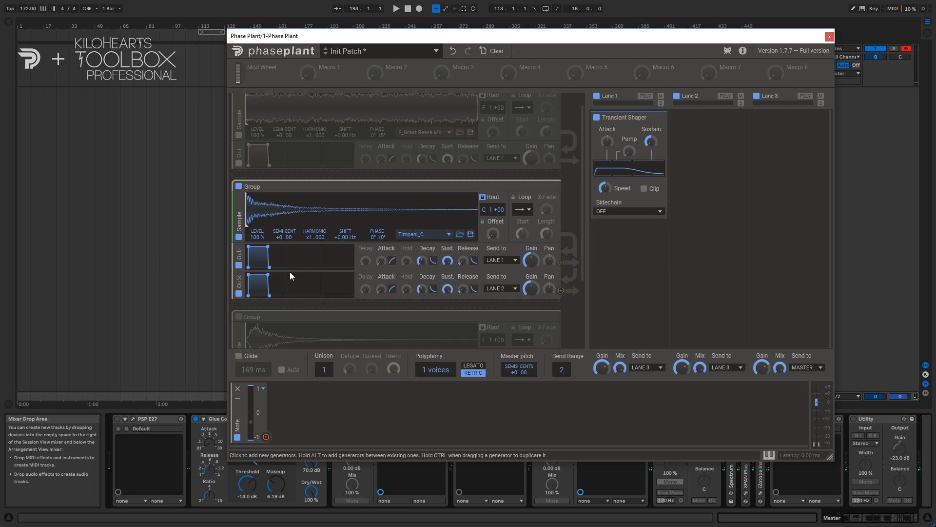
Remove the timpani group's second output, routed to Lane 2, and lower the remaining output envelope's Sustain.
click(239, 279)
drag(446, 260, 447, 278)
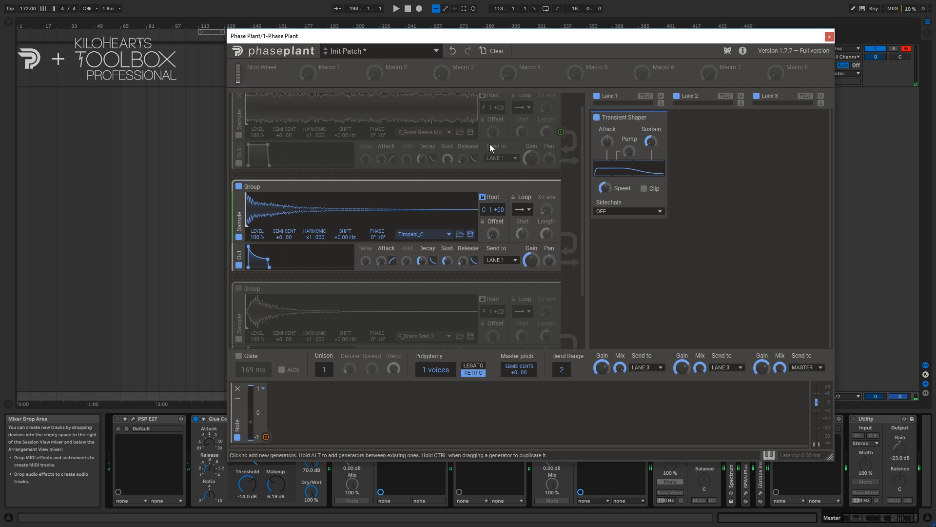
Raise the Transient Shaper's Attack and compare the timpani with the effect bypassed and enabled.
click(598, 119)
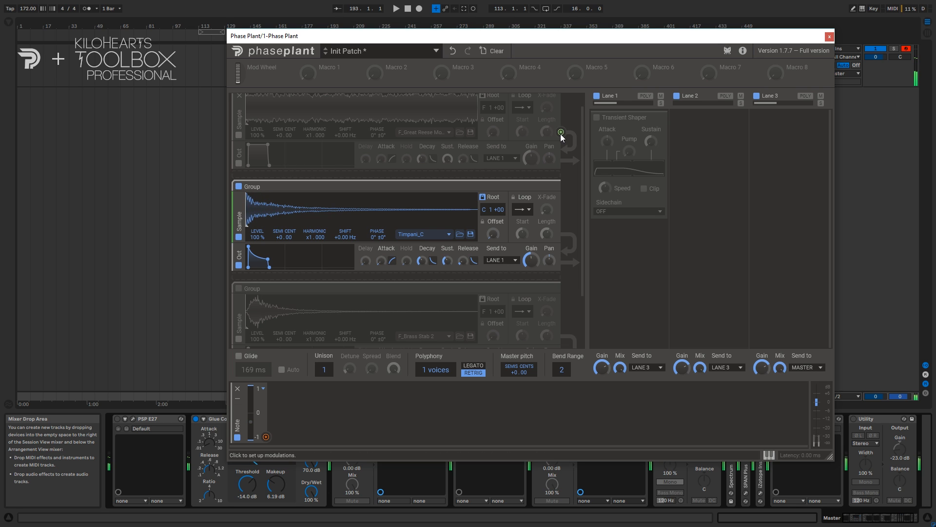
click(596, 117)
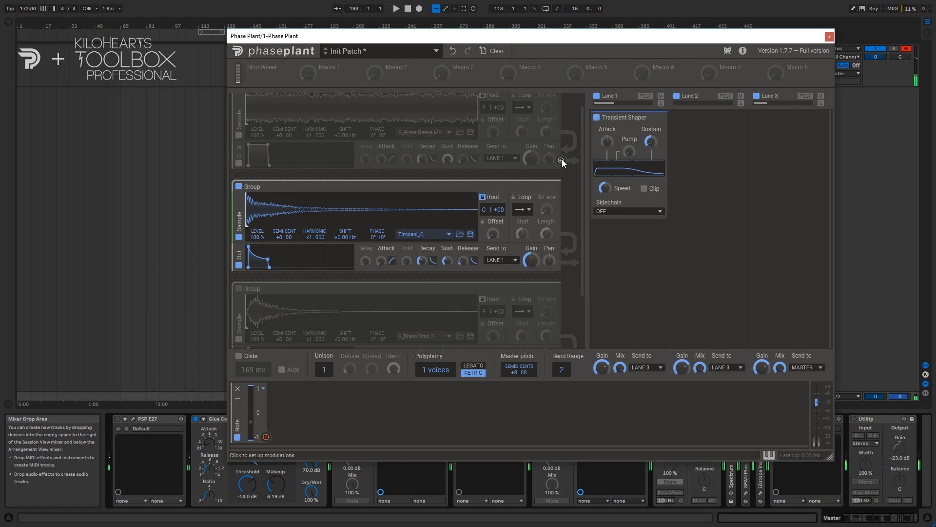
drag(607, 141, 611, 144)
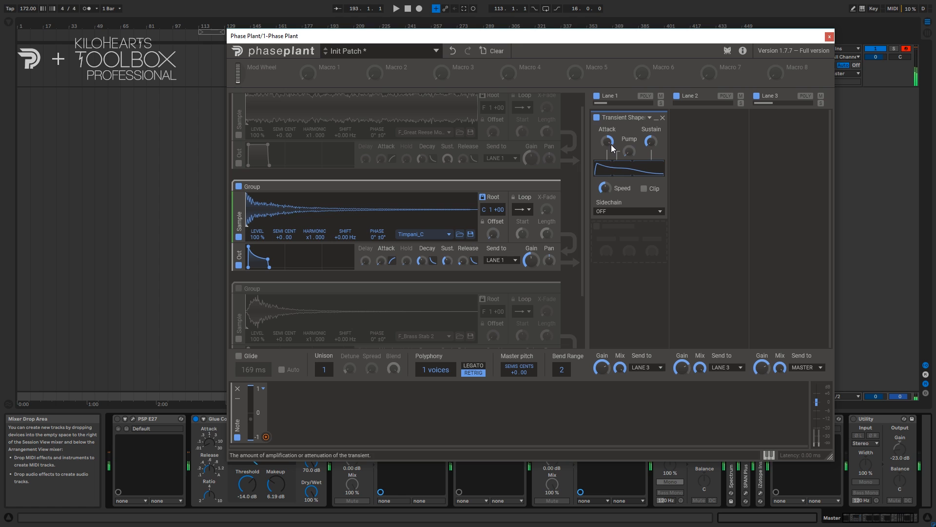
click(597, 118)
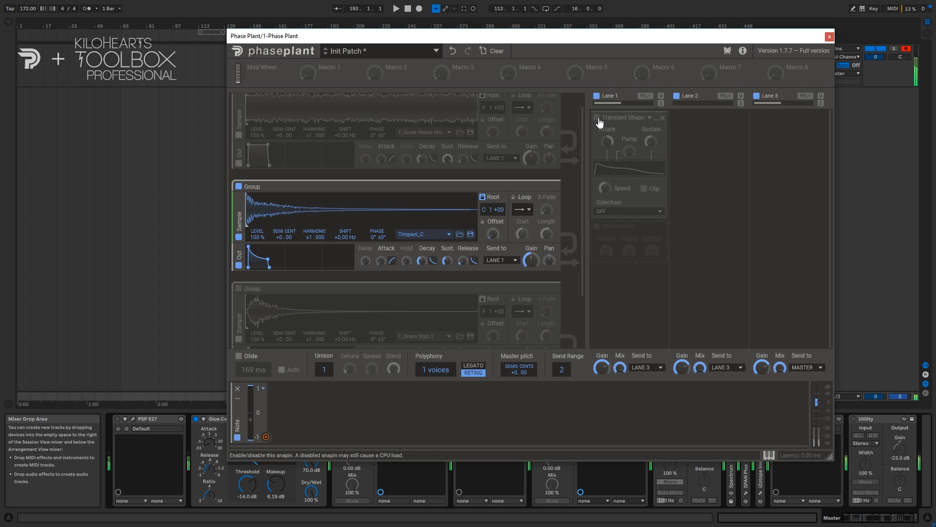
click(598, 118)
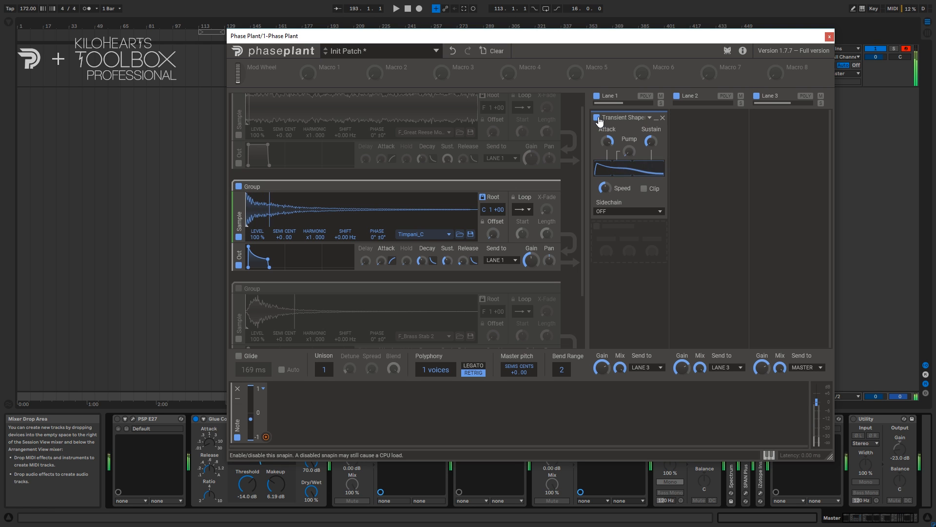
Try lower Speed values on the Transient Shaper and enable its Clip option.
drag(605, 187, 605, 197)
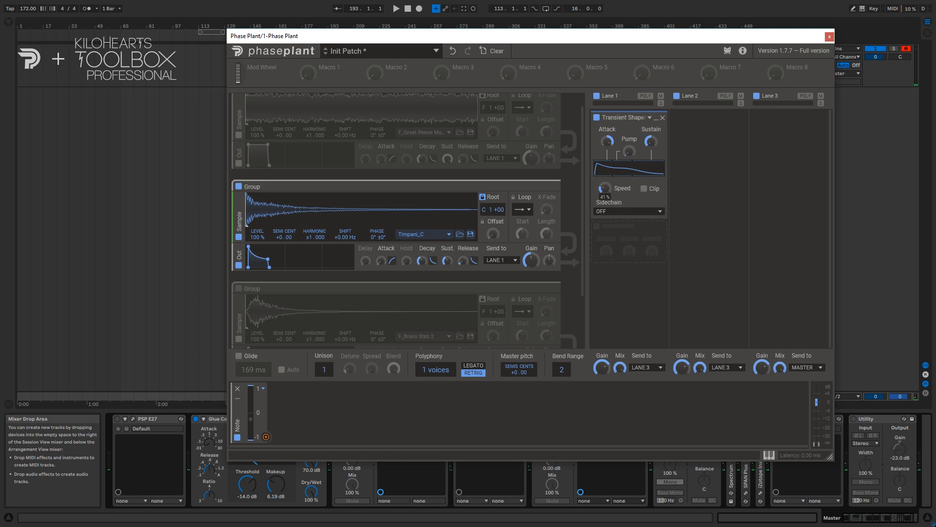
double_click(609, 183)
drag(605, 186, 606, 218)
click(643, 189)
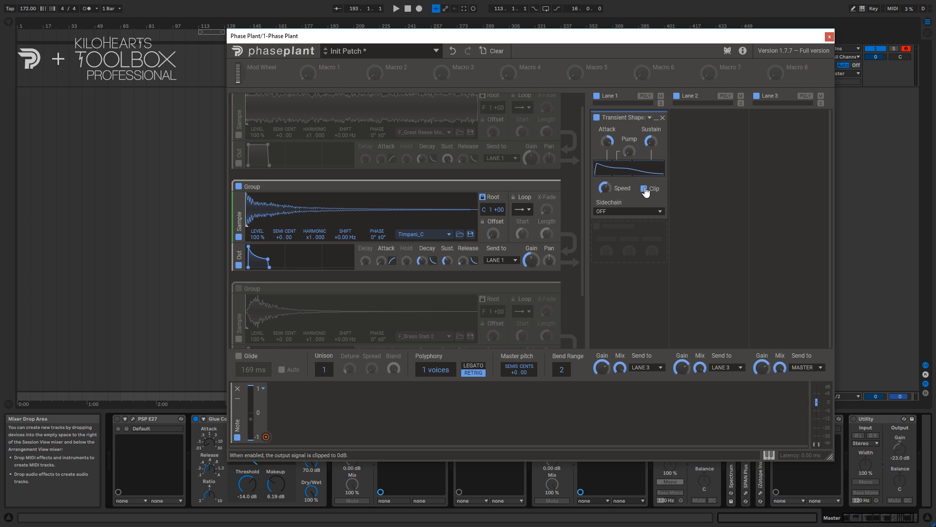
Raise the Transient Shaper's Pump and Sustain and adjust its Attack and Speed.
drag(629, 151, 653, 115)
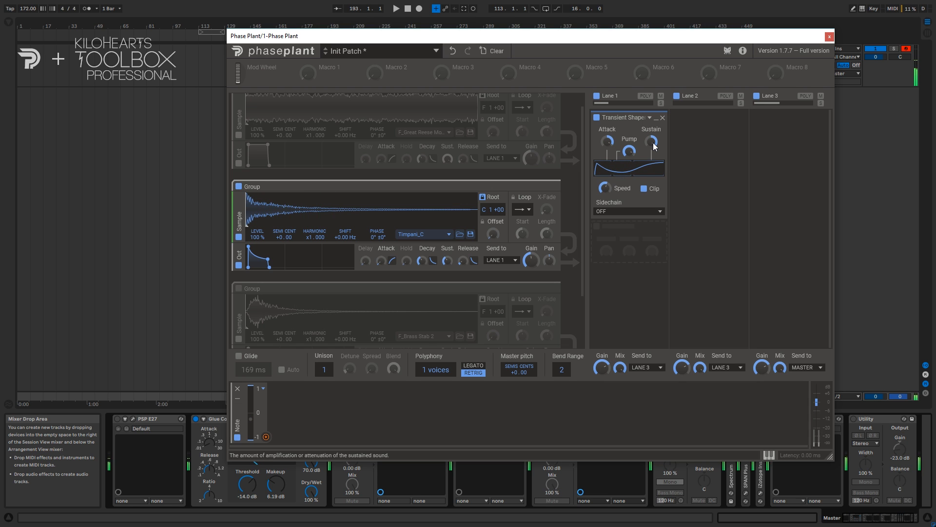
click(626, 148)
click(605, 145)
mouse_move(606, 143)
mouse_down()
mouse_move(606, 195)
mouse_move(606, 143)
mouse_up()
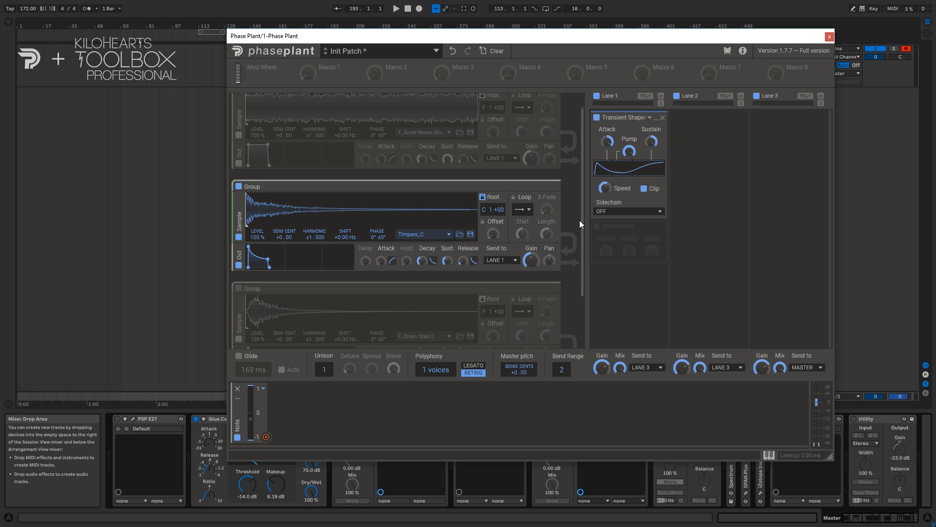
click(604, 187)
drag(605, 188, 608, 188)
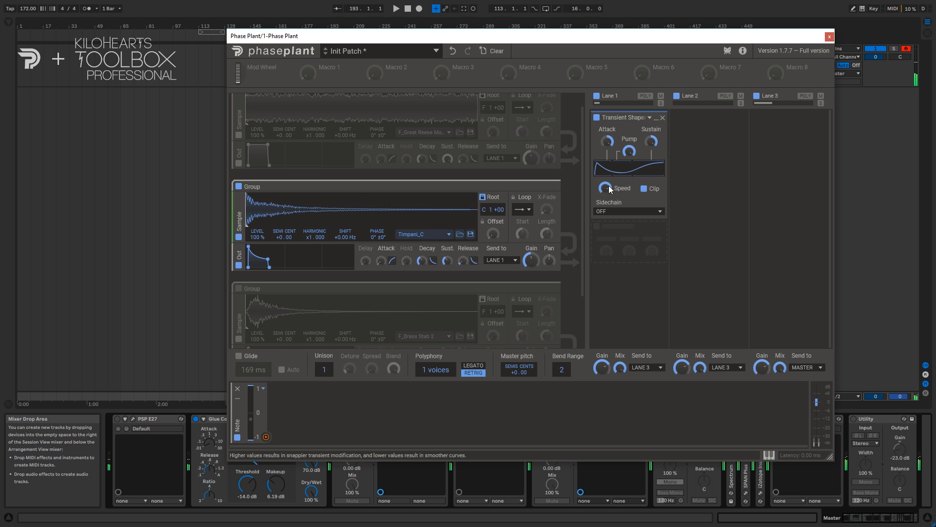
Replace the Transient Shaper in Lane 1 with a Disperser and set its frequency to about 765 Hz.
click(663, 118)
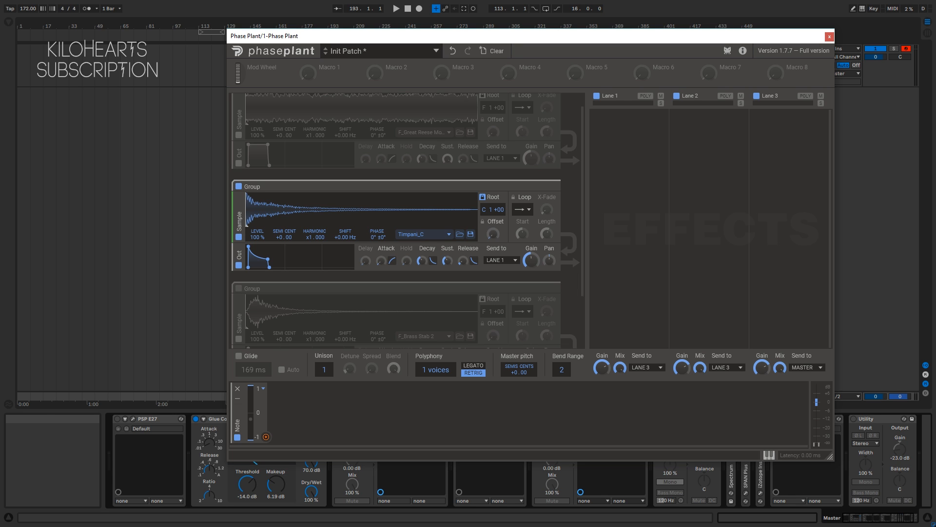
click(635, 119)
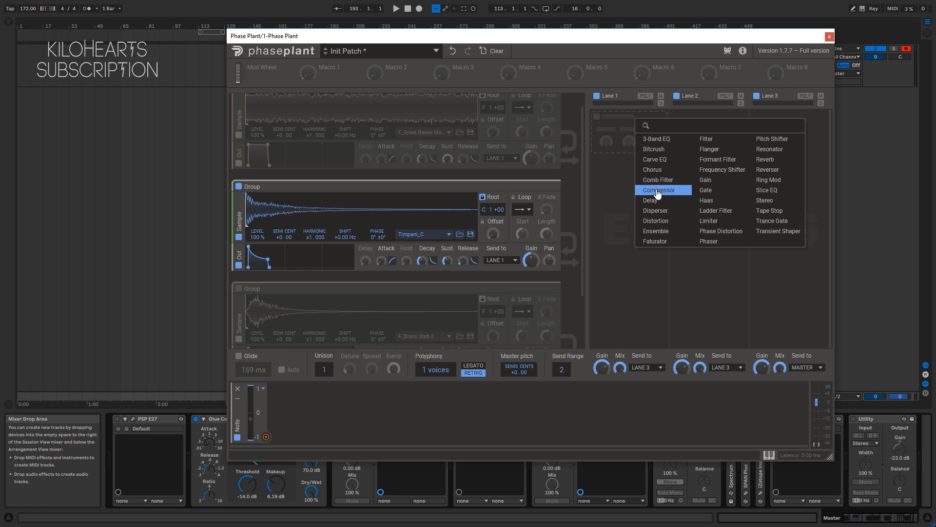
click(664, 213)
drag(612, 160, 628, 143)
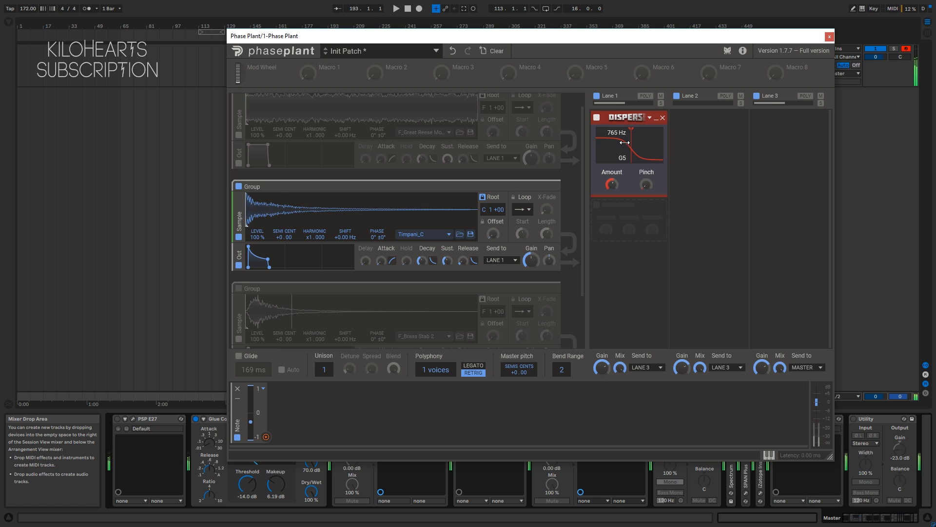
Compare the Disperser against bypass, raise its Pinch and Amount, and set its frequency to about 520 Hz.
click(596, 118)
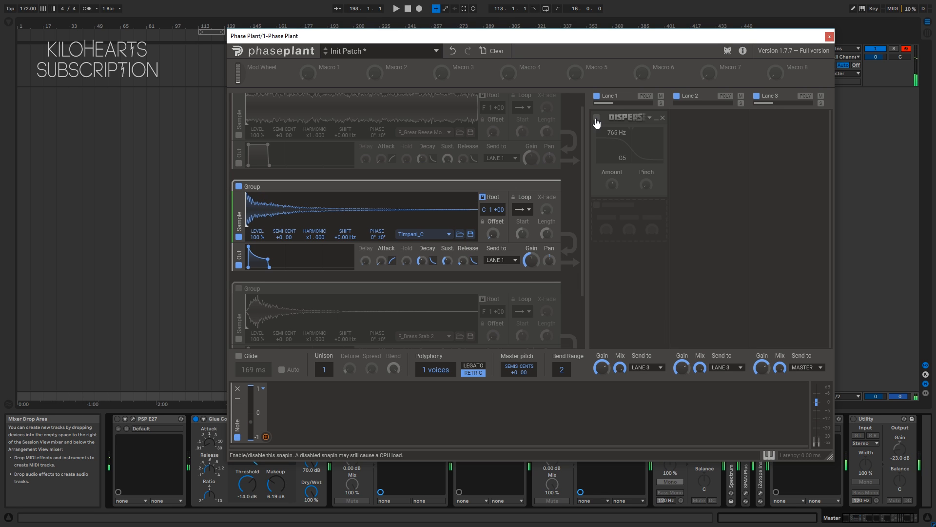
click(597, 118)
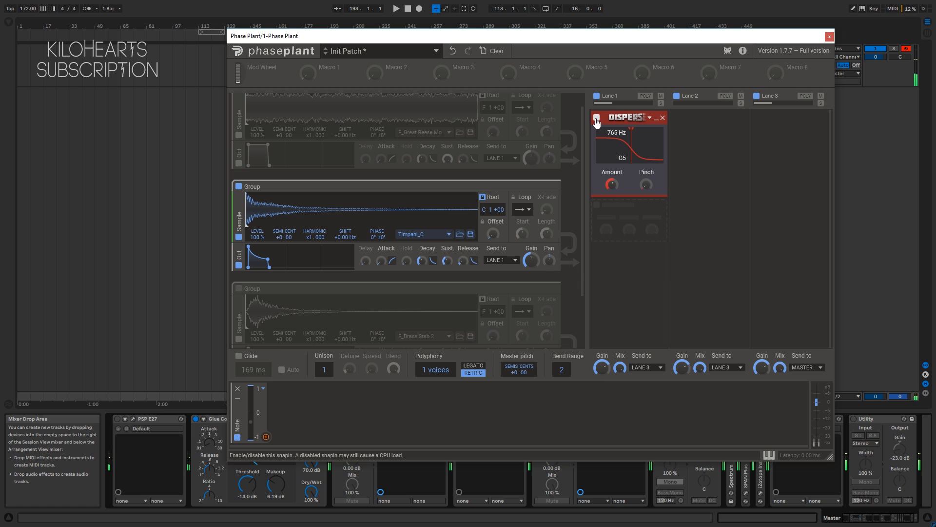
drag(645, 184, 646, 168)
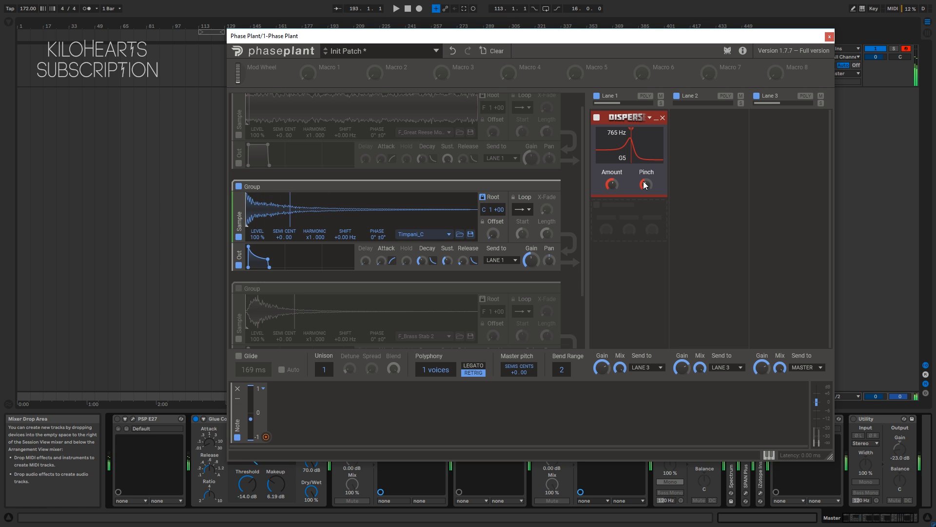
mouse_move(630, 142)
mouse_down()
mouse_move(619, 144)
mouse_move(654, 147)
mouse_move(626, 156)
mouse_up()
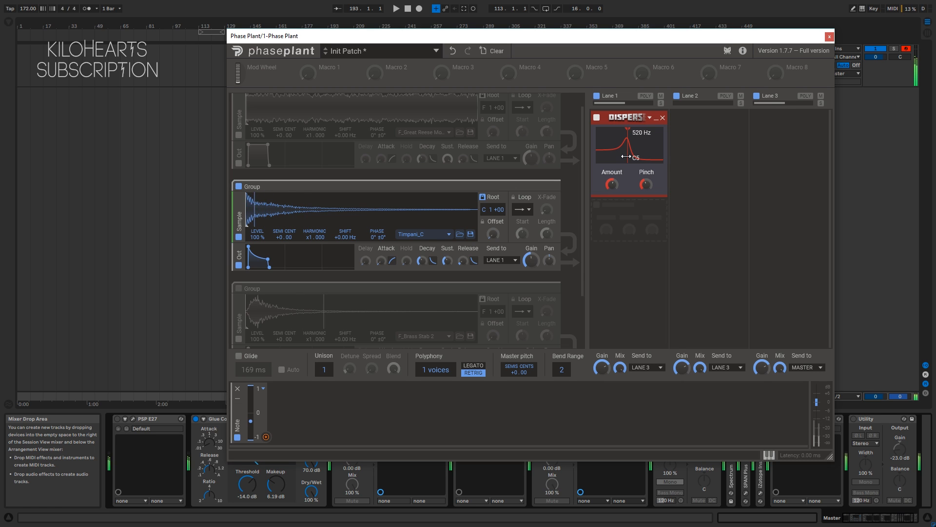
drag(611, 184, 611, 184)
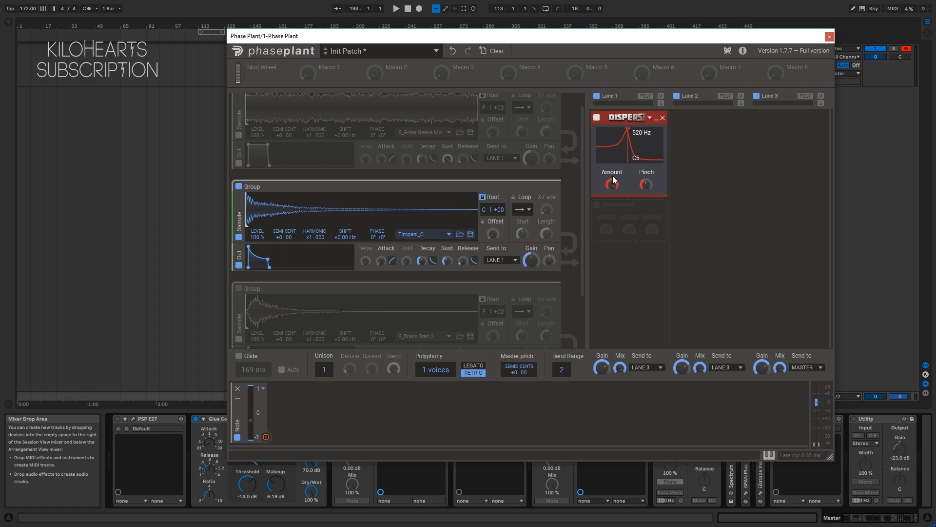
Replace the Disperser in Lane 1 with a Faturator.
click(662, 118)
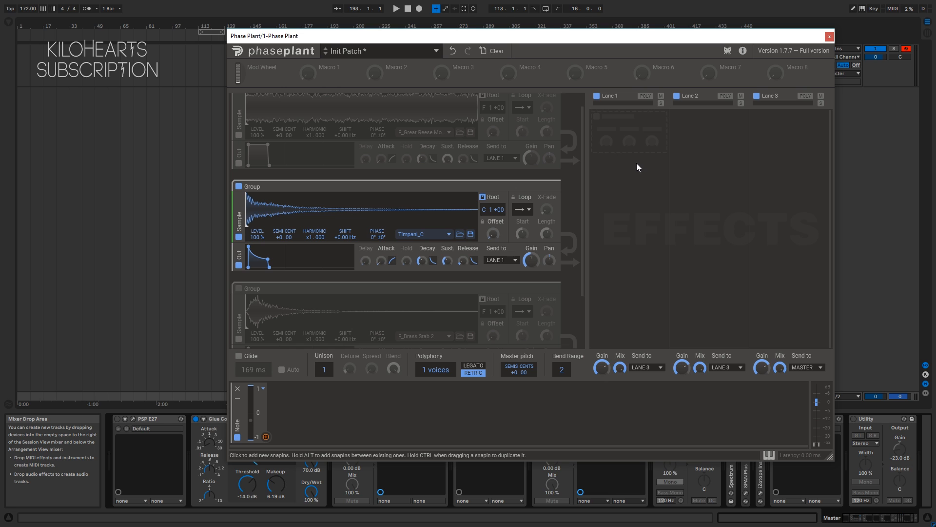
click(616, 136)
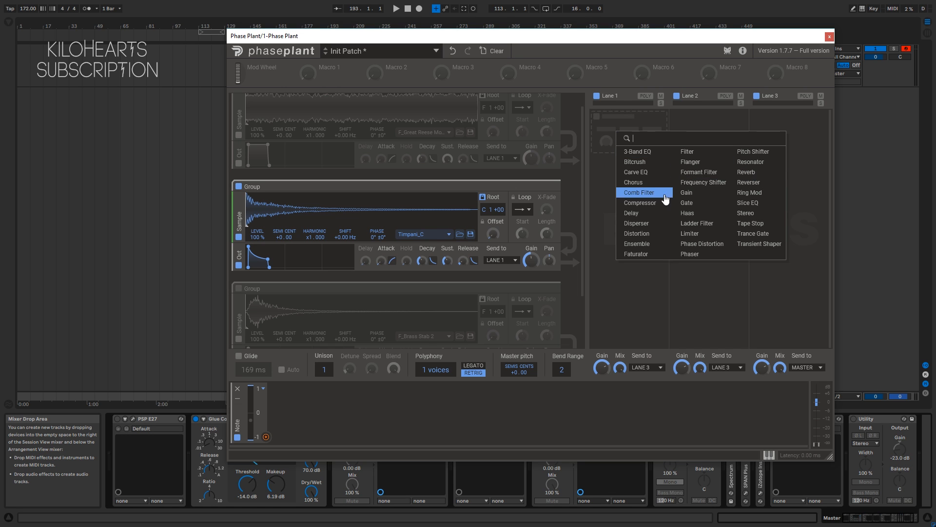
click(637, 254)
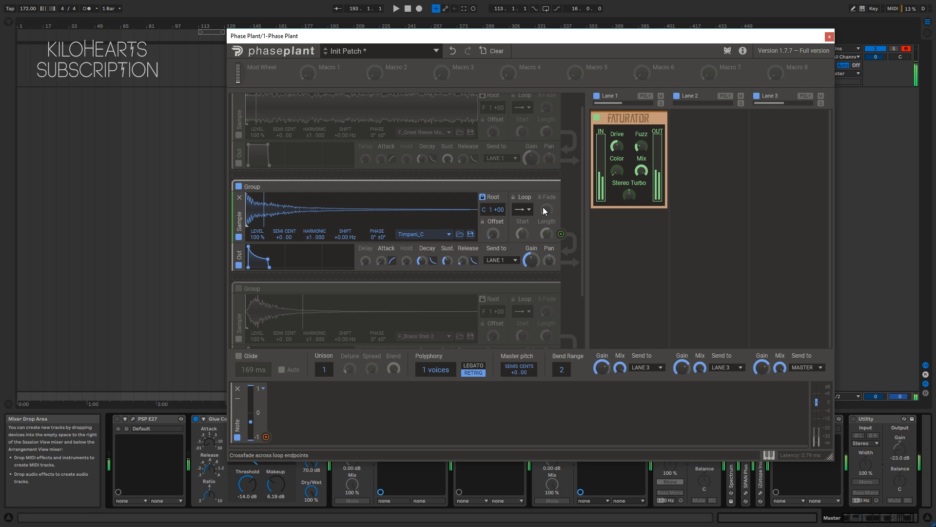
Switch the sound source from the timpani group to the reese bass group.
click(239, 186)
scroll(259, 151, up, 1)
click(239, 102)
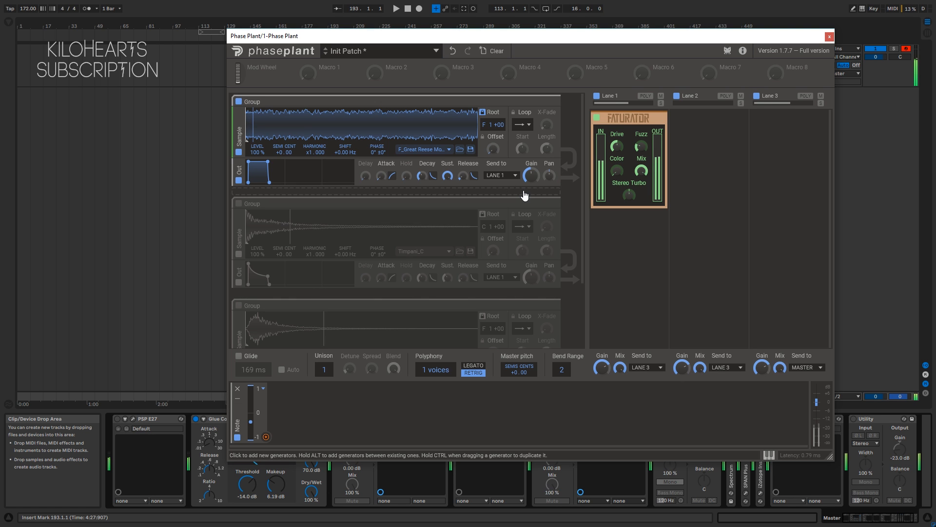
Compare the bass with the Faturator bypassed and enabled, and try its Drive and Color controls.
click(596, 118)
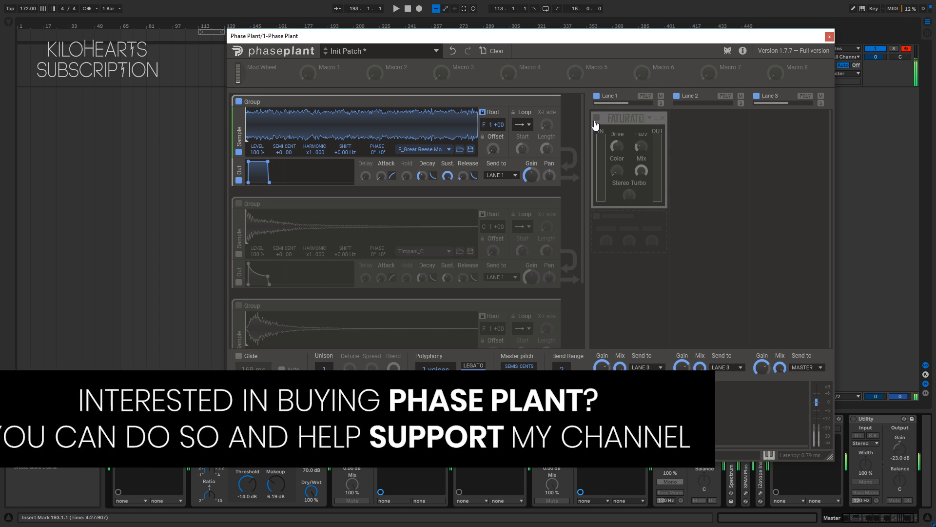
click(596, 119)
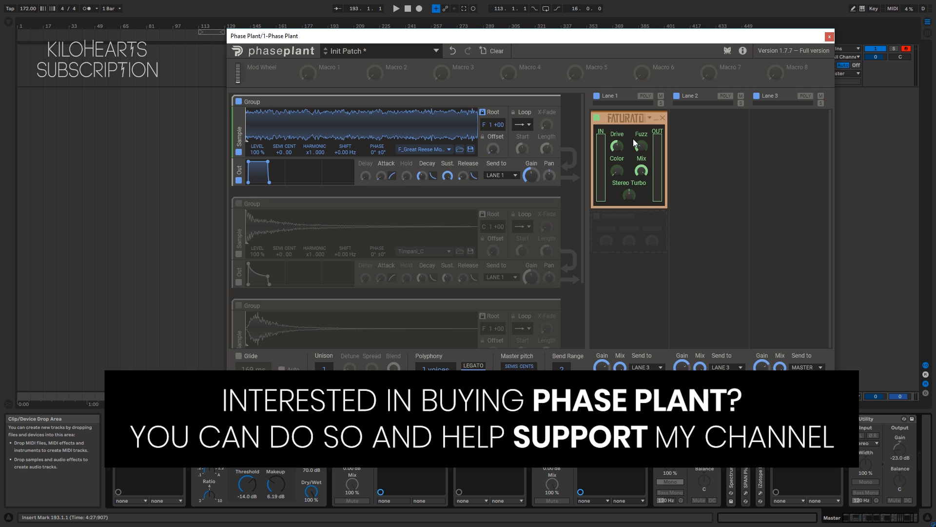
drag(617, 145, 616, 128)
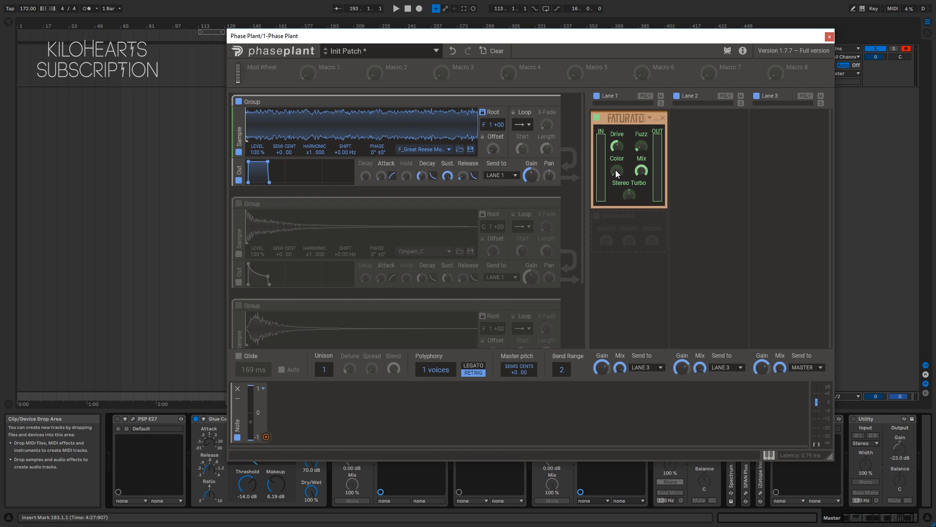
drag(617, 170, 617, 205)
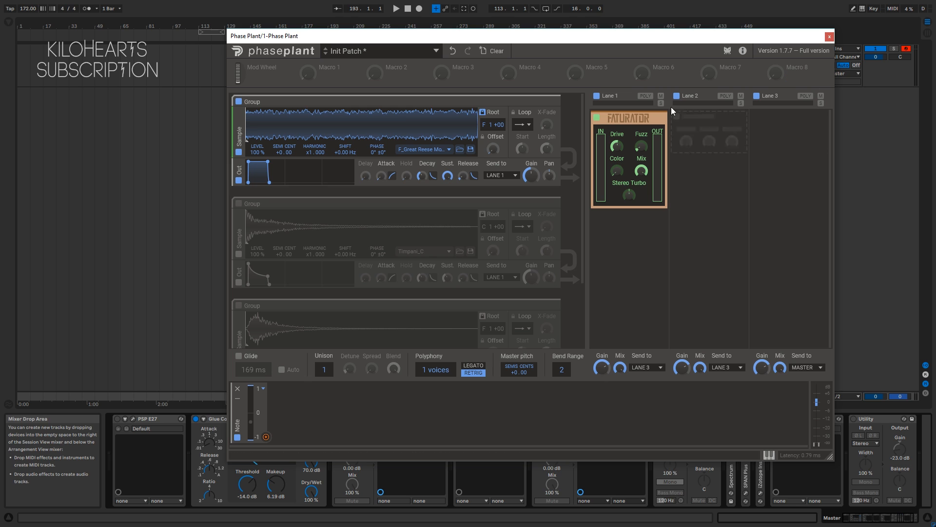
Remove the Faturator and add a Carve EQ and a Slice EQ to Lane 1.
drag(664, 121, 747, 146)
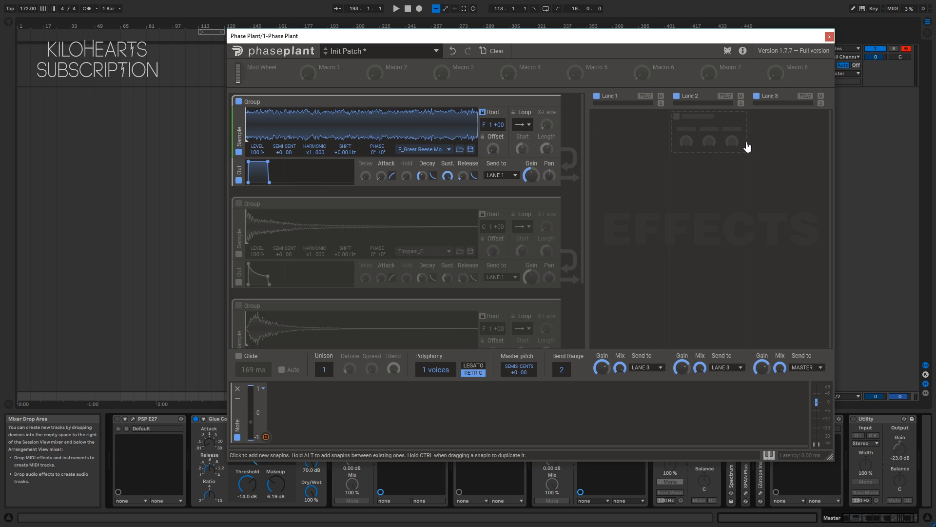
click(624, 133)
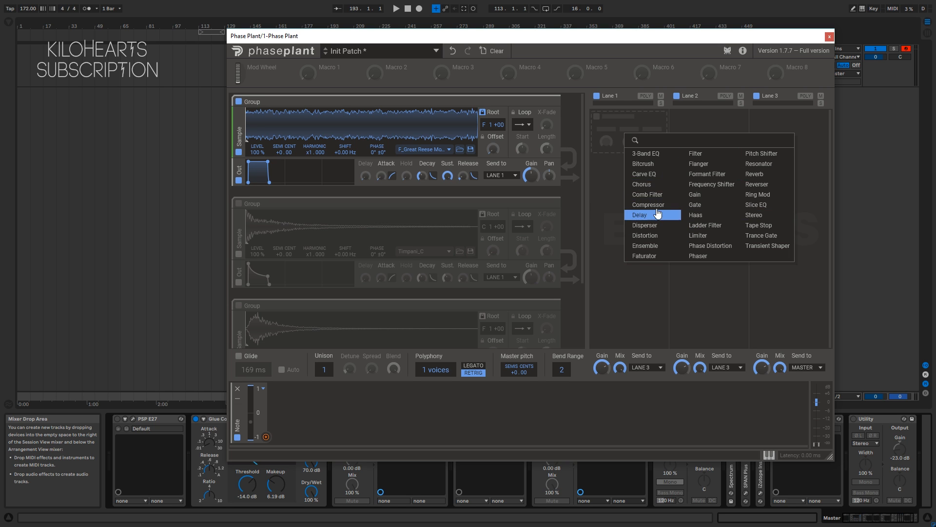
click(654, 175)
click(635, 185)
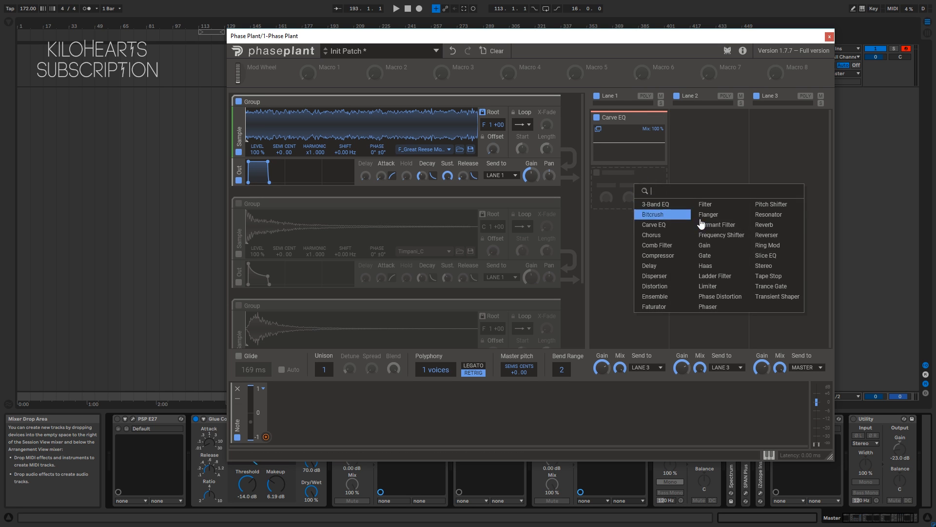
click(766, 255)
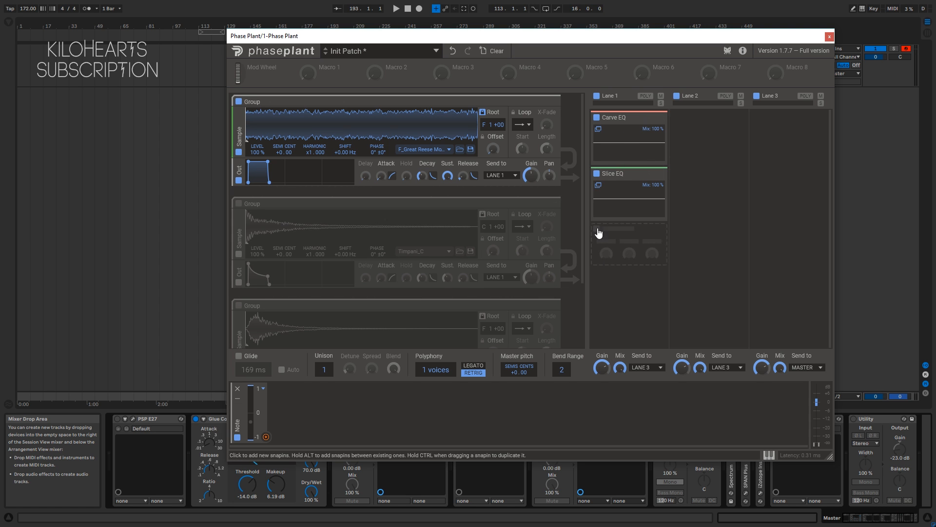
Open the Carve EQ editor and sculpt broad low-frequency boosts and midrange cuts with a larger Sculpt tool.
click(599, 130)
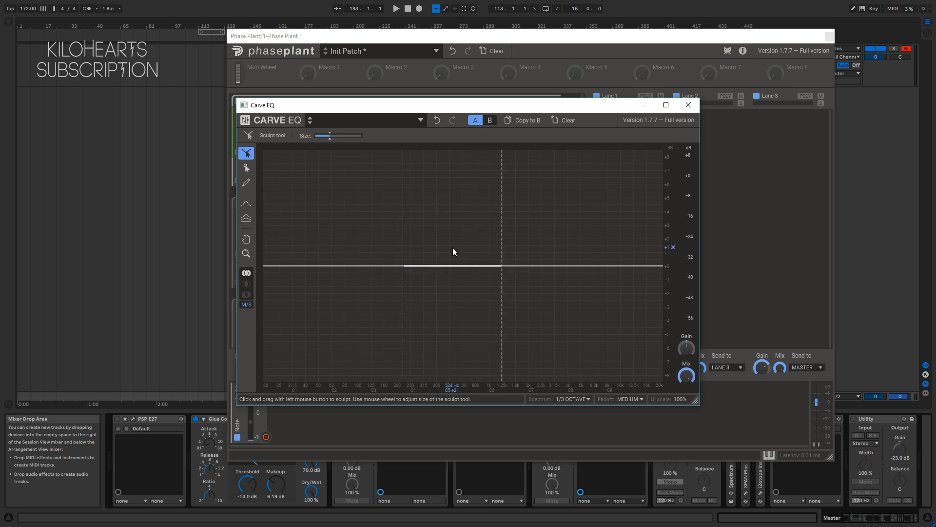
scroll(472, 278, up, 2)
drag(469, 264, 463, 304)
mouse_move(331, 308)
mouse_down()
mouse_move(362, 267)
mouse_move(377, 214)
mouse_up()
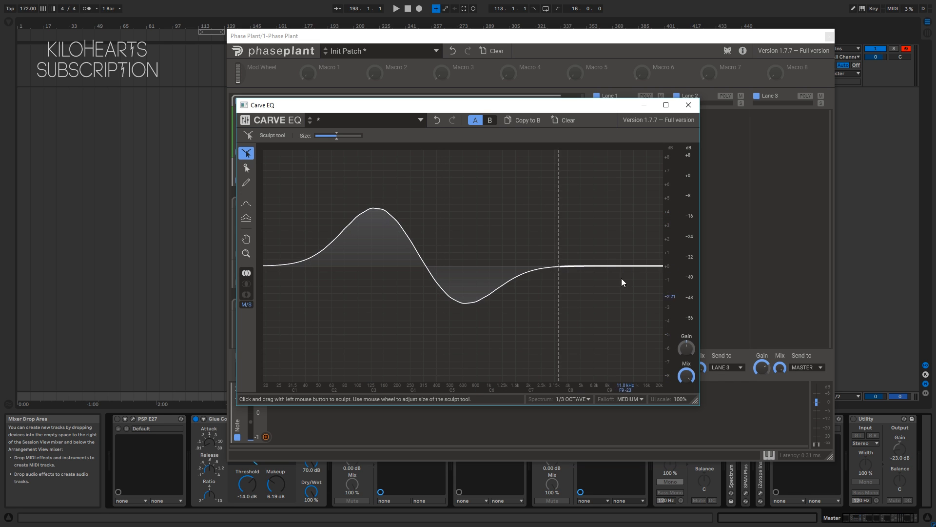
mouse_move(599, 279)
mouse_down()
mouse_move(586, 328)
mouse_move(517, 311)
mouse_move(566, 250)
mouse_move(513, 338)
mouse_up()
Carve narrow dips and peaks across the Carve EQ curve with the smallest Sculpt size, and enlarge the tool again.
scroll(551, 258, down, 6)
drag(394, 229, 397, 277)
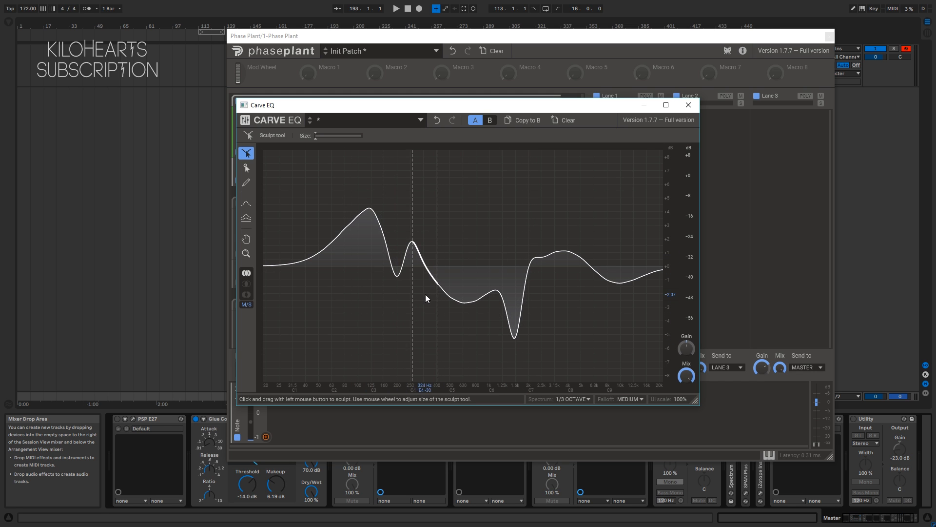
drag(458, 301, 462, 199)
drag(338, 234, 342, 296)
mouse_move(404, 254)
mouse_down()
mouse_move(404, 273)
mouse_move(305, 307)
mouse_move(359, 305)
mouse_move(426, 355)
mouse_move(367, 385)
mouse_move(484, 340)
mouse_move(654, 348)
mouse_move(564, 207)
mouse_move(331, 262)
mouse_move(420, 184)
mouse_move(387, 277)
mouse_move(315, 211)
mouse_move(406, 291)
mouse_move(615, 268)
mouse_move(460, 154)
mouse_move(396, 236)
mouse_move(376, 293)
mouse_up()
scroll(328, 293, up, 5)
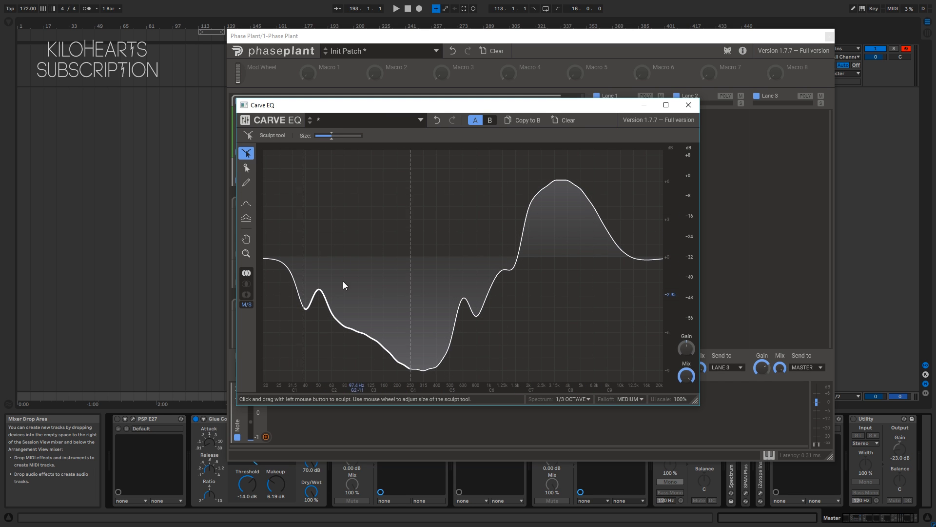
Reshape the Carve EQ curve with the Select tool, moving single handles and groups of handles up and down into new dips and peaks.
click(246, 168)
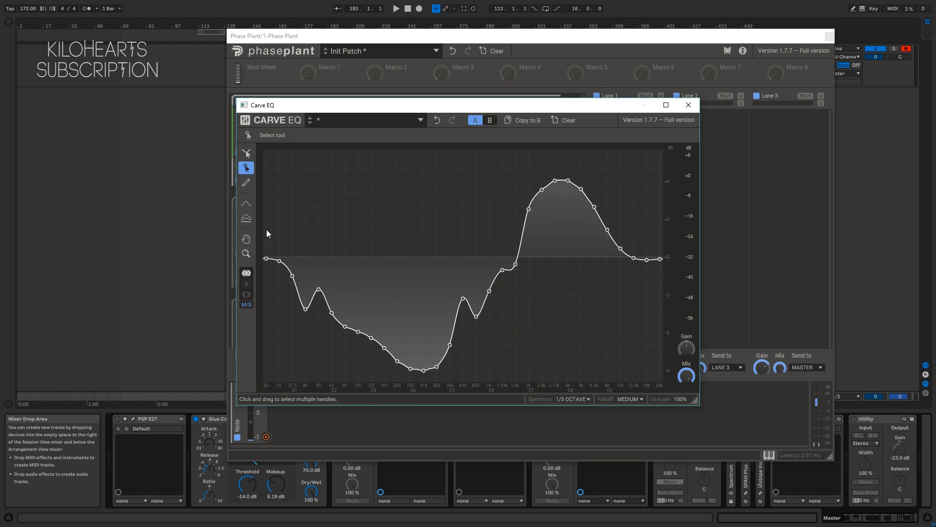
drag(279, 260, 290, 301)
drag(292, 276, 298, 351)
drag(307, 273, 490, 373)
drag(385, 351, 384, 265)
drag(366, 160, 611, 352)
drag(489, 196, 475, 267)
drag(345, 271, 446, 351)
drag(407, 316, 408, 220)
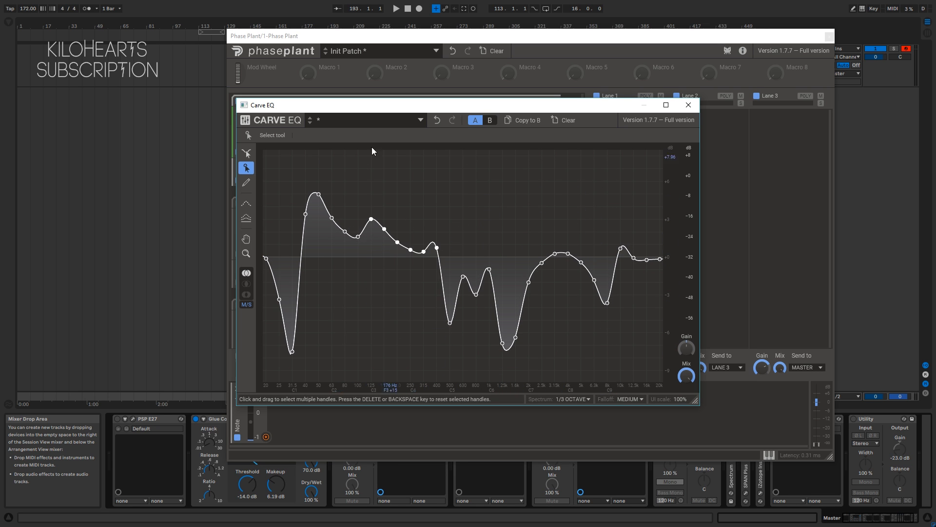
Draw a freehand Carve EQ curve with boosted lows and cut upper frequencies, and show the Reference and Match tools.
click(246, 182)
mouse_move(318, 178)
mouse_down()
mouse_move(502, 305)
mouse_move(662, 261)
mouse_up()
click(247, 202)
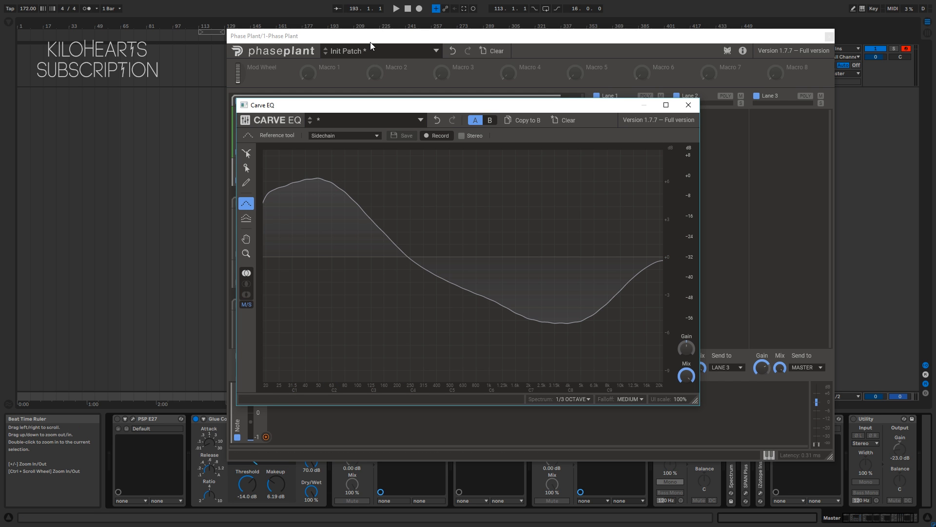
click(248, 220)
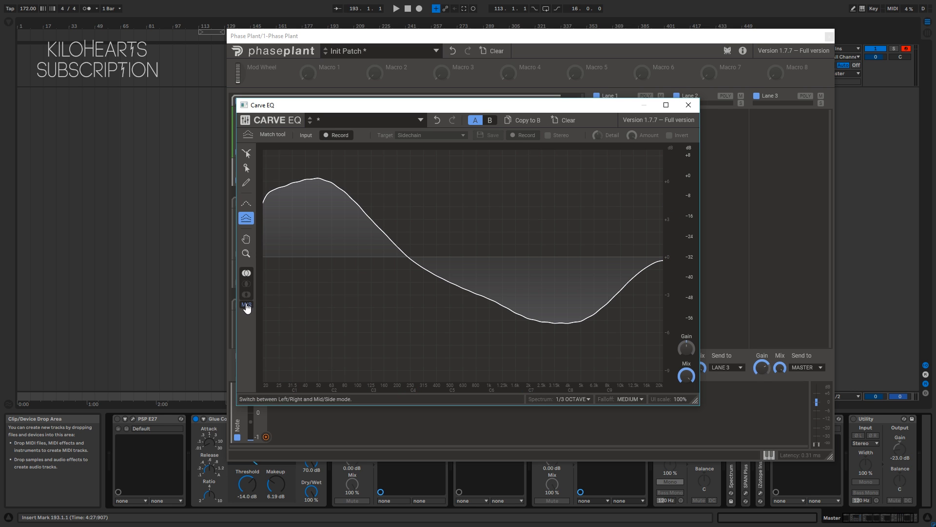
Sculpt the Carve EQ curve across its upper half with a resized Sculpt tool, and close the editor.
click(247, 153)
mouse_move(339, 172)
mouse_down()
mouse_move(322, 183)
mouse_move(352, 236)
mouse_move(387, 194)
mouse_move(590, 224)
mouse_move(439, 229)
mouse_move(568, 307)
mouse_move(515, 218)
mouse_move(533, 227)
mouse_move(437, 311)
mouse_move(660, 165)
mouse_up()
scroll(438, 251, up, 4)
click(689, 105)
Open the Slice EQ editor, add a low cut, a slight peak at about 537 Hz and a notch above it, and close it.
click(599, 186)
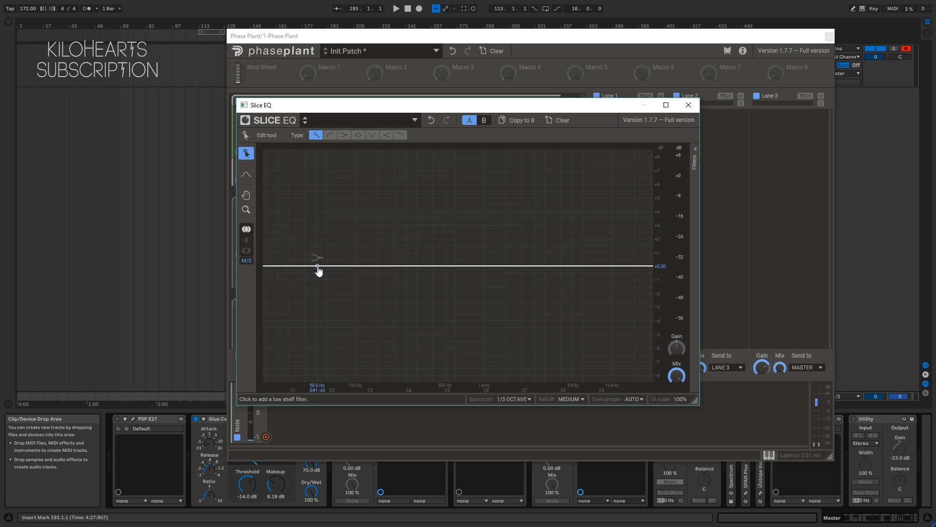
drag(272, 265, 330, 307)
mouse_move(441, 266)
mouse_down()
mouse_move(443, 163)
mouse_move(421, 394)
mouse_move(462, 198)
mouse_move(449, 263)
mouse_move(448, 254)
mouse_up()
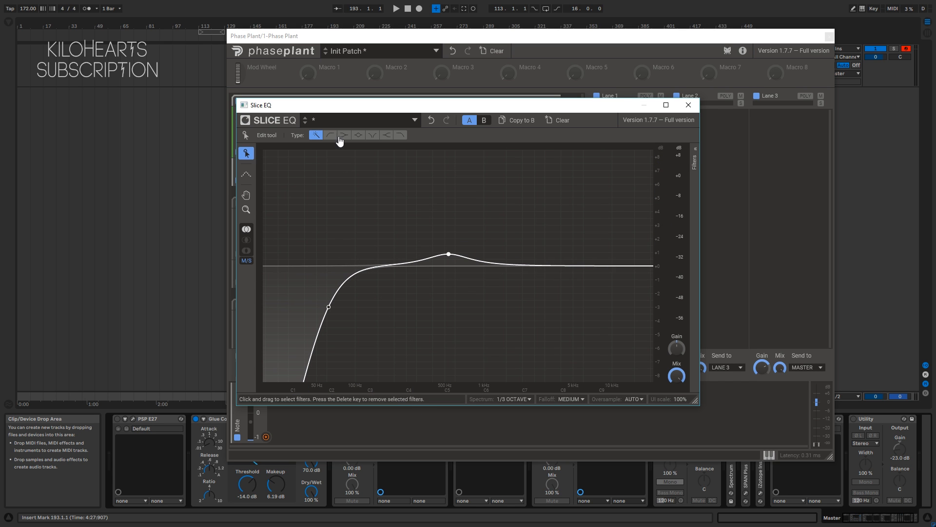
click(372, 135)
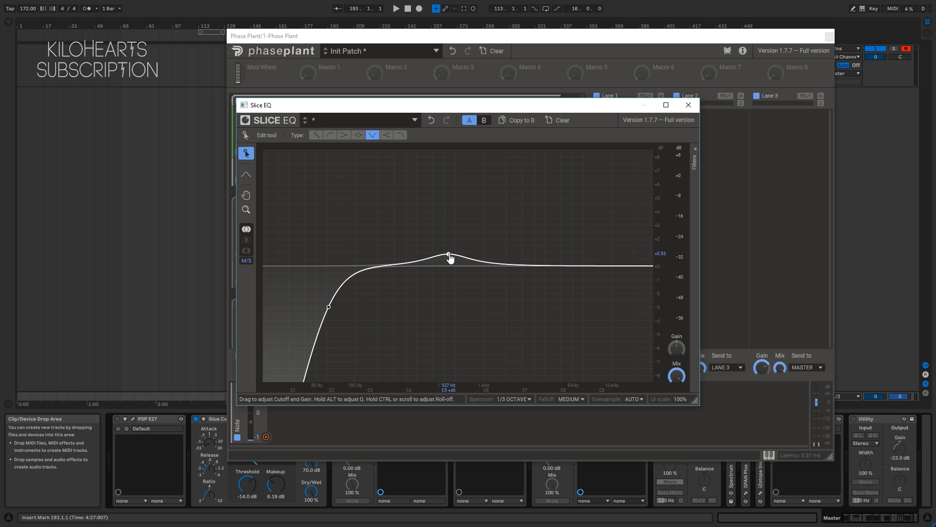
drag(396, 265, 517, 266)
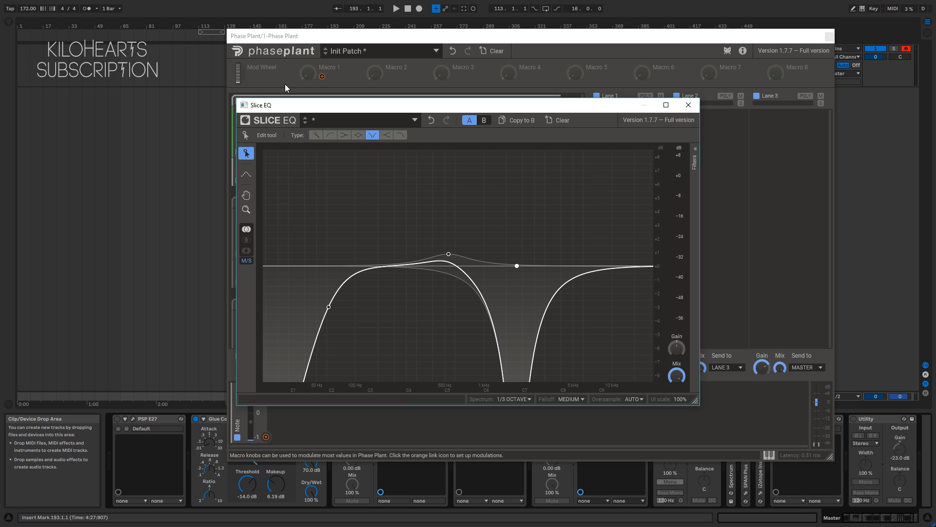
click(688, 105)
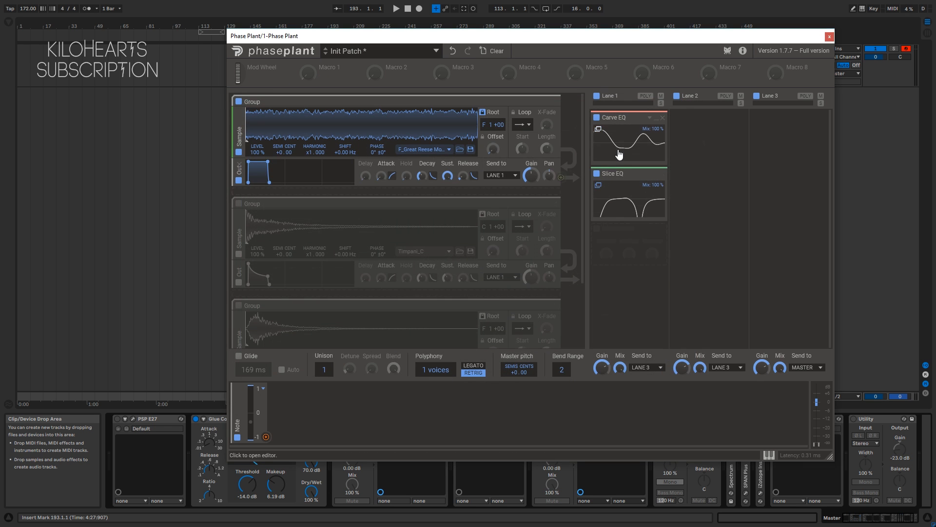
Reopen the Carve EQ editor, sculpt uneven boosts across the lows and mids, and close it.
click(597, 129)
mouse_move(372, 196)
mouse_down()
mouse_move(409, 226)
mouse_move(566, 203)
mouse_move(387, 239)
mouse_move(501, 227)
mouse_move(457, 259)
mouse_move(391, 264)
mouse_move(381, 127)
mouse_move(305, 174)
mouse_move(332, 263)
mouse_move(289, 277)
mouse_move(256, 245)
mouse_move(285, 244)
mouse_move(304, 339)
mouse_move(546, 212)
mouse_move(542, 200)
mouse_move(463, 235)
mouse_move(458, 157)
mouse_move(402, 147)
mouse_move(422, 218)
mouse_move(415, 269)
mouse_move(421, 157)
mouse_move(438, 177)
mouse_move(362, 220)
mouse_move(329, 290)
mouse_move(340, 207)
mouse_move(321, 229)
mouse_move(560, 300)
mouse_move(380, 300)
mouse_move(537, 298)
mouse_move(593, 255)
mouse_move(598, 233)
mouse_move(317, 303)
mouse_move(368, 204)
mouse_move(332, 210)
mouse_up()
scroll(382, 126, up, 3)
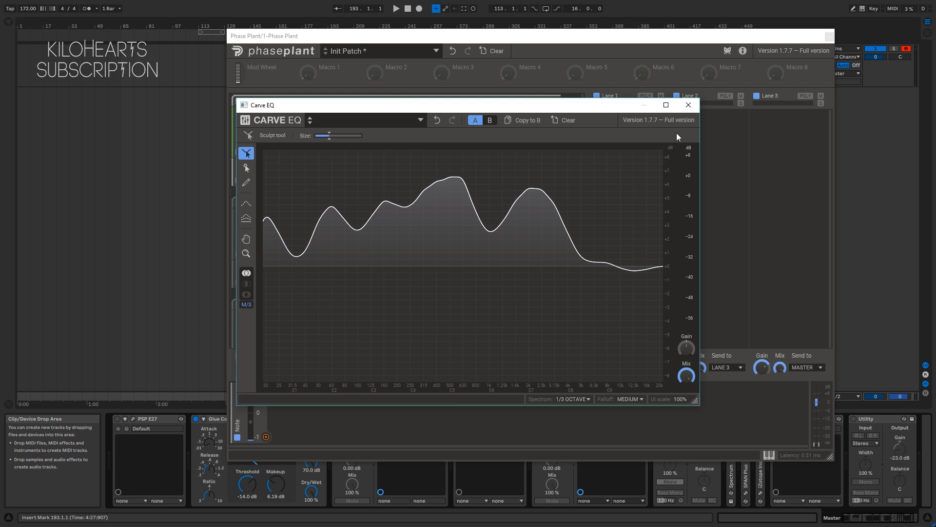
click(689, 106)
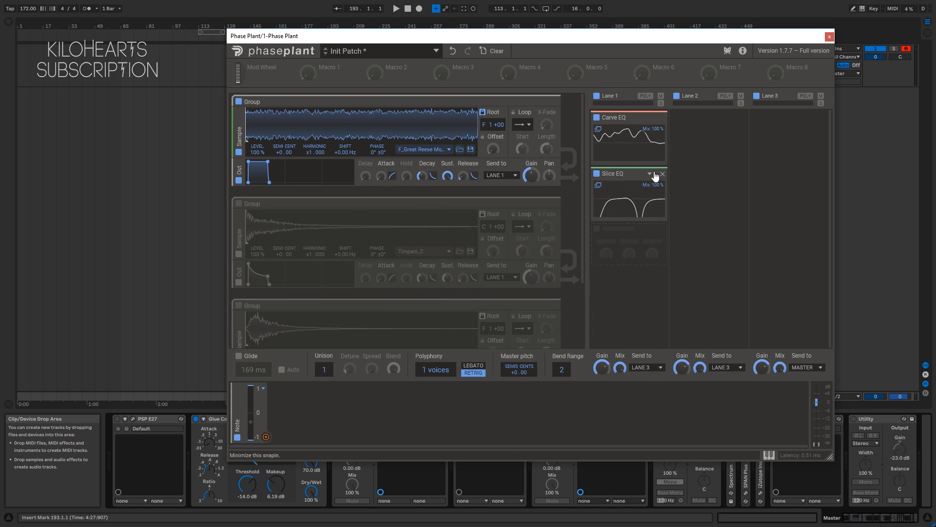
Remove the Slice EQ and Carve EQ from Lane 1, and look through the list of available snapins.
click(663, 174)
click(663, 117)
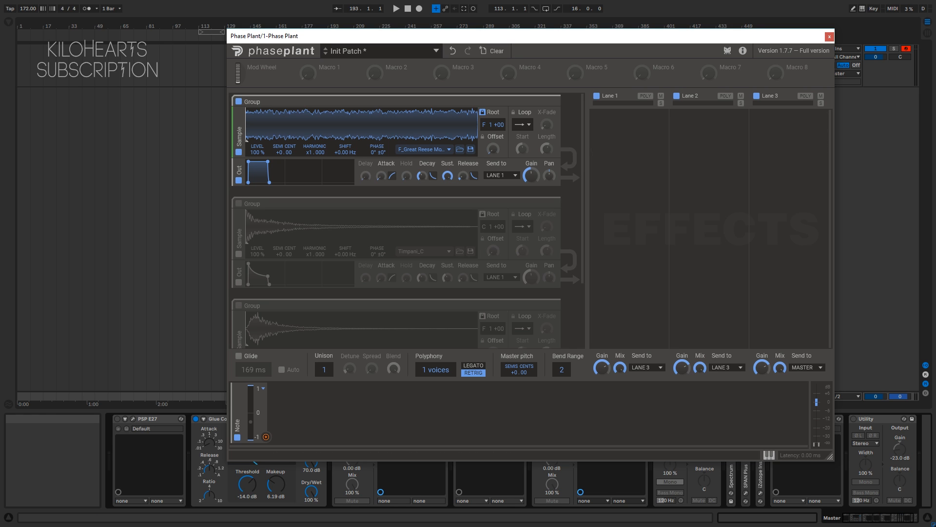
click(620, 125)
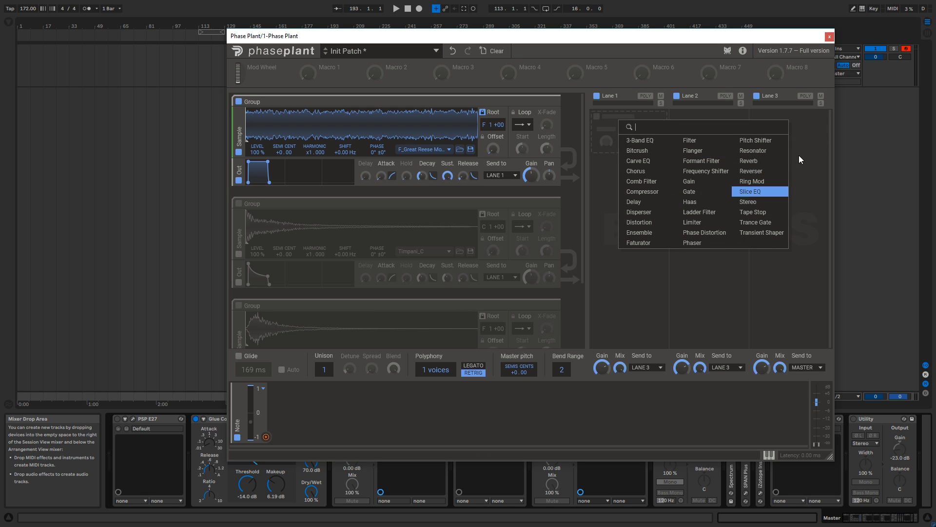
click(807, 119)
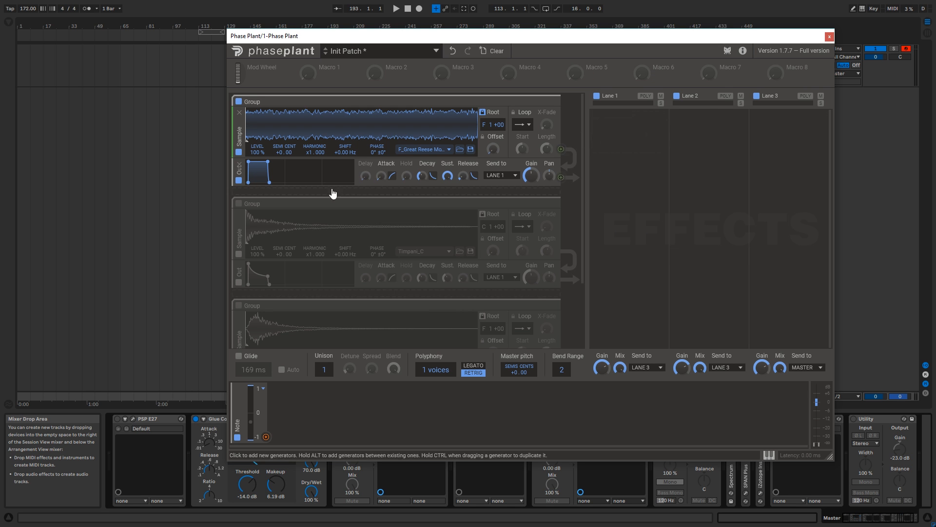